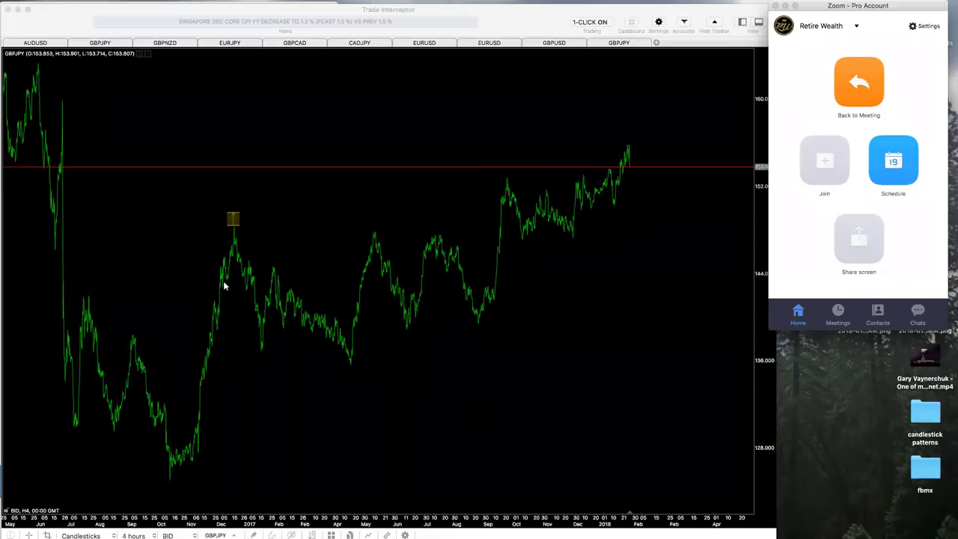
- Examine the GBPJPY 4-hour price swings around the December 2016 peak at different zoom levels
{"action": "scroll", "coordinate": [214, 286], "scroll_direction": "up", "scroll_amount": 3}
{"action": "left_click", "coordinate": [406, 310]}
{"action": "scroll", "coordinate": [461, 323], "scroll_direction": "down", "scroll_amount": 2}
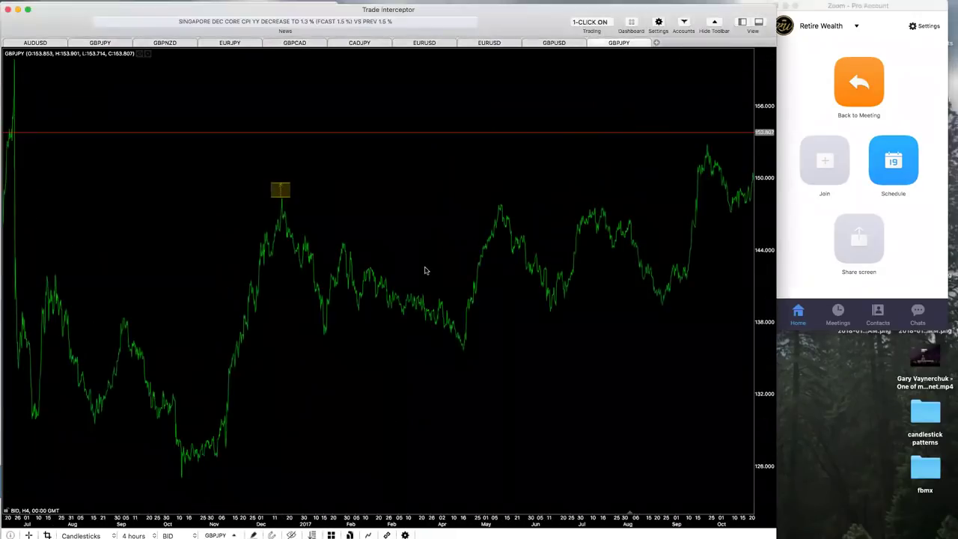
{"action": "left_click_drag", "start_coordinate": [410, 259], "coordinate": [323, 258]}
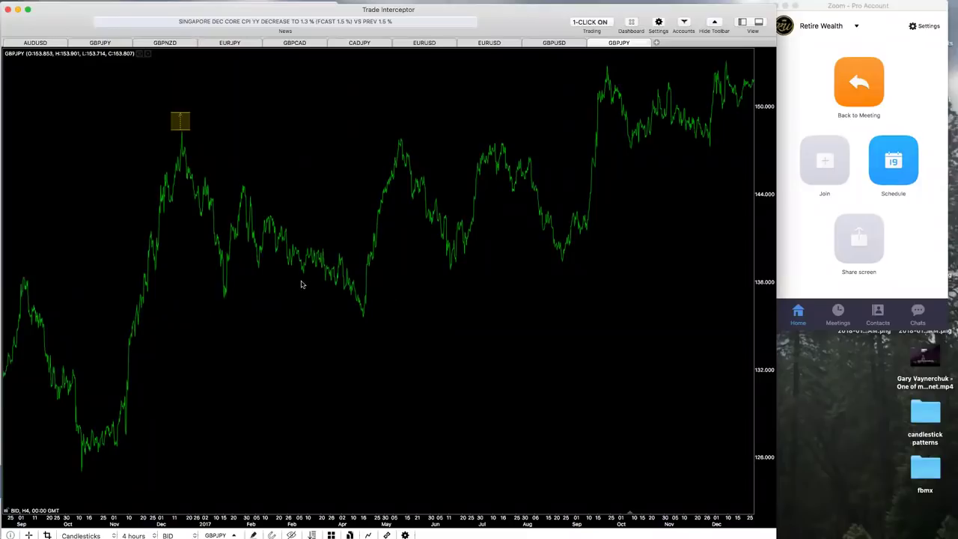
{"action": "scroll", "coordinate": [288, 271], "scroll_direction": "up", "scroll_amount": 3}
{"action": "scroll", "coordinate": [282, 268], "scroll_direction": "left", "scroll_amount": 15}
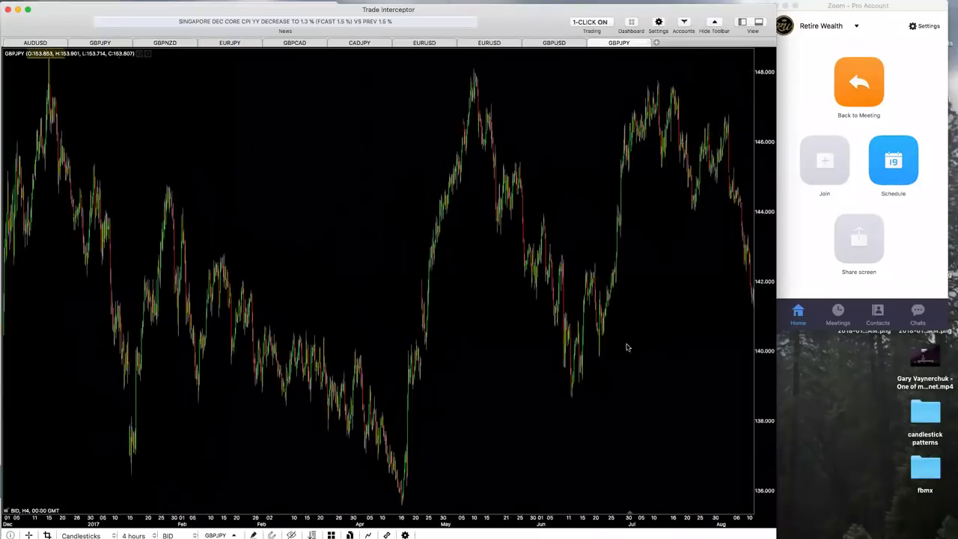
{"action": "scroll", "coordinate": [288, 291], "scroll_direction": "left", "scroll_amount": 15}
{"action": "scroll", "coordinate": [646, 357], "scroll_direction": "right", "scroll_amount": 15}
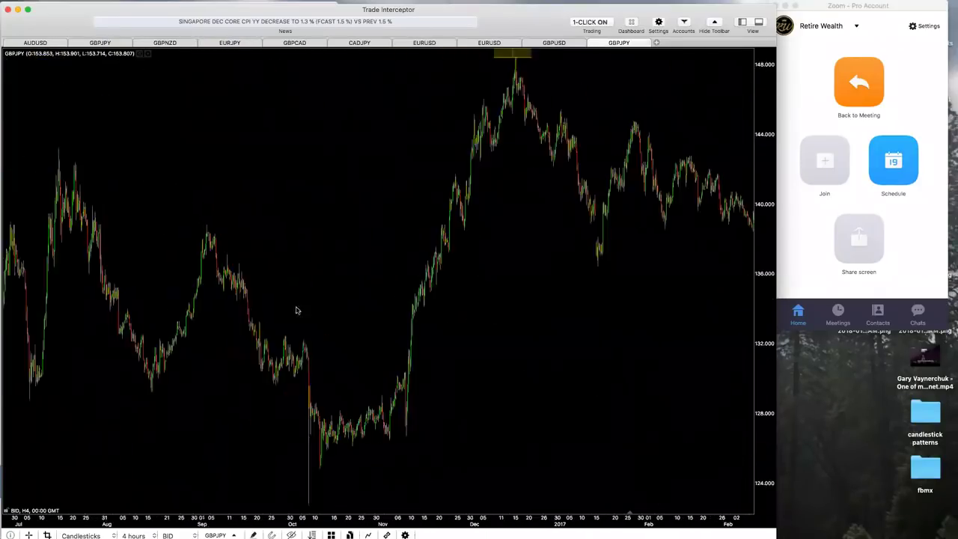
{"action": "scroll", "coordinate": [421, 258], "scroll_direction": "up", "scroll_amount": 3}
{"action": "scroll", "coordinate": [513, 274], "scroll_direction": "left", "scroll_amount": 10}
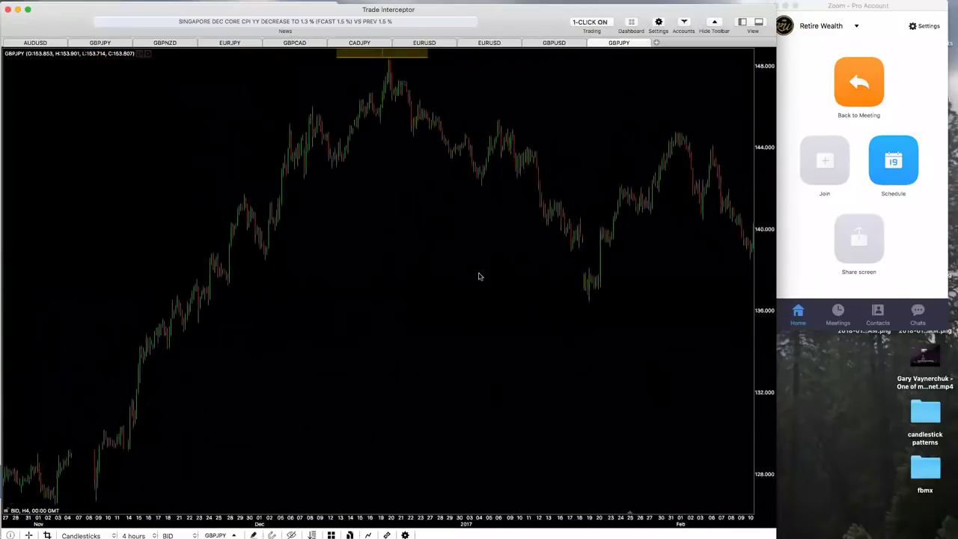
{"action": "scroll", "coordinate": [413, 262], "scroll_direction": "up", "scroll_amount": 2}
{"action": "scroll", "coordinate": [444, 231], "scroll_direction": "right", "scroll_amount": 8}
{"action": "scroll", "coordinate": [560, 254], "scroll_direction": "left", "scroll_amount": 8}
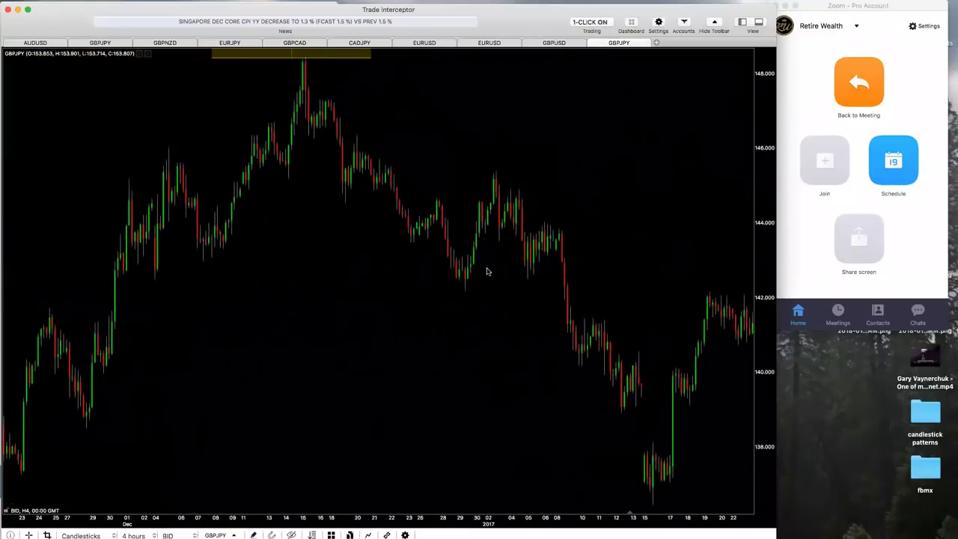
- Compare the GBPJPY rise out of the November 2016 low with the decline that runs to April 2017
{"action": "scroll", "coordinate": [365, 289], "scroll_direction": "down", "scroll_amount": 3}
{"action": "scroll", "coordinate": [534, 321], "scroll_direction": "left", "scroll_amount": 8}
{"action": "scroll", "coordinate": [504, 324], "scroll_direction": "right", "scroll_amount": 8}
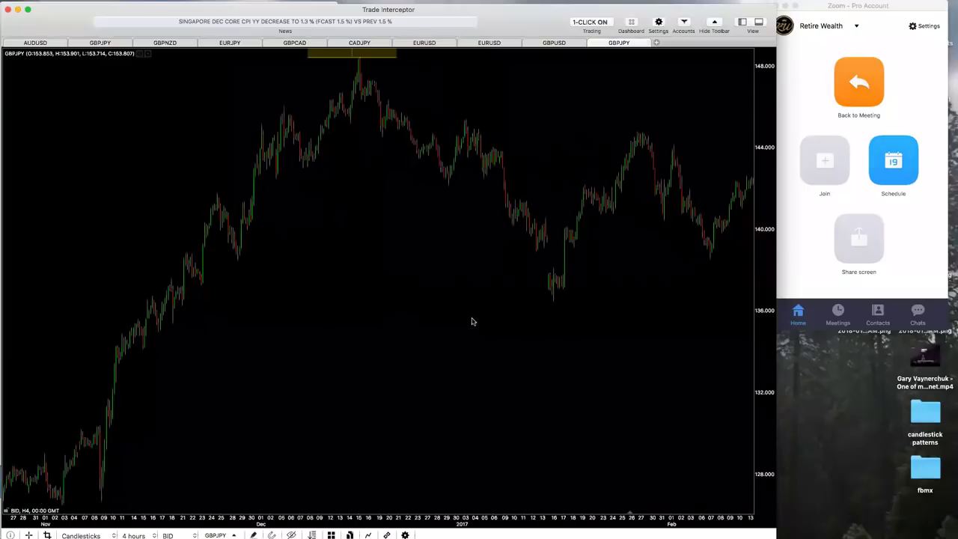
{"action": "scroll", "coordinate": [428, 332], "scroll_direction": "right", "scroll_amount": 5}
{"action": "scroll", "coordinate": [428, 331], "scroll_direction": "down", "scroll_amount": 2}
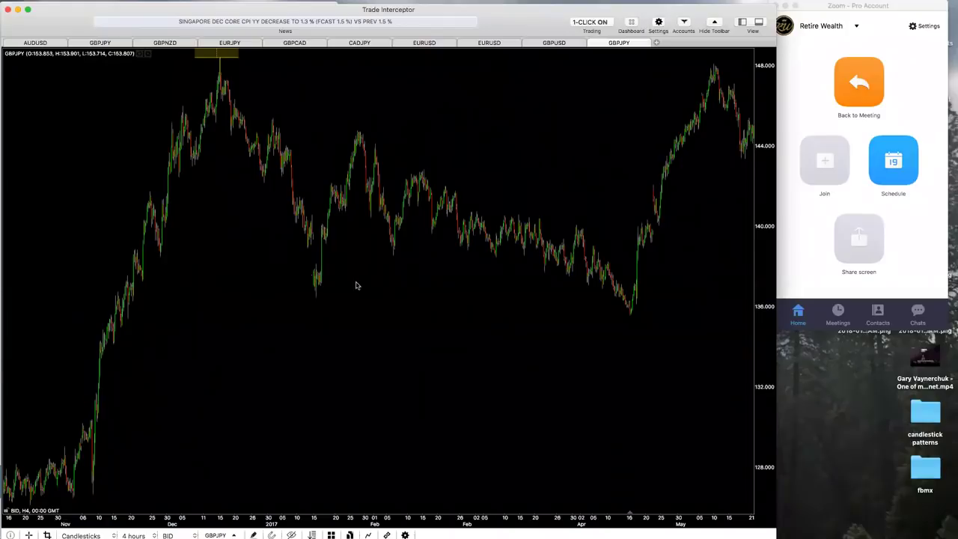
{"action": "scroll", "coordinate": [359, 283], "scroll_direction": "left", "scroll_amount": 5}
{"action": "scroll", "coordinate": [493, 313], "scroll_direction": "left", "scroll_amount": 4}
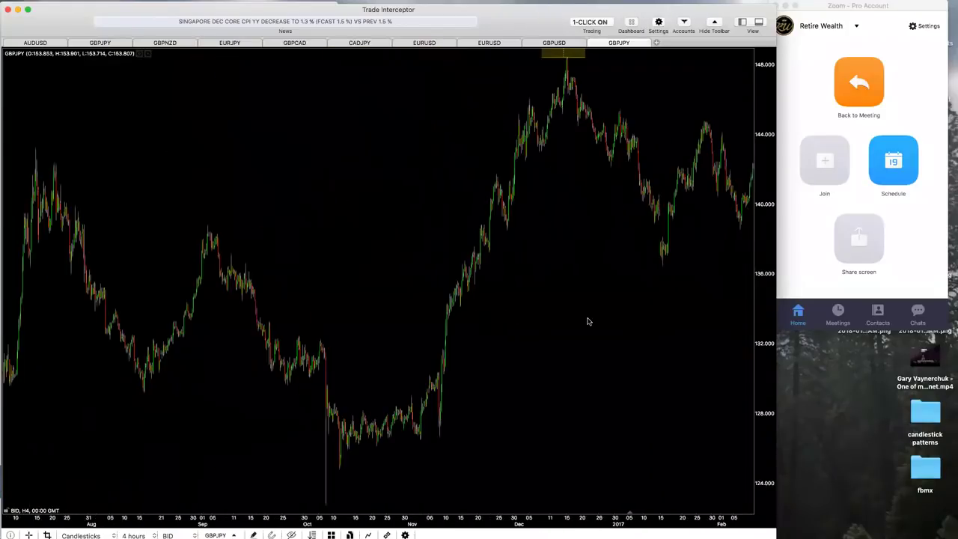
{"action": "scroll", "coordinate": [494, 344], "scroll_direction": "left", "scroll_amount": 1}
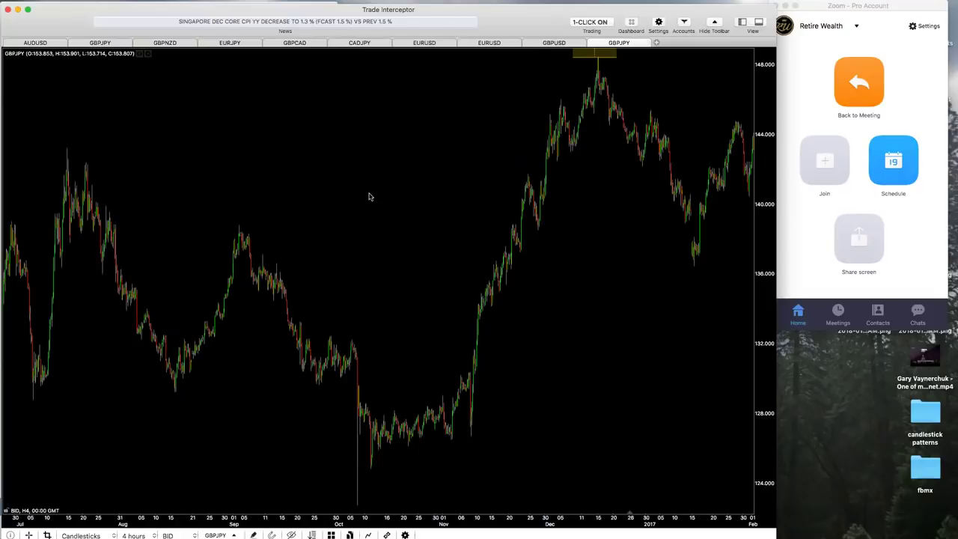
{"action": "scroll", "coordinate": [368, 197], "scroll_direction": "right", "scroll_amount": 10}
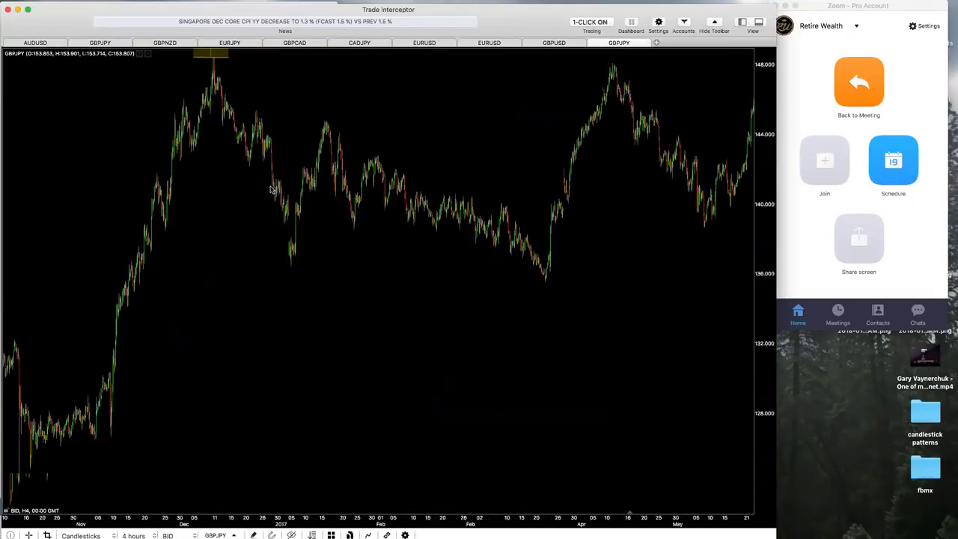
{"action": "left_click_drag", "start_coordinate": [270, 189], "coordinate": [462, 226]}
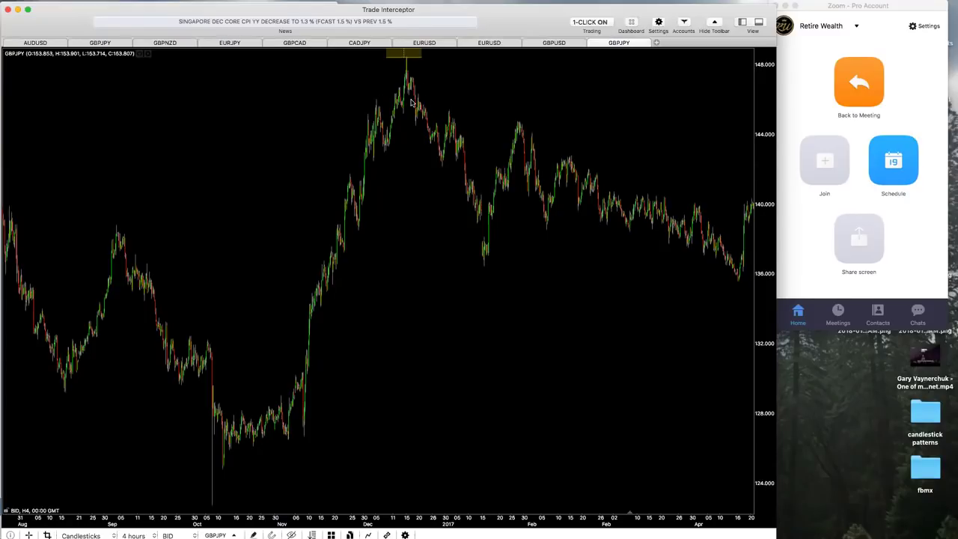
- Frame the August–September 2016 price swing closely on the GBPJPY chart and expand the window to full screen
{"action": "scroll", "coordinate": [385, 273], "scroll_direction": "left", "scroll_amount": 10}
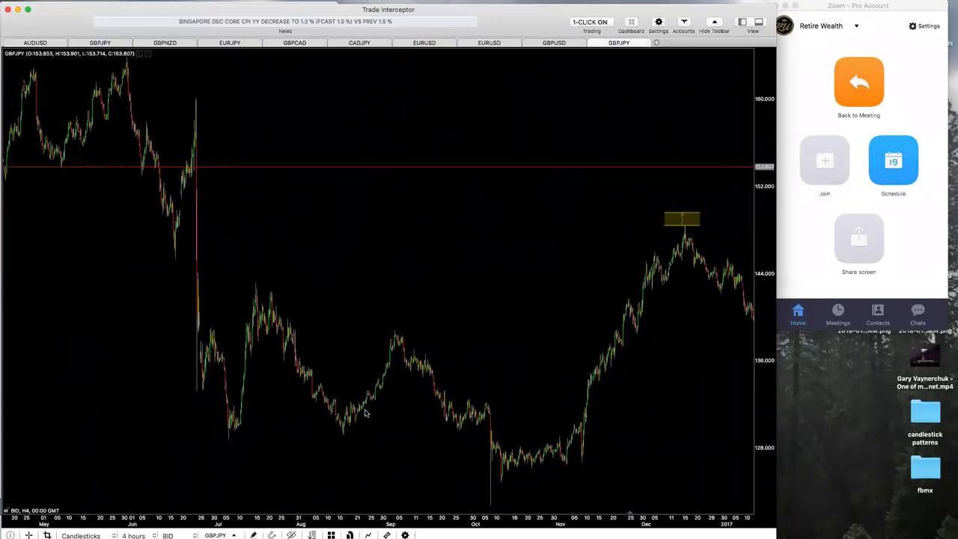
{"action": "scroll", "coordinate": [267, 399], "scroll_direction": "up", "scroll_amount": 10}
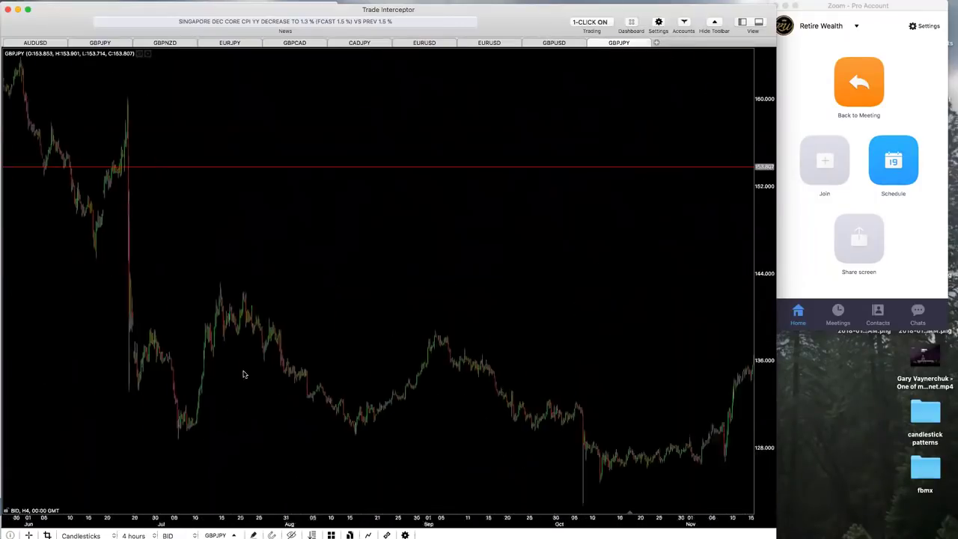
{"action": "scroll", "coordinate": [541, 399], "scroll_direction": "left", "scroll_amount": 10}
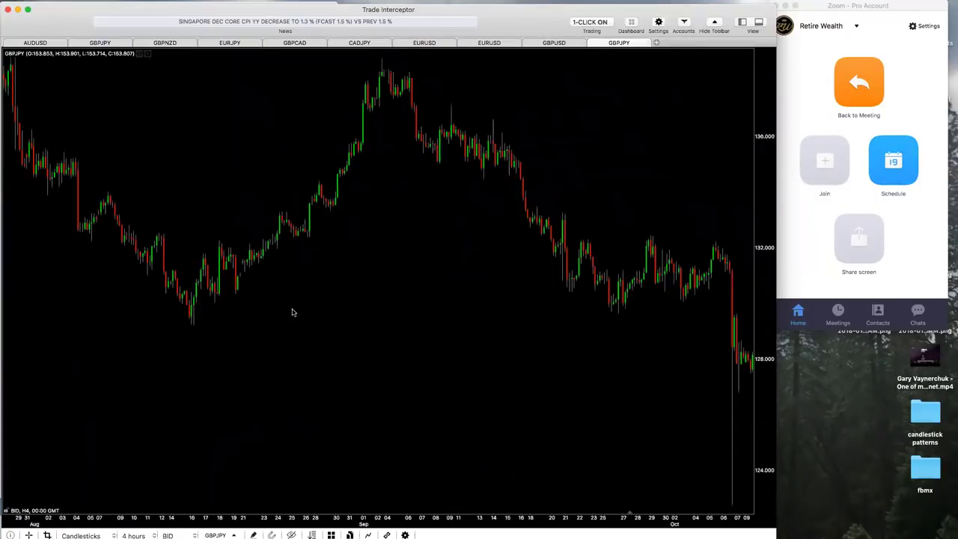
{"action": "scroll", "coordinate": [471, 401], "scroll_direction": "right", "scroll_amount": 5}
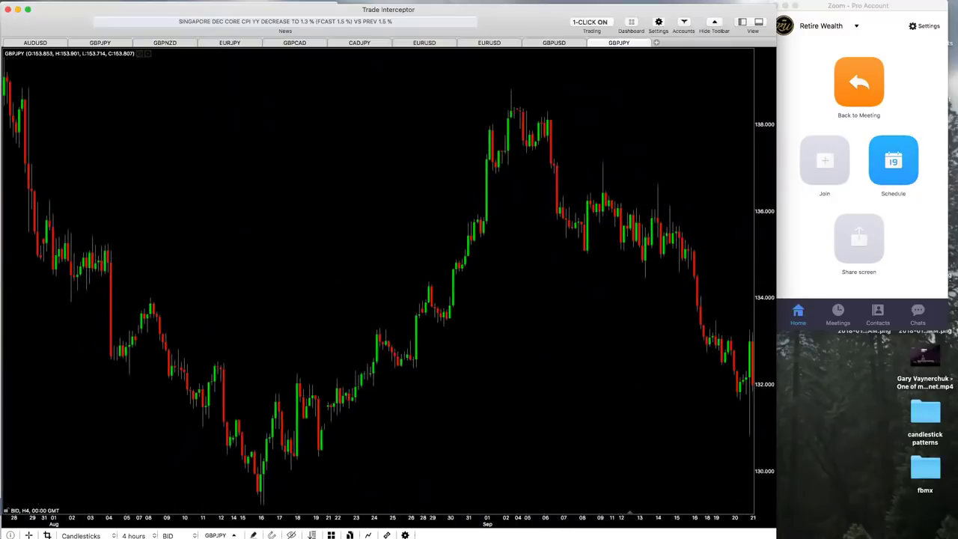
{"action": "left_click", "coordinate": [253, 535]}
{"action": "left_click", "coordinate": [334, 258]}
{"action": "left_click", "coordinate": [27, 10]}
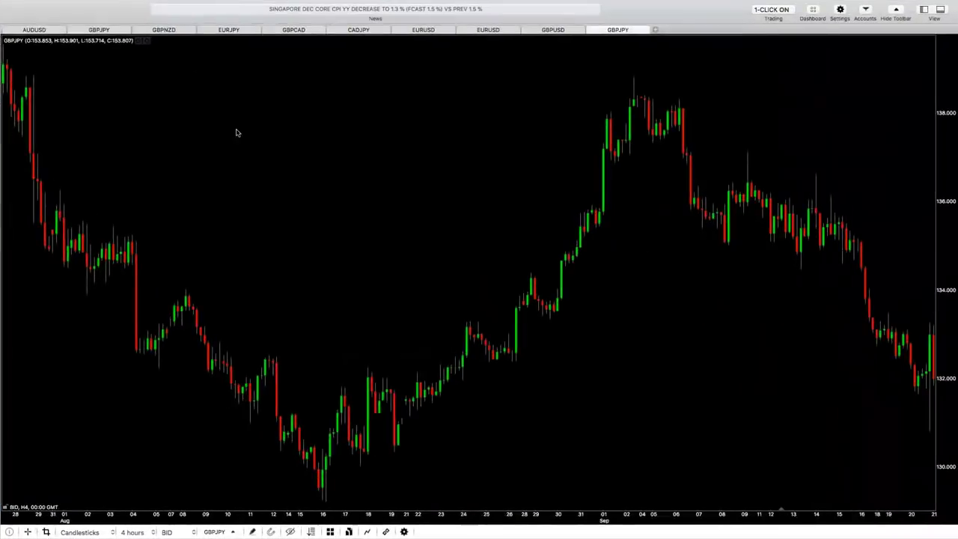
- Draw an Elliott Impulse Wave from the August 16 low through the successive swings up to the August 29 high
{"action": "left_click", "coordinate": [252, 531]}
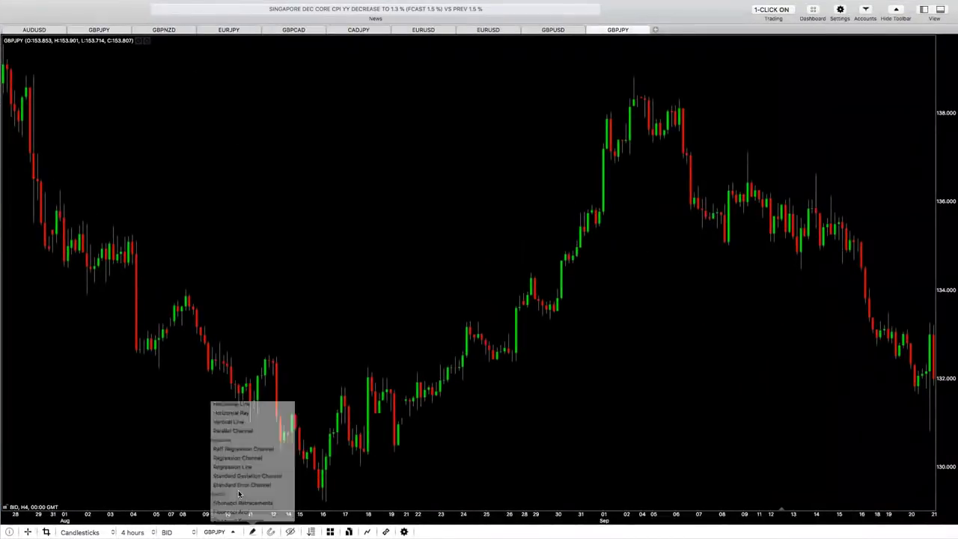
{"action": "scroll", "coordinate": [256, 463], "scroll_direction": "down", "scroll_amount": 10}
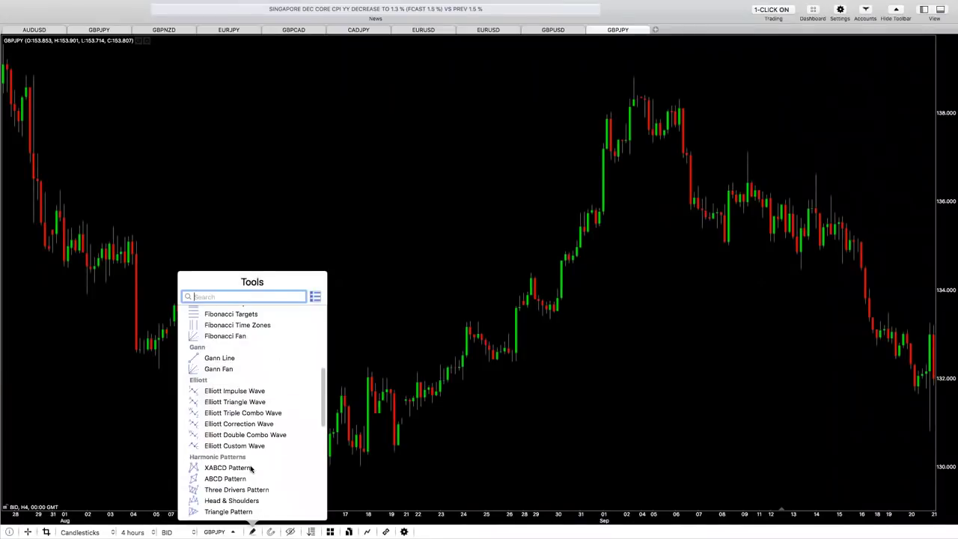
{"action": "left_click", "coordinate": [218, 390]}
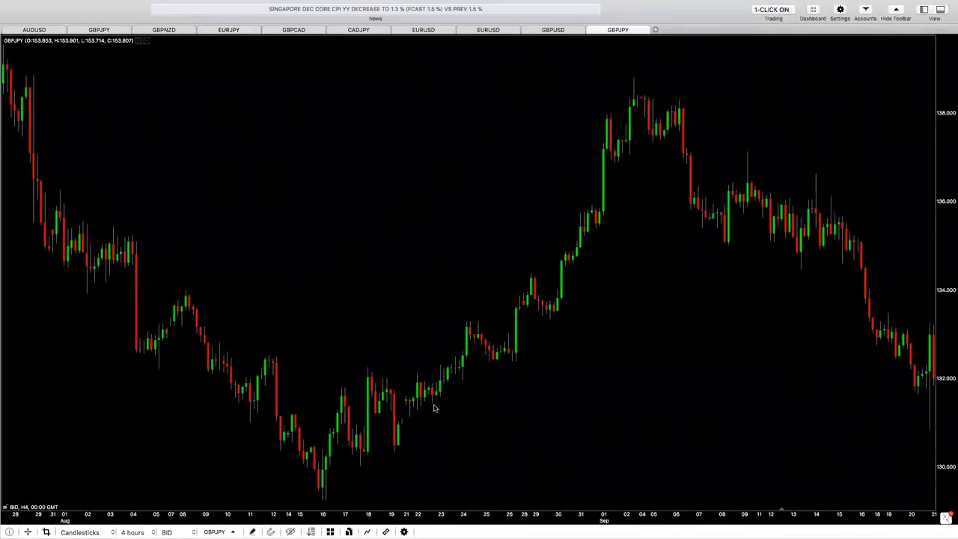
{"action": "left_click", "coordinate": [322, 500]}
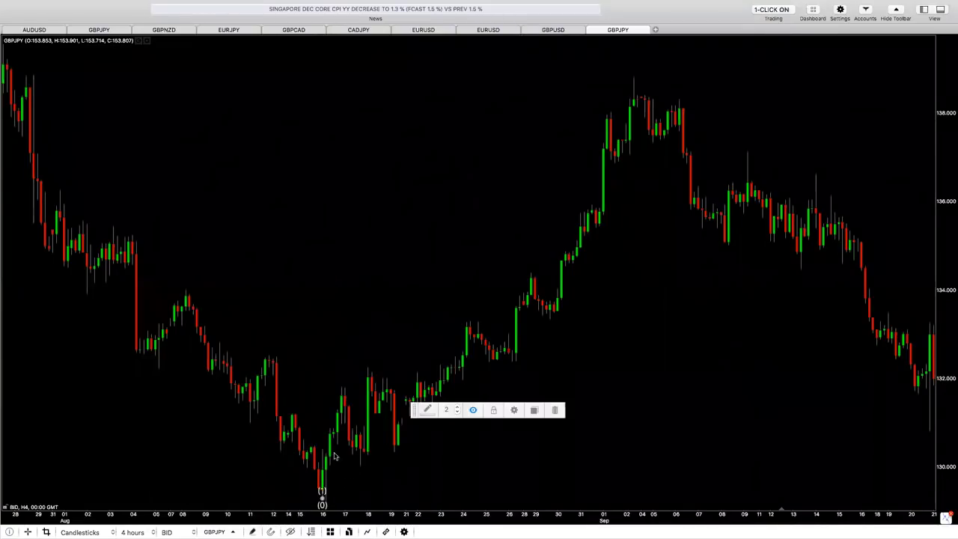
{"action": "left_click", "coordinate": [363, 366]}
{"action": "left_click", "coordinate": [394, 453]}
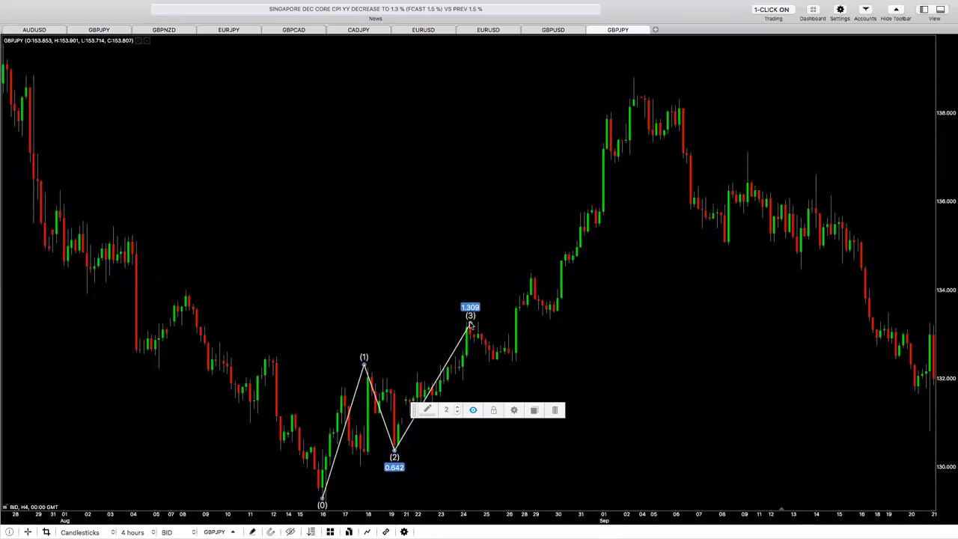
{"action": "left_click", "coordinate": [470, 324]}
{"action": "left_click", "coordinate": [512, 355]}
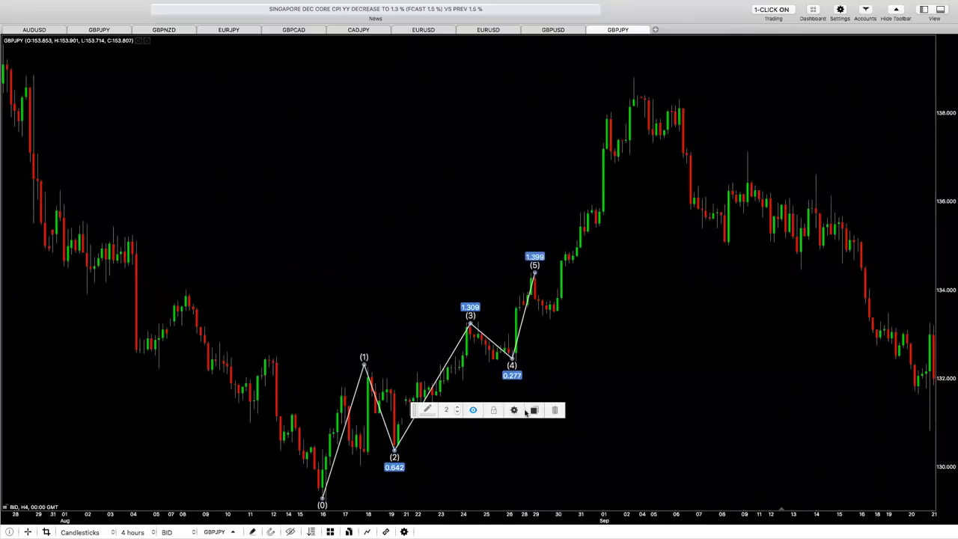
{"action": "left_click", "coordinate": [620, 383]}
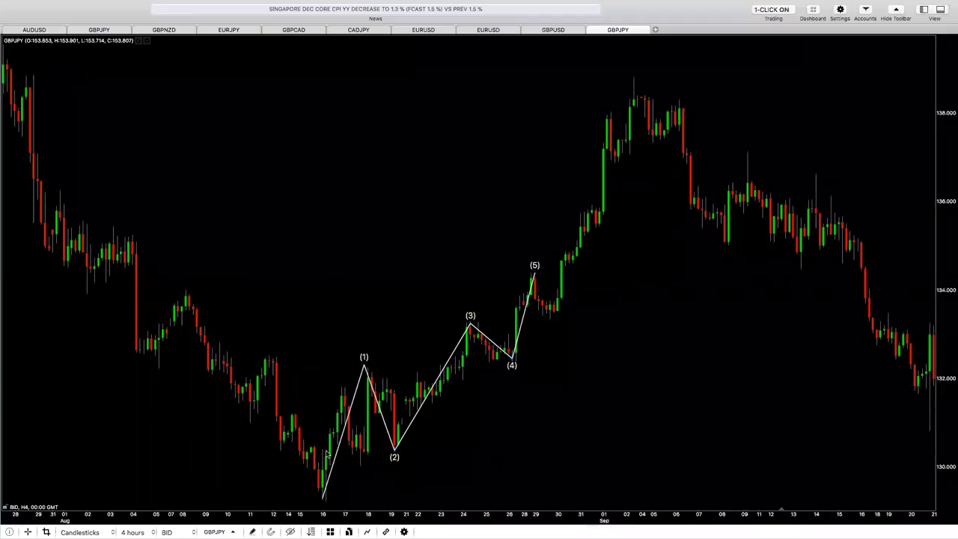
- Draw a rising trend line from the August 16 low through wave points (2) and (4), extending past the wave
{"action": "scroll", "coordinate": [156, 209], "scroll_direction": "left", "scroll_amount": 5}
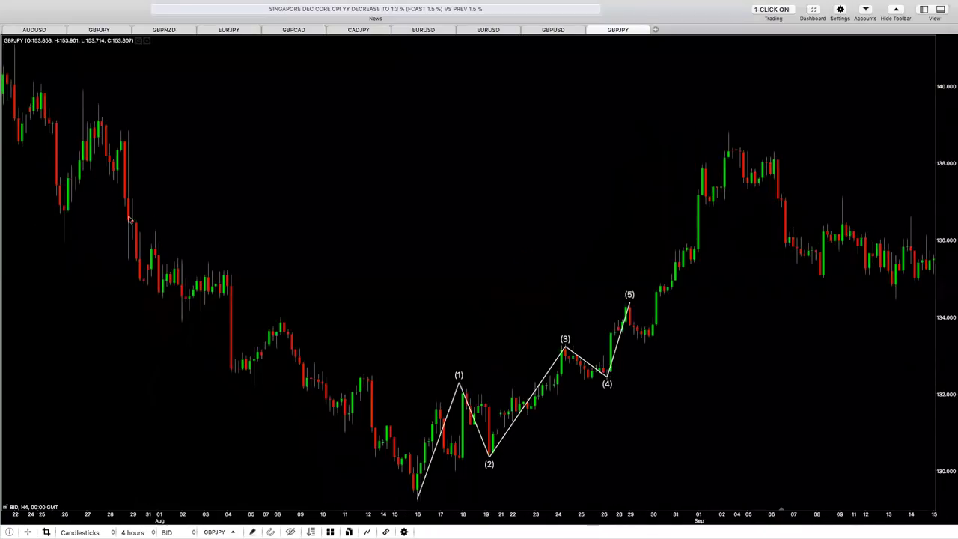
{"action": "scroll", "coordinate": [658, 441], "scroll_direction": "right", "scroll_amount": 5}
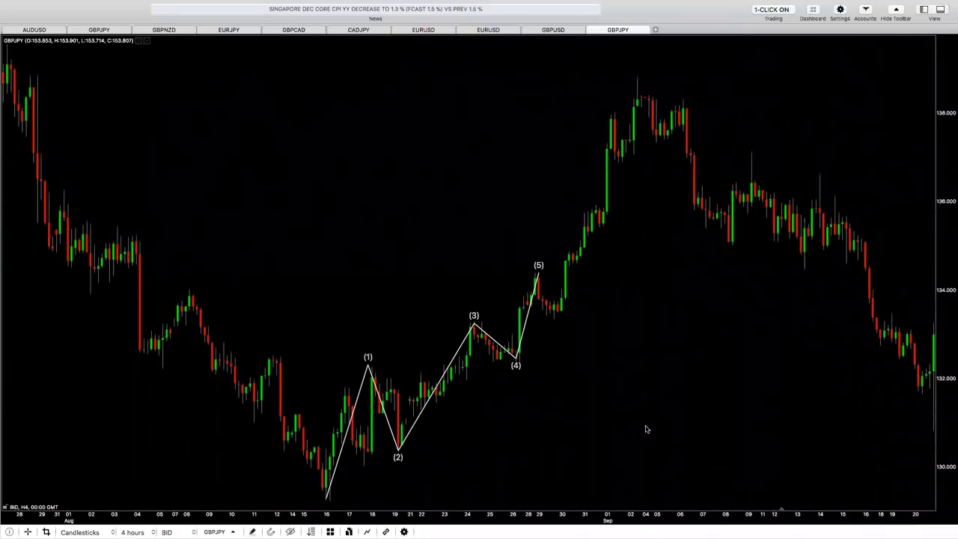
{"action": "left_click_drag", "start_coordinate": [506, 423], "coordinate": [601, 431]}
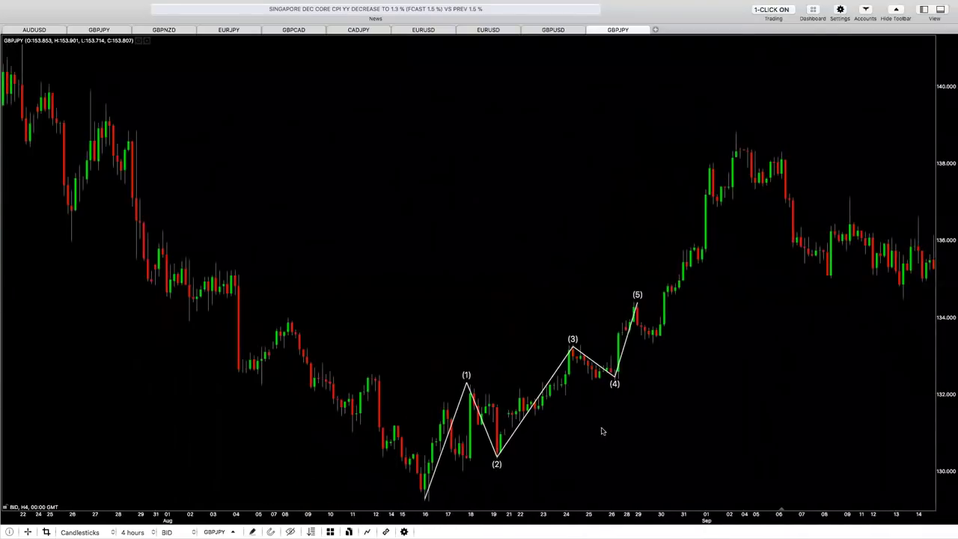
{"action": "scroll", "coordinate": [591, 442], "scroll_direction": "up", "scroll_amount": 1}
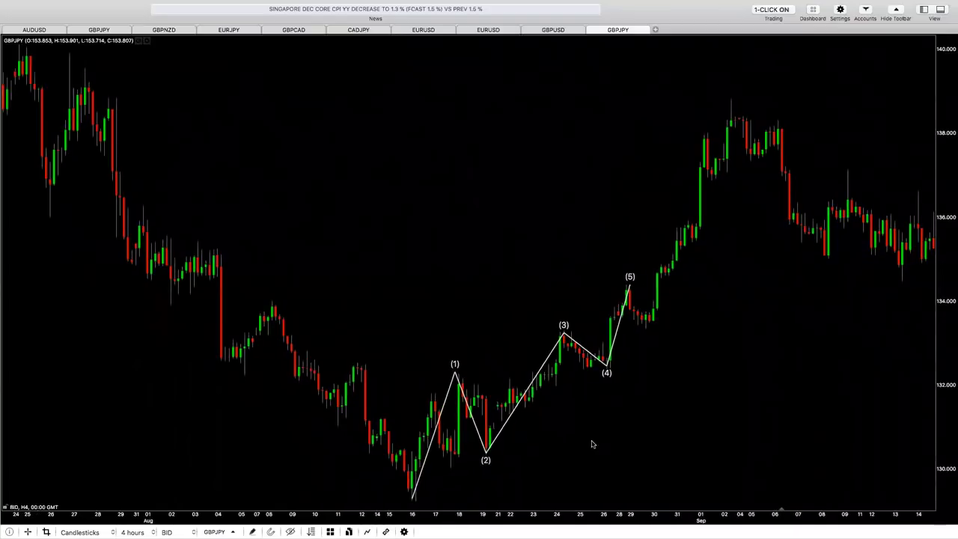
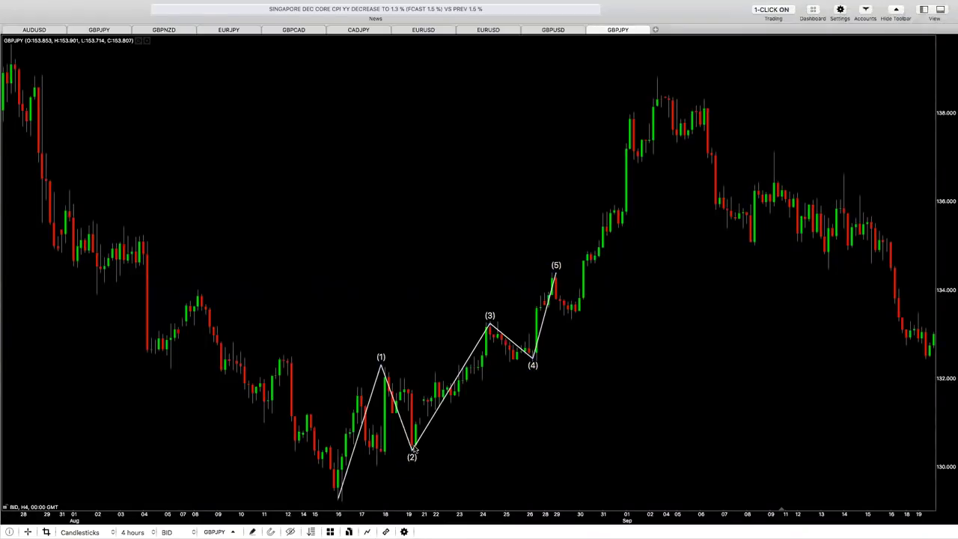
{"action": "left_click", "coordinate": [414, 449]}
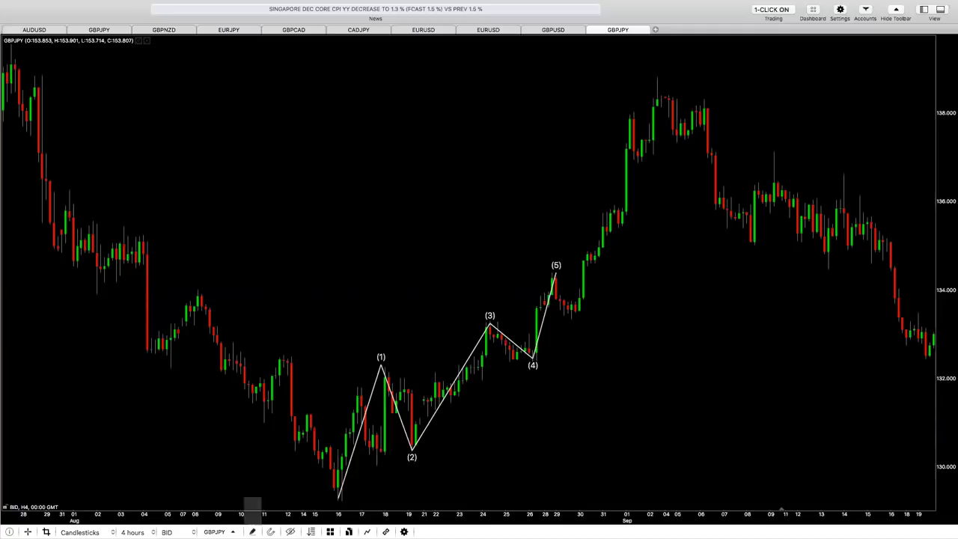
{"action": "left_click", "coordinate": [252, 531]}
{"action": "scroll", "coordinate": [233, 434], "scroll_direction": "up", "scroll_amount": 3}
{"action": "scroll", "coordinate": [227, 408], "scroll_direction": "up", "scroll_amount": 5}
{"action": "left_click", "coordinate": [217, 344]}
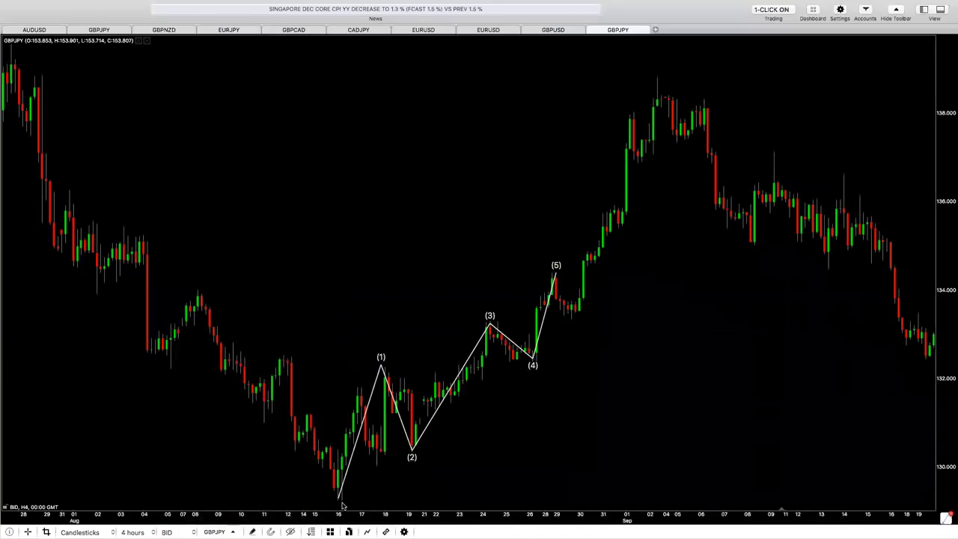
{"action": "left_click_drag", "start_coordinate": [342, 504], "coordinate": [354, 495]}
{"action": "left_click", "coordinate": [473, 498]}
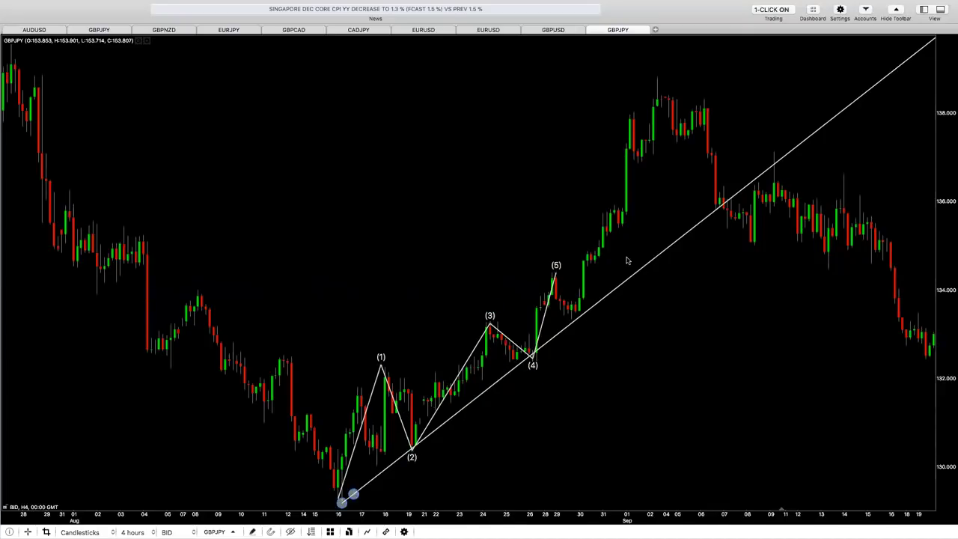
- Draw a falling trend line from the July 21 high along the late-July swing highs, extending past the August 16 low
{"action": "left_click_drag", "start_coordinate": [357, 297], "coordinate": [592, 348]}
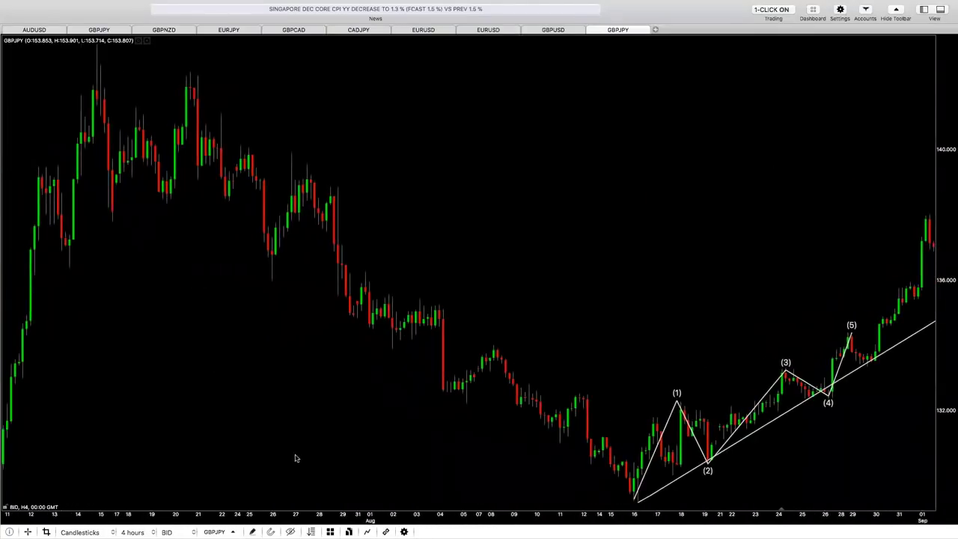
{"action": "left_click", "coordinate": [253, 531]}
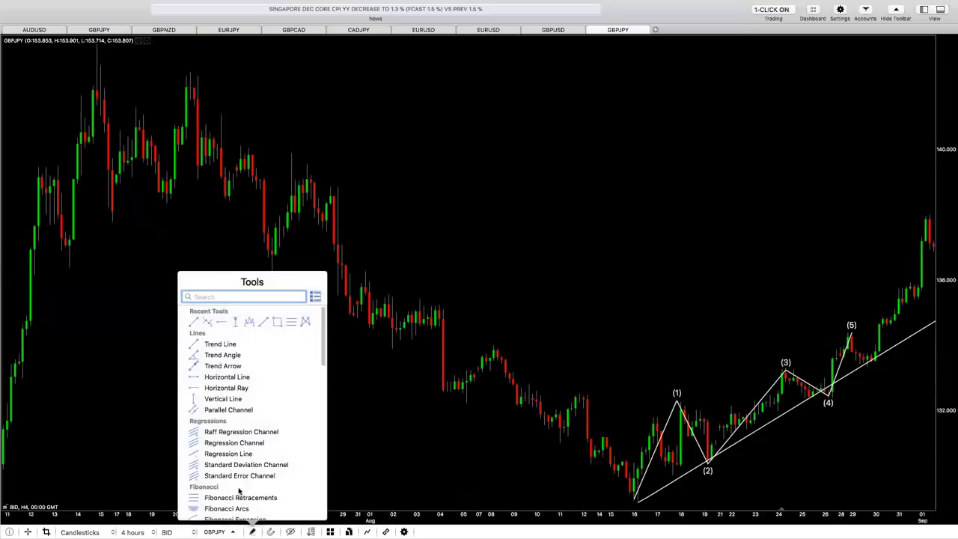
{"action": "left_click", "coordinate": [217, 344]}
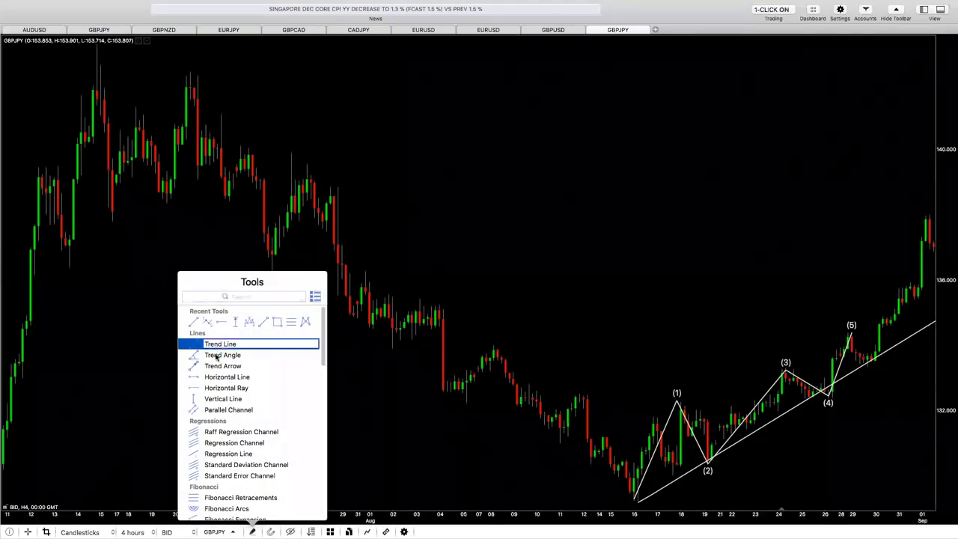
{"action": "left_click", "coordinate": [192, 72]}
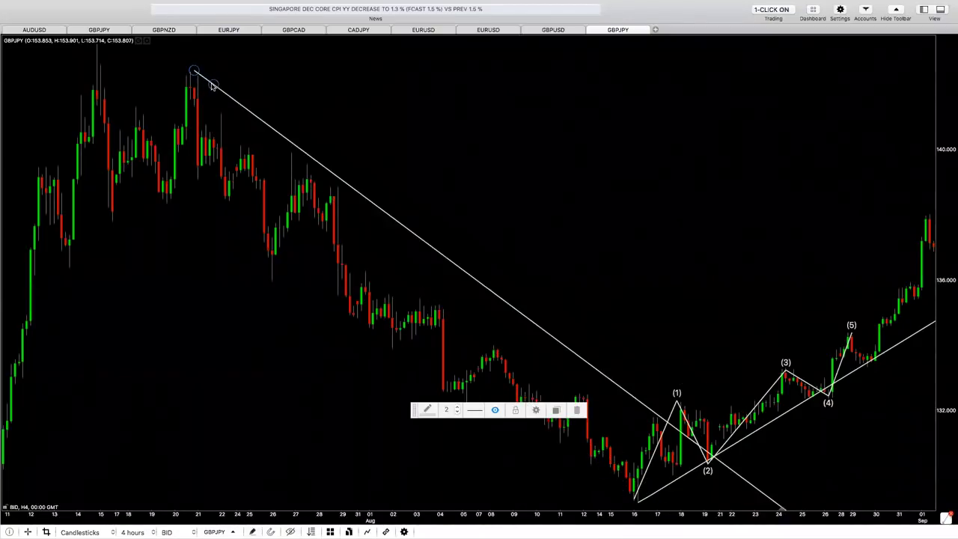
{"action": "left_click", "coordinate": [210, 86]}
{"action": "left_click_drag", "start_coordinate": [575, 334], "coordinate": [579, 334]}
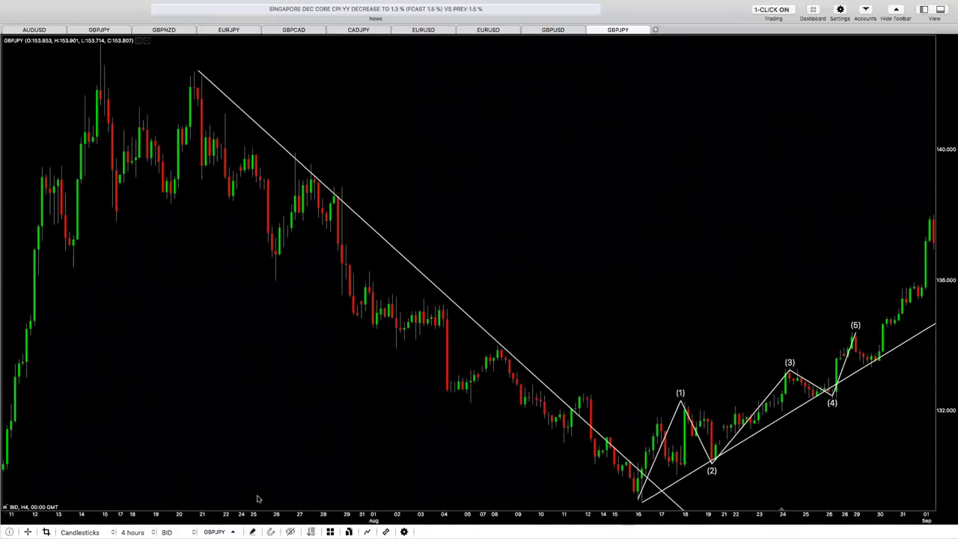
{"action": "left_click", "coordinate": [252, 531]}
{"action": "scroll", "coordinate": [241, 464], "scroll_direction": "down", "scroll_amount": 5}
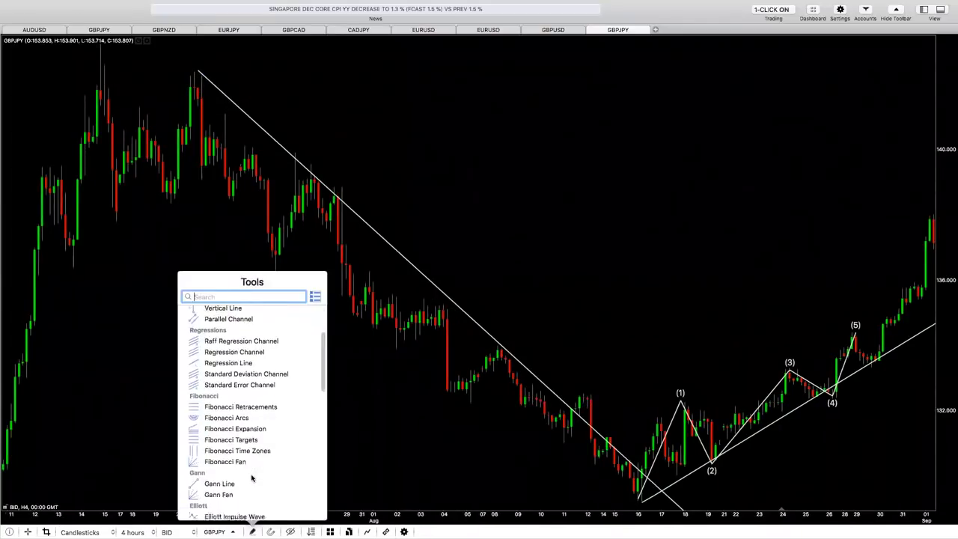
{"action": "left_click", "coordinate": [243, 452]}
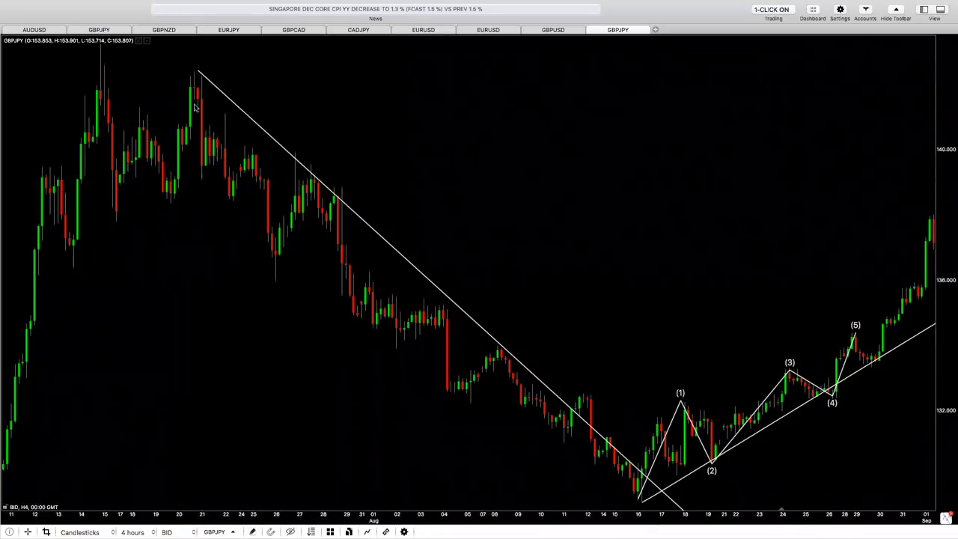
{"action": "left_click", "coordinate": [198, 77]}
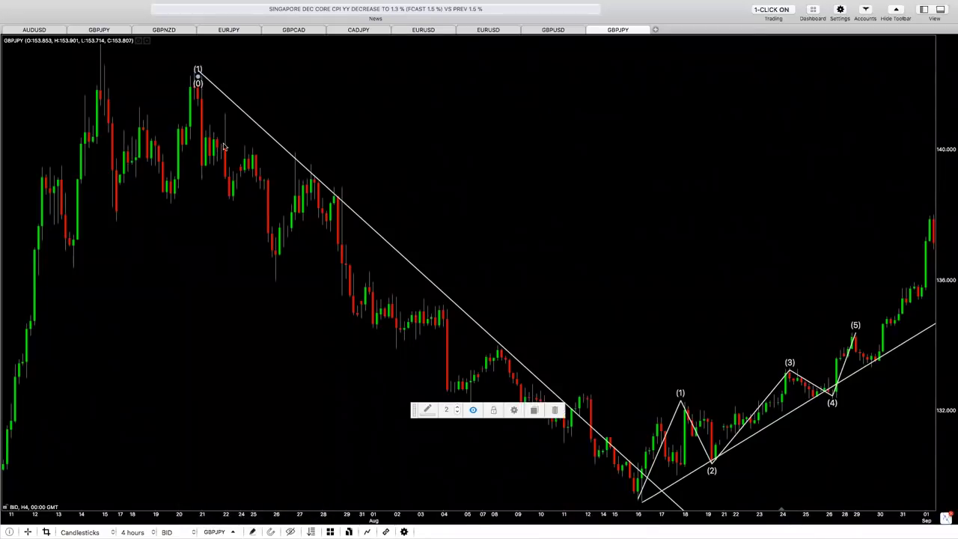
{"action": "left_click", "coordinate": [272, 283]}
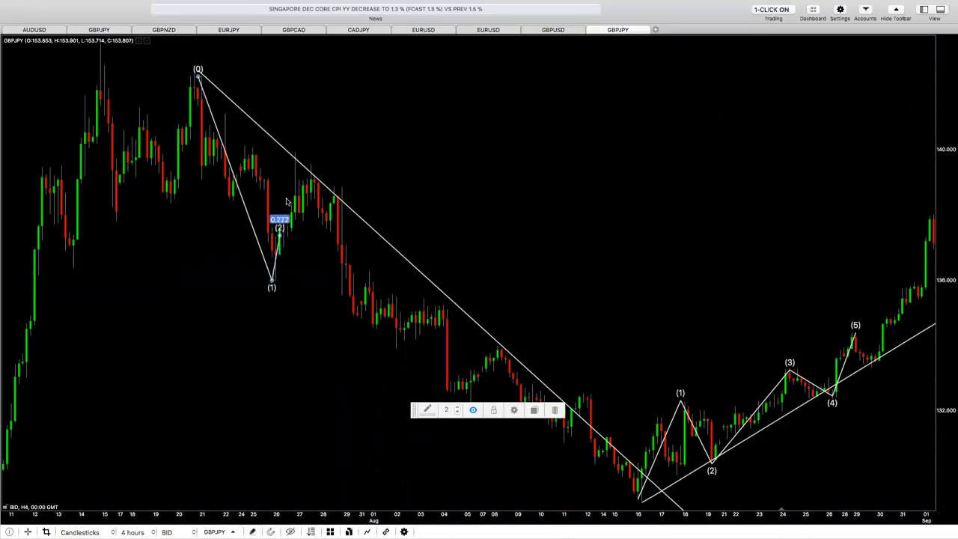
{"action": "left_click", "coordinate": [314, 173]}
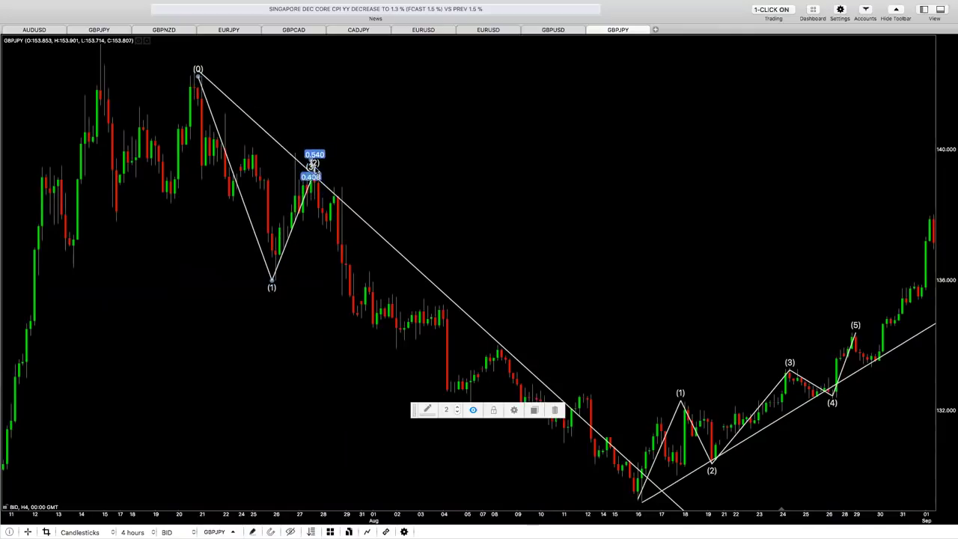
{"action": "left_click", "coordinate": [396, 350]}
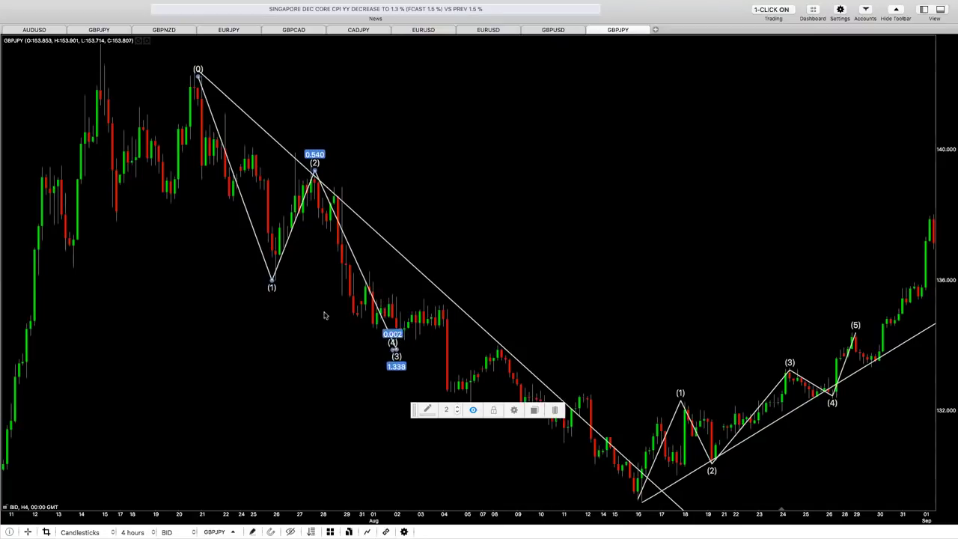
{"action": "left_click", "coordinate": [443, 298]}
{"action": "key", "text": "Escape"}
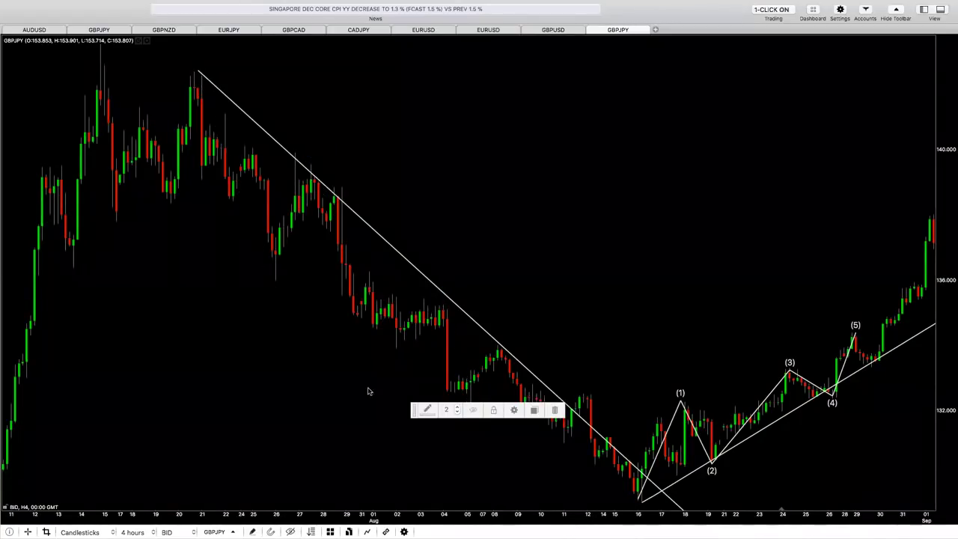
- Draw an Elliott Impulse Wave from the July 21 high down through the successive swings to the August 5 low
{"action": "scroll", "coordinate": [550, 268], "scroll_direction": "right", "scroll_amount": 1}
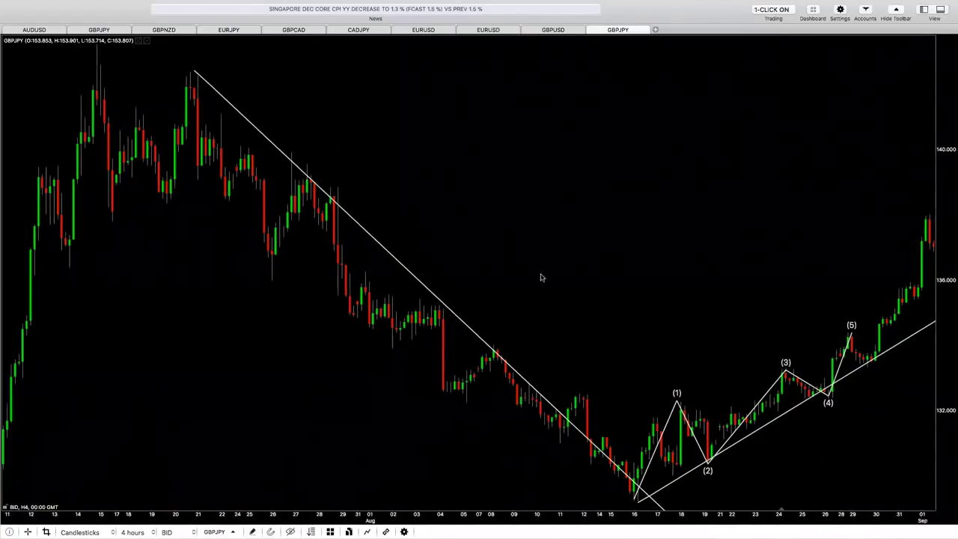
{"action": "left_click", "coordinate": [252, 531]}
{"action": "left_click", "coordinate": [190, 106]}
{"action": "left_click", "coordinate": [190, 75]}
{"action": "left_click", "coordinate": [268, 282]}
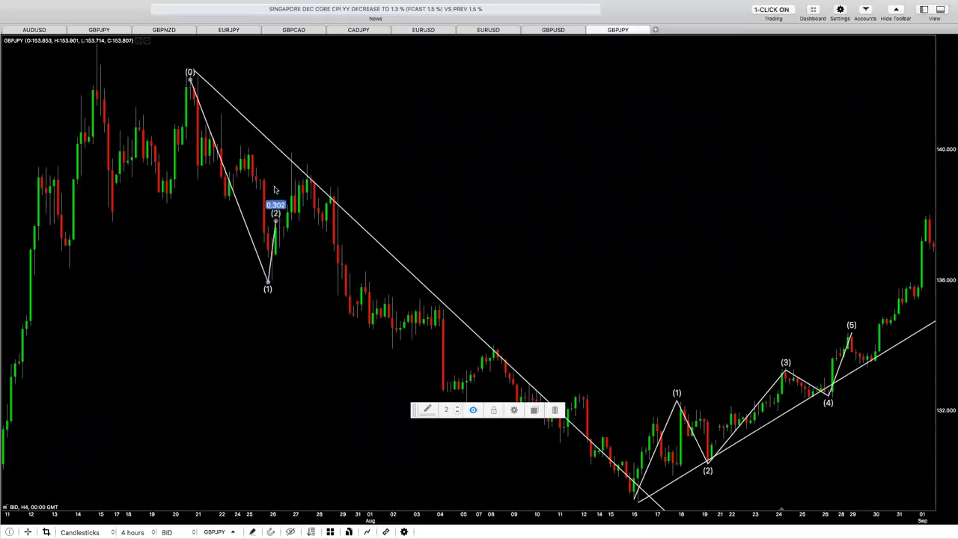
{"action": "left_click", "coordinate": [302, 183]}
{"action": "left_click", "coordinate": [388, 349]}
{"action": "left_click", "coordinate": [439, 307]}
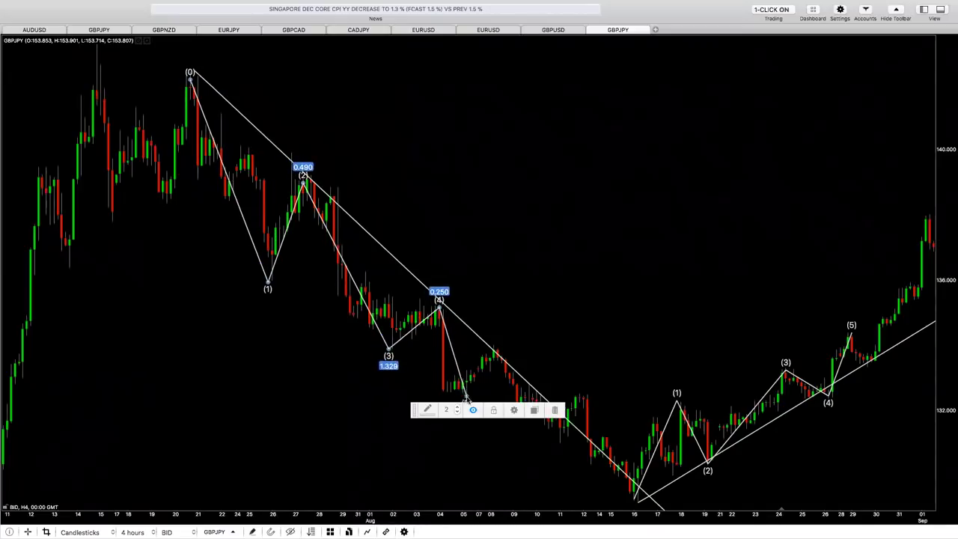
{"action": "left_click", "coordinate": [497, 397]}
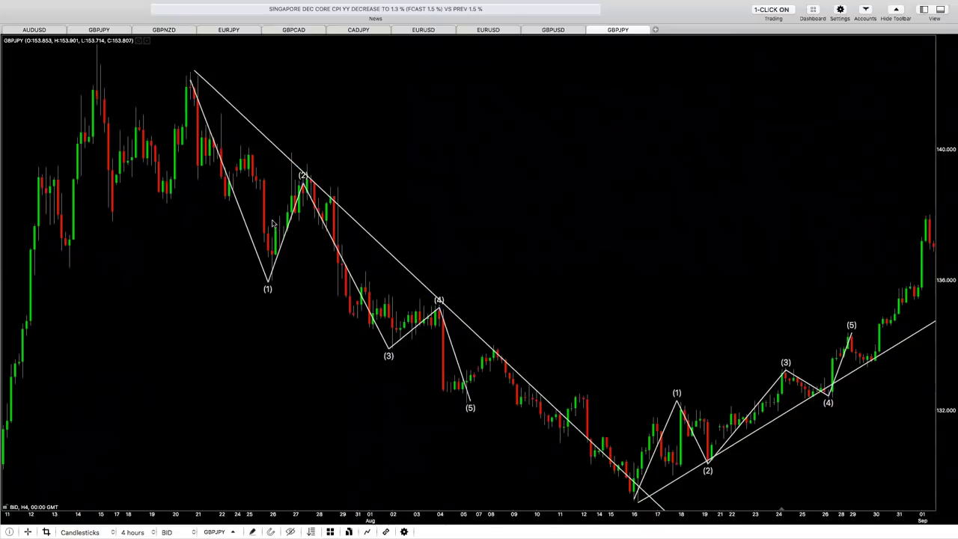
- Compare the falling impulse wave and its trend line with the rising wave out of the August 16 low
{"action": "mouse_move", "coordinate": [195, 74]}
{"action": "scroll", "coordinate": [577, 455], "scroll_direction": "right", "scroll_amount": 5}
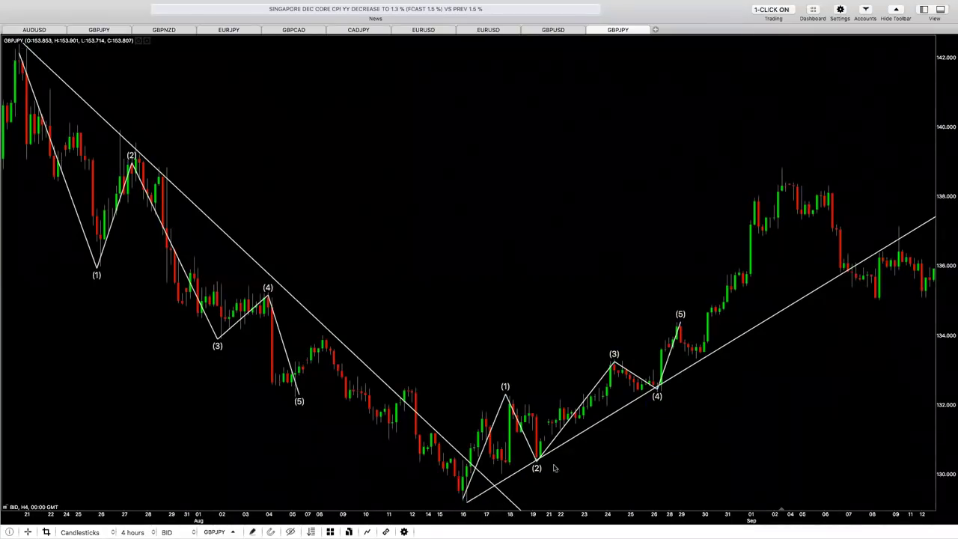
{"action": "scroll", "coordinate": [263, 240], "scroll_direction": "left", "scroll_amount": 5}
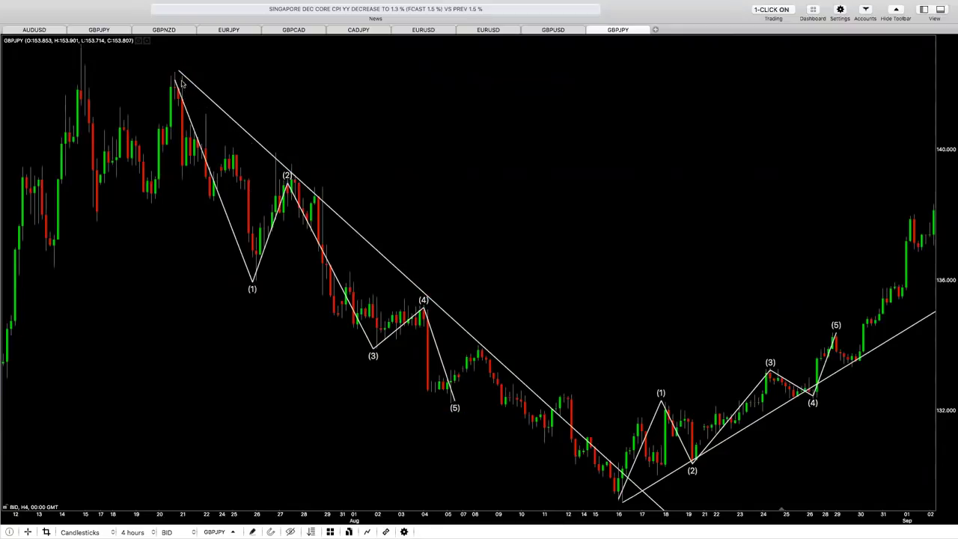
{"action": "left_click", "coordinate": [191, 103]}
{"action": "scroll", "coordinate": [538, 344], "scroll_direction": "right", "scroll_amount": 5}
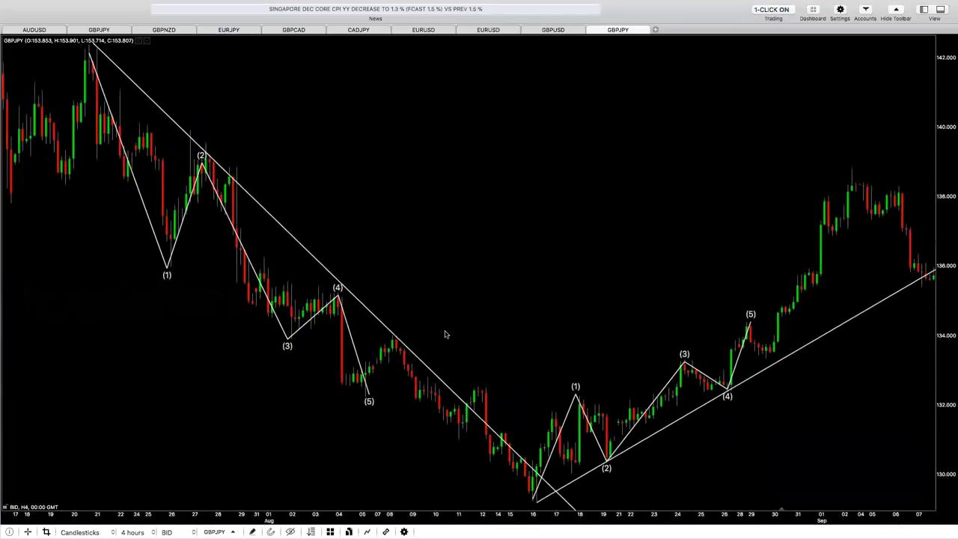
{"action": "scroll", "coordinate": [437, 333], "scroll_direction": "right", "scroll_amount": 1}
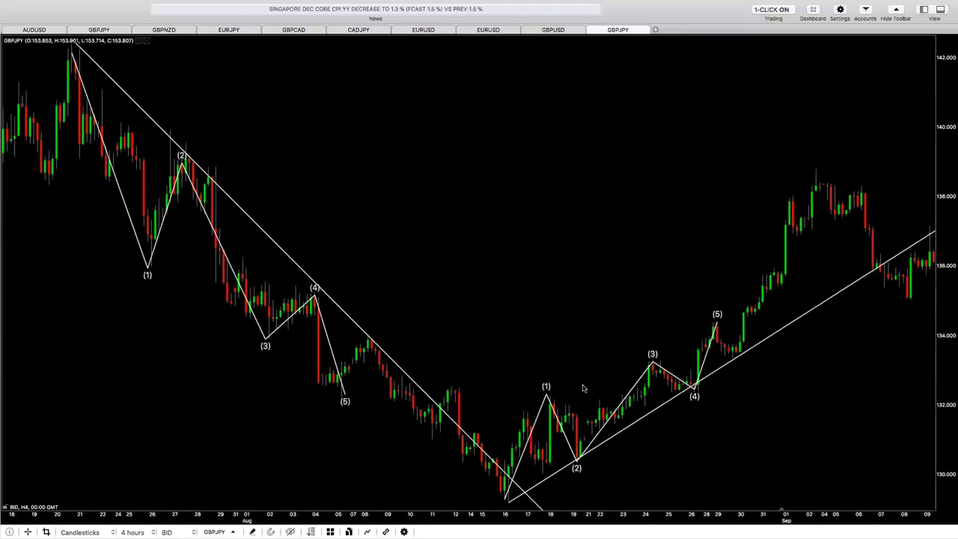
{"action": "scroll", "coordinate": [575, 367], "scroll_direction": "right", "scroll_amount": 3}
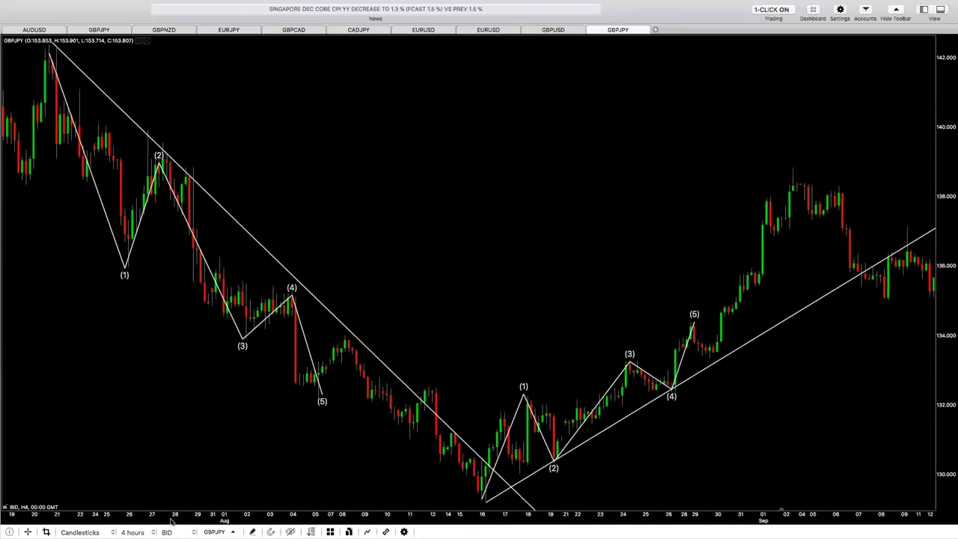
- Hide all chart drawings to view the bare price swings, show them again, and inspect the falling wave's ratios
{"action": "left_click", "coordinate": [289, 531]}
{"action": "scroll", "coordinate": [277, 453], "scroll_direction": "left", "scroll_amount": 2}
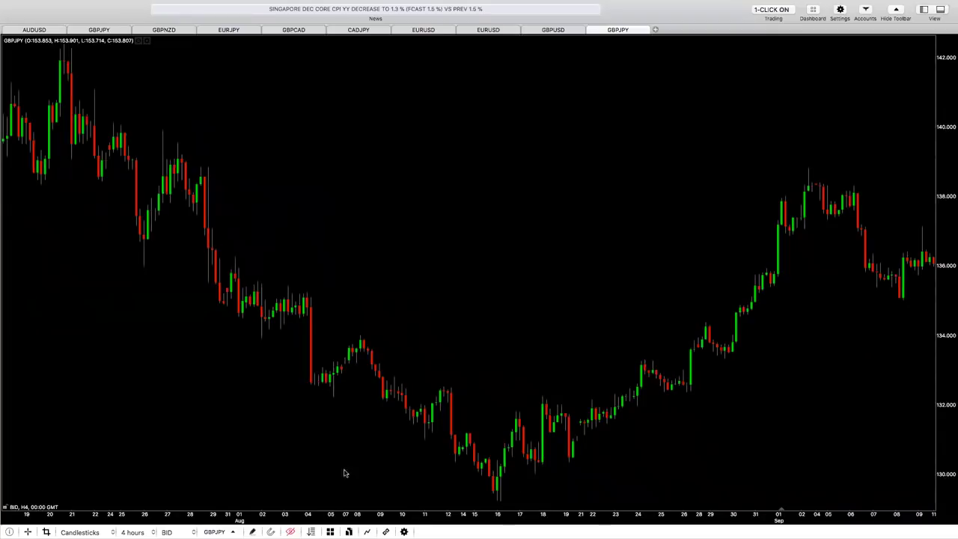
{"action": "left_click", "coordinate": [289, 531]}
{"action": "scroll", "coordinate": [412, 291], "scroll_direction": "left", "scroll_amount": 2}
{"action": "scroll", "coordinate": [435, 297], "scroll_direction": "left", "scroll_amount": 2}
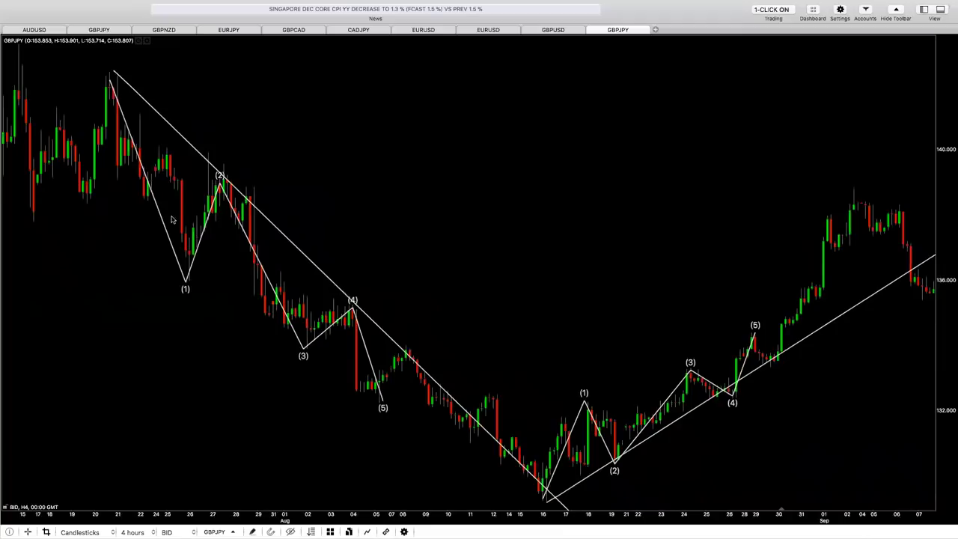
{"action": "left_click", "coordinate": [380, 405]}
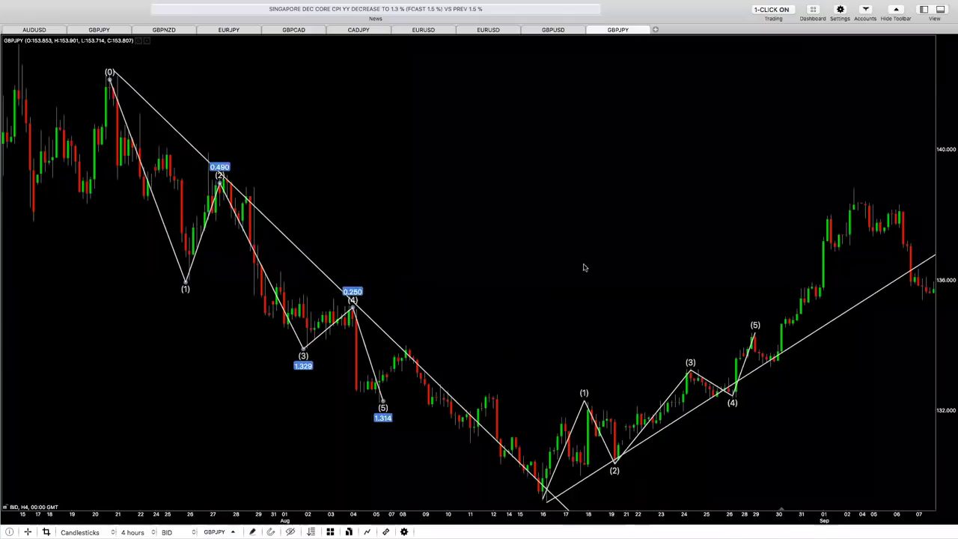
- Draw an inverted Head & Shoulders pattern from the August 12 high, with its head at the August 16 low and right shoulder just before August 18
{"action": "scroll", "coordinate": [584, 269], "scroll_direction": "down", "scroll_amount": 3}
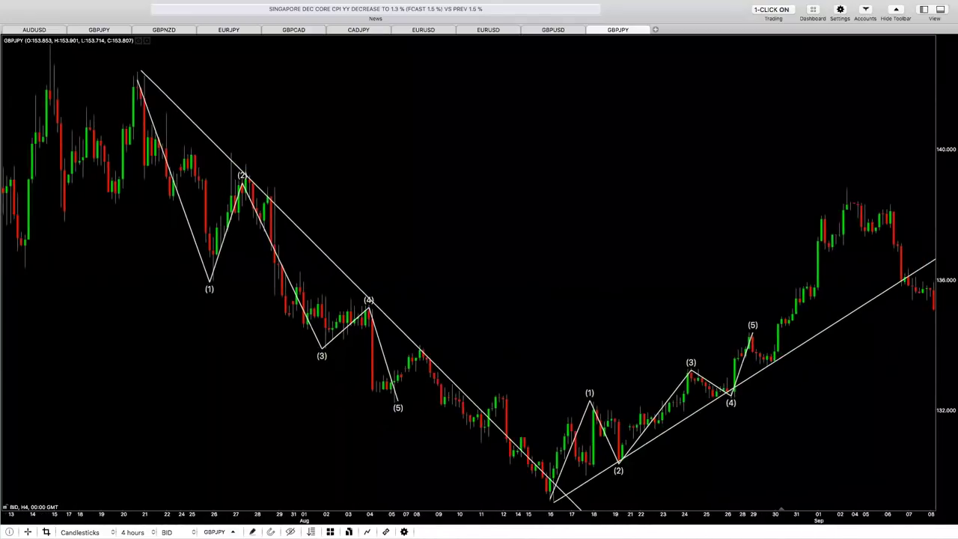
{"action": "left_click", "coordinate": [261, 529]}
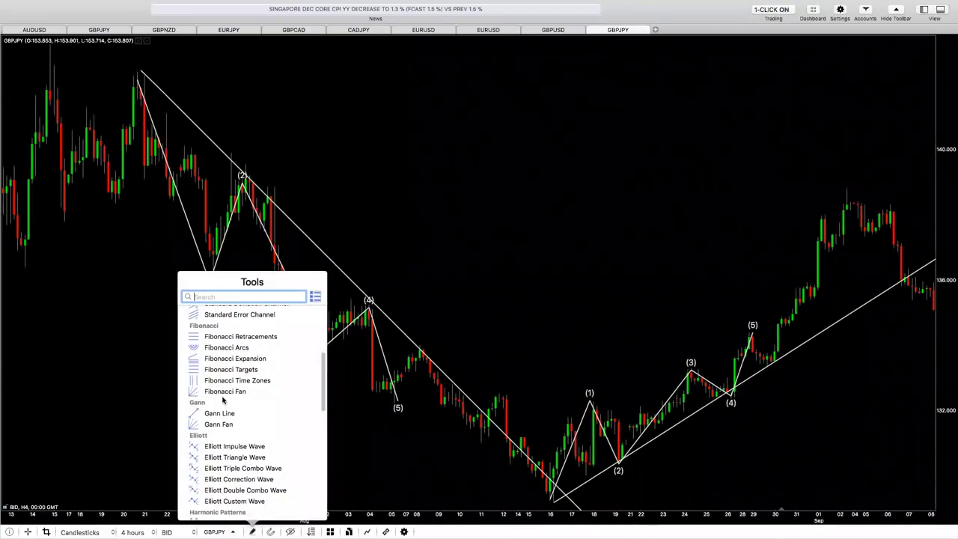
{"action": "scroll", "coordinate": [229, 466], "scroll_direction": "down", "scroll_amount": 3}
{"action": "left_click", "coordinate": [218, 494]}
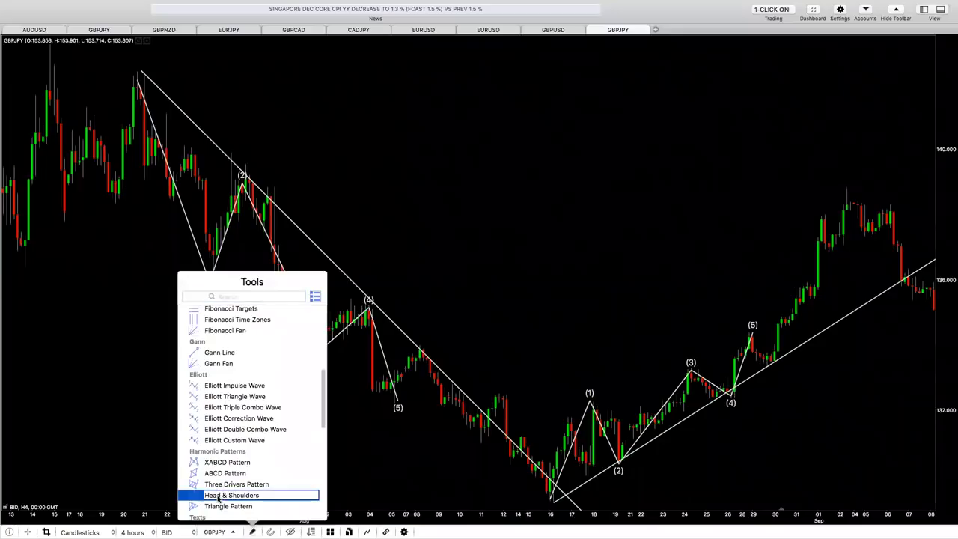
{"action": "scroll", "coordinate": [188, 184], "scroll_direction": "down", "scroll_amount": 2}
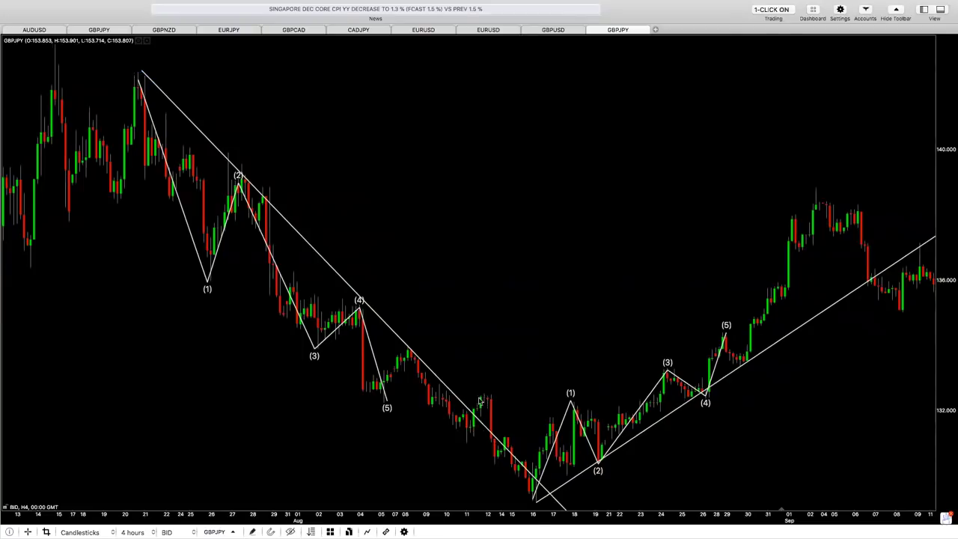
{"action": "left_click", "coordinate": [487, 402]}
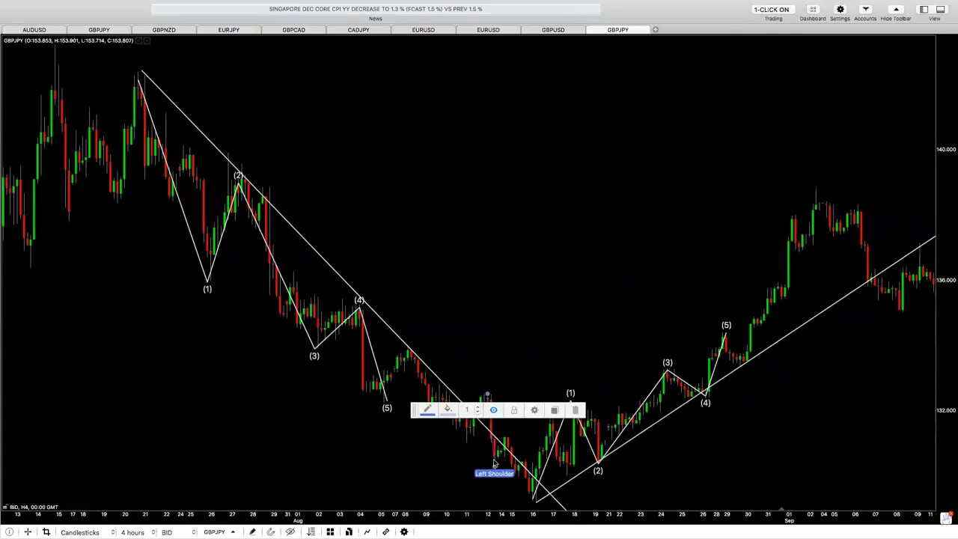
{"action": "left_click", "coordinate": [529, 497]}
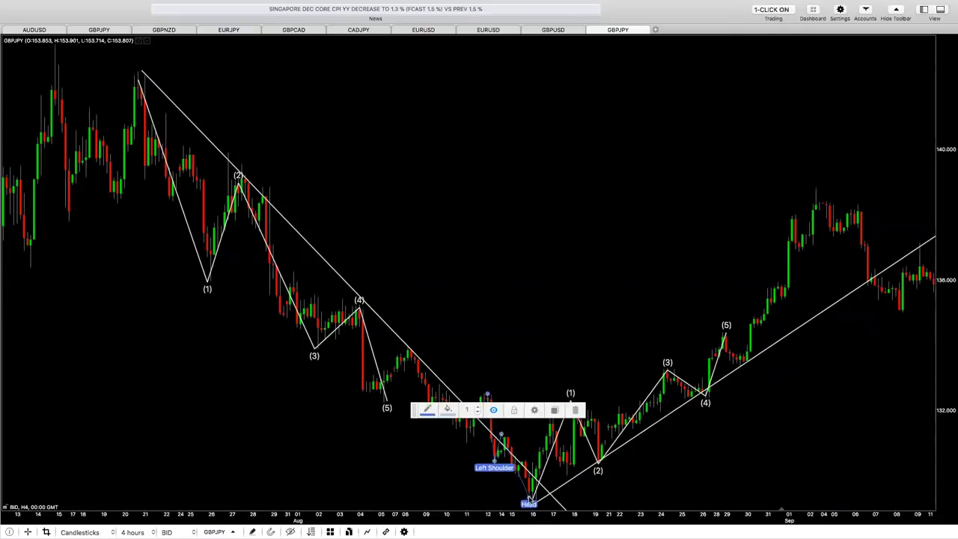
{"action": "left_click", "coordinate": [554, 424]}
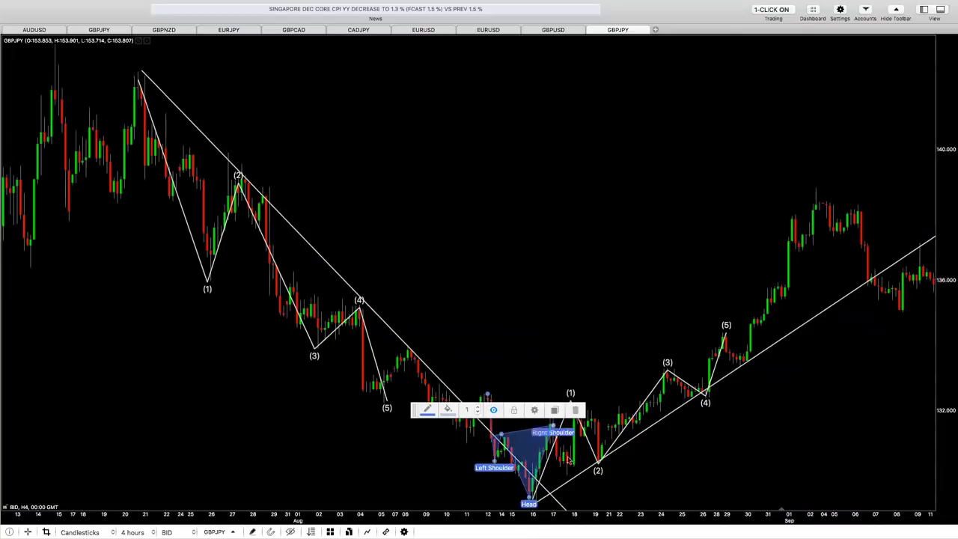
{"action": "left_click", "coordinate": [566, 468]}
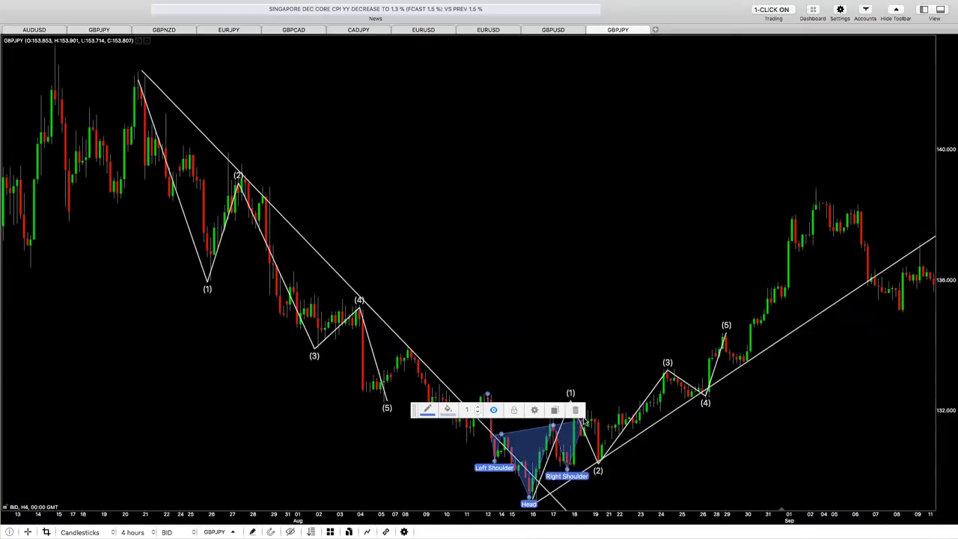
{"action": "left_click", "coordinate": [584, 422]}
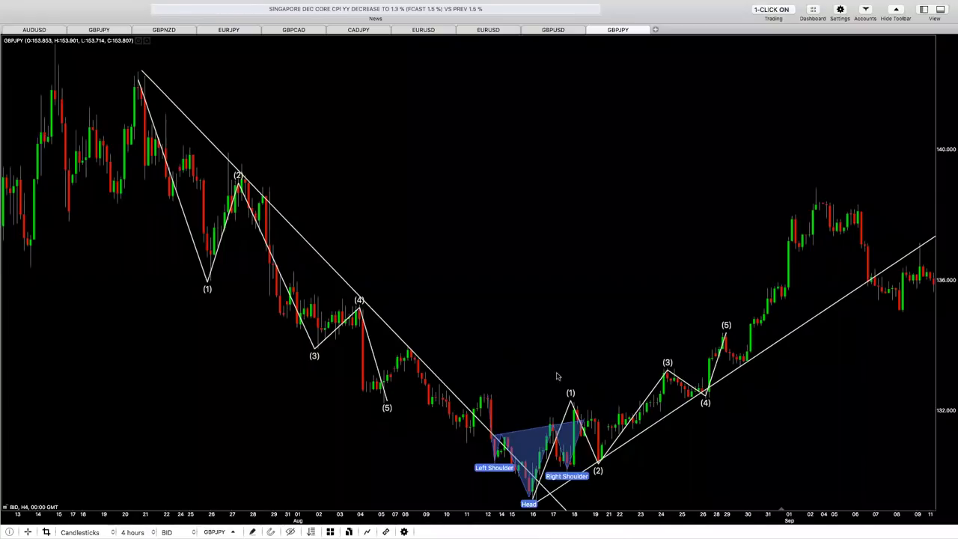
- Draw a Head & Shoulders pattern on the early-September top, with left shoulder at September 1, head at September 2 and right shoulder at September 6
{"action": "left_click", "coordinate": [252, 531]}
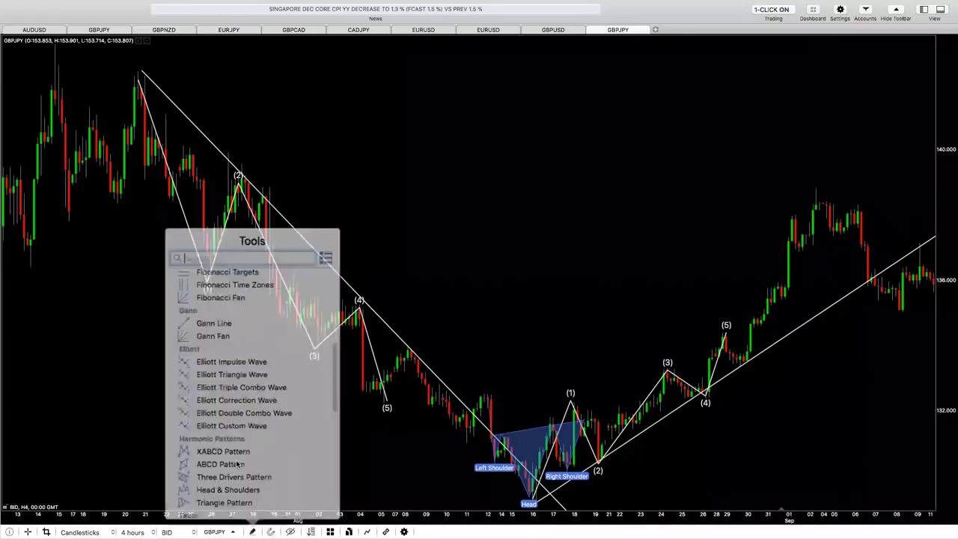
{"action": "scroll", "coordinate": [228, 404], "scroll_direction": "up", "scroll_amount": 8}
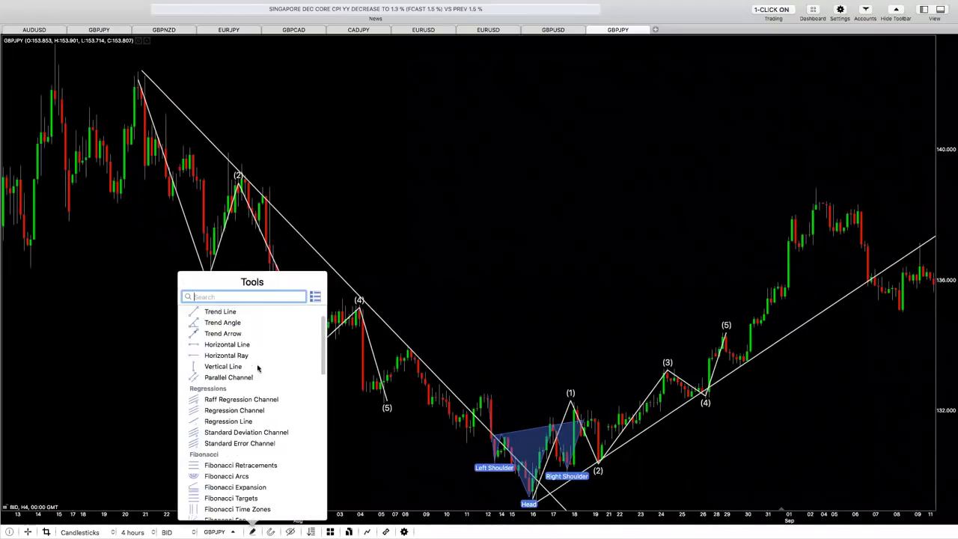
{"action": "scroll", "coordinate": [242, 419], "scroll_direction": "down", "scroll_amount": 6}
{"action": "scroll", "coordinate": [234, 486], "scroll_direction": "down", "scroll_amount": 2}
{"action": "left_click", "coordinate": [232, 459]}
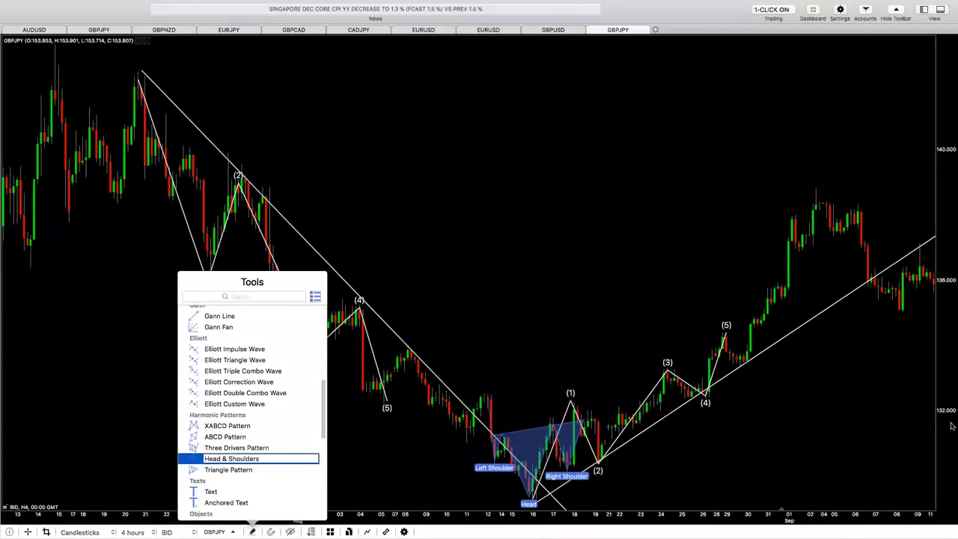
{"action": "left_click", "coordinate": [795, 201]}
{"action": "left_click", "coordinate": [791, 211]}
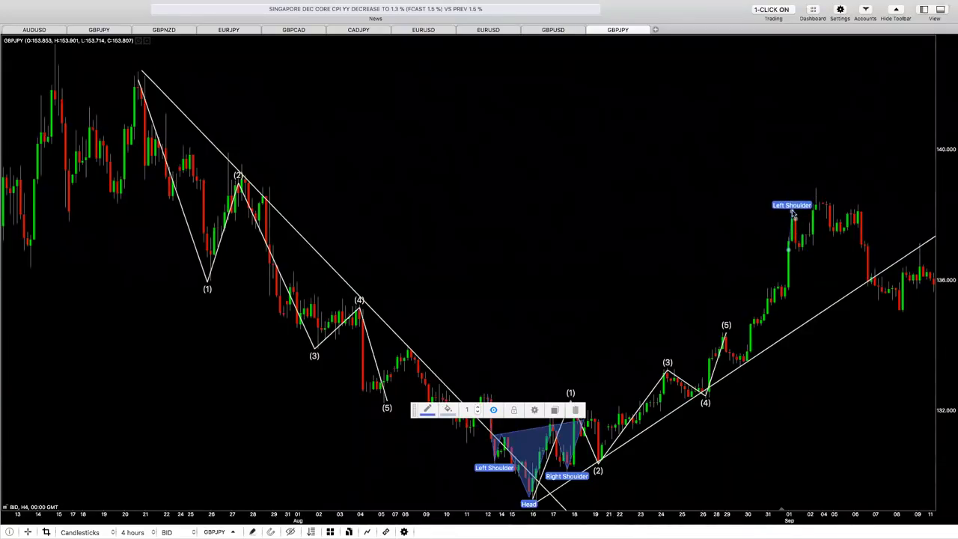
{"action": "left_click", "coordinate": [812, 246]}
{"action": "left_click", "coordinate": [816, 186]}
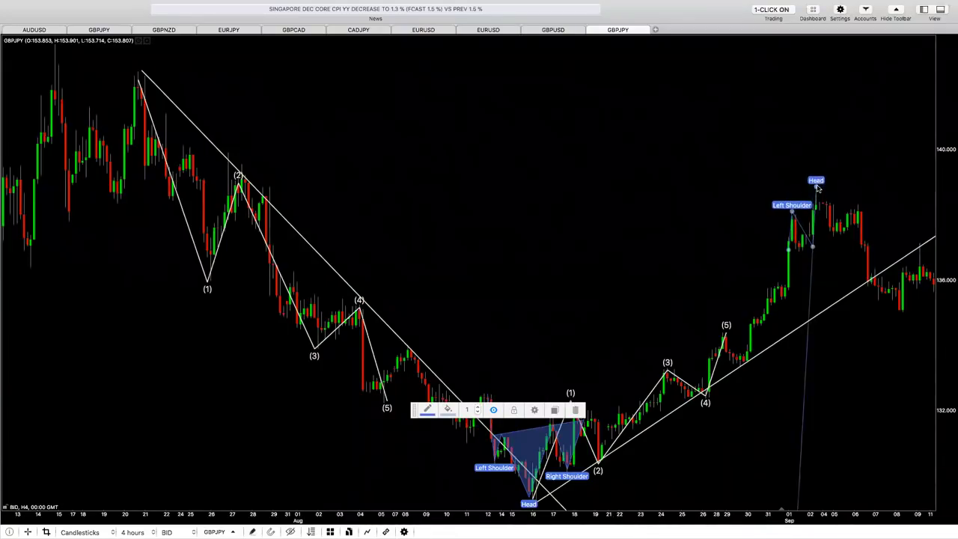
{"action": "left_click", "coordinate": [843, 246]}
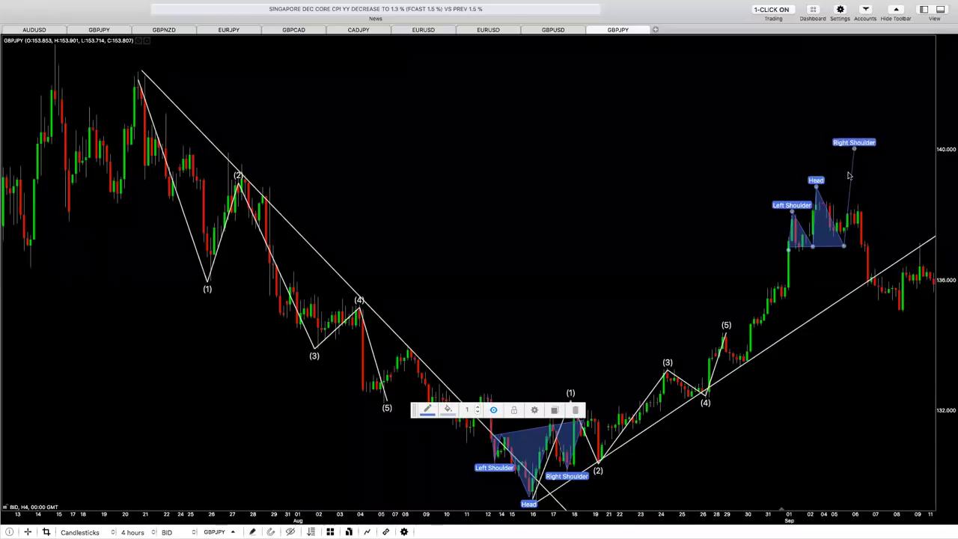
{"action": "left_click", "coordinate": [859, 211]}
{"action": "left_click", "coordinate": [873, 245]}
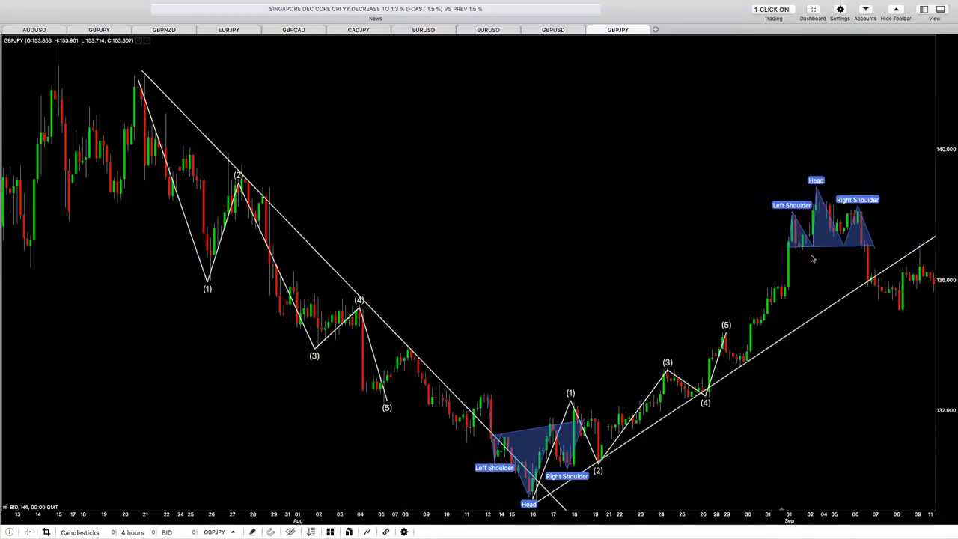
- Review both Head & Shoulders patterns within the wider swings, and scan the price action forward into January 2017
{"action": "scroll", "coordinate": [738, 274], "scroll_direction": "right", "scroll_amount": 5}
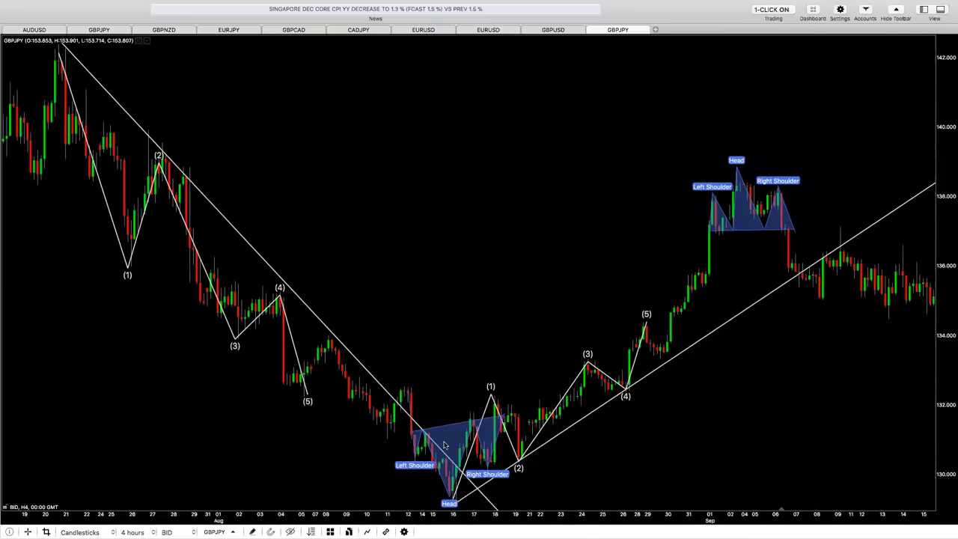
{"action": "scroll", "coordinate": [461, 444], "scroll_direction": "down", "scroll_amount": 2}
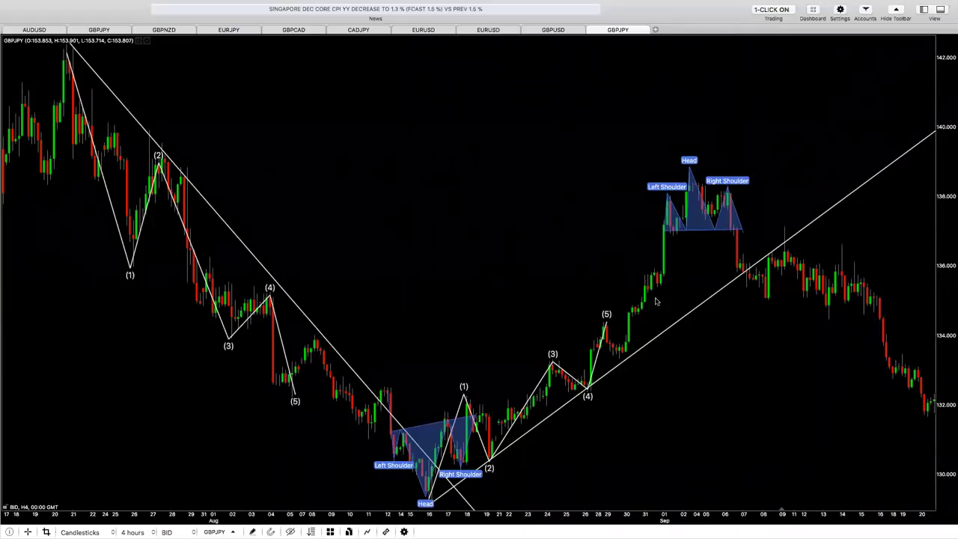
{"action": "scroll", "coordinate": [627, 347], "scroll_direction": "down", "scroll_amount": 3}
{"action": "scroll", "coordinate": [752, 385], "scroll_direction": "left", "scroll_amount": 3}
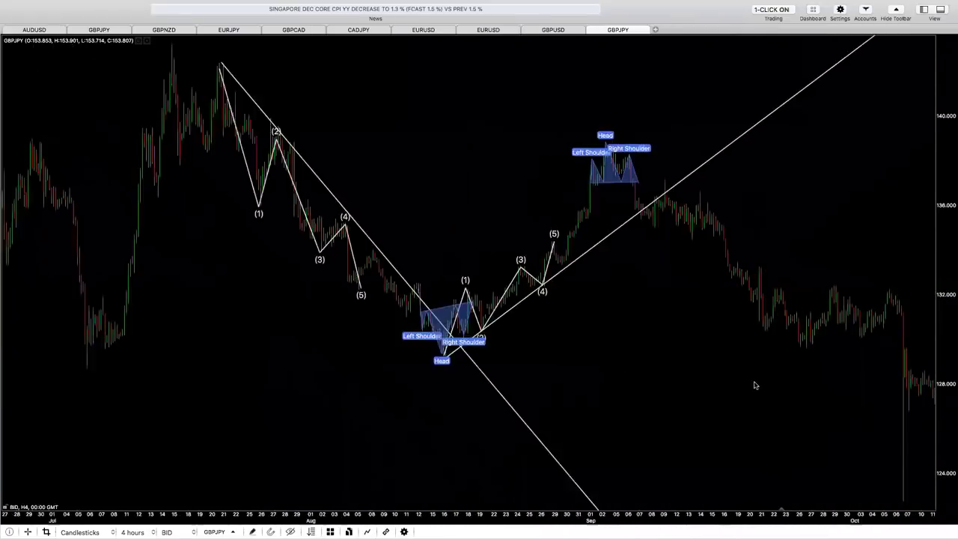
{"action": "scroll", "coordinate": [621, 364], "scroll_direction": "right", "scroll_amount": 10}
{"action": "scroll", "coordinate": [482, 280], "scroll_direction": "right", "scroll_amount": 15}
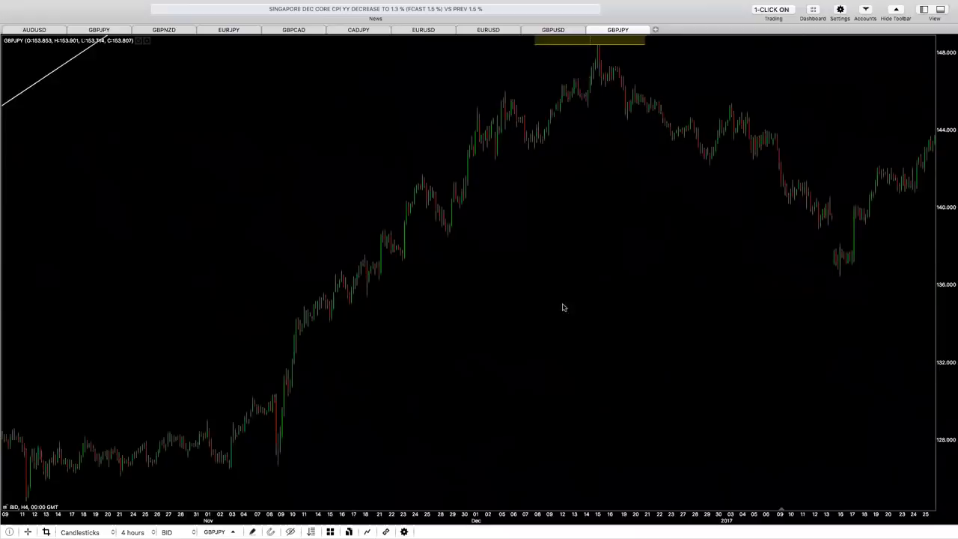
{"action": "scroll", "coordinate": [586, 302], "scroll_direction": "left", "scroll_amount": 15}
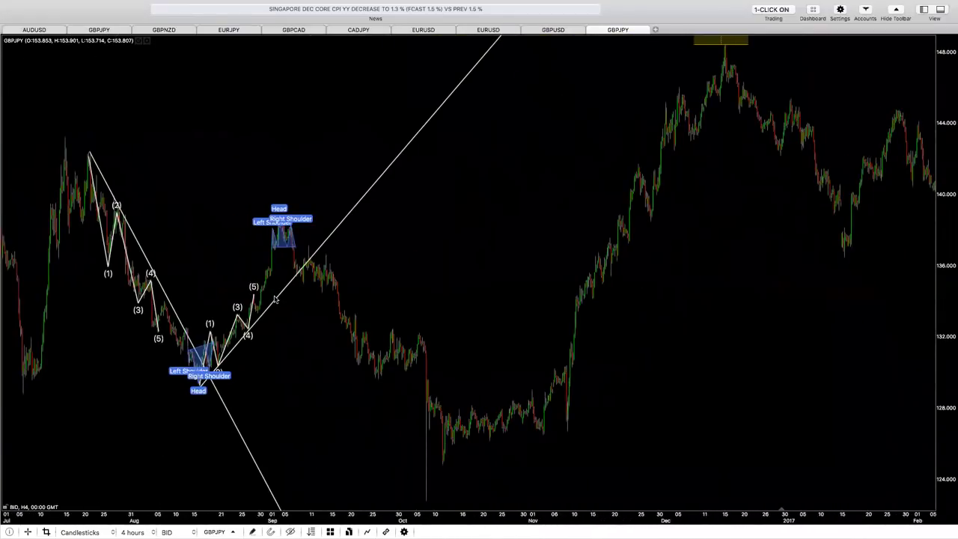
- Delete both trend lines, both Elliott impulse waves and the September Head & Shoulders pattern from the chart
{"action": "left_click", "coordinate": [276, 301]}
{"action": "key", "text": "Delete"}
{"action": "left_click", "coordinate": [254, 313]}
{"action": "key", "text": "Delete"}
{"action": "left_click", "coordinate": [283, 239]}
{"action": "key", "text": "Delete"}
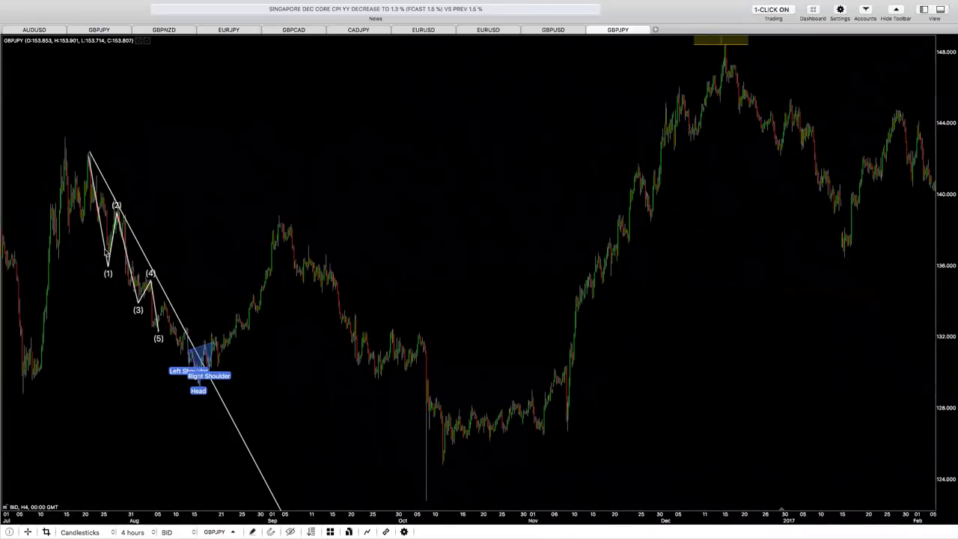
{"action": "left_click", "coordinate": [118, 254]}
{"action": "key", "text": "Delete"}
{"action": "left_click", "coordinate": [144, 257]}
{"action": "key", "text": "Delete"}
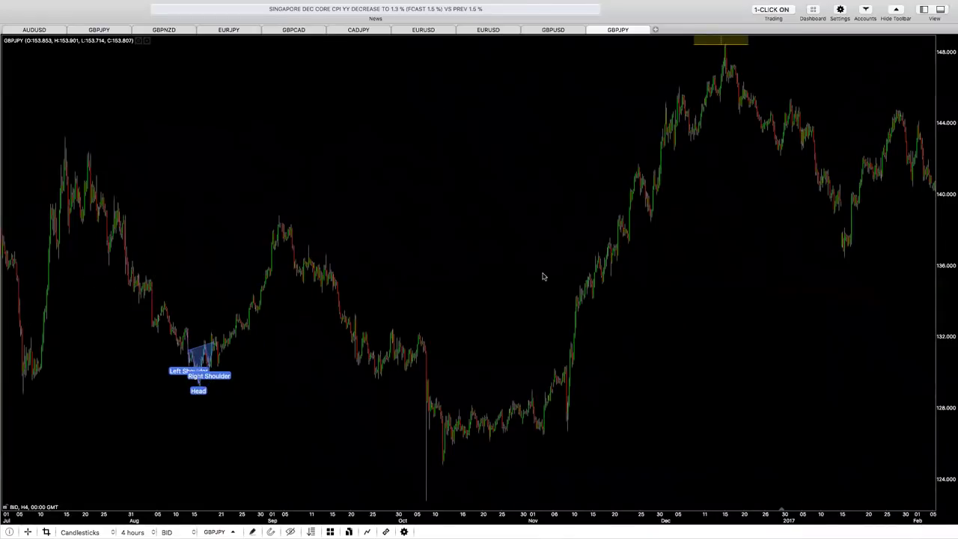
- Examine the rally from November into the mid-December 2016 top and the decline that follows it
{"action": "scroll", "coordinate": [543, 277], "scroll_direction": "right", "scroll_amount": 5}
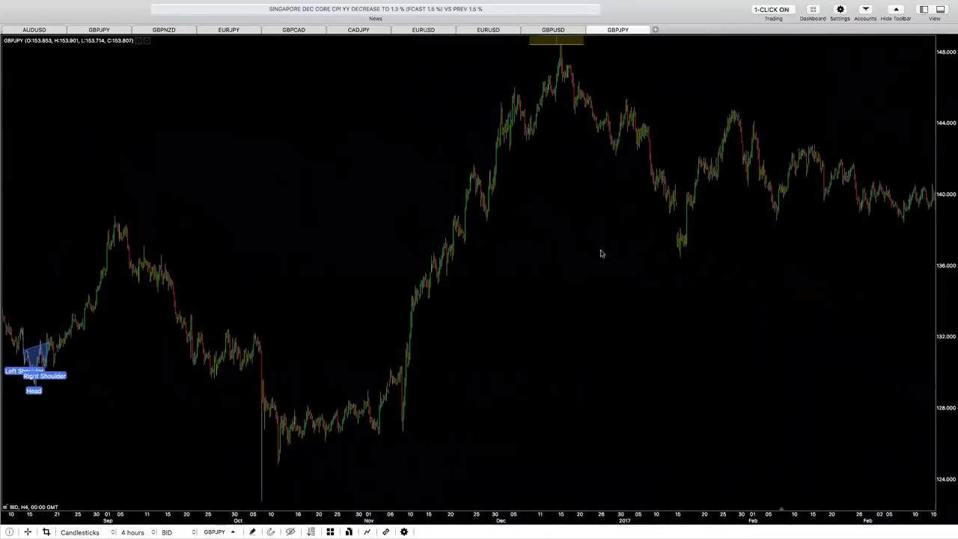
{"action": "scroll", "coordinate": [600, 253], "scroll_direction": "right", "scroll_amount": 1}
{"action": "scroll", "coordinate": [554, 300], "scroll_direction": "right", "scroll_amount": 2}
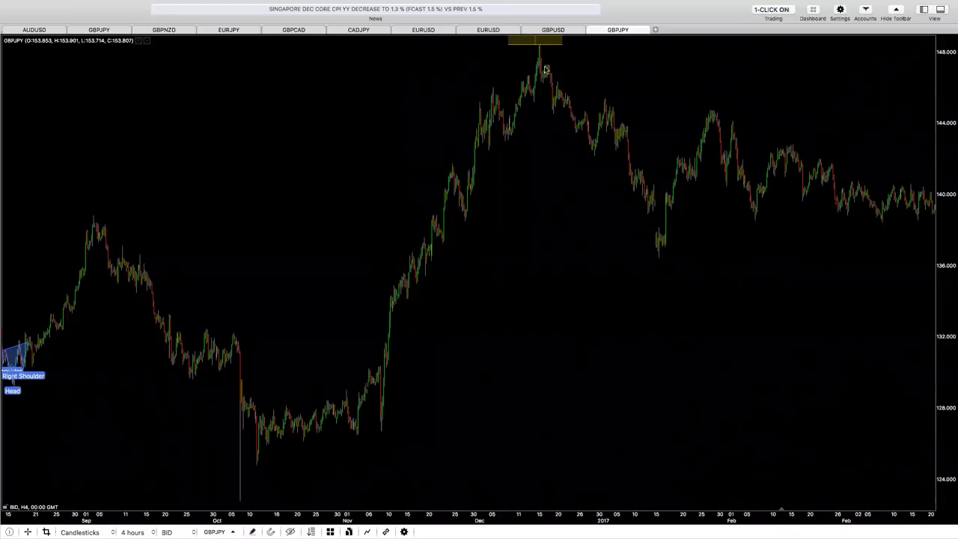
{"action": "scroll", "coordinate": [627, 105], "scroll_direction": "up", "scroll_amount": 3}
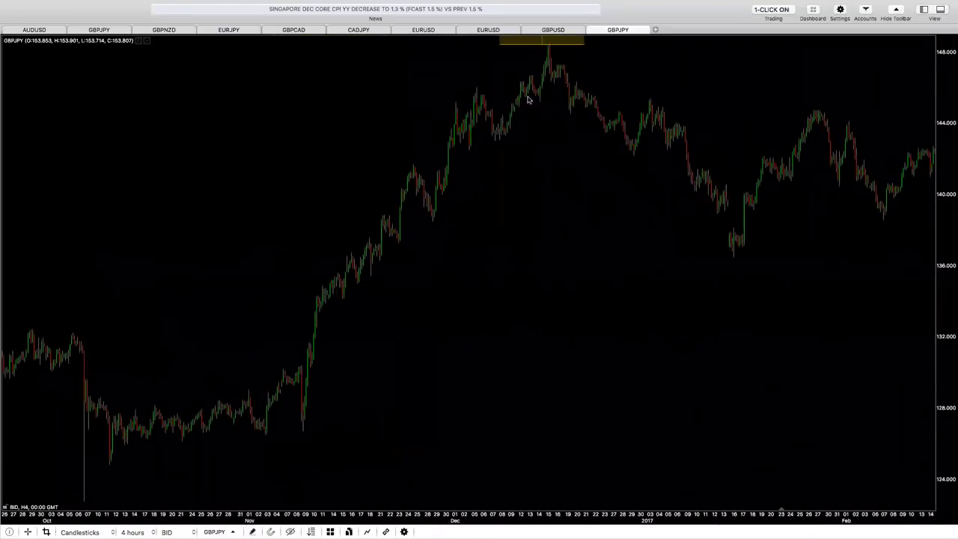
{"action": "left_click", "coordinate": [252, 531]}
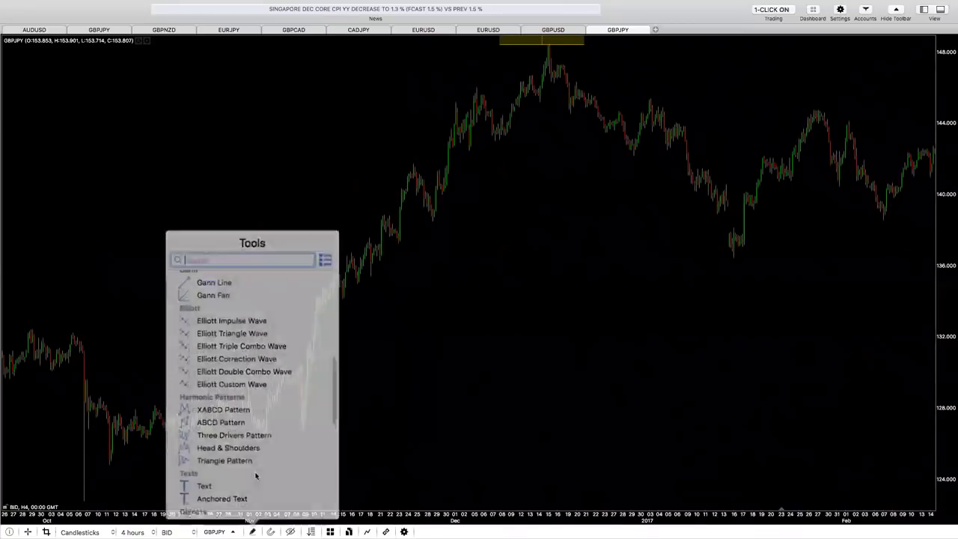
{"action": "scroll", "coordinate": [239, 446], "scroll_direction": "down", "scroll_amount": 5}
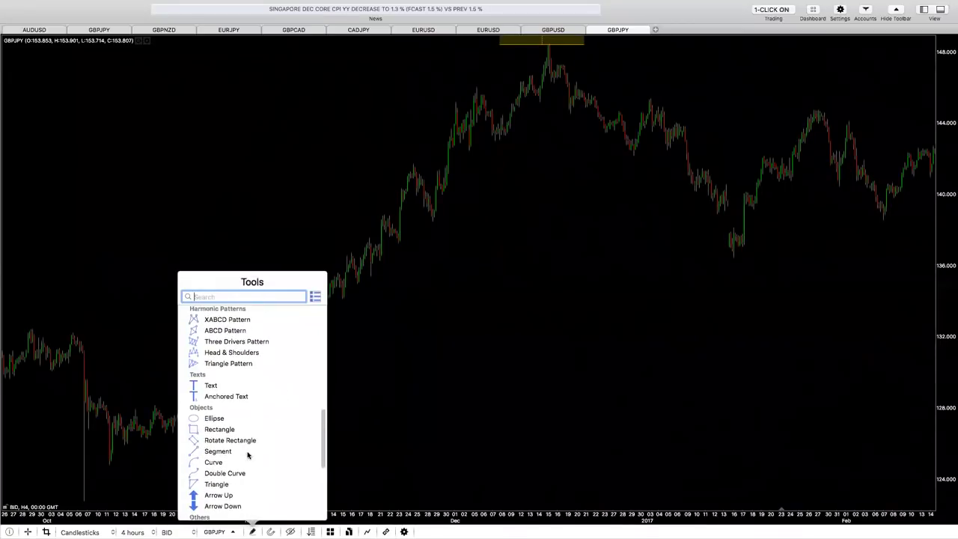
{"action": "left_click", "coordinate": [217, 353]}
{"action": "scroll", "coordinate": [358, 193], "scroll_direction": "up", "scroll_amount": 3}
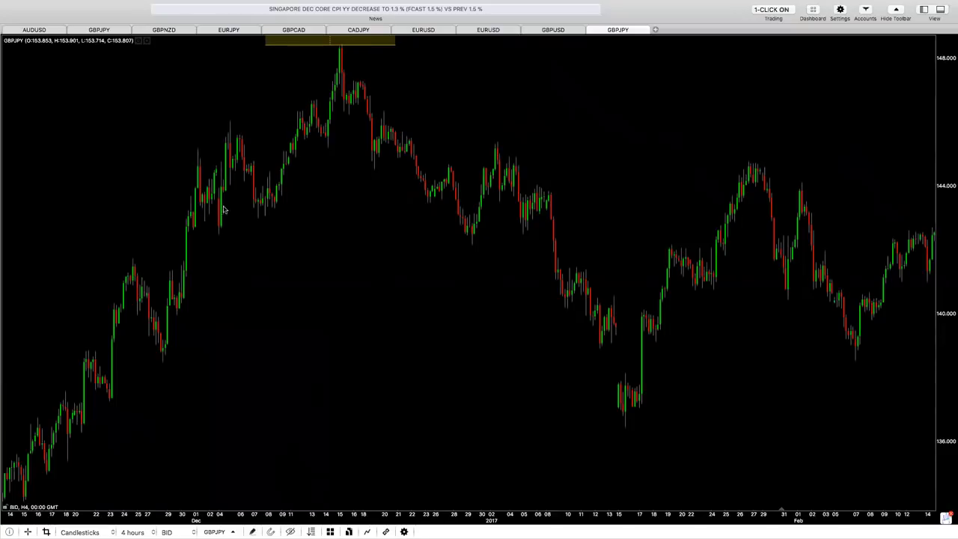
{"action": "left_click", "coordinate": [279, 392]}
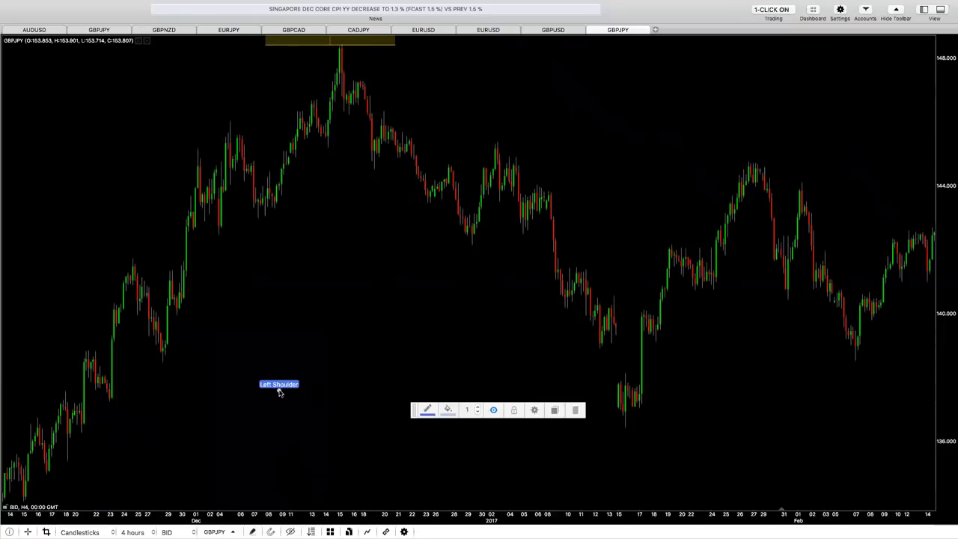
{"action": "key", "text": "Delete"}
- Draw a horizontal line at about 143.41 through the early-December lows below the December top
{"action": "left_click", "coordinate": [251, 531]}
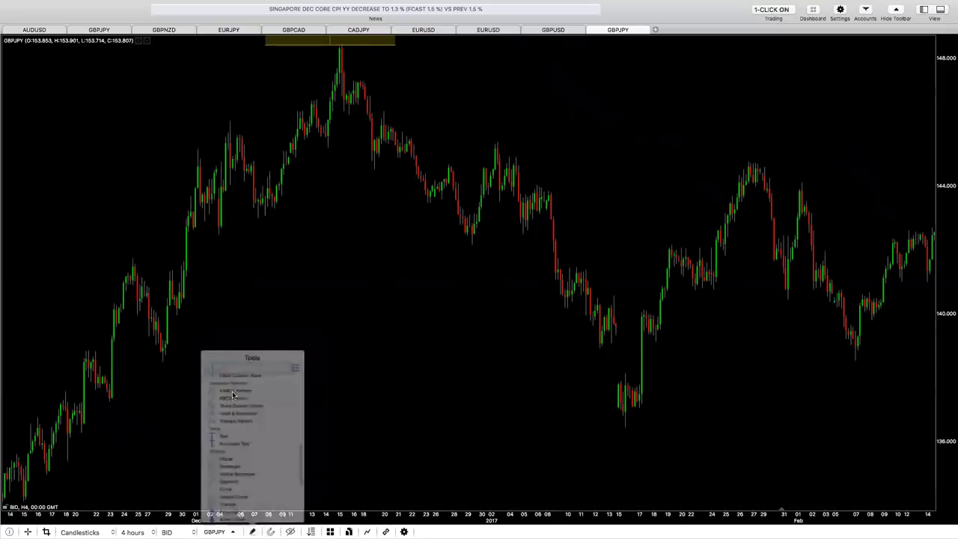
{"action": "scroll", "coordinate": [242, 364], "scroll_direction": "up", "scroll_amount": 8}
{"action": "scroll", "coordinate": [241, 364], "scroll_direction": "up", "scroll_amount": 5}
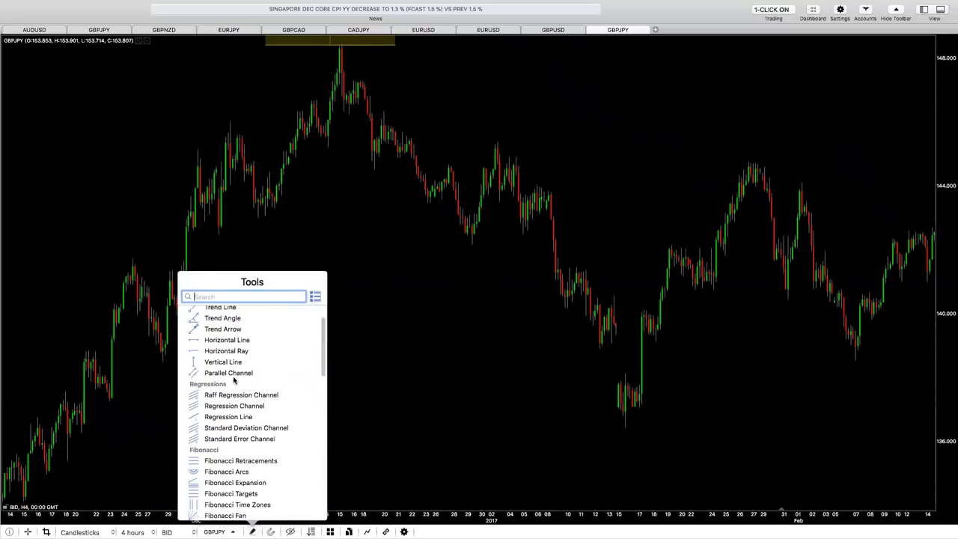
{"action": "left_click", "coordinate": [217, 349]}
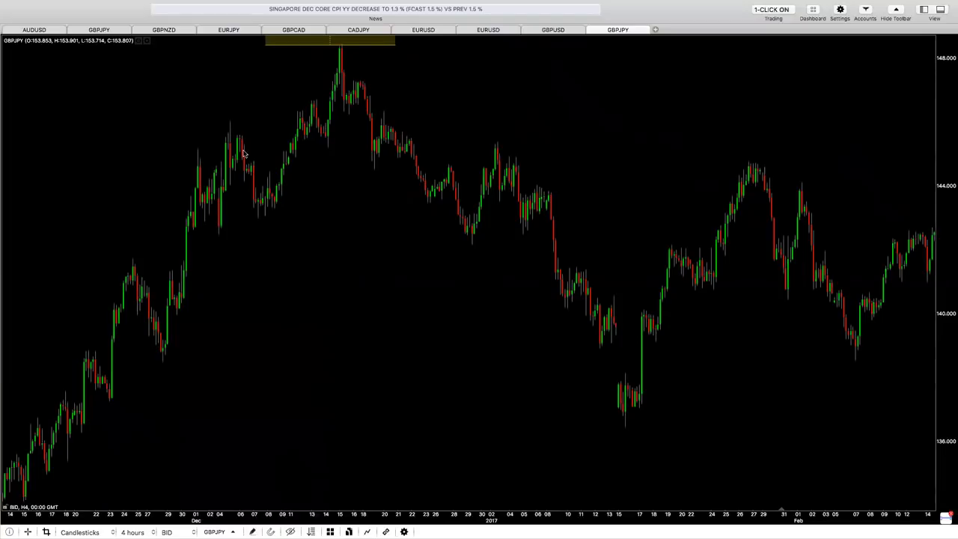
{"action": "left_click", "coordinate": [265, 208]}
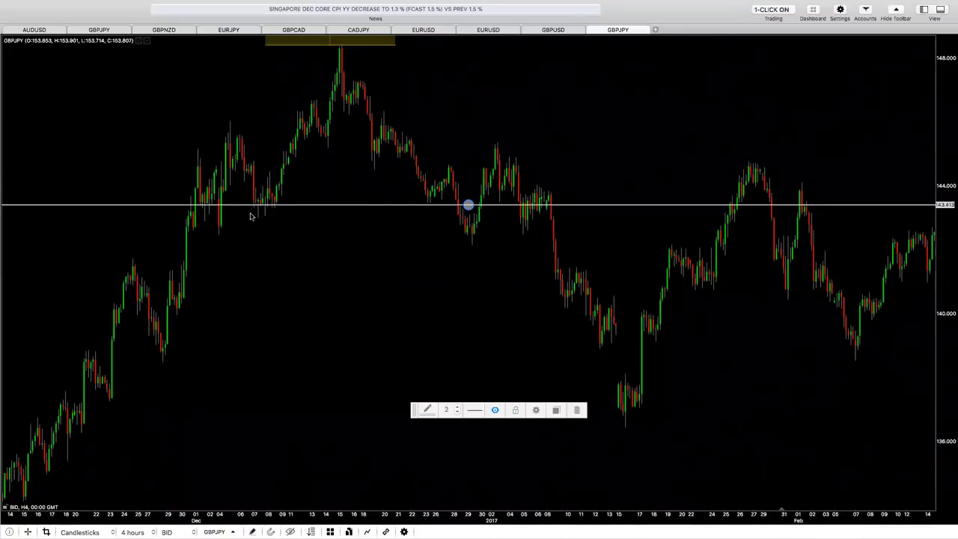
{"action": "scroll", "coordinate": [162, 287], "scroll_direction": "up", "scroll_amount": 2}
{"action": "left_click_drag", "start_coordinate": [162, 287], "coordinate": [762, 420]}
{"action": "left_click_drag", "start_coordinate": [647, 306], "coordinate": [482, 361]}
{"action": "left_click", "coordinate": [235, 238]}
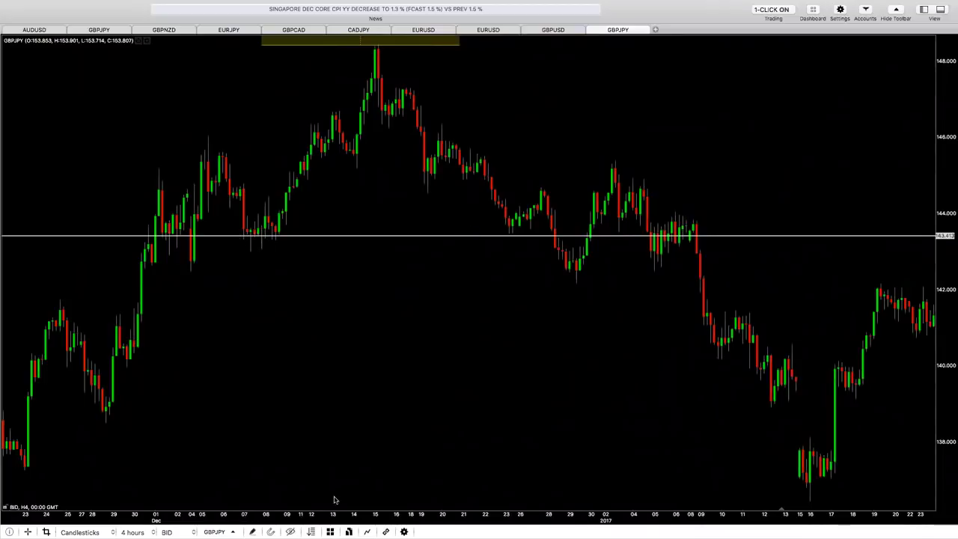
- Draw a rectangle zone from about November 30 to January 10 between roughly 143.0 and 143.5, and delete the horizontal line
{"action": "left_click", "coordinate": [252, 531]}
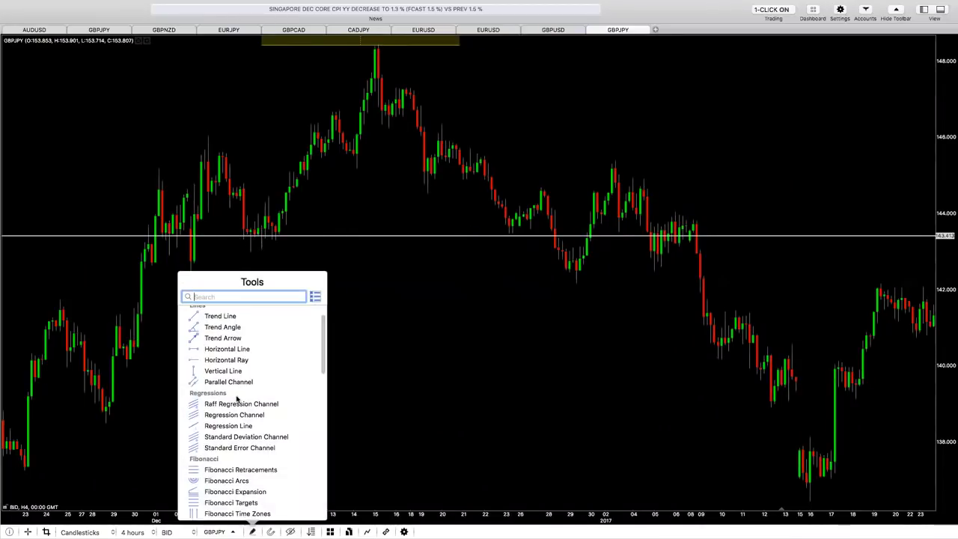
{"action": "scroll", "coordinate": [237, 401], "scroll_direction": "up", "scroll_amount": 2}
{"action": "scroll", "coordinate": [231, 399], "scroll_direction": "down", "scroll_amount": 14}
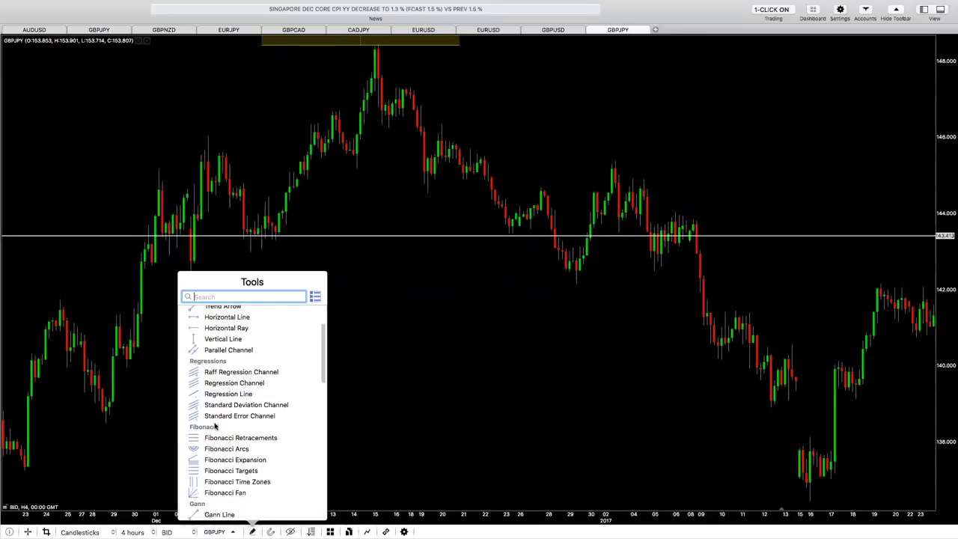
{"action": "scroll", "coordinate": [219, 470], "scroll_direction": "down", "scroll_amount": 5}
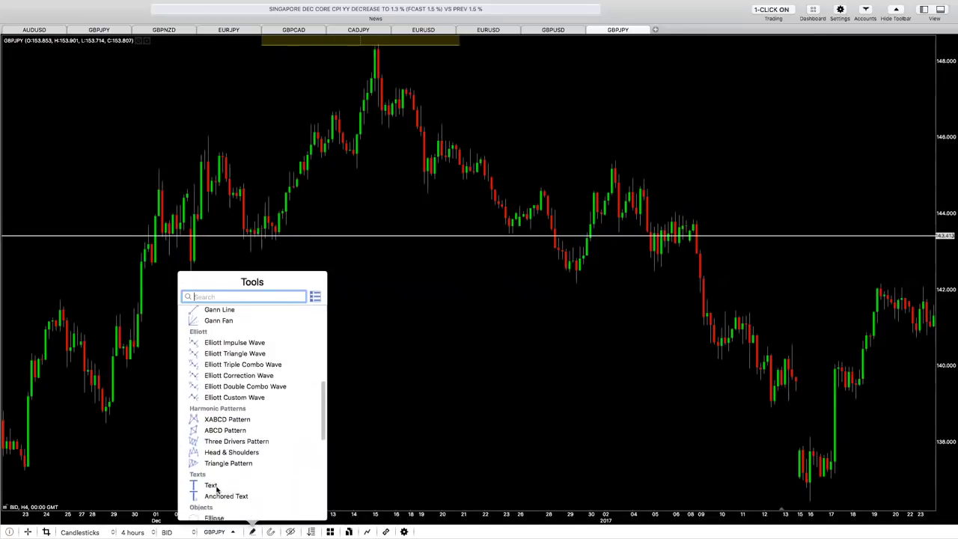
{"action": "left_click", "coordinate": [210, 486]}
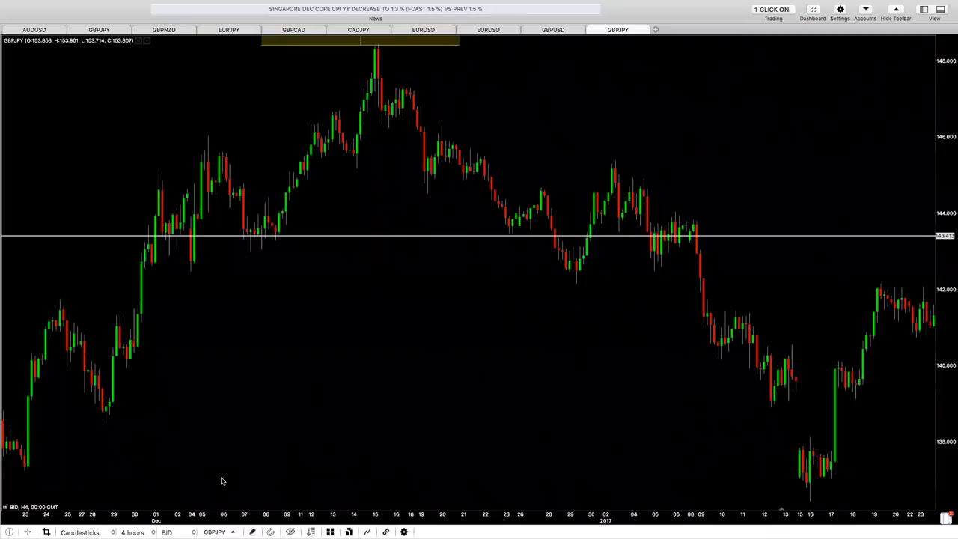
{"action": "mouse_move", "coordinate": [260, 244]}
{"action": "mouse_move", "coordinate": [133, 232]}
{"action": "left_mouse_down"}
{"action": "mouse_move", "coordinate": [220, 250]}
{"action": "mouse_move", "coordinate": [477, 270]}
{"action": "mouse_move", "coordinate": [588, 239]}
{"action": "mouse_move", "coordinate": [698, 279]}
{"action": "mouse_move", "coordinate": [707, 262]}
{"action": "mouse_move", "coordinate": [737, 255]}
{"action": "left_mouse_up"}
{"action": "left_click", "coordinate": [783, 241]}
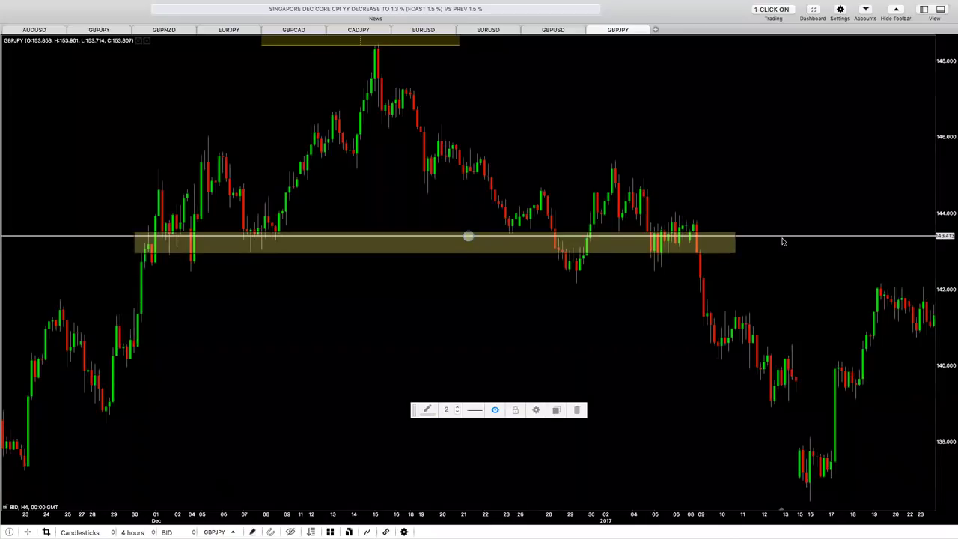
{"action": "key", "text": "BackSpace"}
- Examine how price behaves around the rectangle zone, from the November rally to the January decline
{"action": "left_click_drag", "start_coordinate": [319, 257], "coordinate": [440, 342]}
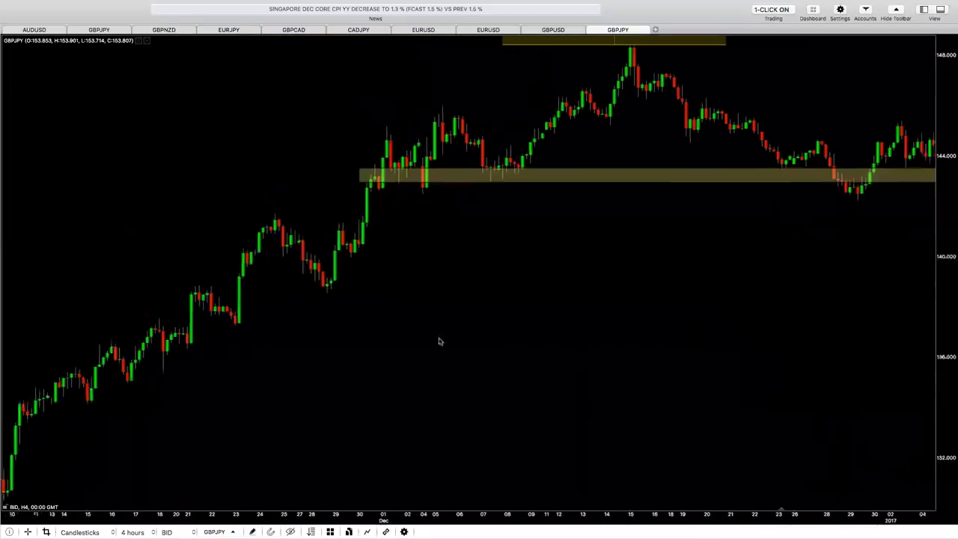
{"action": "left_click", "coordinate": [368, 155]}
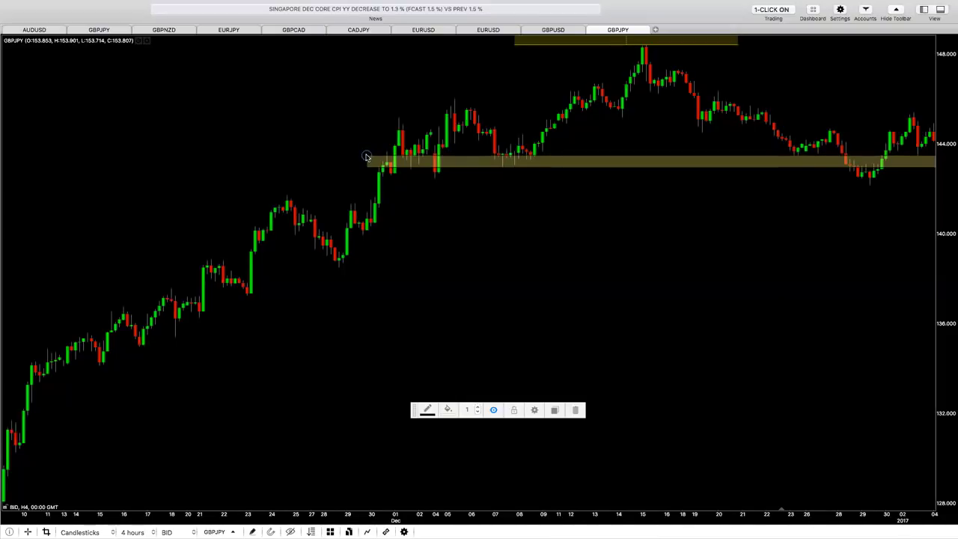
{"action": "scroll", "coordinate": [543, 257], "scroll_direction": "down", "scroll_amount": 3}
{"action": "left_click_drag", "start_coordinate": [543, 257], "coordinate": [459, 304]}
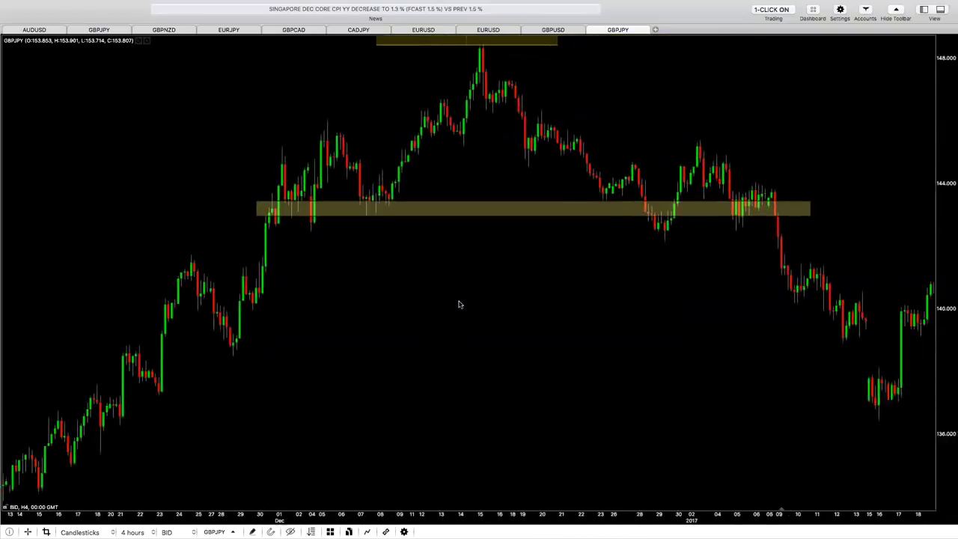
{"action": "scroll", "coordinate": [361, 180], "scroll_direction": "right", "scroll_amount": 3}
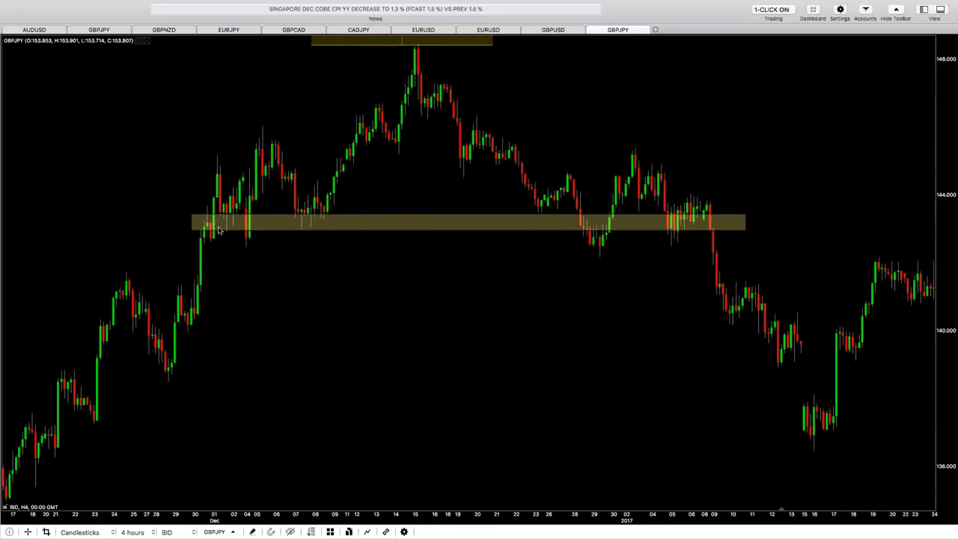
- Draw a Head & Shoulders pattern on the neckline zone, with shoulders at the December 5 and January 3 highs and the head at December 15
{"action": "left_click", "coordinate": [241, 225]}
{"action": "left_click", "coordinate": [703, 227]}
{"action": "scroll", "coordinate": [365, 288], "scroll_direction": "down", "scroll_amount": 5}
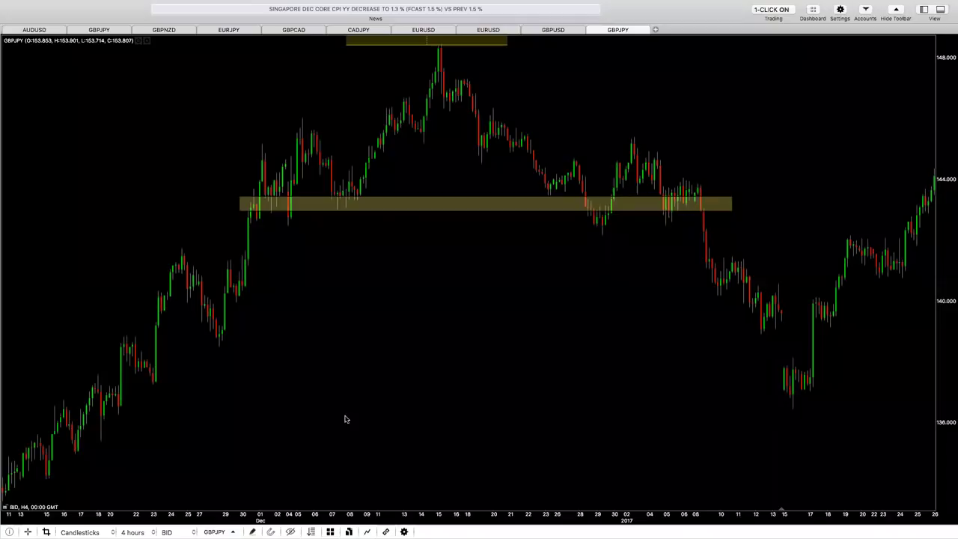
{"action": "left_click", "coordinate": [252, 531]}
{"action": "scroll", "coordinate": [224, 438], "scroll_direction": "up", "scroll_amount": 3}
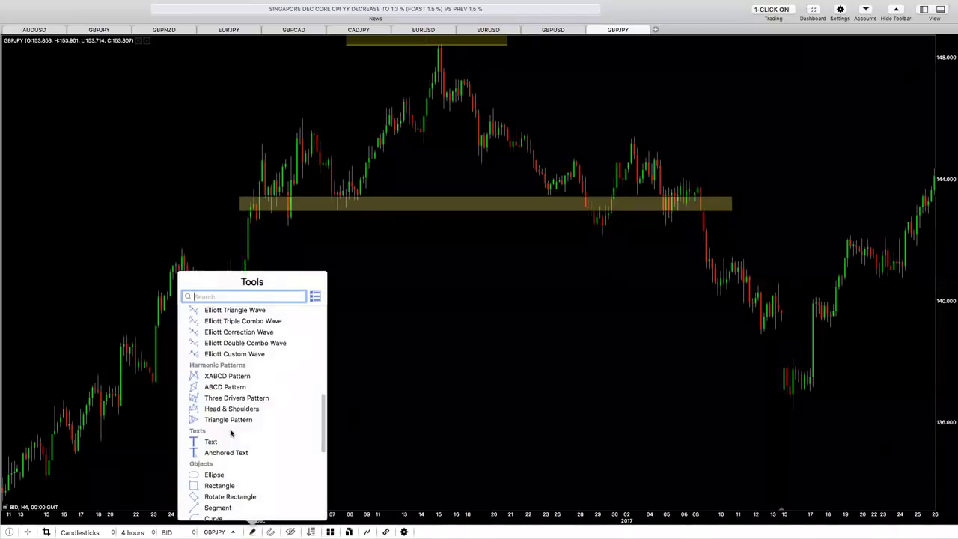
{"action": "left_click", "coordinate": [216, 455]}
{"action": "left_click", "coordinate": [262, 199]}
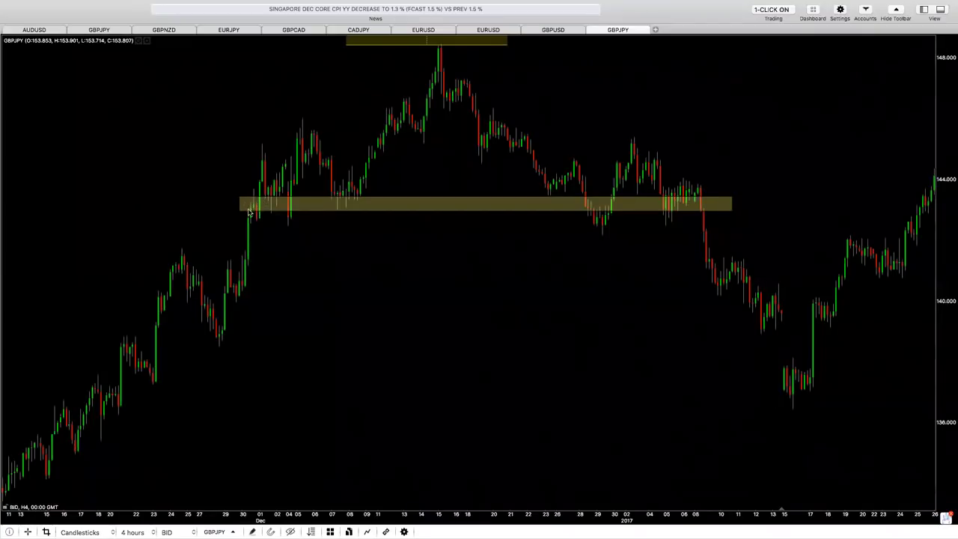
{"action": "left_click_drag", "start_coordinate": [250, 216], "coordinate": [303, 120]}
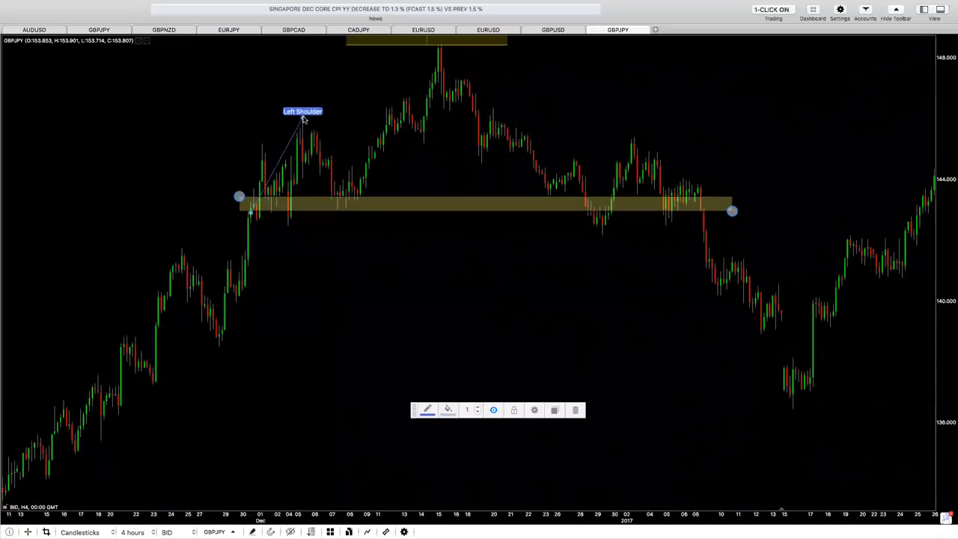
{"action": "left_click", "coordinate": [303, 120]}
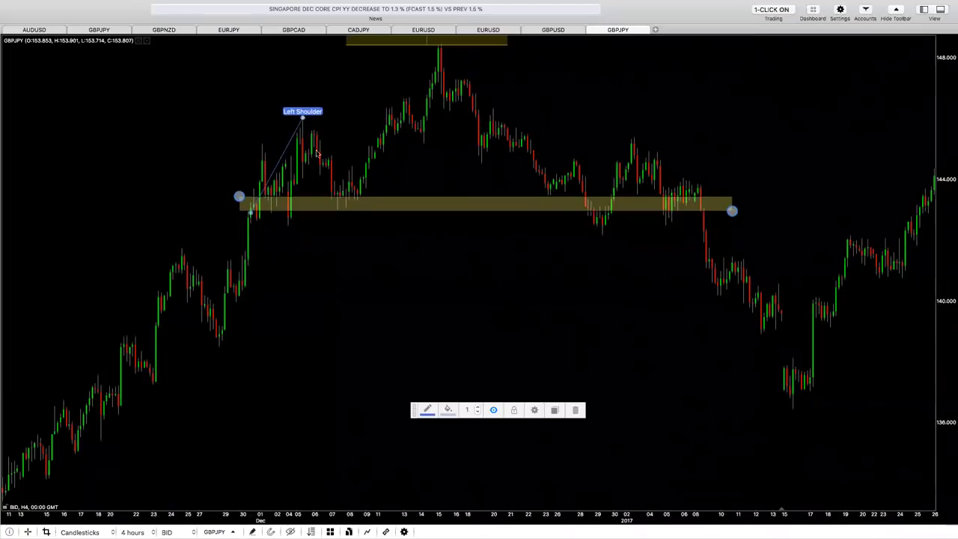
{"action": "left_click", "coordinate": [340, 210]}
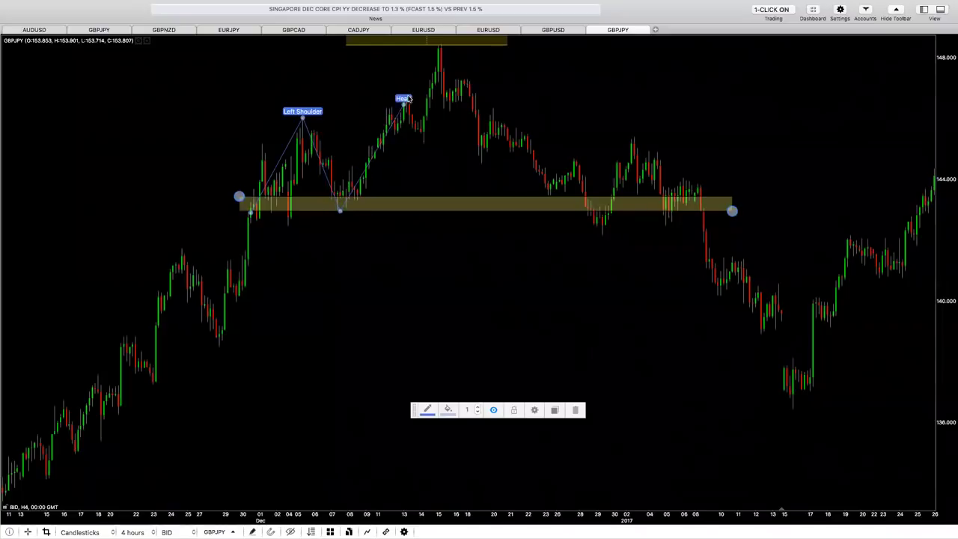
{"action": "left_click", "coordinate": [437, 42]}
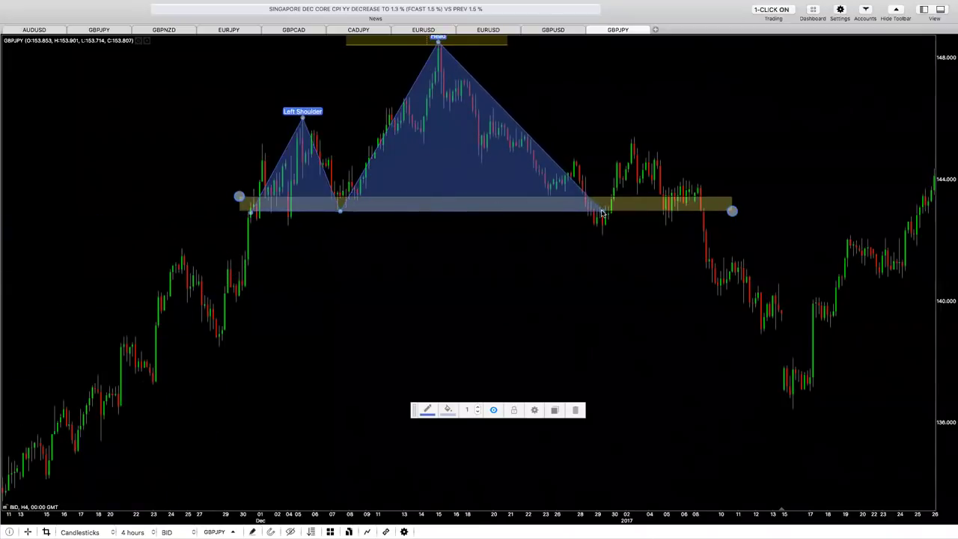
{"action": "left_click", "coordinate": [602, 213]}
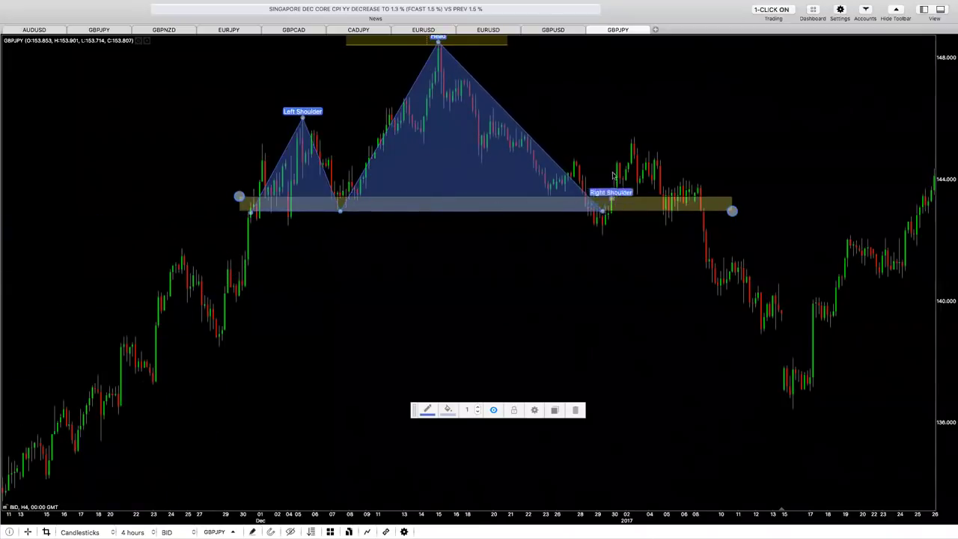
{"action": "left_click", "coordinate": [632, 138]}
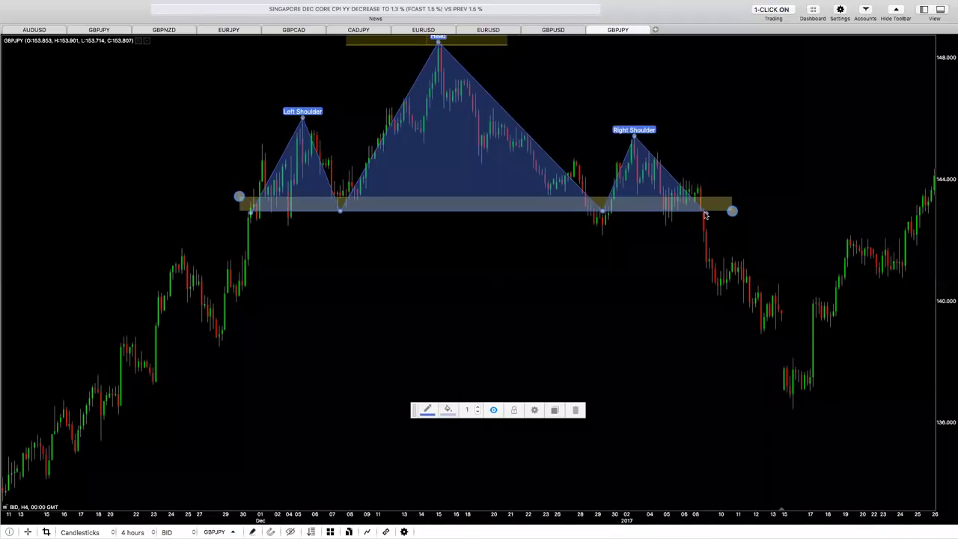
{"action": "left_click", "coordinate": [778, 192]}
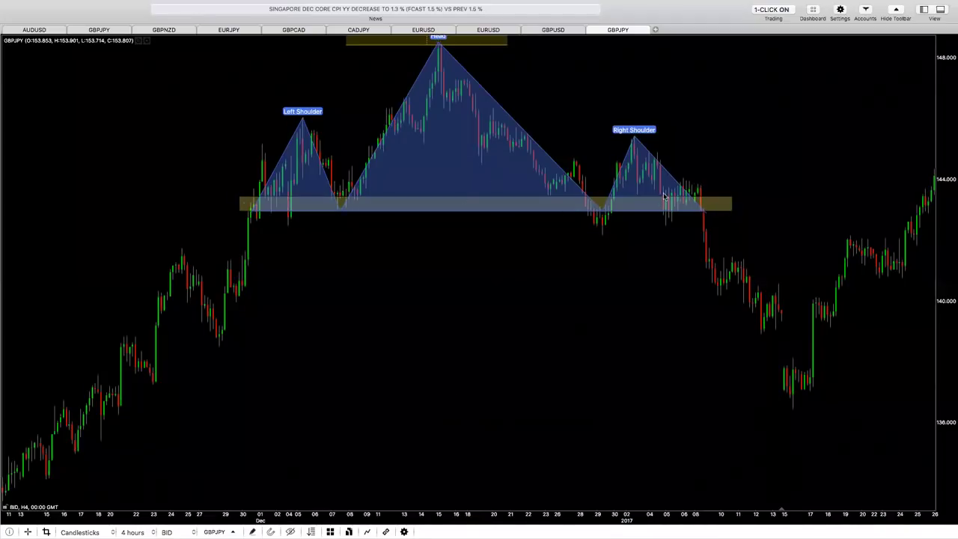
- Examine the head and shoulders pattern in the context of the November rally and the January decline
{"action": "scroll", "coordinate": [389, 255], "scroll_direction": "down", "scroll_amount": 3}
{"action": "left_click_drag", "start_coordinate": [389, 254], "coordinate": [519, 327]}
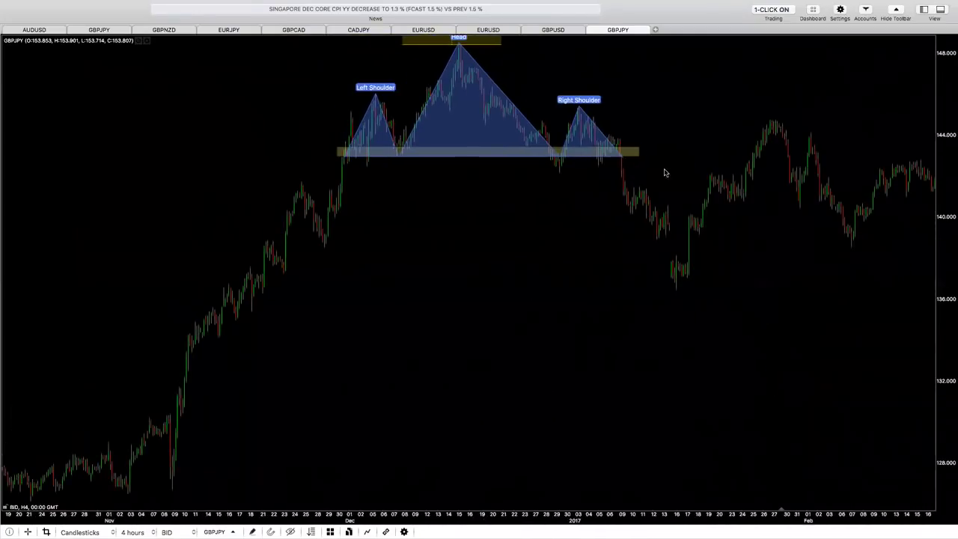
{"action": "scroll", "coordinate": [646, 118], "scroll_direction": "up", "scroll_amount": 3}
{"action": "scroll", "coordinate": [763, 214], "scroll_direction": "left", "scroll_amount": 3}
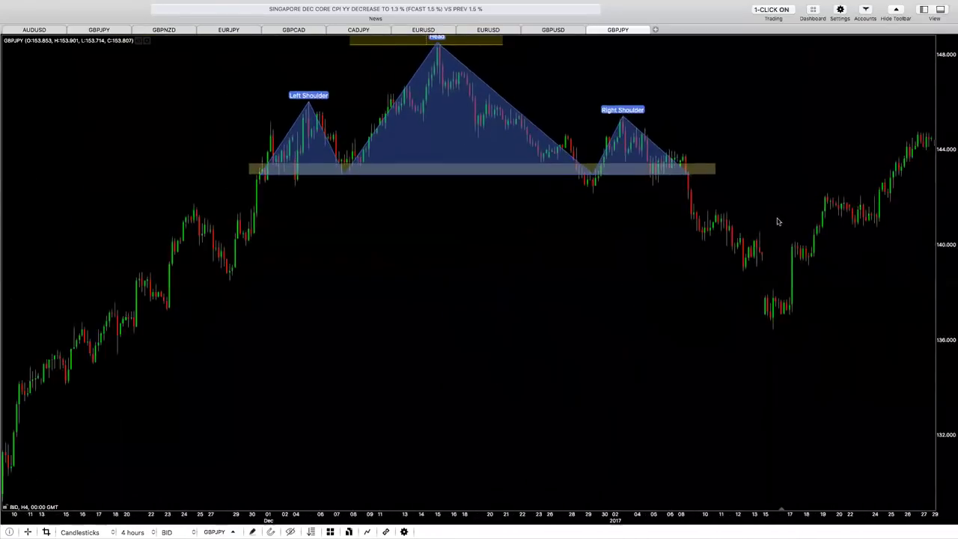
{"action": "scroll", "coordinate": [768, 230], "scroll_direction": "right", "scroll_amount": 2}
{"action": "mouse_move", "coordinate": [500, 118]}
{"action": "left_mouse_down"}
{"action": "mouse_move", "coordinate": [503, 101]}
{"action": "mouse_move", "coordinate": [501, 114]}
{"action": "left_mouse_up"}
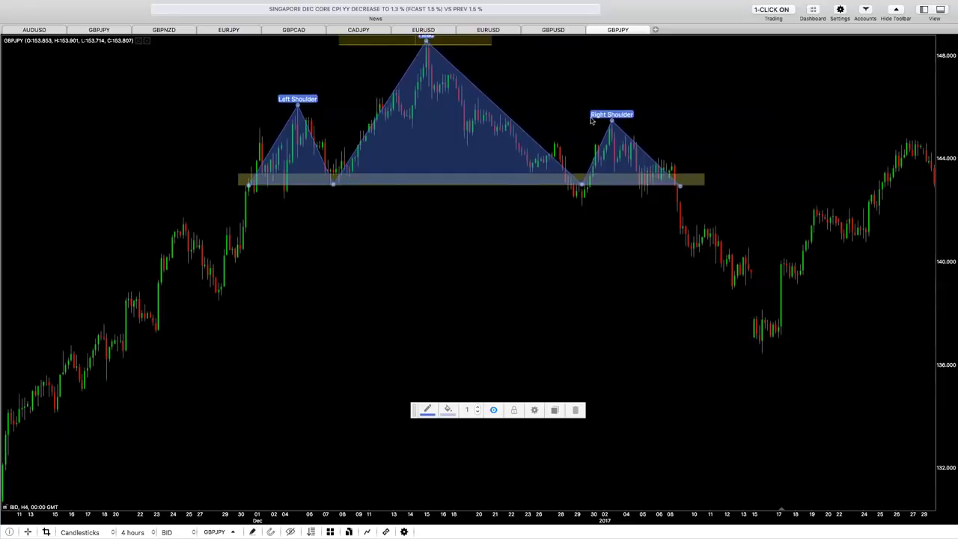
{"action": "scroll", "coordinate": [815, 156], "scroll_direction": "up", "scroll_amount": 5}
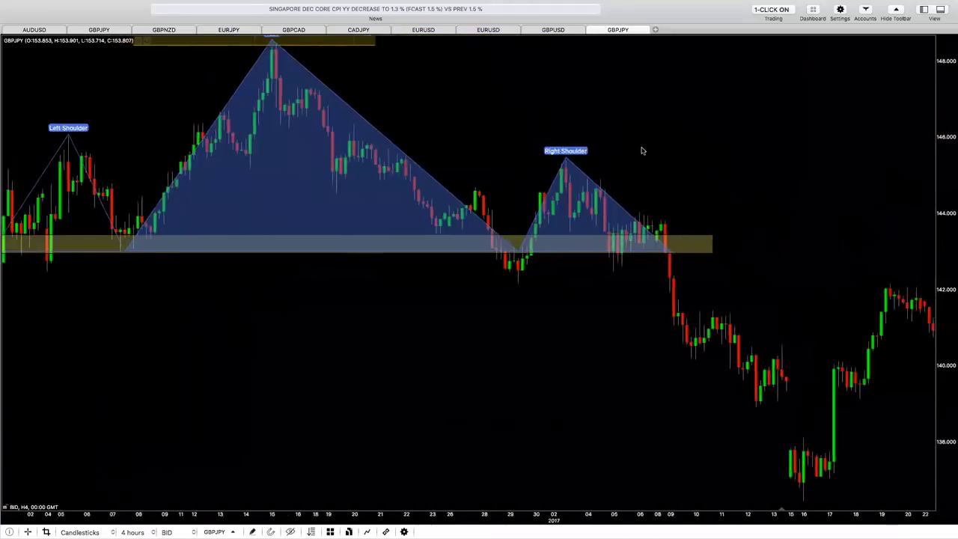
{"action": "scroll", "coordinate": [641, 151], "scroll_direction": "down", "scroll_amount": 3}
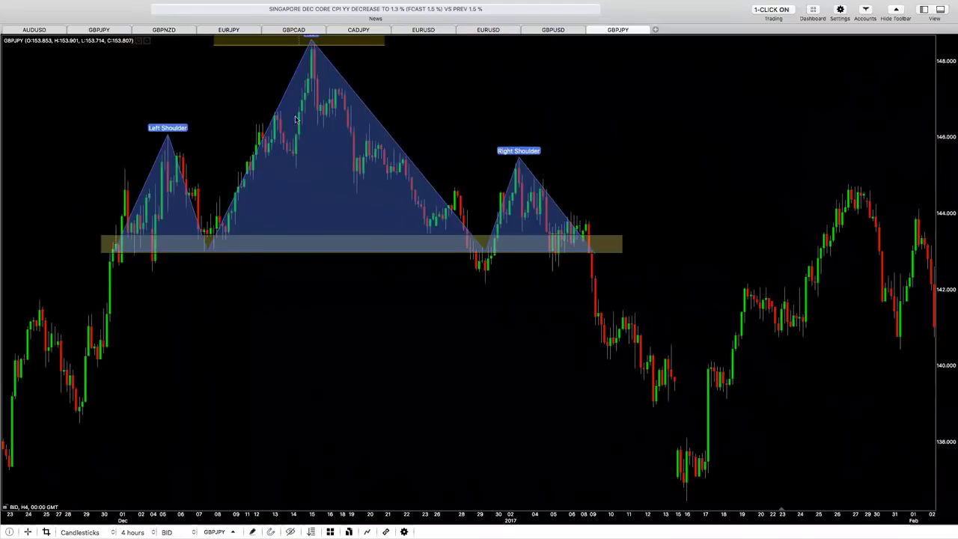
{"action": "scroll", "coordinate": [596, 178], "scroll_direction": "down", "scroll_amount": 4}
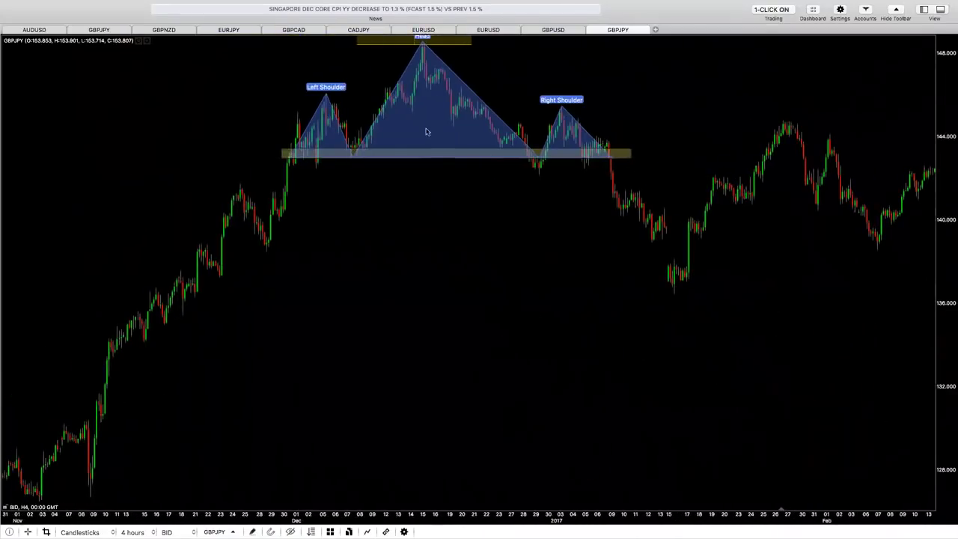
{"action": "scroll", "coordinate": [434, 186], "scroll_direction": "up", "scroll_amount": 5}
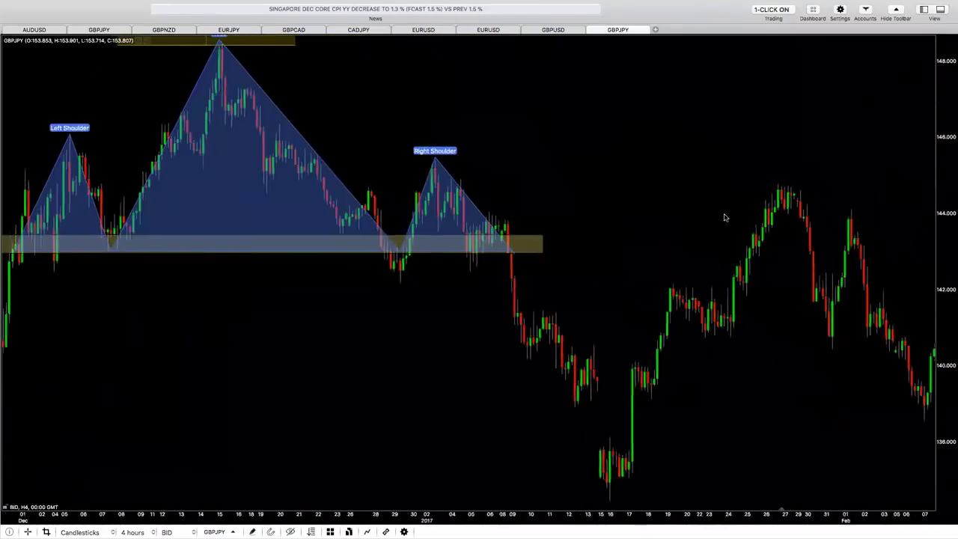
{"action": "scroll", "coordinate": [724, 218], "scroll_direction": "left", "scroll_amount": 5}
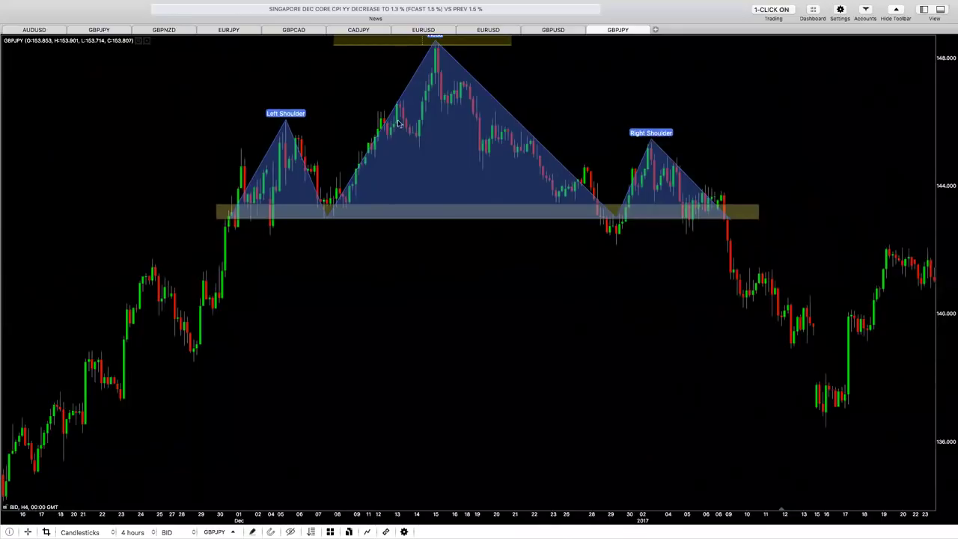
{"action": "left_click", "coordinate": [654, 210]}
- Move the yellow price box before the left shoulder and extend its lower edge to the neckline at about 143.1
{"action": "left_click_drag", "start_coordinate": [384, 49], "coordinate": [380, 50]}
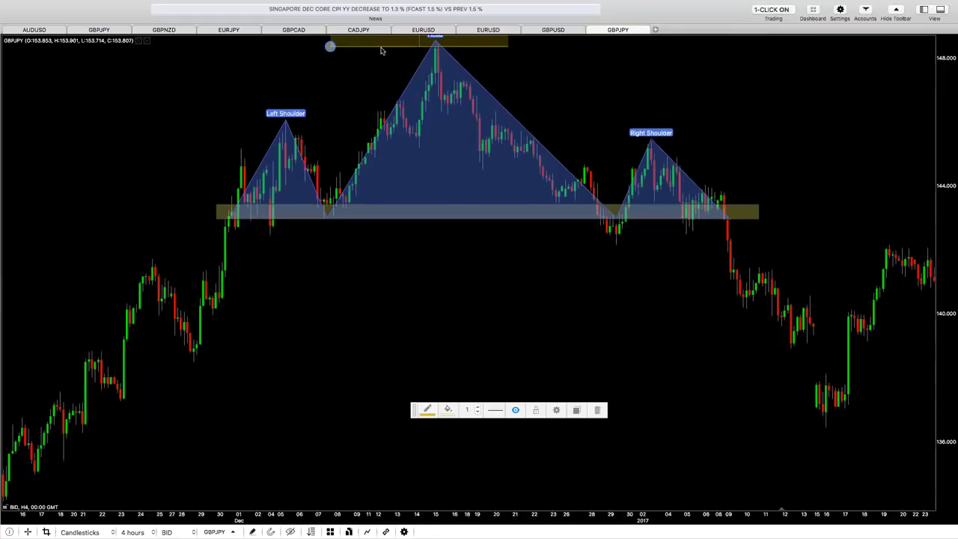
{"action": "left_click_drag", "start_coordinate": [380, 50], "coordinate": [380, 52]}
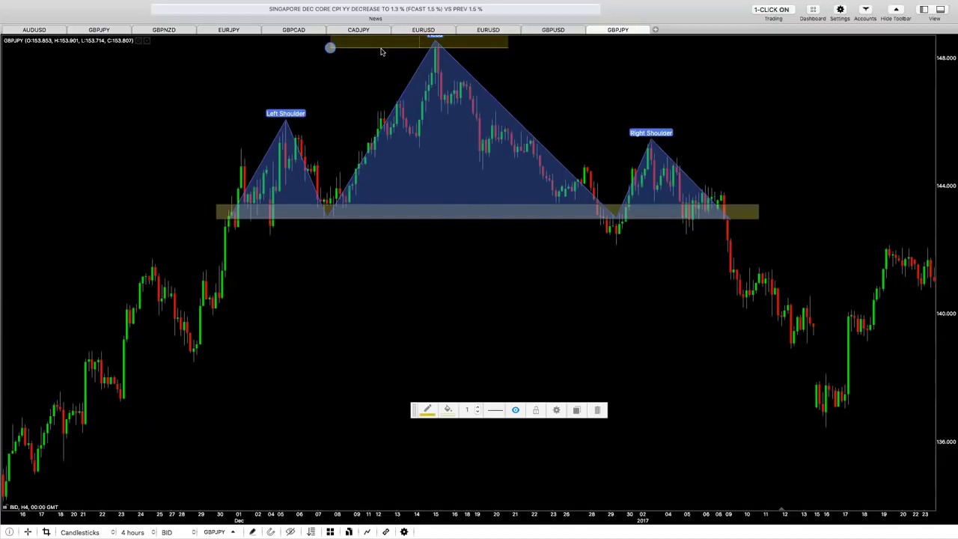
{"action": "left_click_drag", "start_coordinate": [380, 52], "coordinate": [380, 53]}
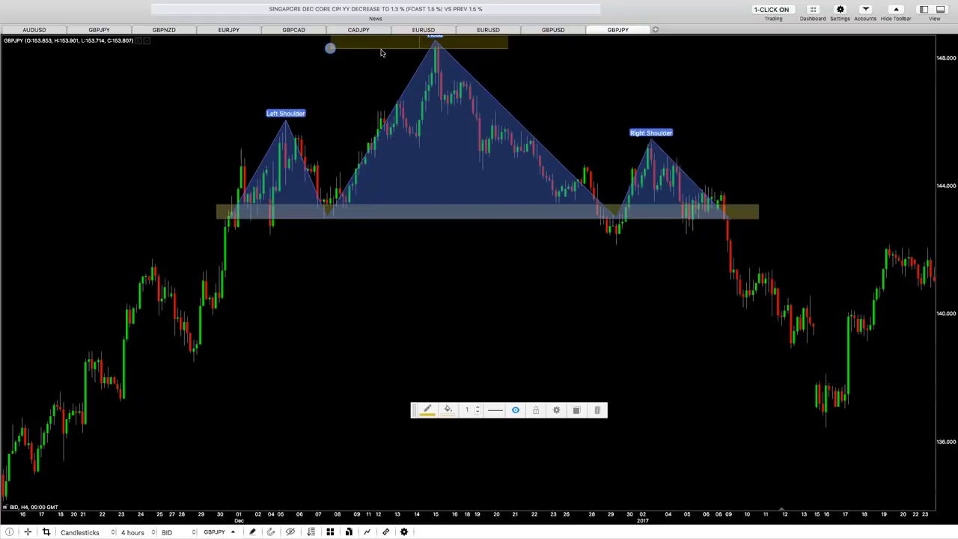
{"action": "left_click_drag", "start_coordinate": [380, 53], "coordinate": [112, 114]}
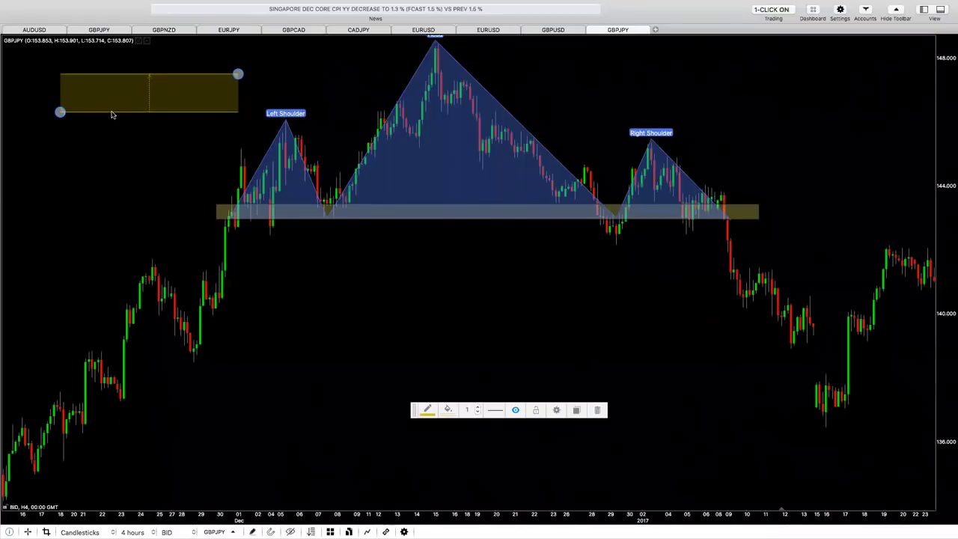
{"action": "left_click_drag", "start_coordinate": [60, 111], "coordinate": [111, 215]}
- Draw a vertical segment from the head's peak to the neckline and place a second equal segment below it, down to about 138.1
{"action": "left_click", "coordinate": [253, 531]}
{"action": "scroll", "coordinate": [238, 407], "scroll_direction": "up", "scroll_amount": 10}
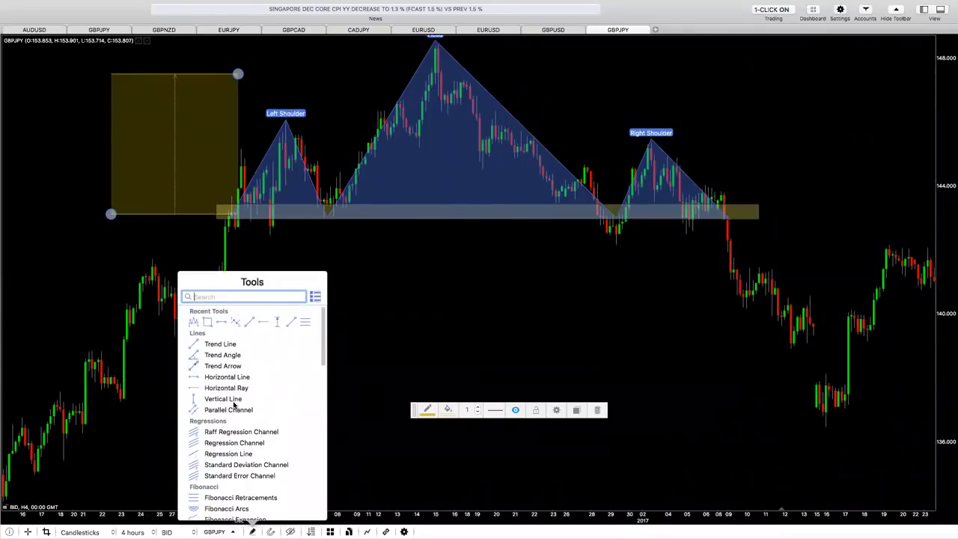
{"action": "scroll", "coordinate": [228, 379], "scroll_direction": "down", "scroll_amount": 10}
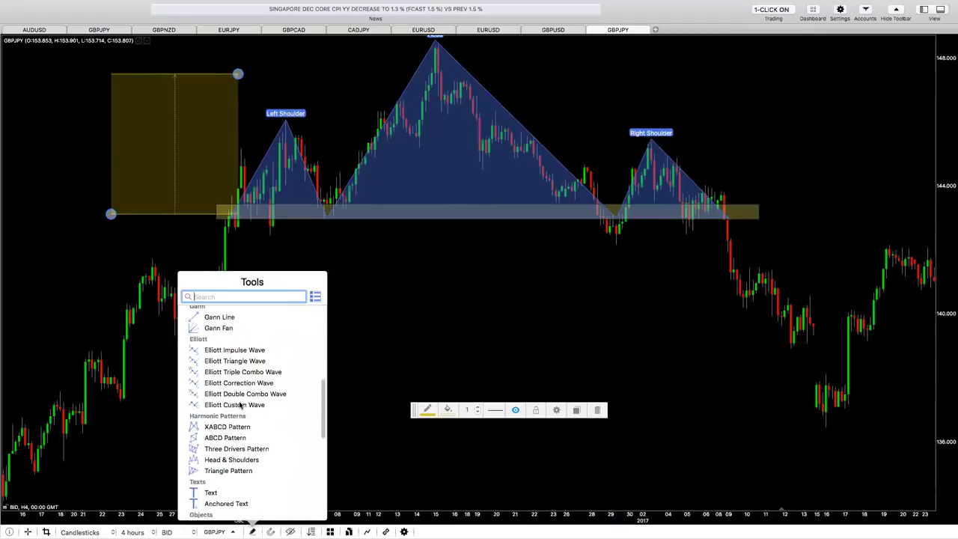
{"action": "scroll", "coordinate": [222, 389], "scroll_direction": "up", "scroll_amount": 3}
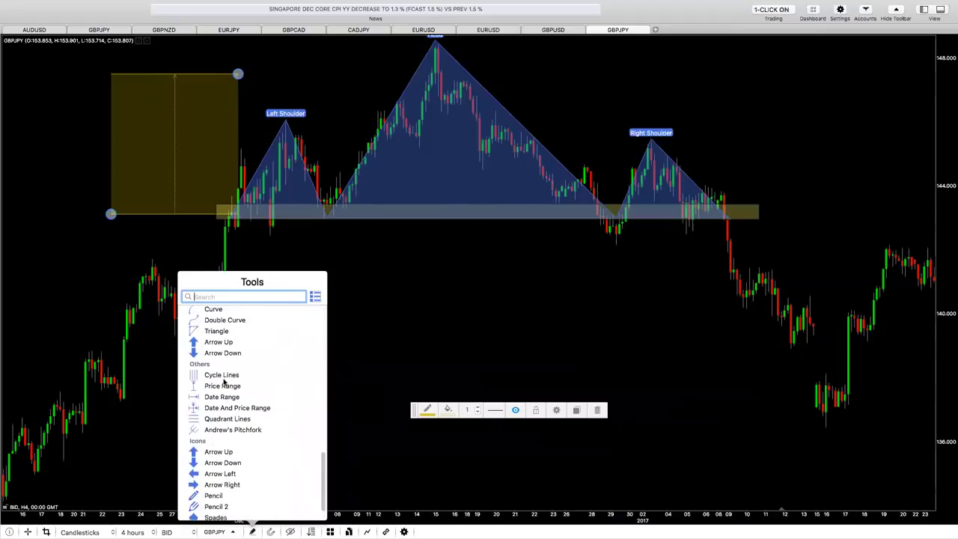
{"action": "left_click", "coordinate": [215, 310]}
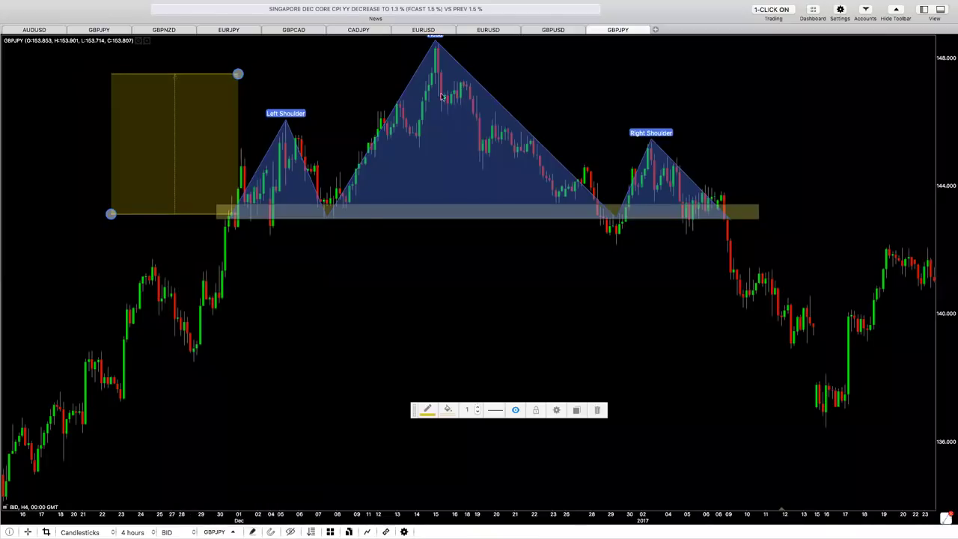
{"action": "mouse_move", "coordinate": [437, 50]}
{"action": "left_mouse_down"}
{"action": "mouse_move", "coordinate": [446, 124]}
{"action": "mouse_move", "coordinate": [434, 177]}
{"action": "mouse_move", "coordinate": [439, 218]}
{"action": "left_mouse_up"}
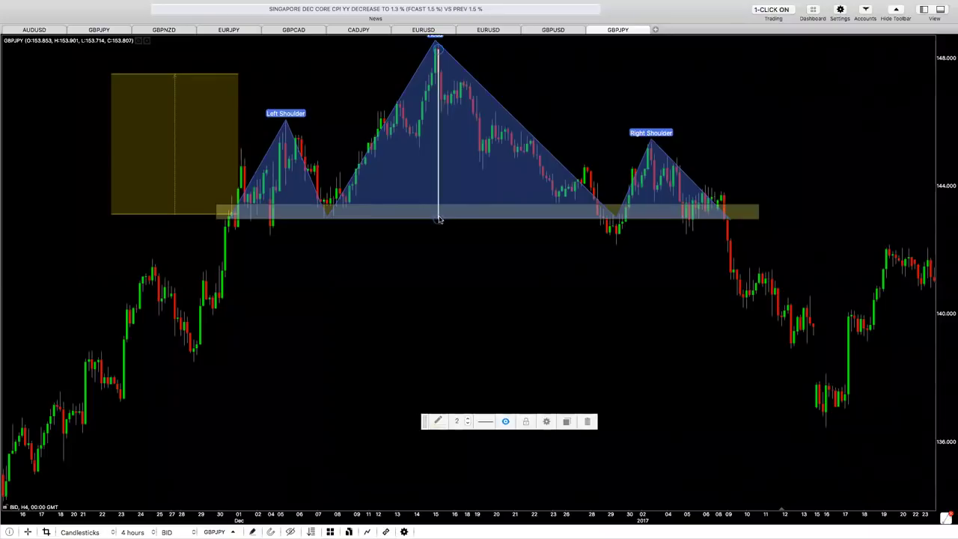
{"action": "left_click_drag", "start_coordinate": [439, 219], "coordinate": [438, 217]}
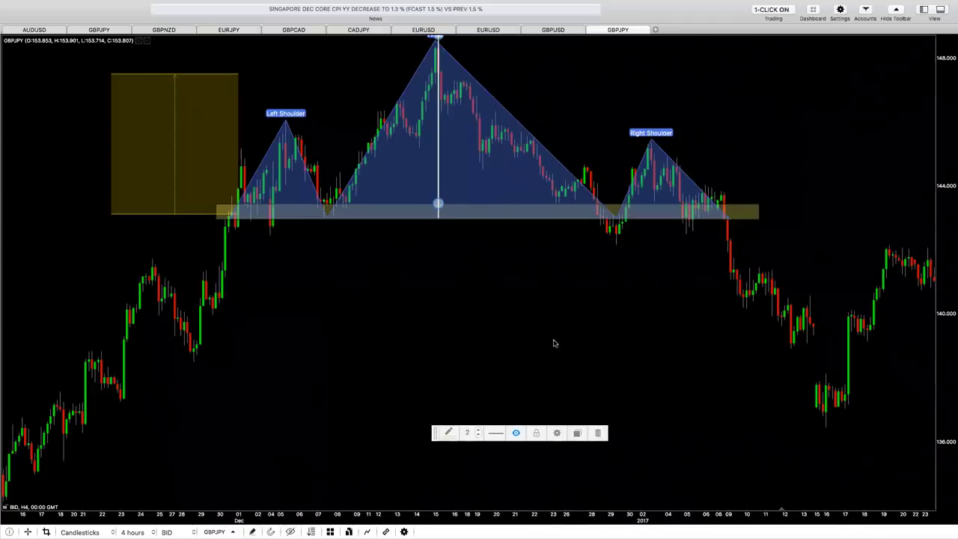
{"action": "left_click_drag", "start_coordinate": [441, 118], "coordinate": [439, 276]}
{"action": "left_click", "coordinate": [469, 272]}
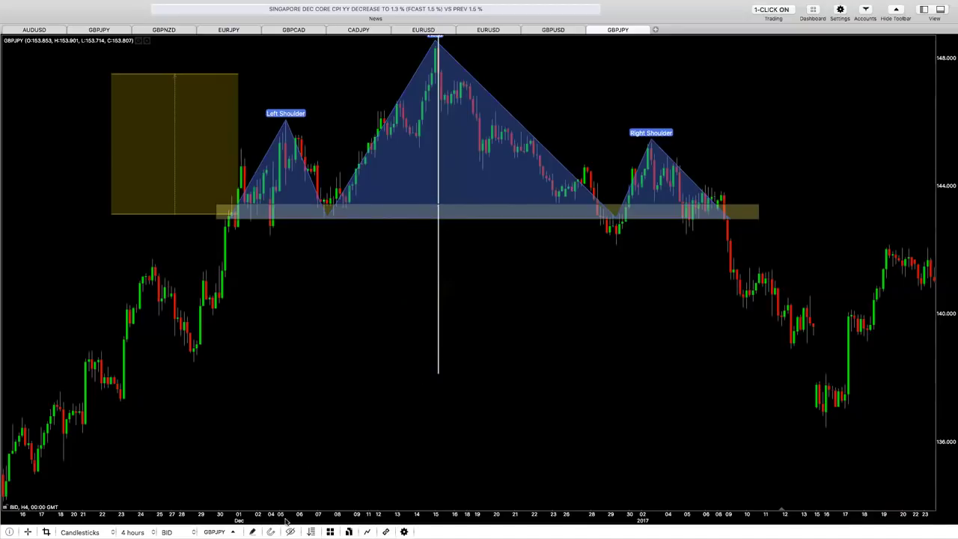
- Draw a horizontal line at about 138.11 through the lower end of the projected segment
{"action": "left_click", "coordinate": [252, 531]}
{"action": "scroll", "coordinate": [247, 396], "scroll_direction": "down", "scroll_amount": 5}
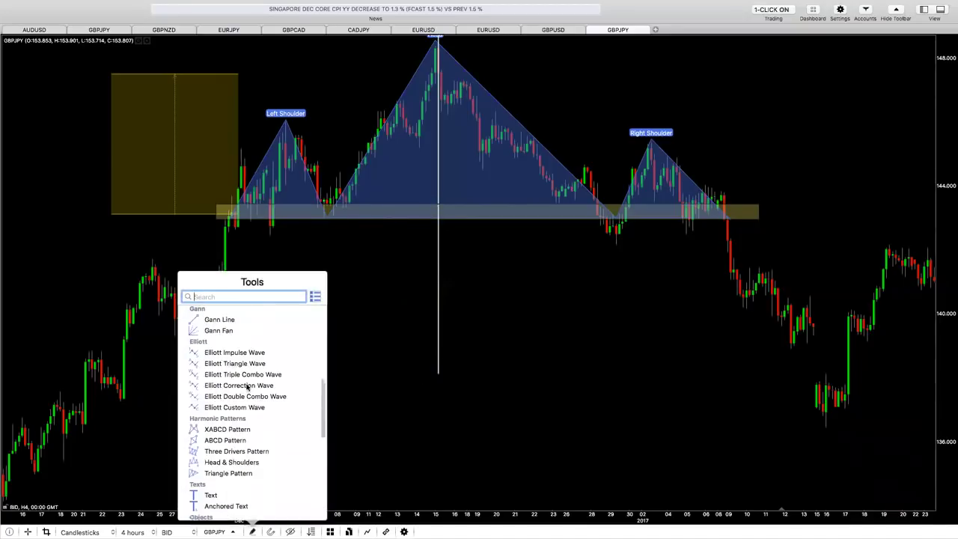
{"action": "scroll", "coordinate": [230, 428], "scroll_direction": "up", "scroll_amount": 3}
{"action": "scroll", "coordinate": [221, 368], "scroll_direction": "up", "scroll_amount": 4}
{"action": "left_click", "coordinate": [205, 377]}
{"action": "left_click", "coordinate": [437, 374]}
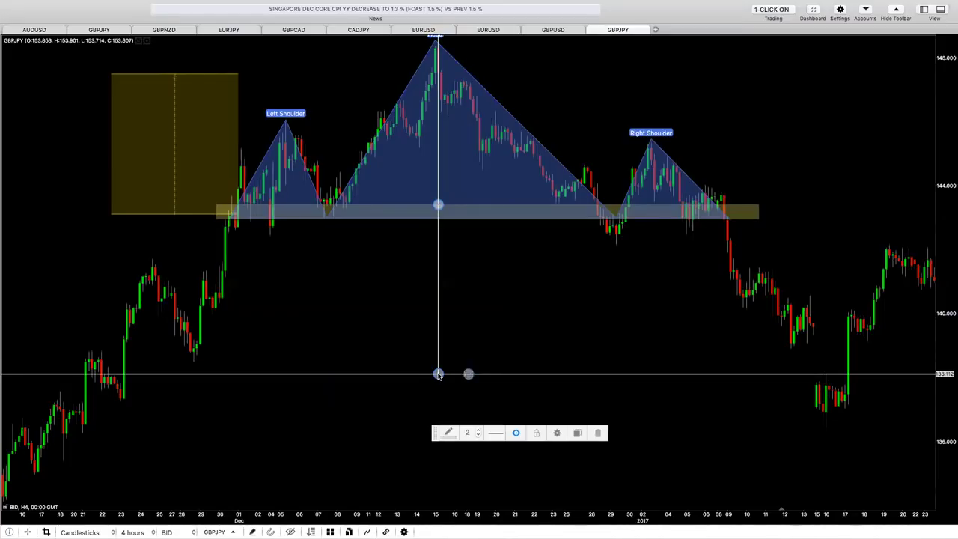
{"action": "left_click", "coordinate": [563, 416]}
- Shift the projected segment down to start at the neckline zone's lower edge, and move the horizontal target line to 137.674
{"action": "left_click_drag", "start_coordinate": [826, 421], "coordinate": [723, 449]}
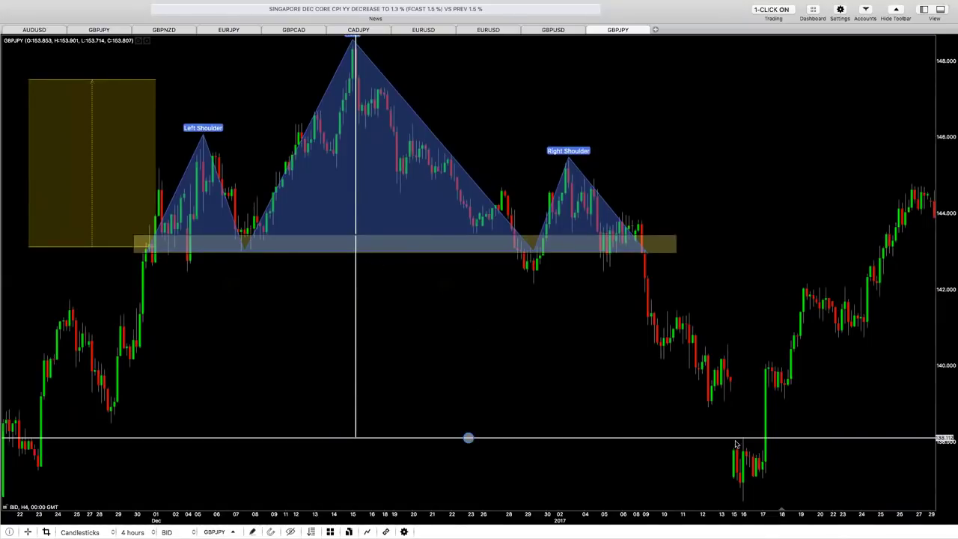
{"action": "scroll", "coordinate": [348, 271], "scroll_direction": "left", "scroll_amount": 1}
{"action": "left_click", "coordinate": [357, 272]}
{"action": "left_click_drag", "start_coordinate": [359, 271], "coordinate": [361, 285]}
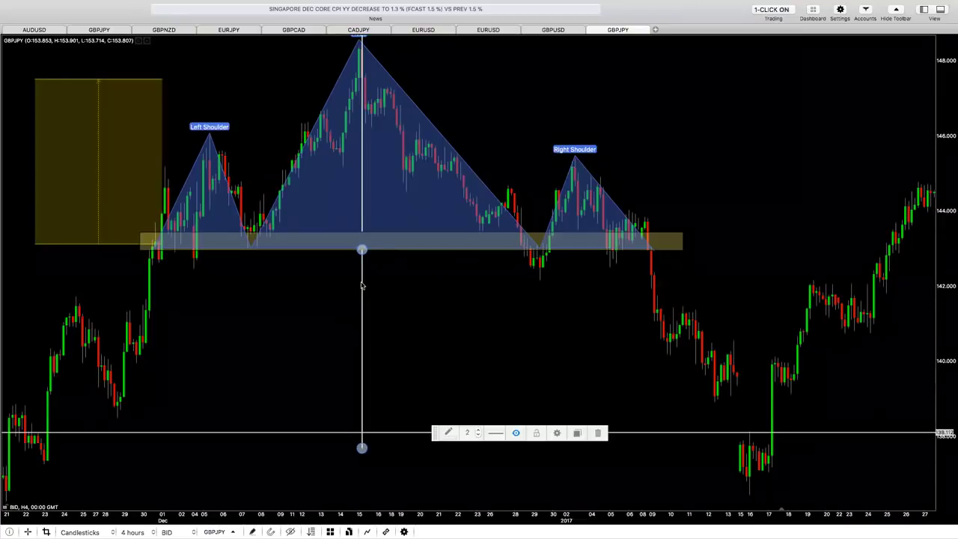
{"action": "left_click", "coordinate": [408, 293]}
{"action": "left_click_drag", "start_coordinate": [418, 436], "coordinate": [417, 451]}
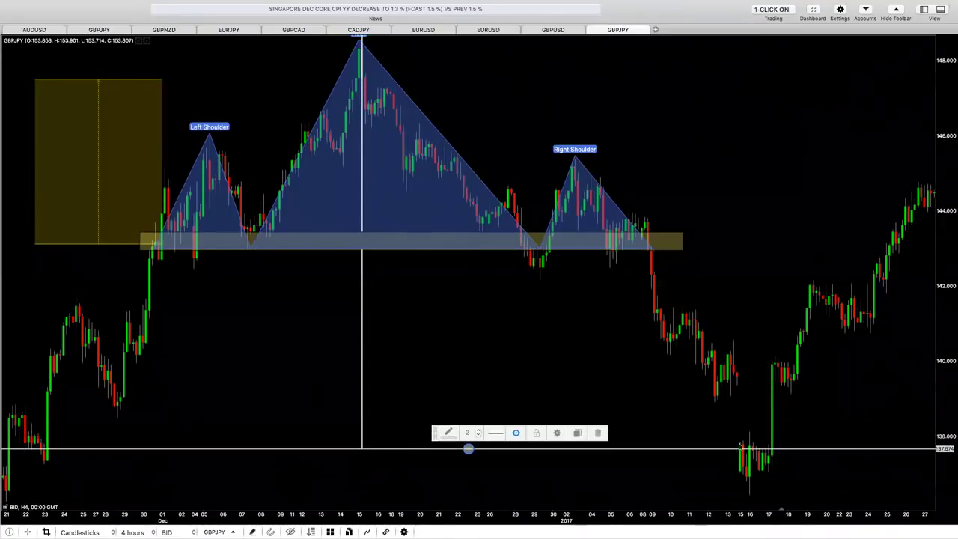
{"action": "left_click", "coordinate": [486, 321]}
- Move the yellow price box below the neckline zone beneath the head and delete it
{"action": "mouse_move", "coordinate": [98, 151]}
{"action": "left_mouse_down"}
{"action": "mouse_move", "coordinate": [374, 139]}
{"action": "mouse_move", "coordinate": [366, 144]}
{"action": "left_mouse_up"}
{"action": "left_click_drag", "start_coordinate": [435, 67], "coordinate": [414, 256]}
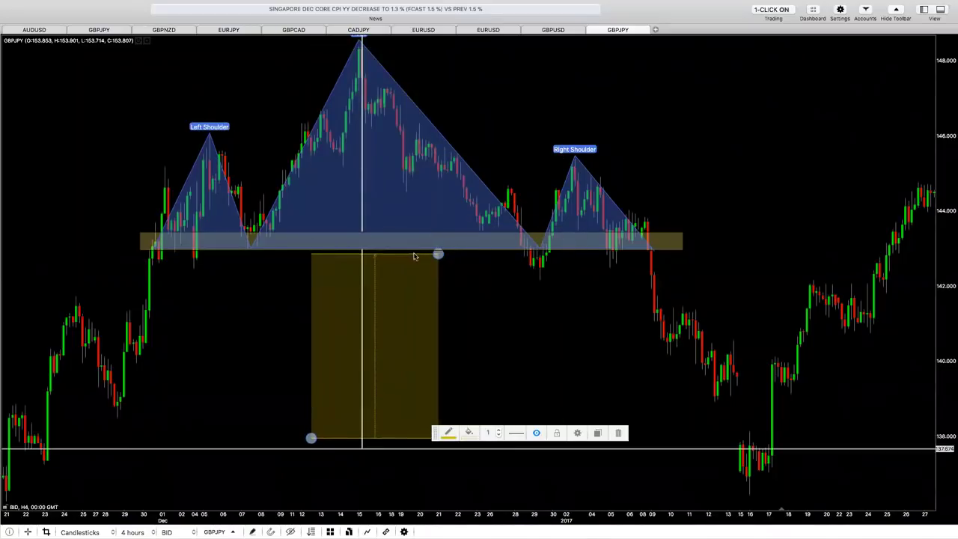
{"action": "left_click", "coordinate": [620, 434]}
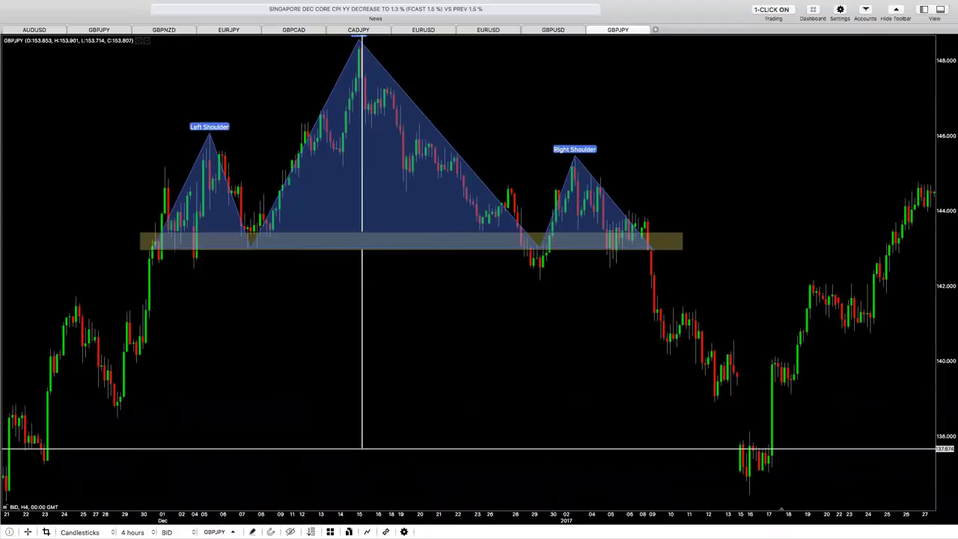
{"action": "left_click", "coordinate": [252, 531]}
{"action": "scroll", "coordinate": [232, 449], "scroll_direction": "down", "scroll_amount": 10}
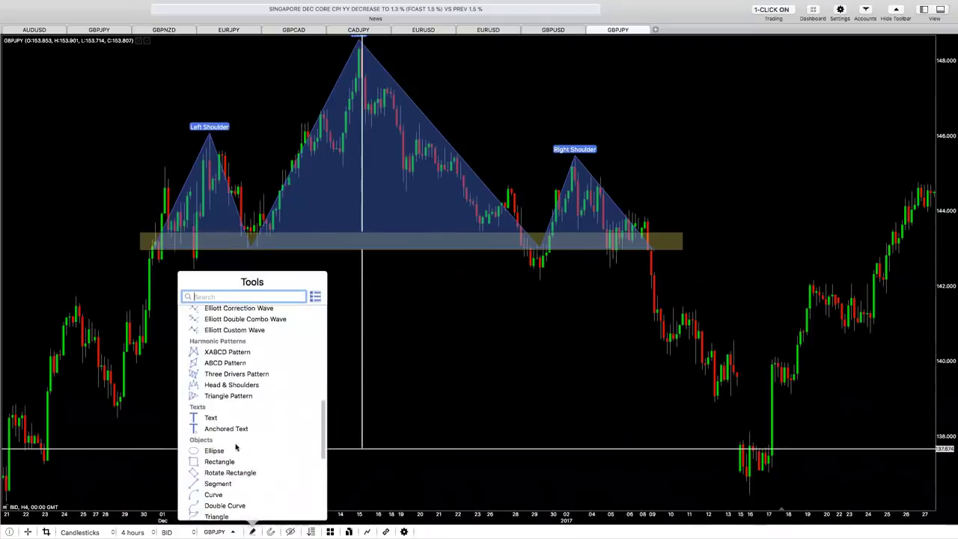
{"action": "scroll", "coordinate": [230, 457], "scroll_direction": "down", "scroll_amount": 5}
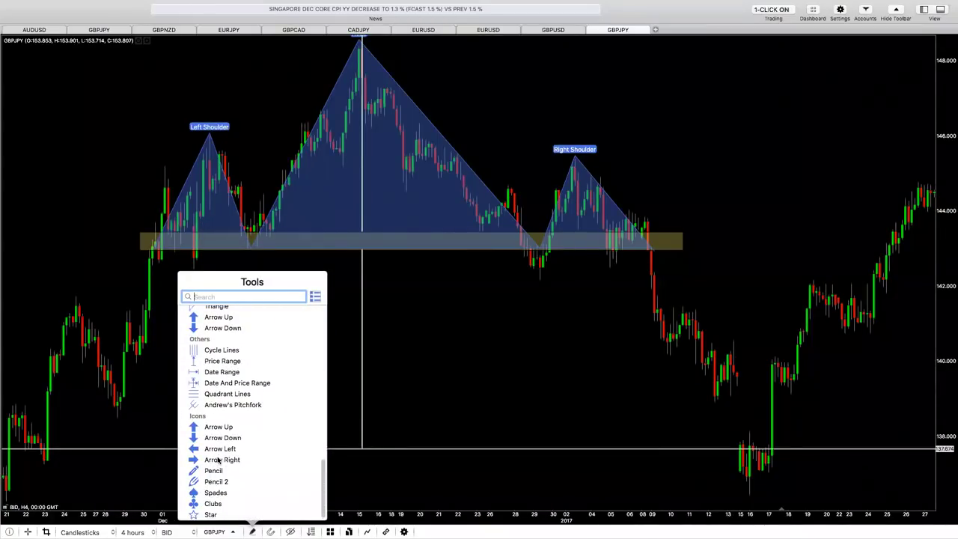
{"action": "scroll", "coordinate": [218, 464], "scroll_direction": "up", "scroll_amount": 3}
{"action": "scroll", "coordinate": [219, 462], "scroll_direction": "up", "scroll_amount": 10}
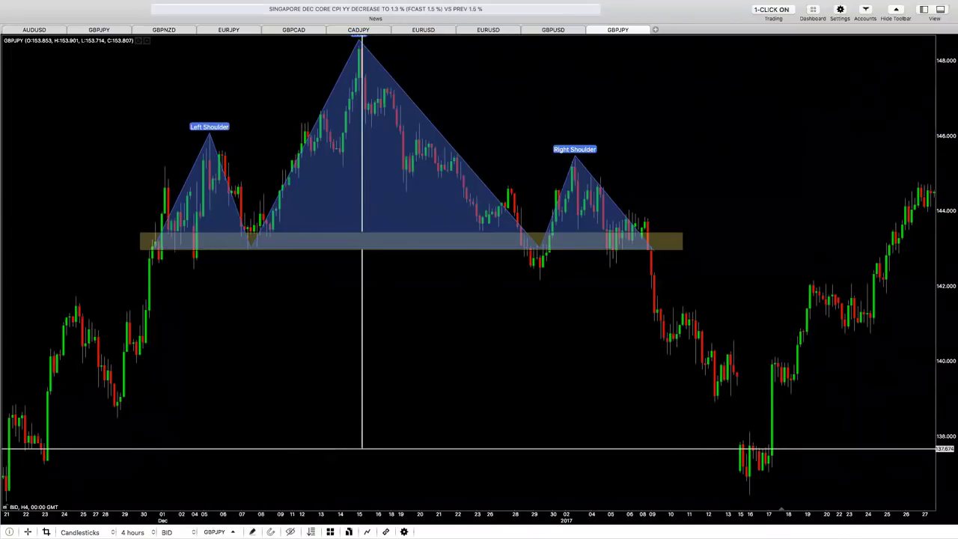
- Measure the pips from the head's peak to the neckline zone's upper edge, and shift the same range to the January 2017 neckline breakout
{"action": "left_click", "coordinate": [46, 531]}
{"action": "left_click_drag", "start_coordinate": [389, 349], "coordinate": [443, 238]}
{"action": "left_click_drag", "start_coordinate": [514, 275], "coordinate": [517, 233]}
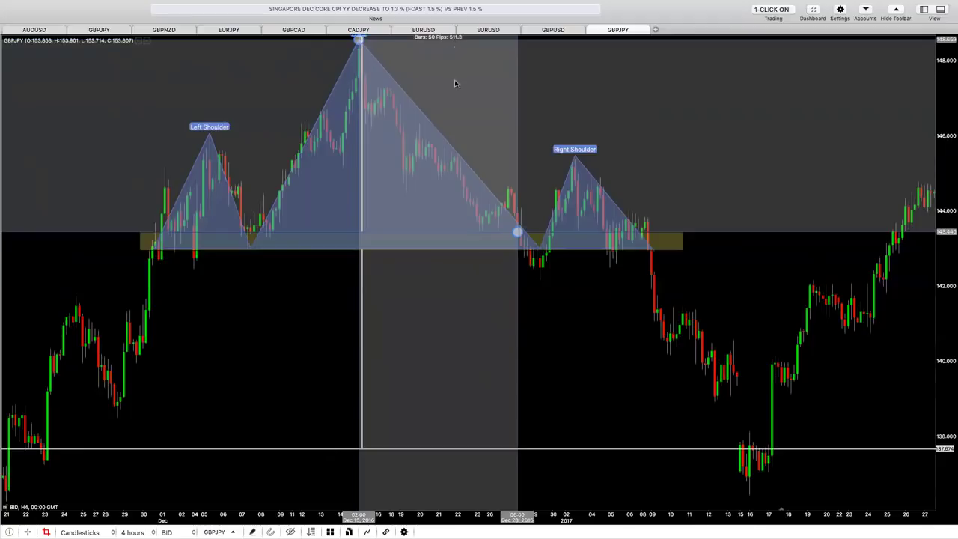
{"action": "left_click_drag", "start_coordinate": [605, 213], "coordinate": [742, 324]}
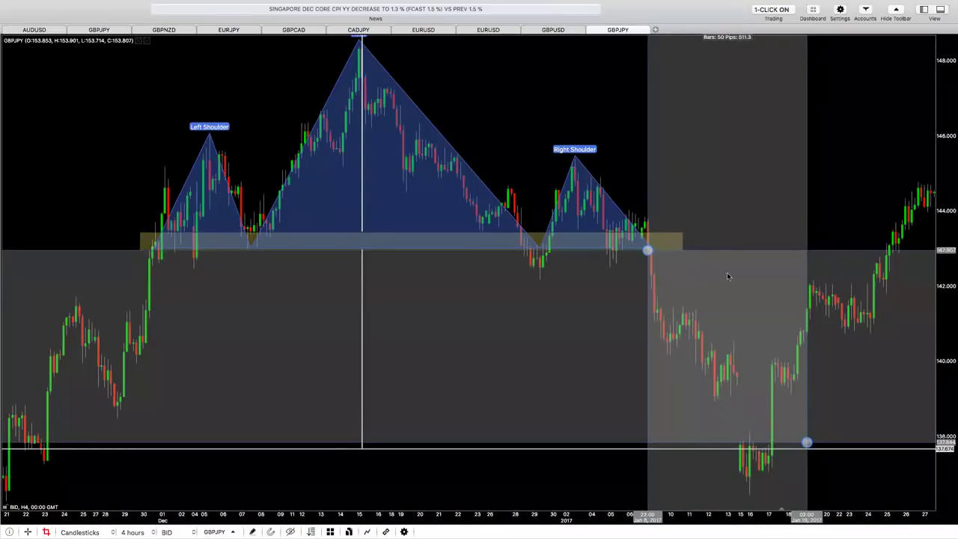
{"action": "mouse_move", "coordinate": [742, 317]}
{"action": "left_mouse_down"}
{"action": "mouse_move", "coordinate": [677, 234]}
{"action": "mouse_move", "coordinate": [740, 302]}
{"action": "left_mouse_up"}
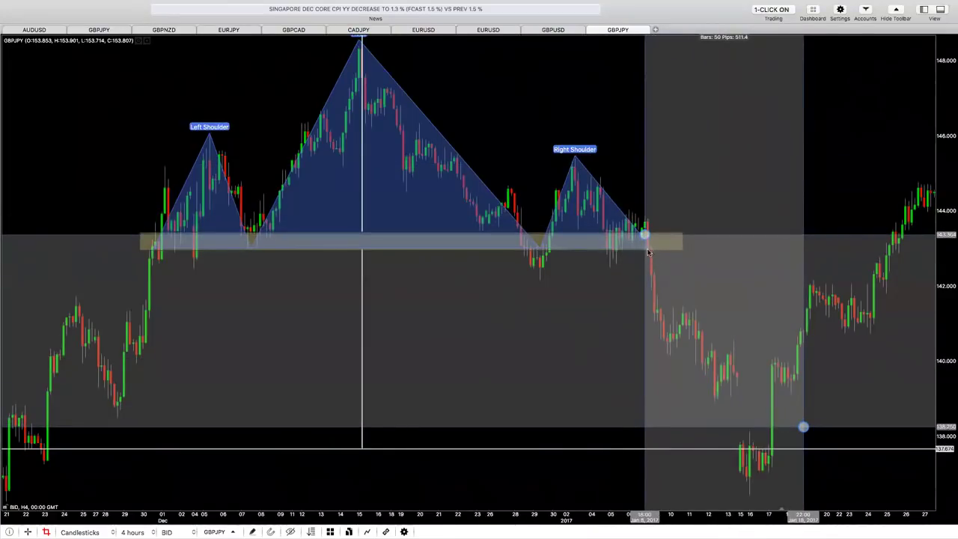
- Measure the pips from the right shoulder's peak down to the horizontal target line, and clear the measurement
{"action": "left_click_drag", "start_coordinate": [740, 325], "coordinate": [692, 274]}
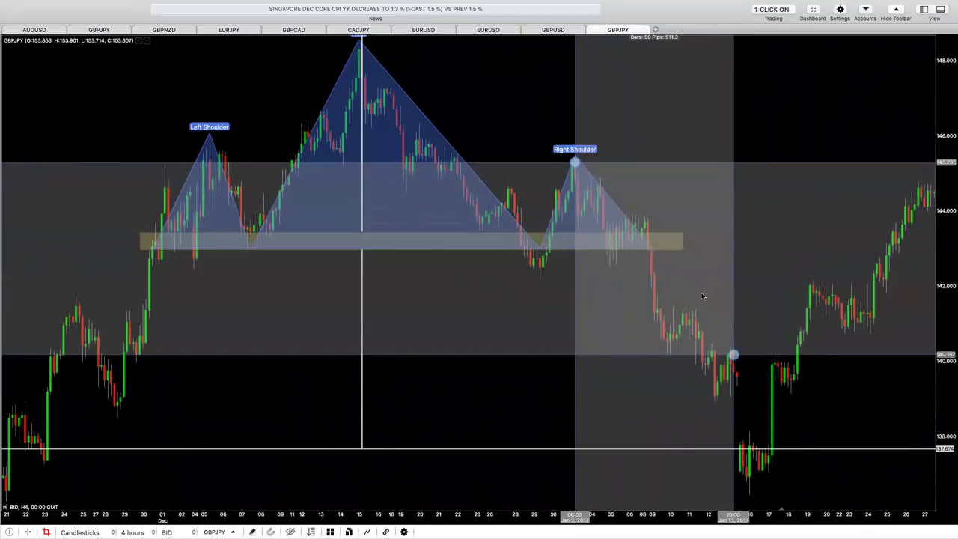
{"action": "left_click_drag", "start_coordinate": [734, 354], "coordinate": [742, 450]}
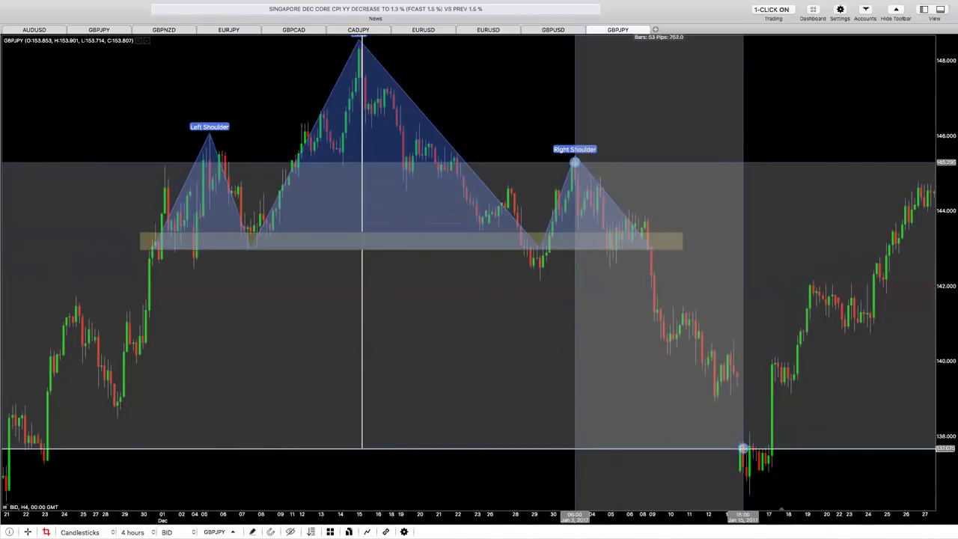
{"action": "left_click", "coordinate": [504, 417]}
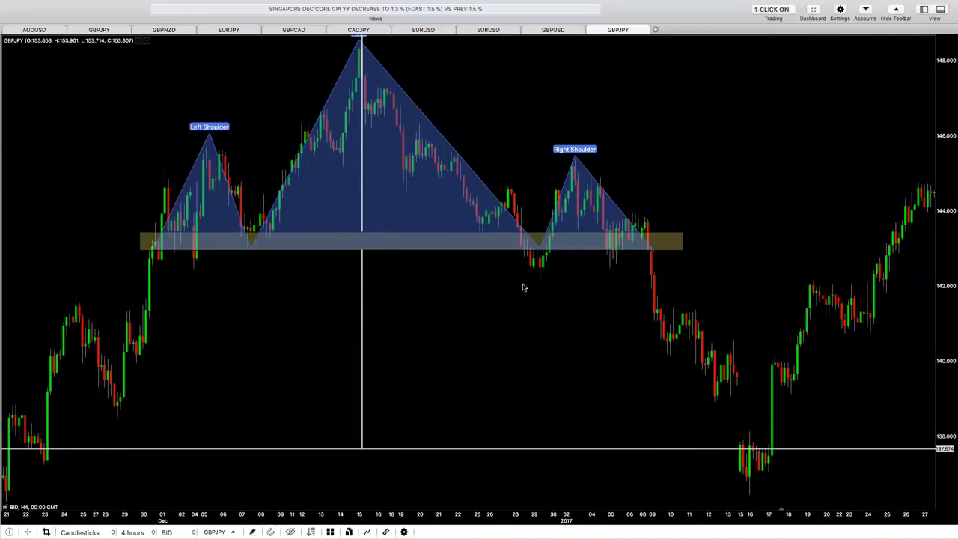
- Place a text label just above the horizontal target line, beside the vertical projected segment
{"action": "left_click", "coordinate": [252, 531]}
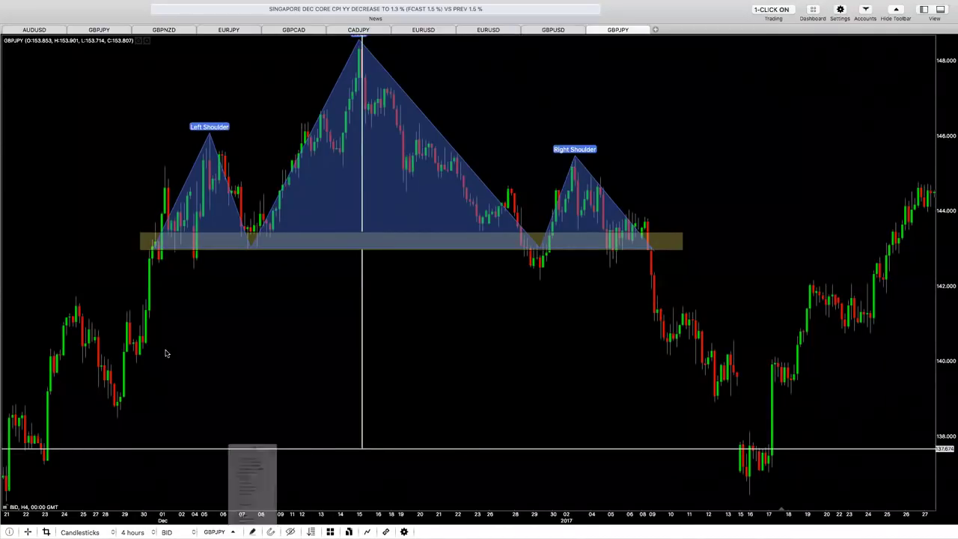
{"action": "scroll", "coordinate": [258, 399], "scroll_direction": "down", "scroll_amount": 2}
{"action": "scroll", "coordinate": [230, 479], "scroll_direction": "down", "scroll_amount": 5}
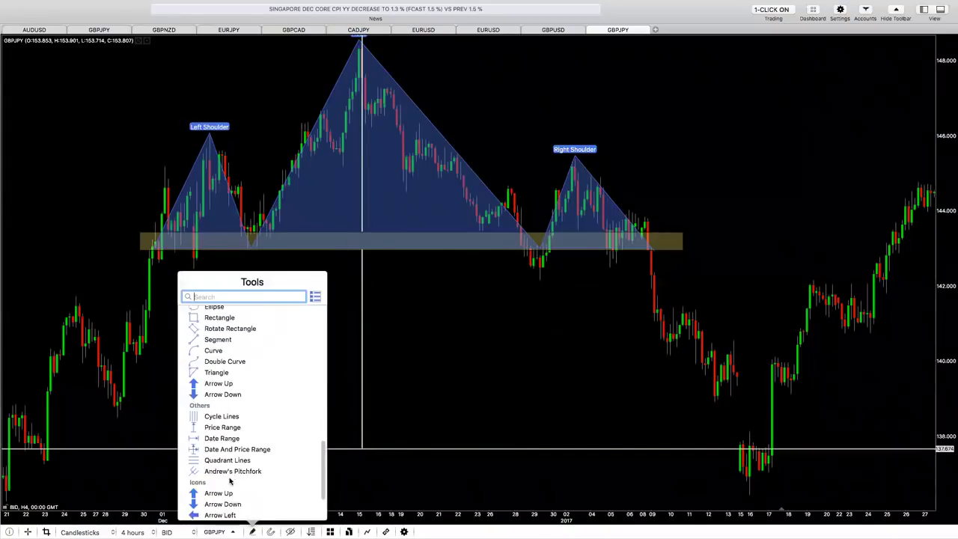
{"action": "scroll", "coordinate": [213, 428], "scroll_direction": "up", "scroll_amount": 6}
{"action": "scroll", "coordinate": [220, 431], "scroll_direction": "up", "scroll_amount": 8}
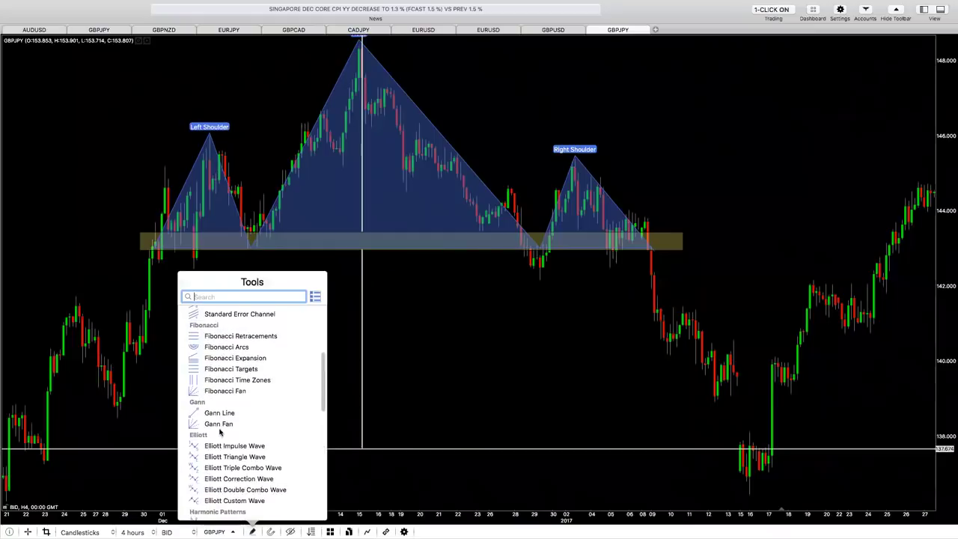
{"action": "scroll", "coordinate": [221, 432], "scroll_direction": "down", "scroll_amount": 15}
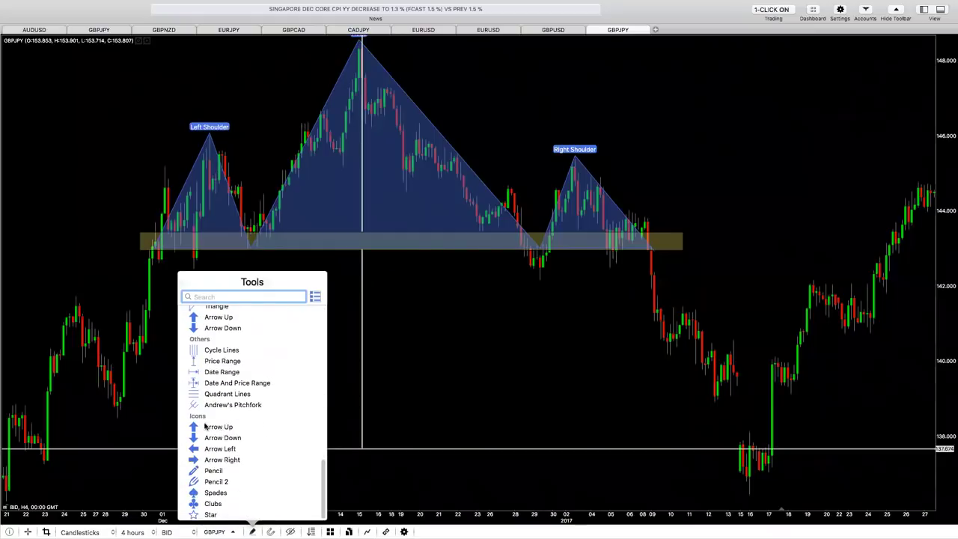
{"action": "scroll", "coordinate": [207, 426], "scroll_direction": "up", "scroll_amount": 3}
{"action": "scroll", "coordinate": [209, 426], "scroll_direction": "up", "scroll_amount": 2}
{"action": "left_click", "coordinate": [212, 315]}
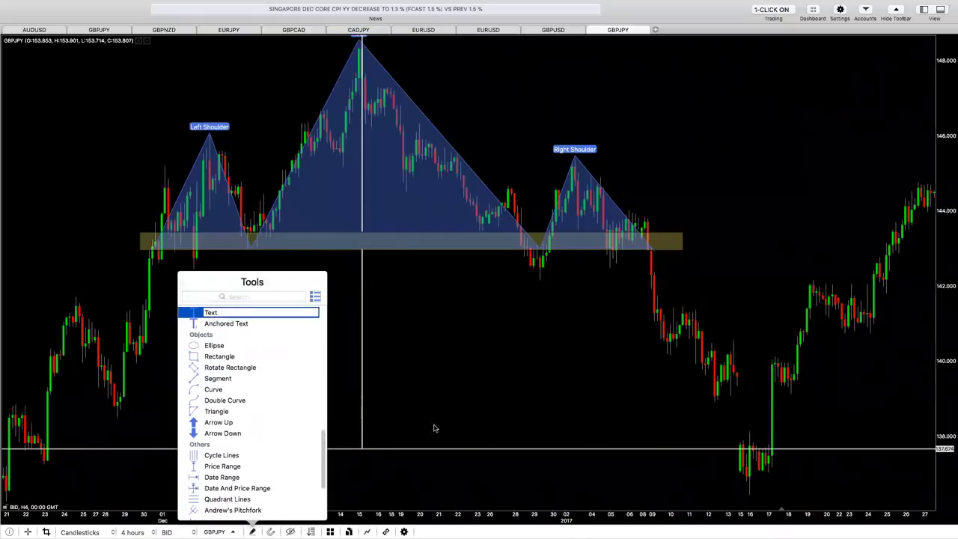
{"action": "left_click", "coordinate": [437, 420]}
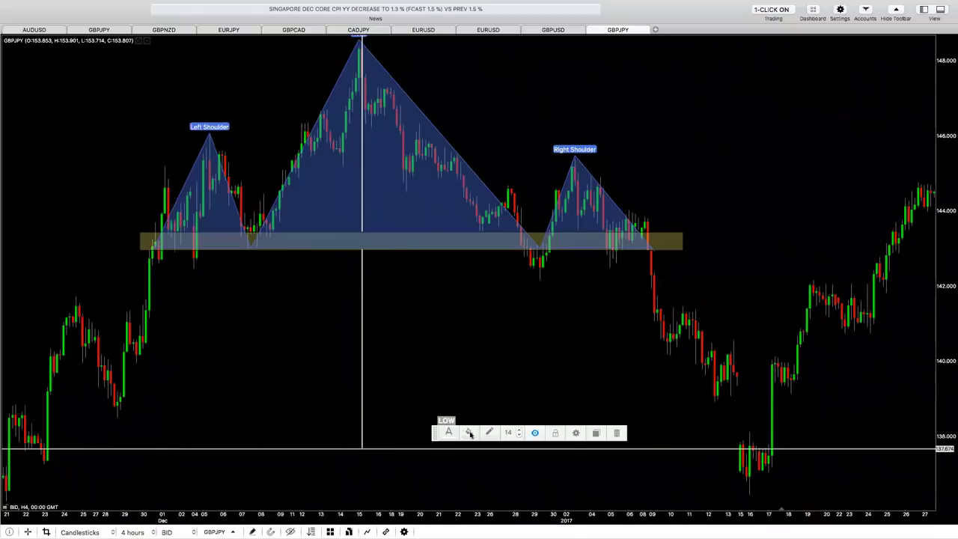
- Change the label's text to "TAKE PROFIT LEVEL 500+ PIPS" and move it onto the target line next to the vertical segment
{"action": "left_click", "coordinate": [575, 433]}
{"action": "left_click_drag", "start_coordinate": [537, 449], "coordinate": [580, 334]}
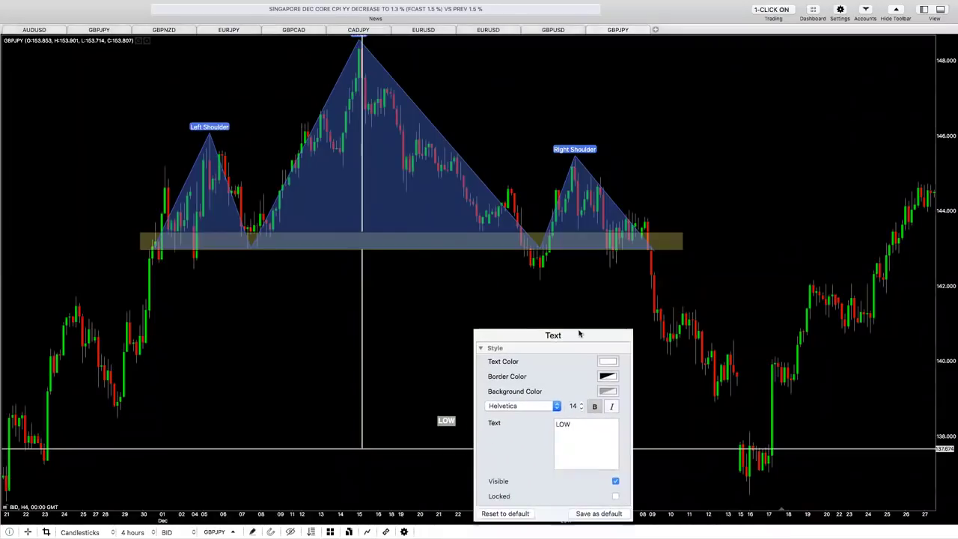
{"action": "double_click", "coordinate": [583, 424]}
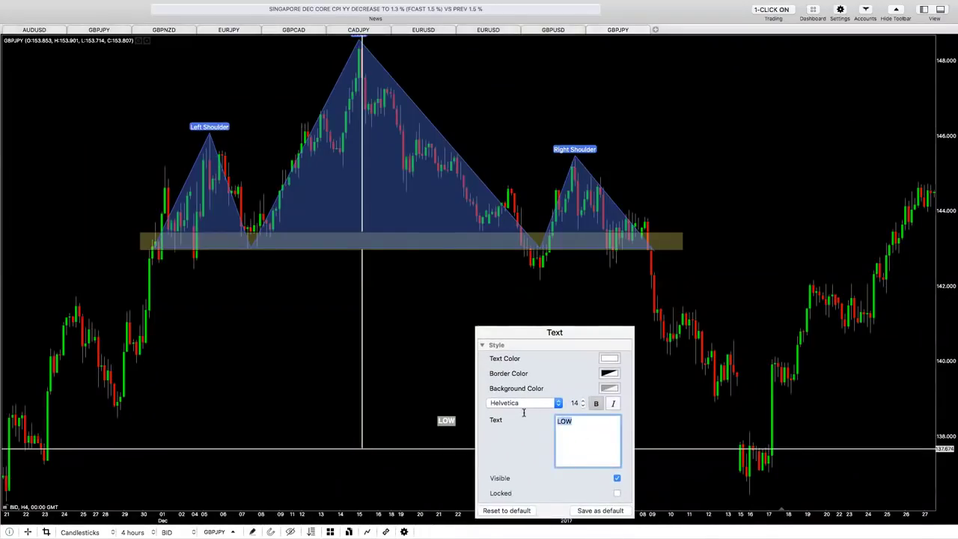
{"action": "type", "text": "TAKE PROFIT"}
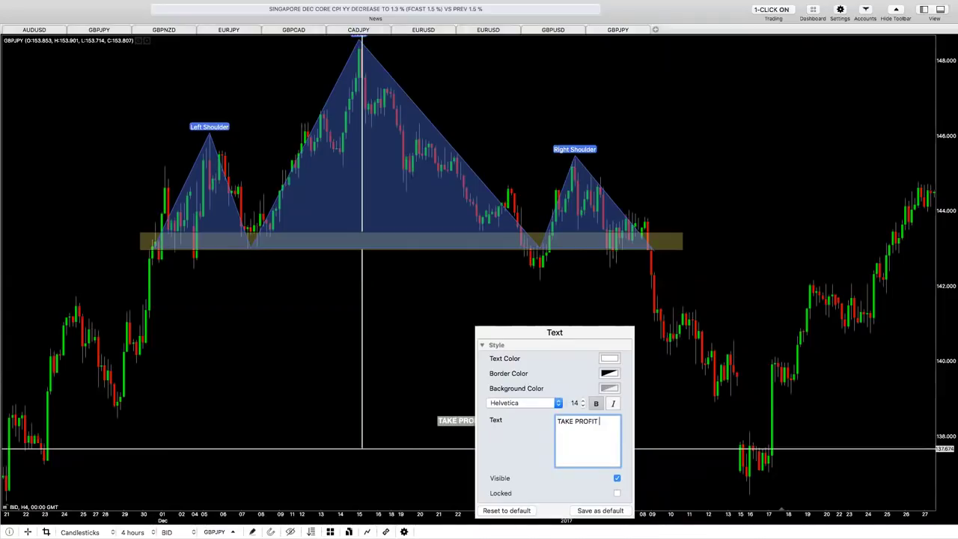
{"action": "type", "text": " LEVEL 500+ PIPS"}
{"action": "left_click", "coordinate": [673, 410]}
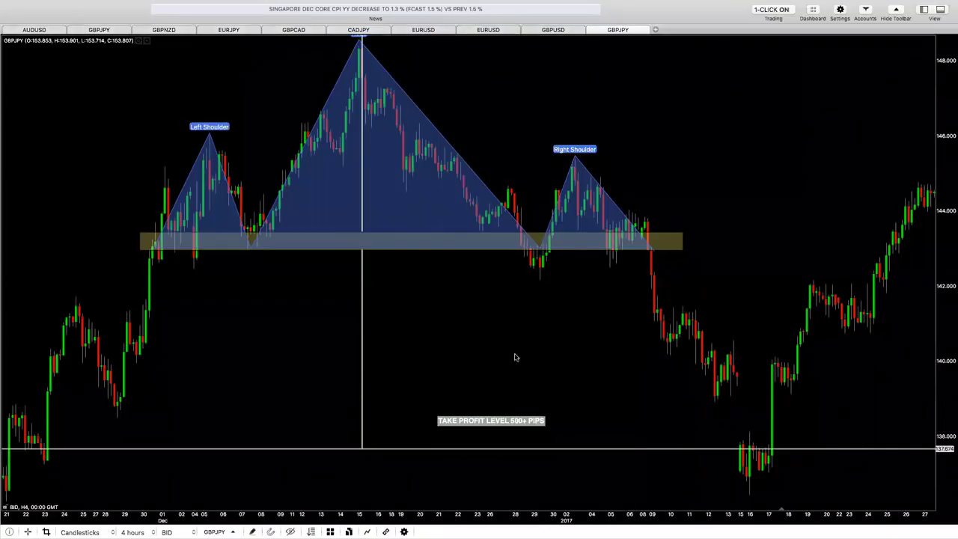
{"action": "left_click_drag", "start_coordinate": [506, 422], "coordinate": [433, 441]}
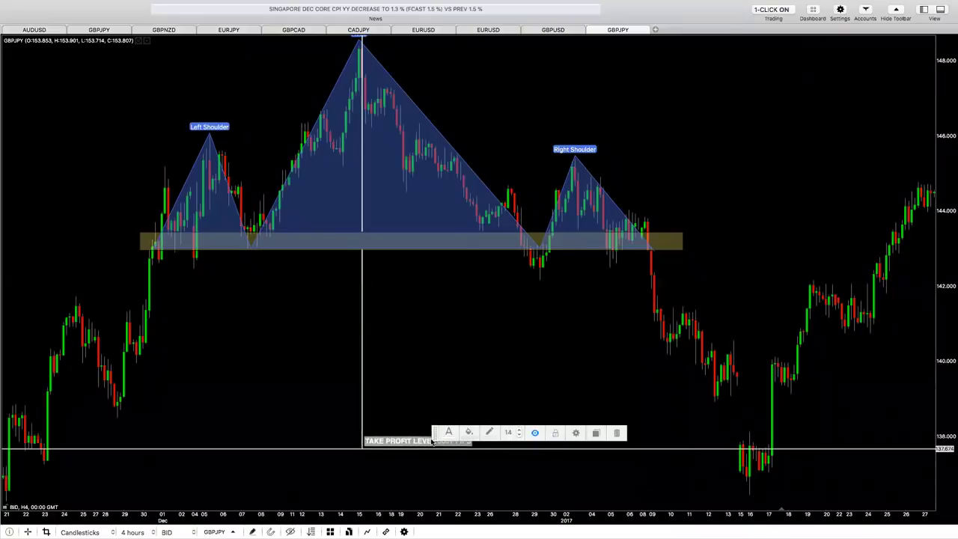
{"action": "left_click", "coordinate": [666, 508]}
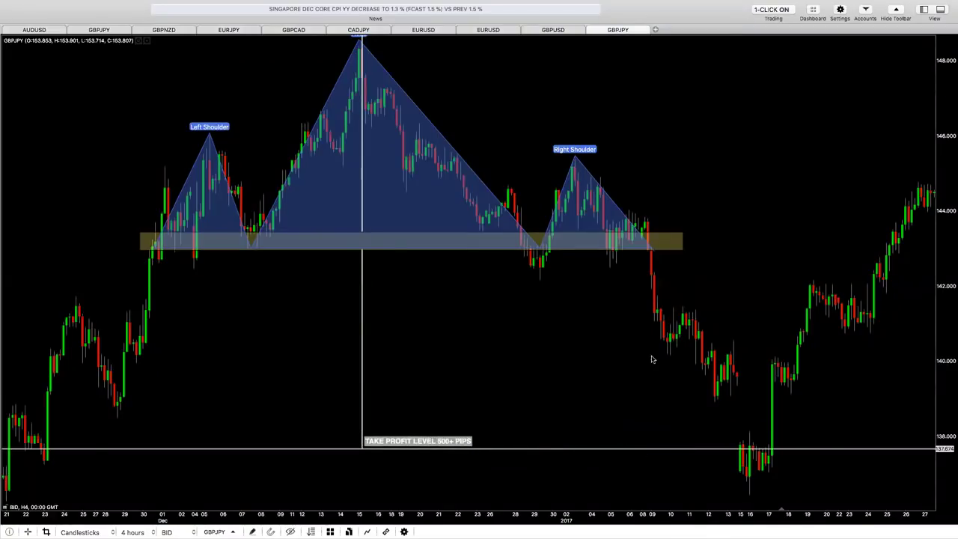
- Examine the price action before and after the head and shoulders pattern relative to the take profit level
{"action": "scroll", "coordinate": [632, 356], "scroll_direction": "left", "scroll_amount": 3}
{"action": "scroll", "coordinate": [532, 354], "scroll_direction": "right", "scroll_amount": 5}
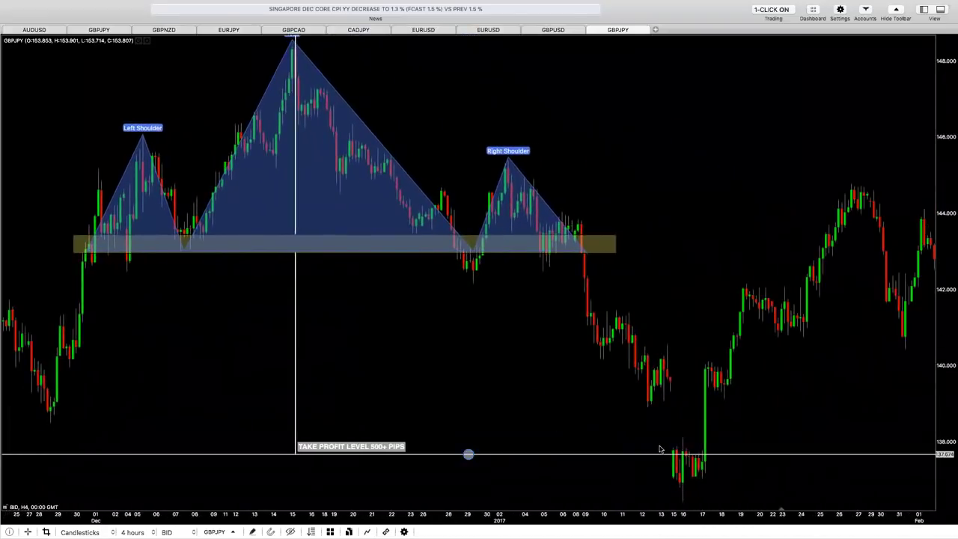
{"action": "scroll", "coordinate": [666, 450], "scroll_direction": "left", "scroll_amount": 5}
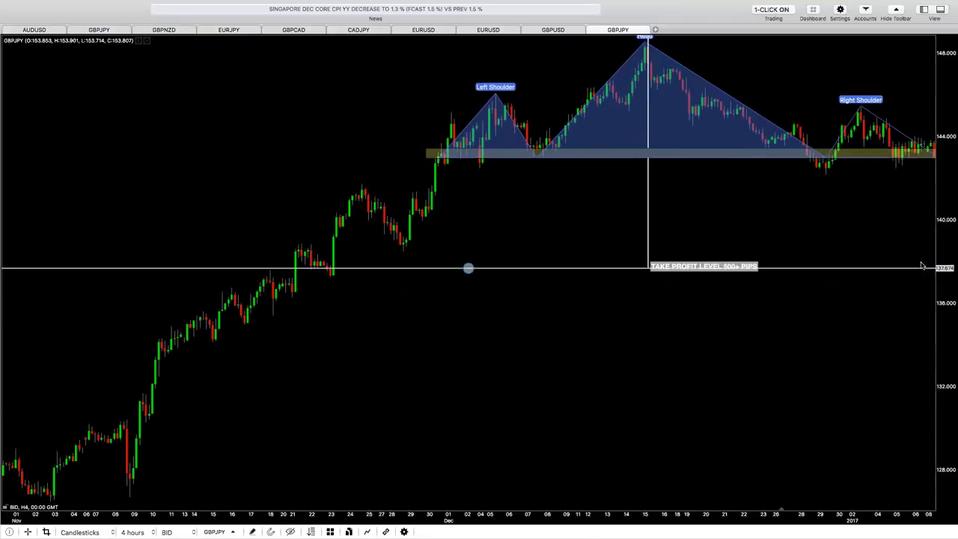
{"action": "scroll", "coordinate": [791, 250], "scroll_direction": "right", "scroll_amount": 5}
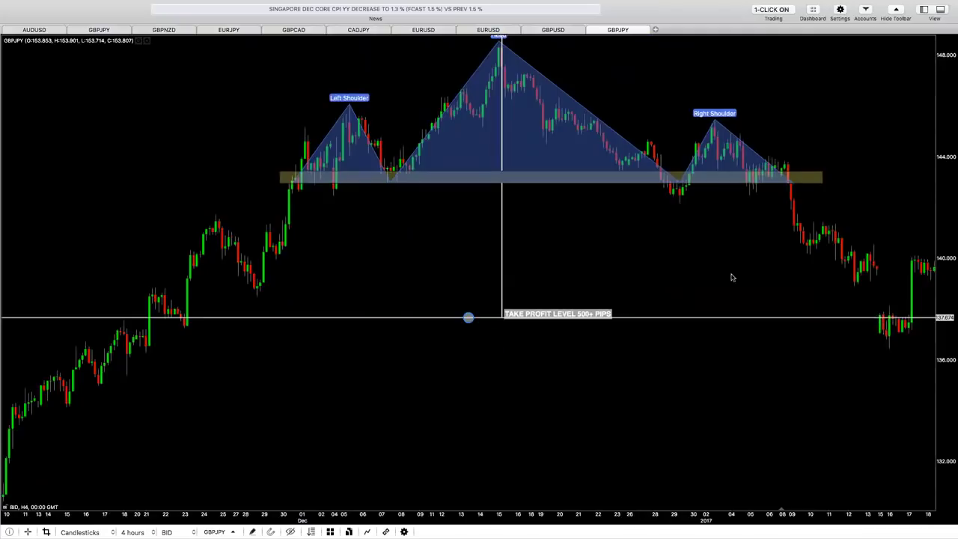
{"action": "scroll", "coordinate": [631, 292], "scroll_direction": "right", "scroll_amount": 3}
{"action": "scroll", "coordinate": [582, 97], "scroll_direction": "right", "scroll_amount": 2}
{"action": "scroll", "coordinate": [590, 112], "scroll_direction": "left", "scroll_amount": 2}
{"action": "scroll", "coordinate": [571, 88], "scroll_direction": "right", "scroll_amount": 2}
{"action": "scroll", "coordinate": [653, 132], "scroll_direction": "right", "scroll_amount": 2}
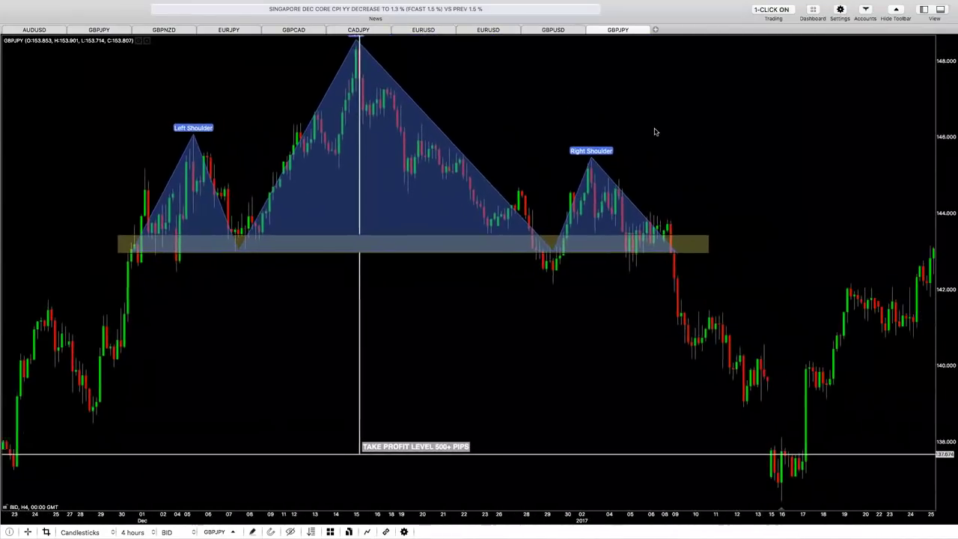
{"action": "scroll", "coordinate": [655, 132], "scroll_direction": "right", "scroll_amount": 1}
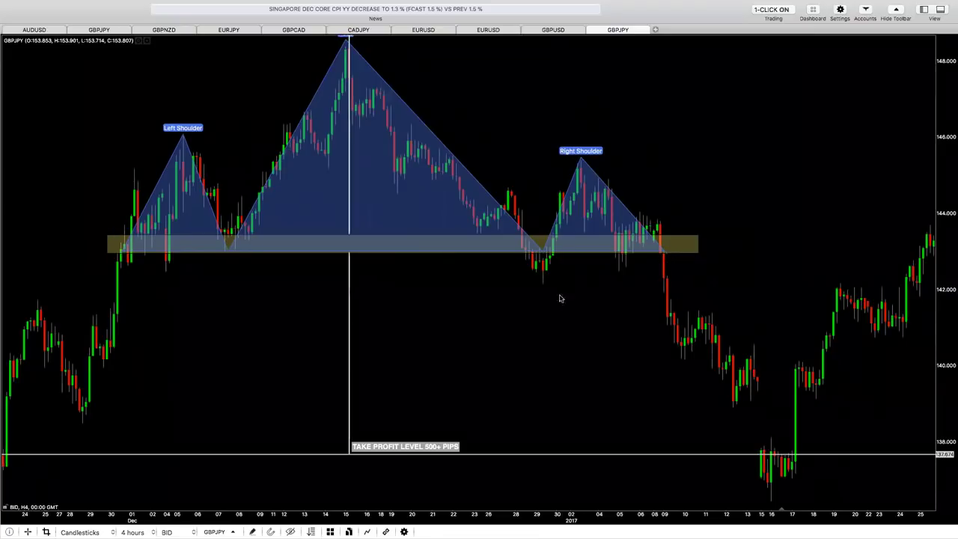
- Draw an Elliott Correction Wave from the right shoulder's peak, with A at about 141.5, B at about 143 and C at about 138.4
{"action": "left_click", "coordinate": [252, 531]}
{"action": "scroll", "coordinate": [234, 378], "scroll_direction": "up", "scroll_amount": 5}
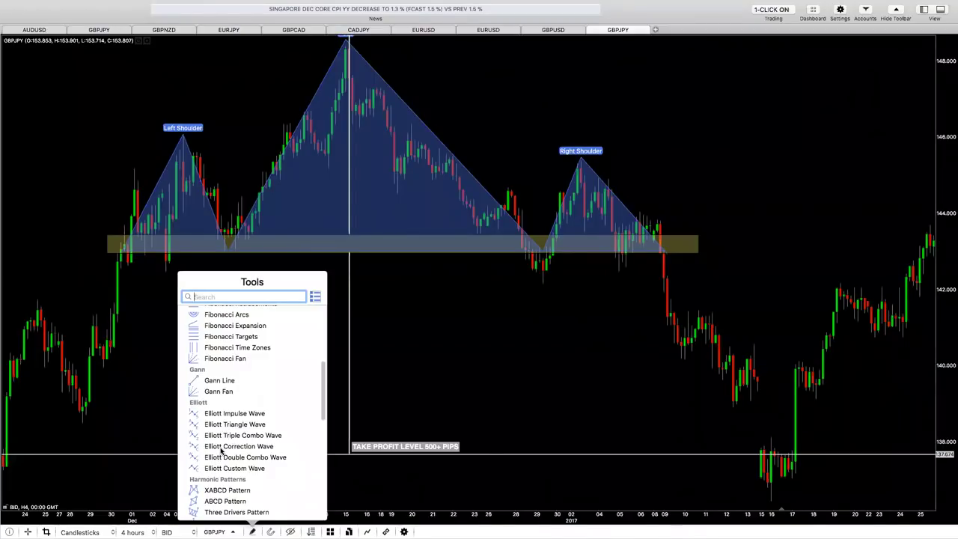
{"action": "left_click", "coordinate": [221, 447]}
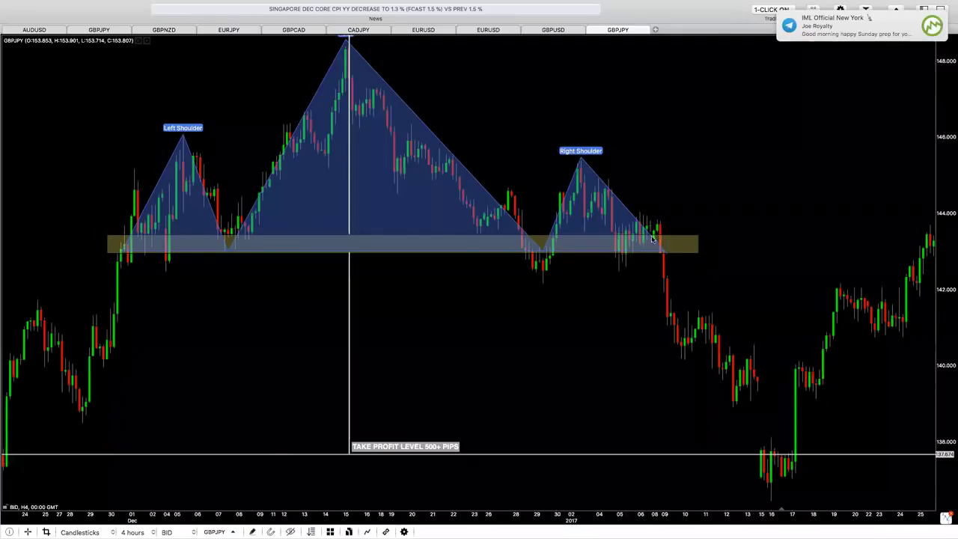
{"action": "mouse_move", "coordinate": [581, 161]}
{"action": "left_mouse_down"}
{"action": "mouse_move", "coordinate": [652, 290]}
{"action": "mouse_move", "coordinate": [660, 251]}
{"action": "mouse_move", "coordinate": [681, 254]}
{"action": "mouse_move", "coordinate": [668, 310]}
{"action": "left_mouse_up"}
{"action": "left_click", "coordinate": [668, 311]}
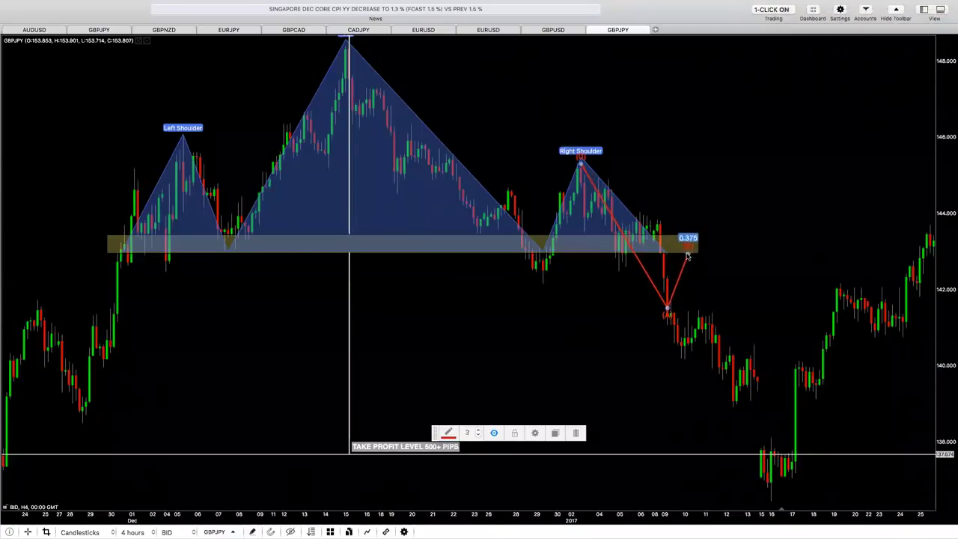
{"action": "left_click", "coordinate": [687, 255]}
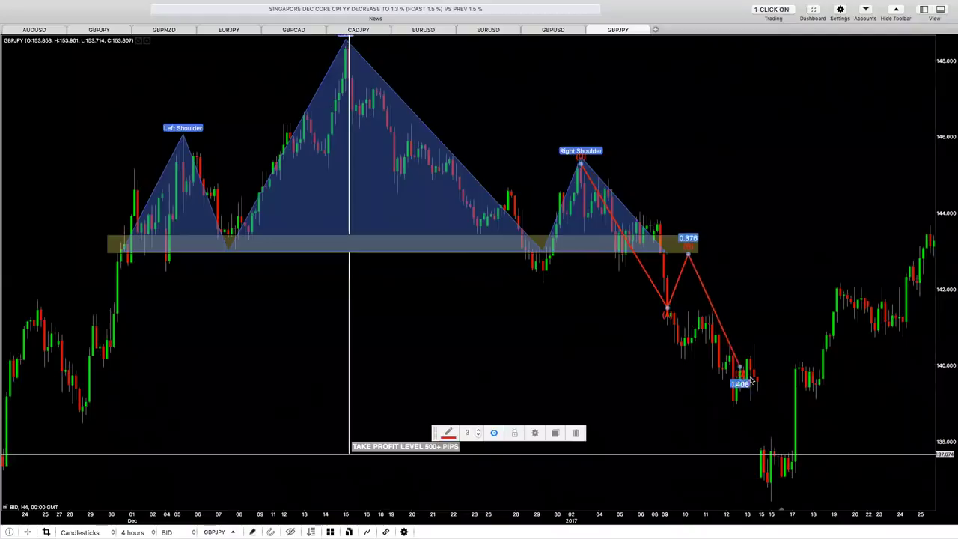
{"action": "left_click", "coordinate": [857, 426]}
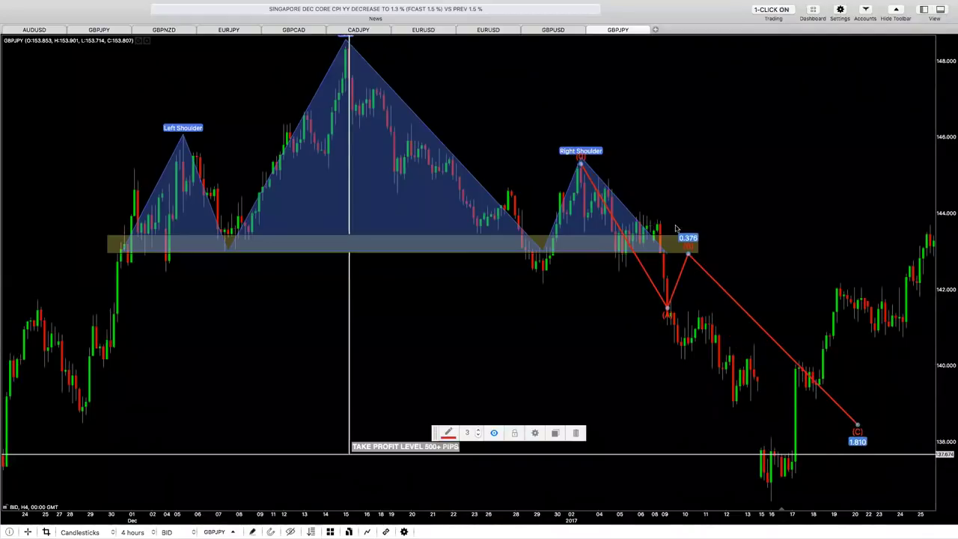
{"action": "left_click_drag", "start_coordinate": [763, 261], "coordinate": [718, 263]}
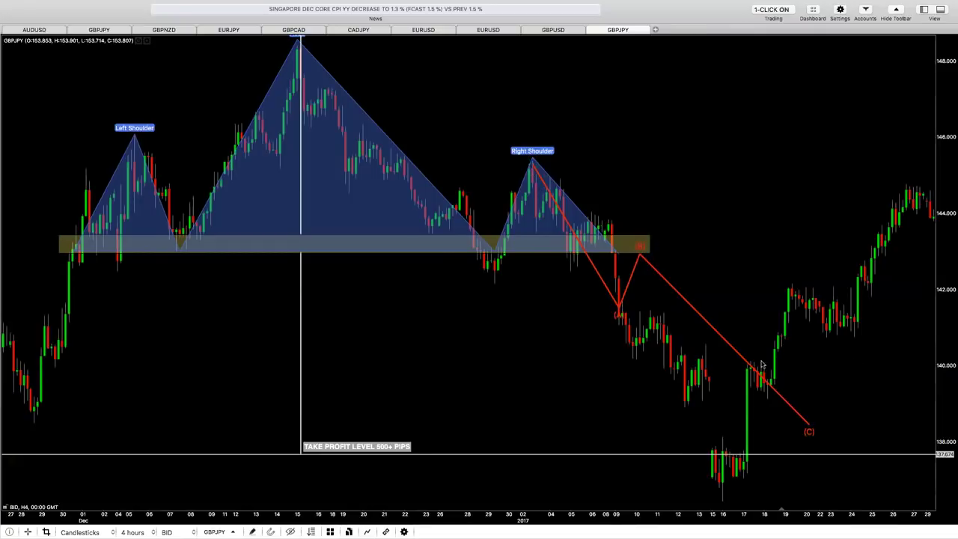
{"action": "scroll", "coordinate": [761, 364], "scroll_direction": "right", "scroll_amount": 5}
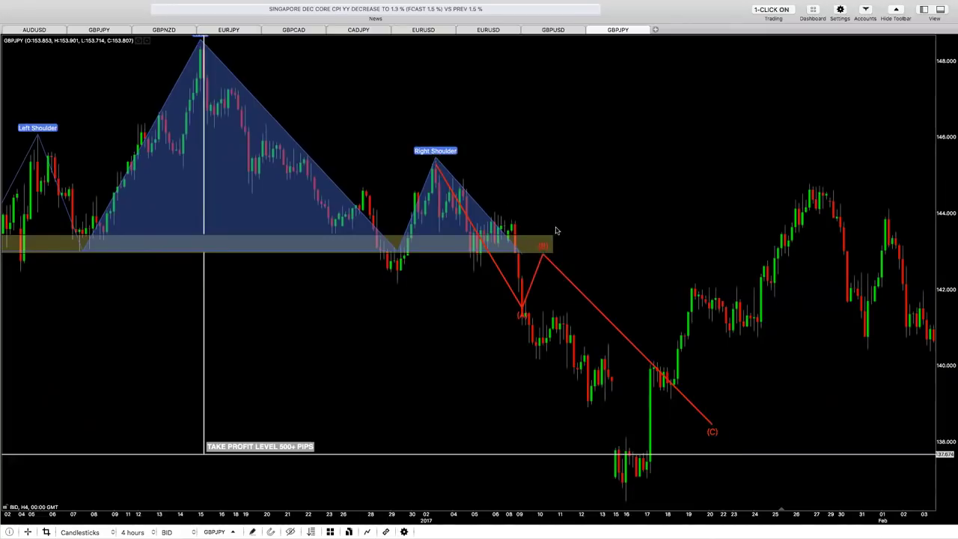
- Delete the red Elliott Correction Wave running down from the right shoulder's peak
{"action": "scroll", "coordinate": [666, 255], "scroll_direction": "left", "scroll_amount": 5}
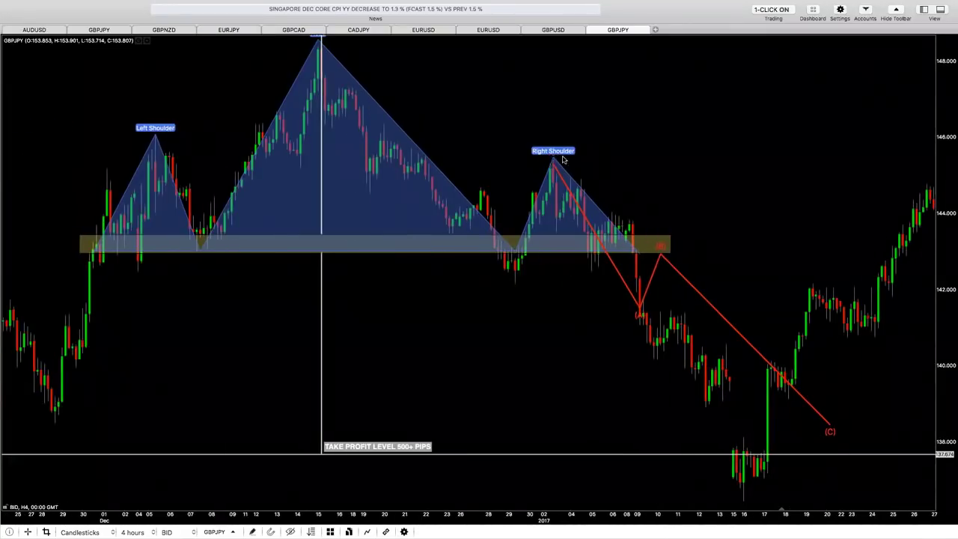
{"action": "left_click", "coordinate": [716, 313]}
{"action": "key", "text": "Delete"}
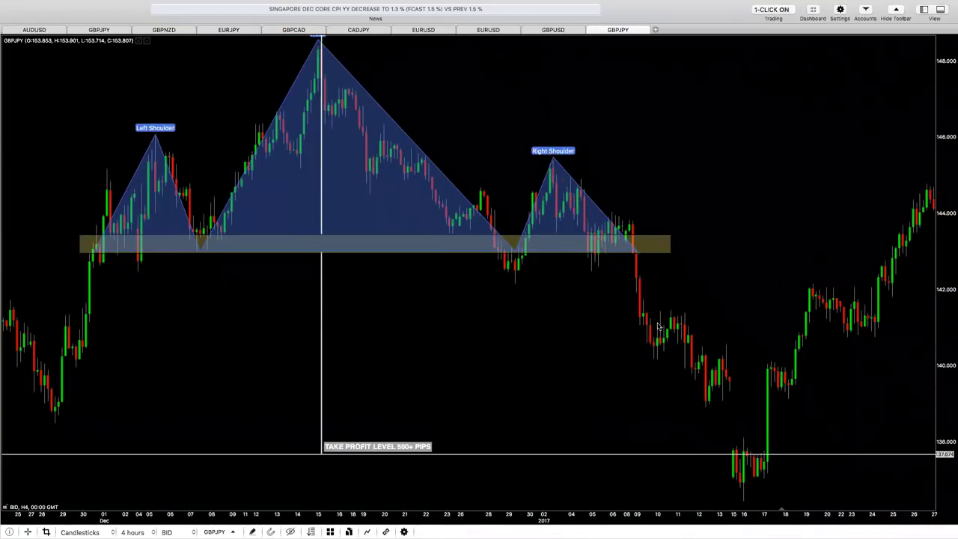
{"action": "scroll", "coordinate": [534, 364], "scroll_direction": "left", "scroll_amount": 3}
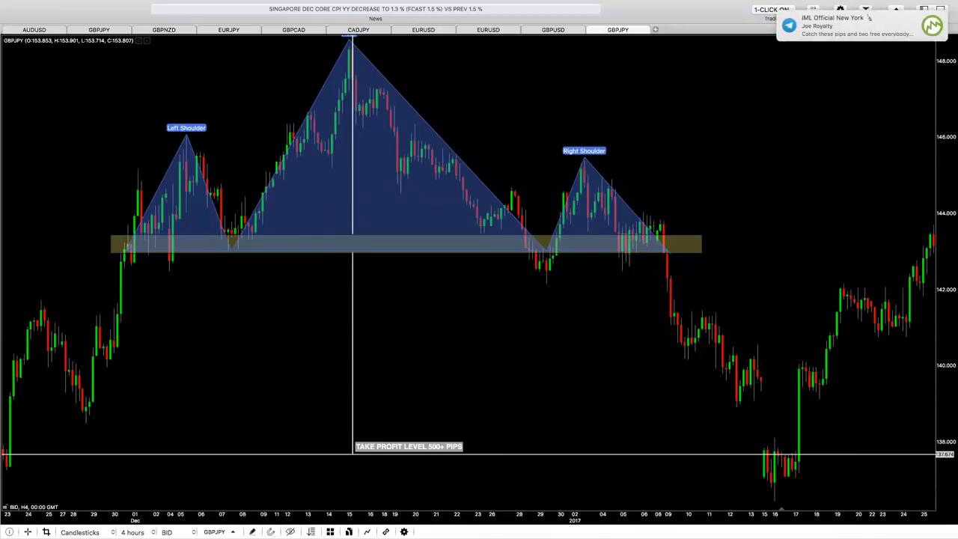
- Draw a Fibonacci Retracement in the empty area below the neckline, from about 141.9 down to about 138
{"action": "left_click", "coordinate": [252, 531]}
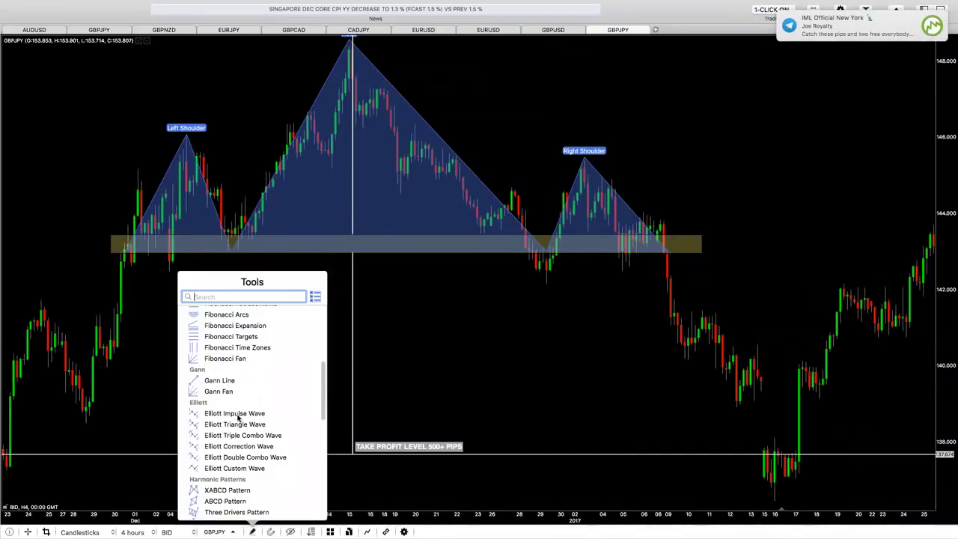
{"action": "scroll", "coordinate": [221, 462], "scroll_direction": "up", "scroll_amount": 10}
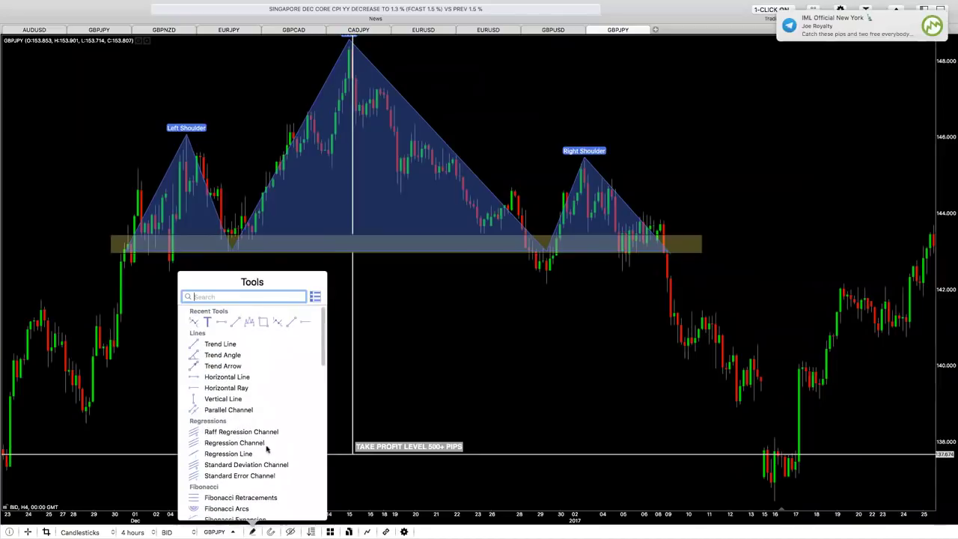
{"action": "scroll", "coordinate": [243, 408], "scroll_direction": "down", "scroll_amount": 5}
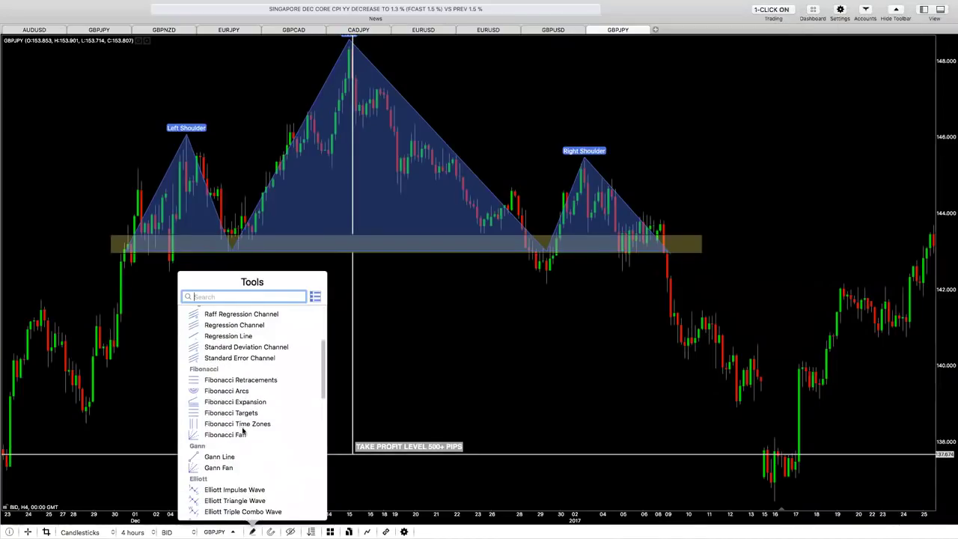
{"action": "left_click", "coordinate": [230, 378]}
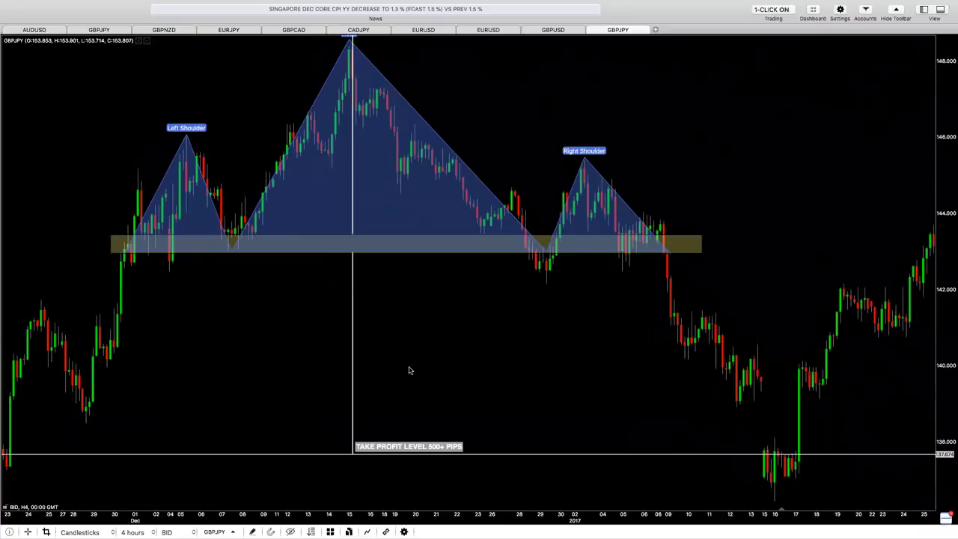
{"action": "mouse_move", "coordinate": [373, 292]}
{"action": "left_mouse_down"}
{"action": "mouse_move", "coordinate": [560, 416]}
{"action": "mouse_move", "coordinate": [653, 443]}
{"action": "left_mouse_up"}
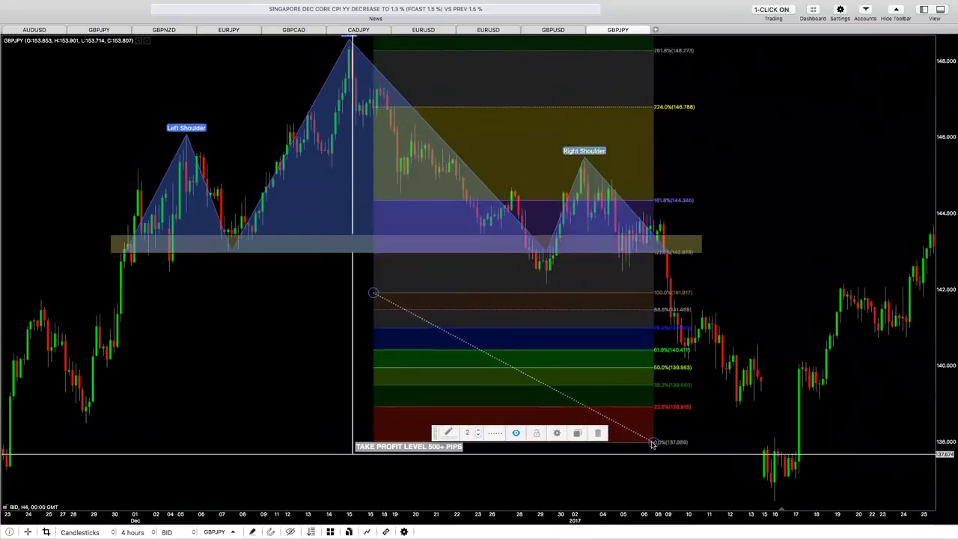
{"action": "left_click", "coordinate": [629, 466]}
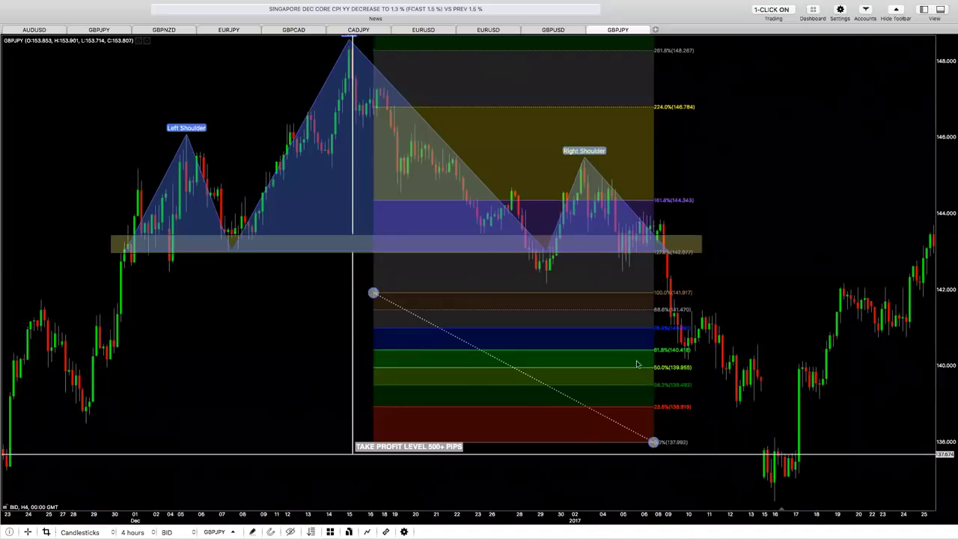
- Try moving the Fibonacci Retracement and its anchor points below the neckline, and delete it
{"action": "mouse_move", "coordinate": [372, 292]}
{"action": "left_mouse_down"}
{"action": "mouse_move", "coordinate": [620, 452]}
{"action": "mouse_move", "coordinate": [747, 498]}
{"action": "mouse_move", "coordinate": [411, 298]}
{"action": "left_mouse_up"}
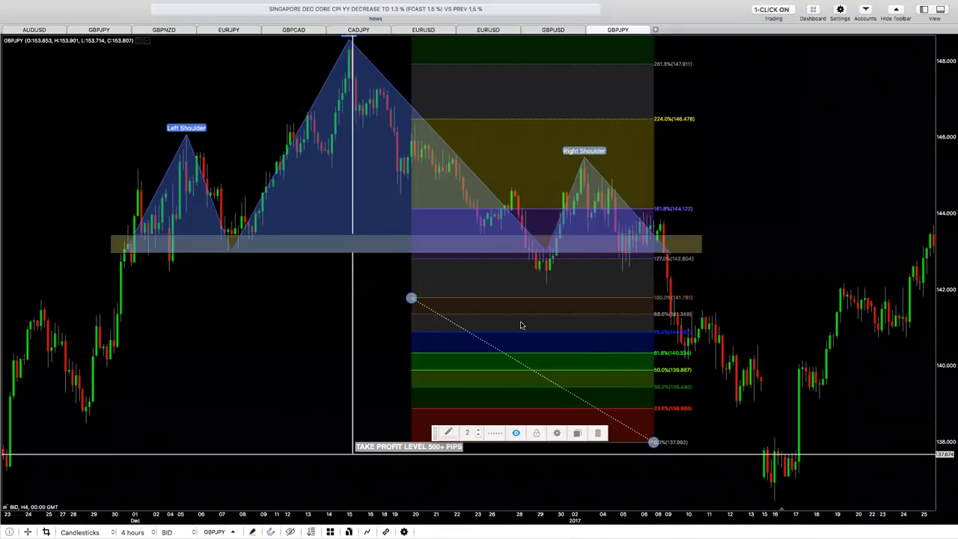
{"action": "left_click_drag", "start_coordinate": [481, 342], "coordinate": [447, 320]}
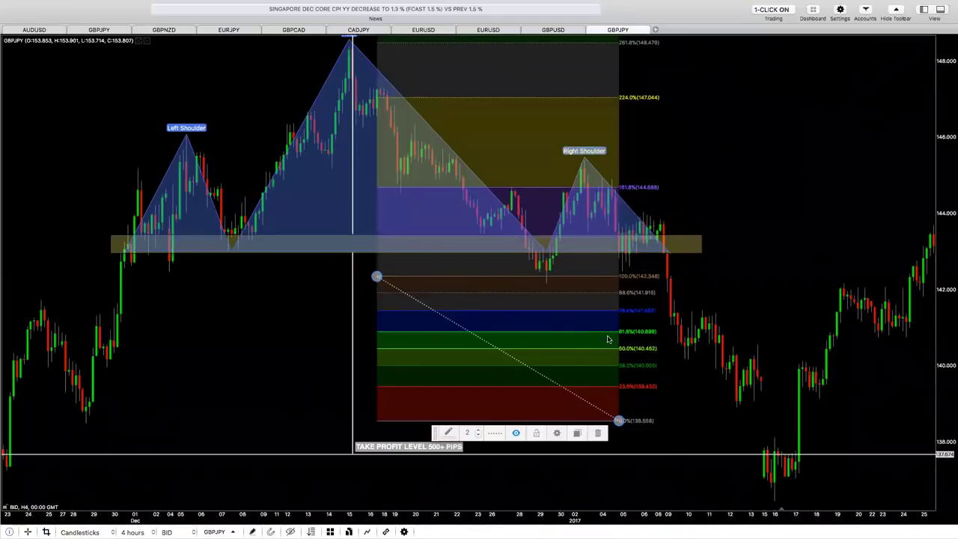
{"action": "left_click_drag", "start_coordinate": [436, 432], "coordinate": [464, 420]}
{"action": "mouse_move", "coordinate": [690, 253]}
{"action": "left_mouse_down"}
{"action": "mouse_move", "coordinate": [689, 189]}
{"action": "mouse_move", "coordinate": [720, 105]}
{"action": "left_mouse_up"}
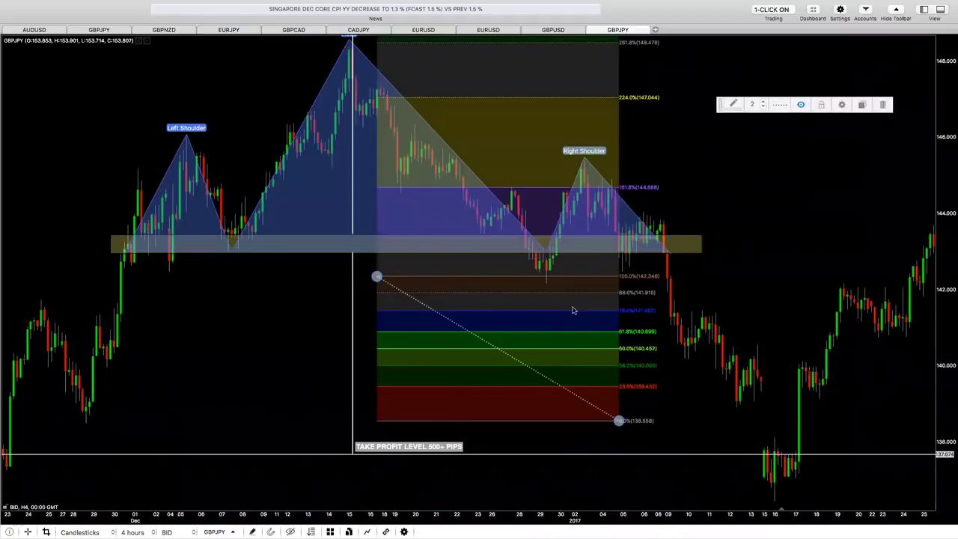
{"action": "left_click_drag", "start_coordinate": [616, 421], "coordinate": [591, 412]}
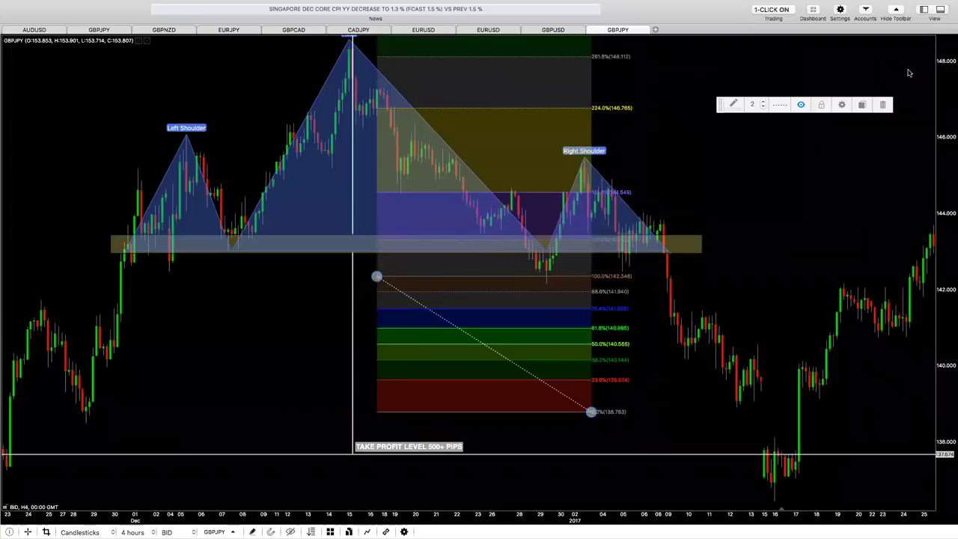
{"action": "left_click", "coordinate": [882, 103]}
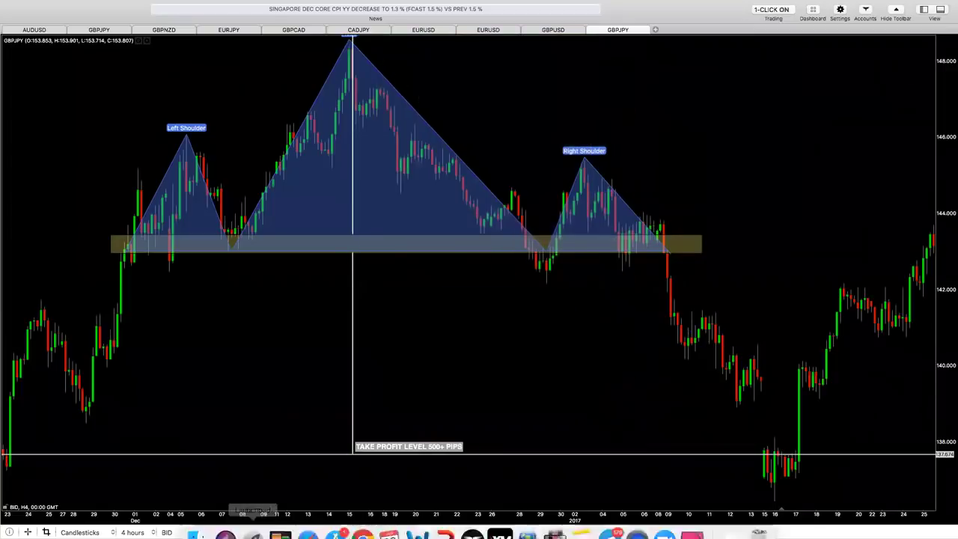
- Draw a Fibonacci Retracement from the head's peak at about 148.43 down to the late-December low at about 142.16, extending past the right shoulder
{"action": "left_click", "coordinate": [252, 531]}
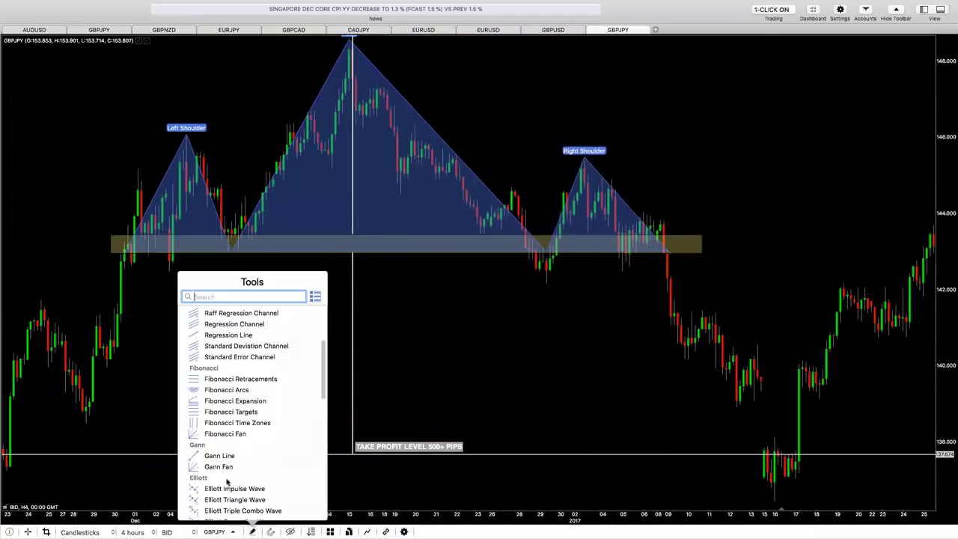
{"action": "left_click", "coordinate": [240, 380]}
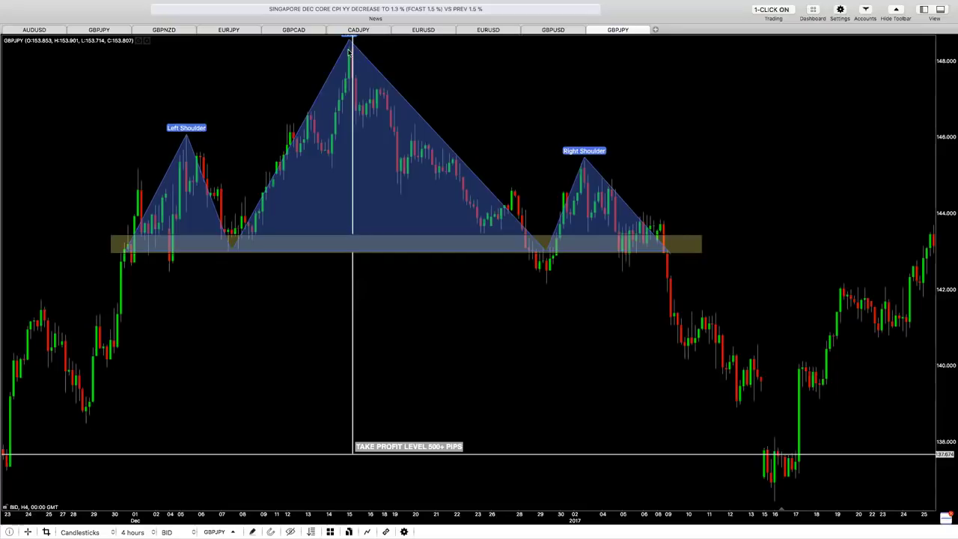
{"action": "mouse_move", "coordinate": [348, 48]}
{"action": "left_mouse_down"}
{"action": "mouse_move", "coordinate": [464, 101]}
{"action": "mouse_move", "coordinate": [733, 265]}
{"action": "mouse_move", "coordinate": [748, 285]}
{"action": "mouse_move", "coordinate": [751, 273]}
{"action": "left_mouse_up"}
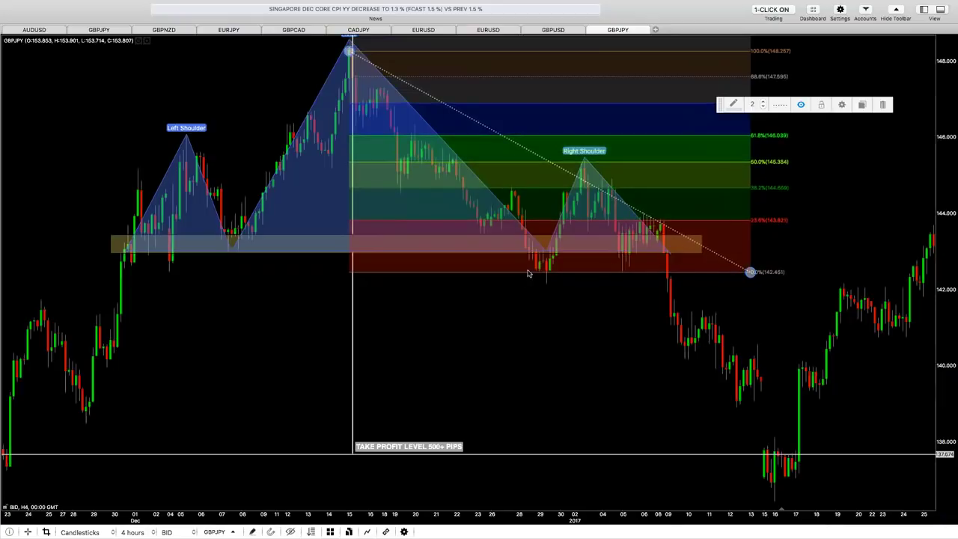
{"action": "left_click_drag", "start_coordinate": [349, 51], "coordinate": [346, 52]}
{"action": "left_click", "coordinate": [585, 164]}
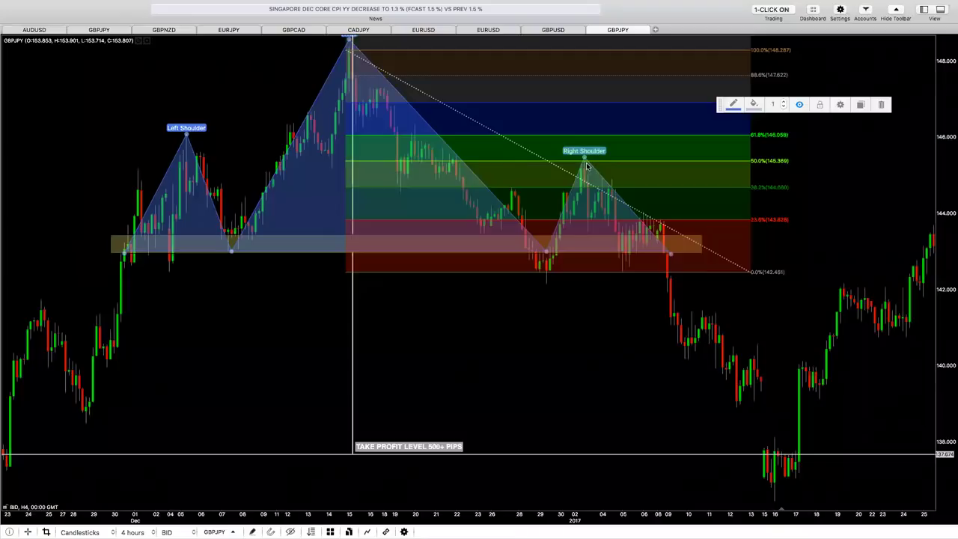
{"action": "left_click_drag", "start_coordinate": [482, 119], "coordinate": [492, 126]}
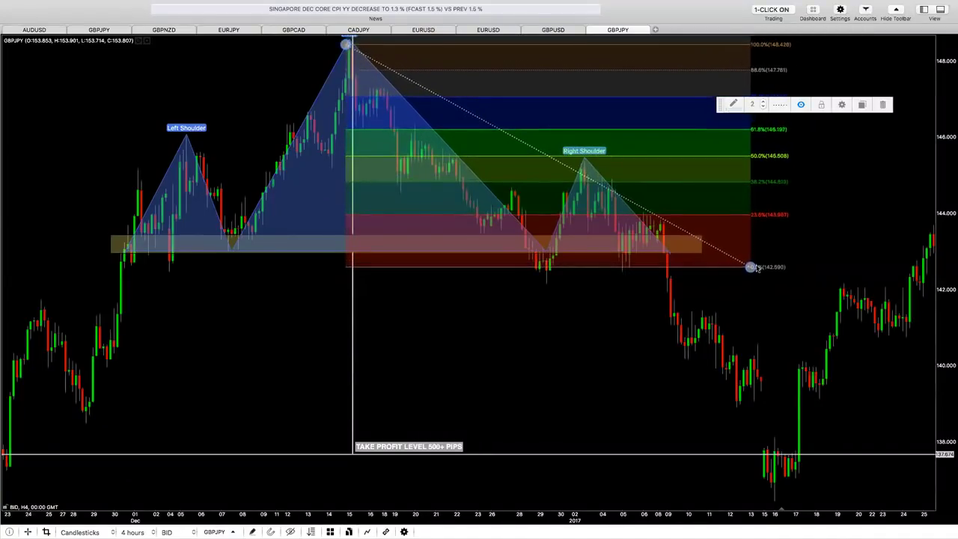
{"action": "left_click_drag", "start_coordinate": [754, 273], "coordinate": [764, 288]}
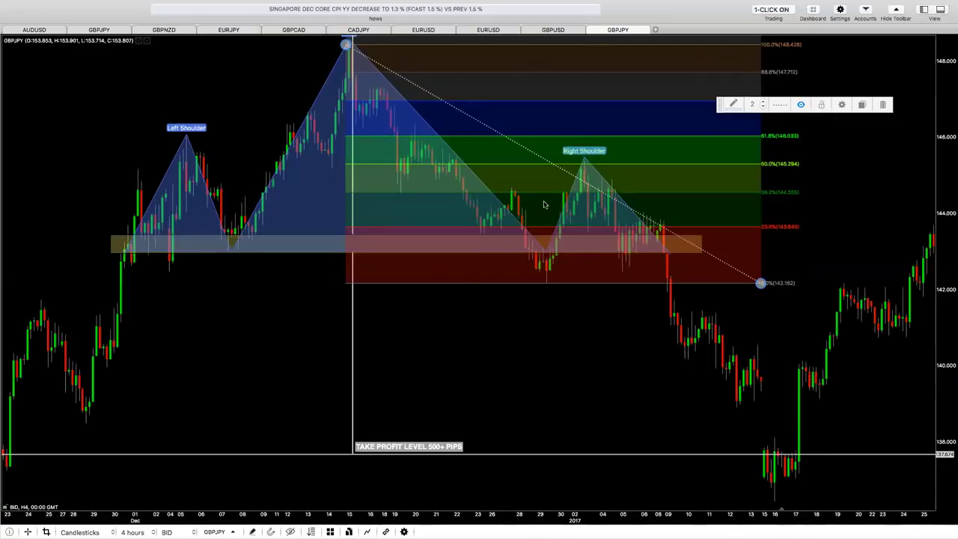
{"action": "left_click", "coordinate": [868, 219]}
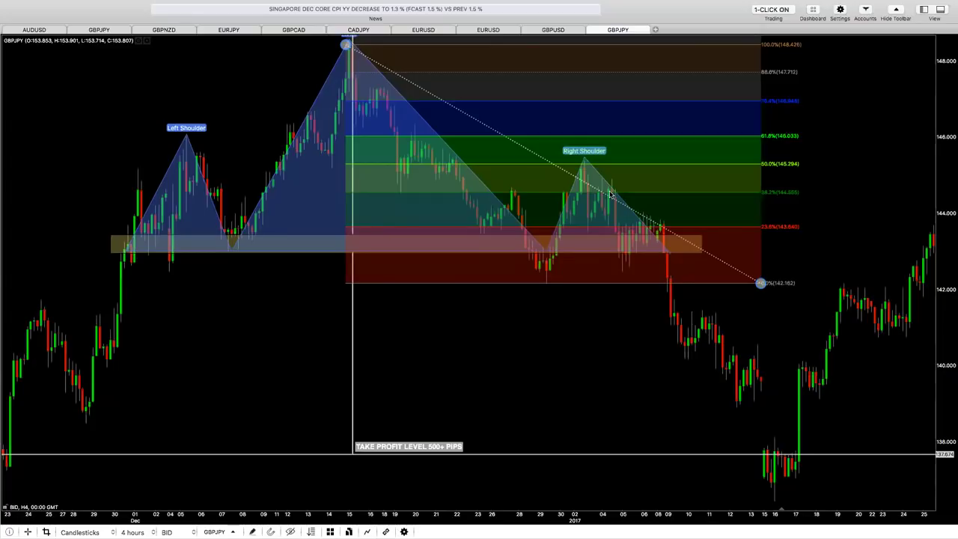
{"action": "scroll", "coordinate": [500, 342], "scroll_direction": "right", "scroll_amount": 2}
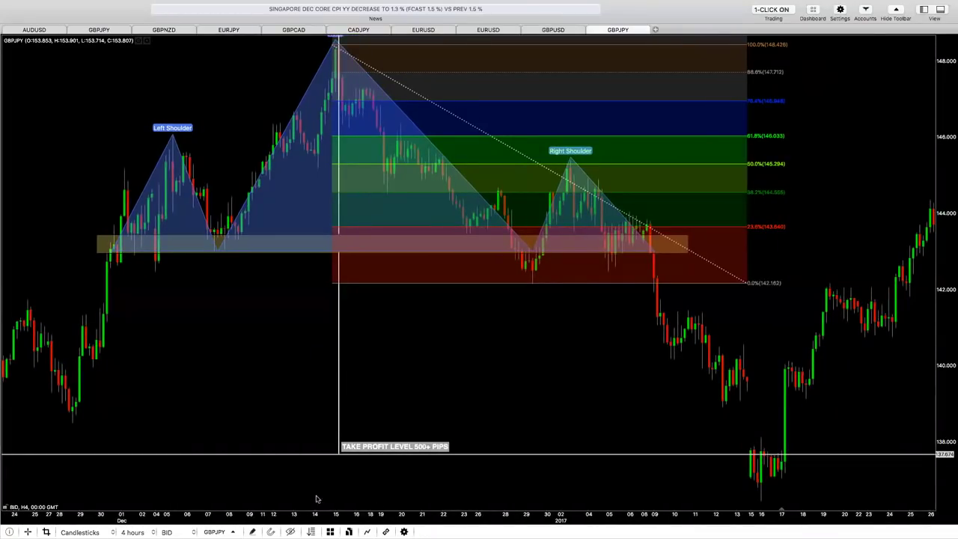
{"action": "left_click", "coordinate": [252, 531]}
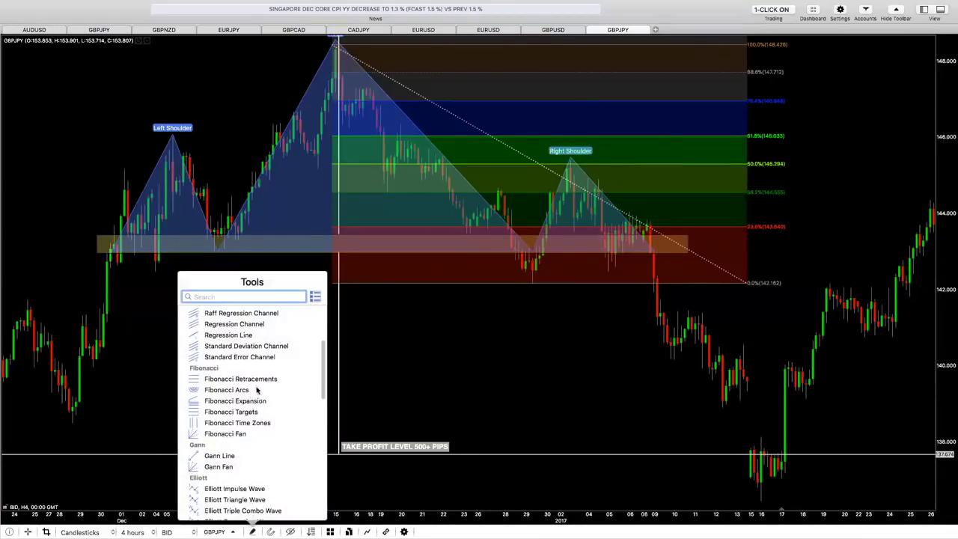
{"action": "scroll", "coordinate": [237, 468], "scroll_direction": "up", "scroll_amount": 5}
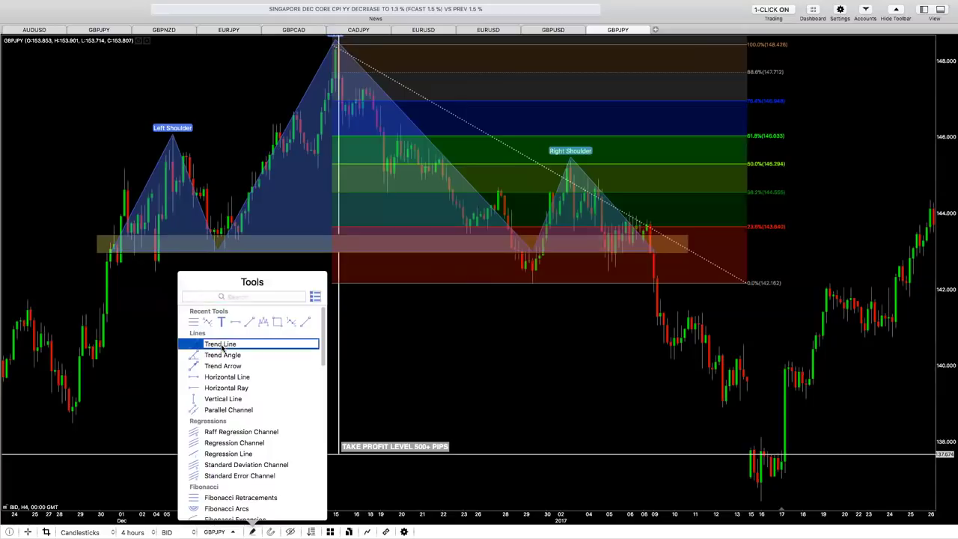
{"action": "left_click", "coordinate": [220, 344]}
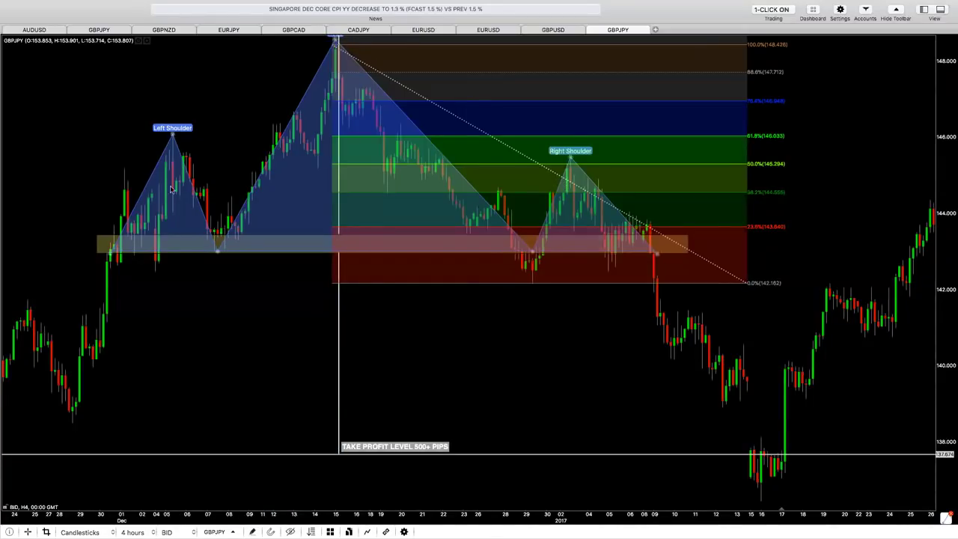
{"action": "scroll", "coordinate": [318, 366], "scroll_direction": "down", "scroll_amount": 3}
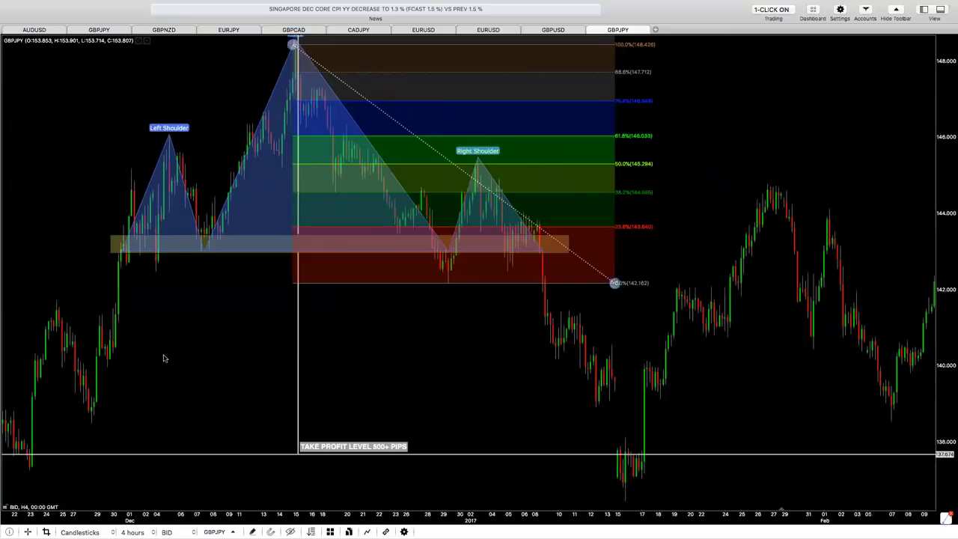
{"action": "left_click", "coordinate": [446, 391]}
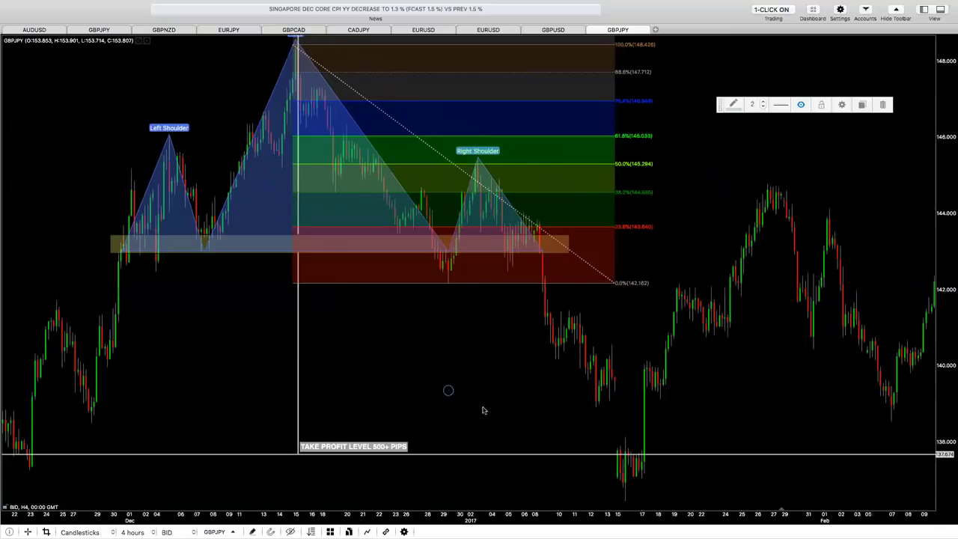
{"action": "left_click", "coordinate": [506, 408]}
{"action": "key", "text": "Delete"}
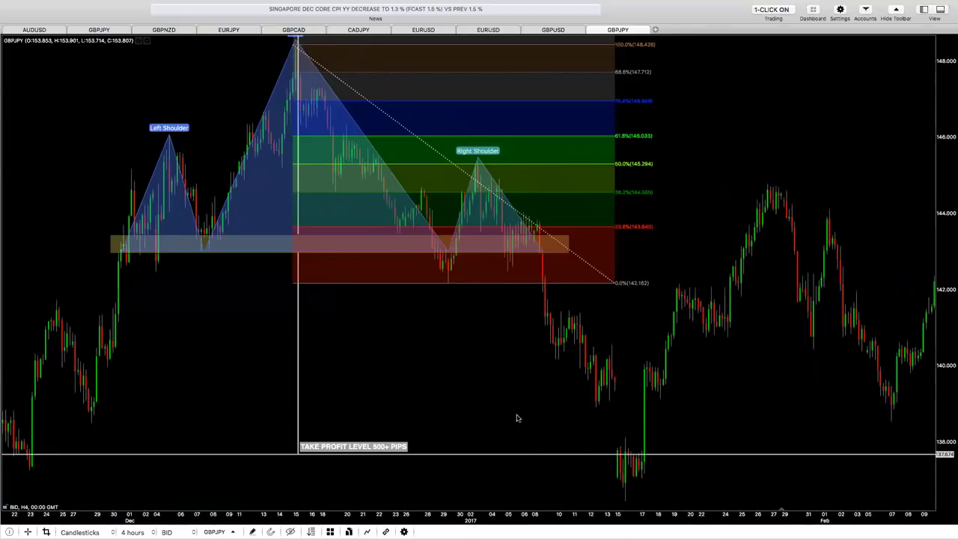
- Draw a rising Trend Line from the mid-November low near 134 up along the swing lows before the left shoulder
{"action": "scroll", "coordinate": [522, 414], "scroll_direction": "left", "scroll_amount": 3}
{"action": "left_click", "coordinate": [252, 531]}
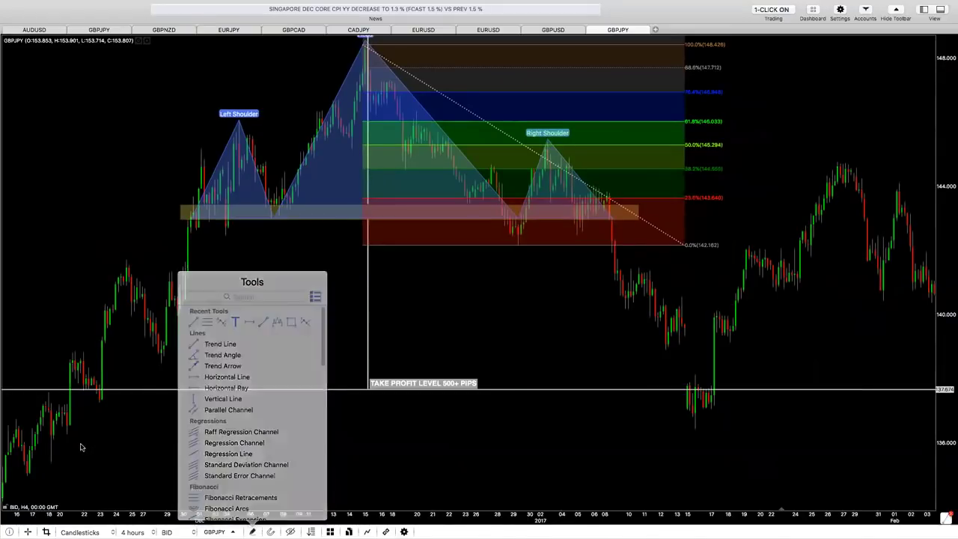
{"action": "left_click", "coordinate": [50, 469]}
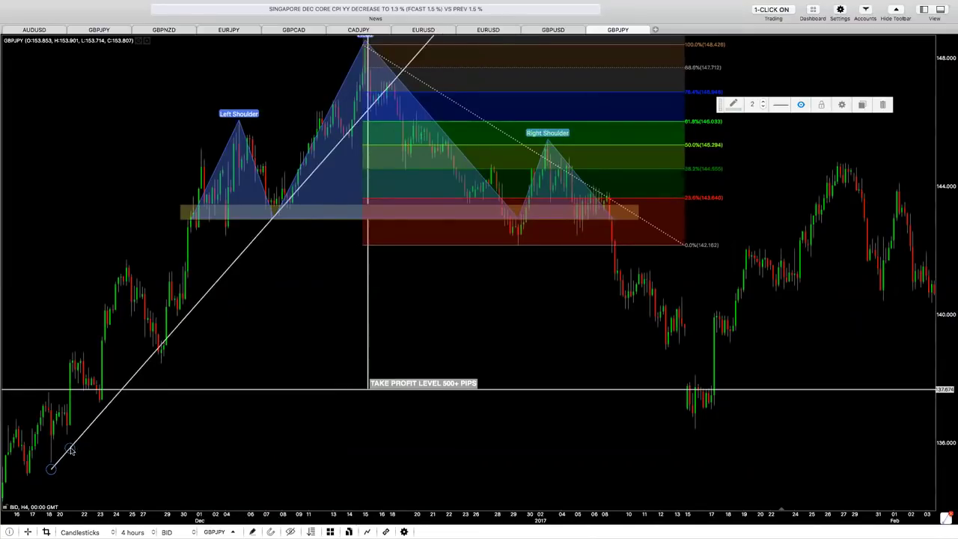
{"action": "left_click", "coordinate": [72, 449]}
{"action": "left_click_drag", "start_coordinate": [50, 469], "coordinate": [6, 502]}
{"action": "left_click_drag", "start_coordinate": [72, 449], "coordinate": [71, 447]}
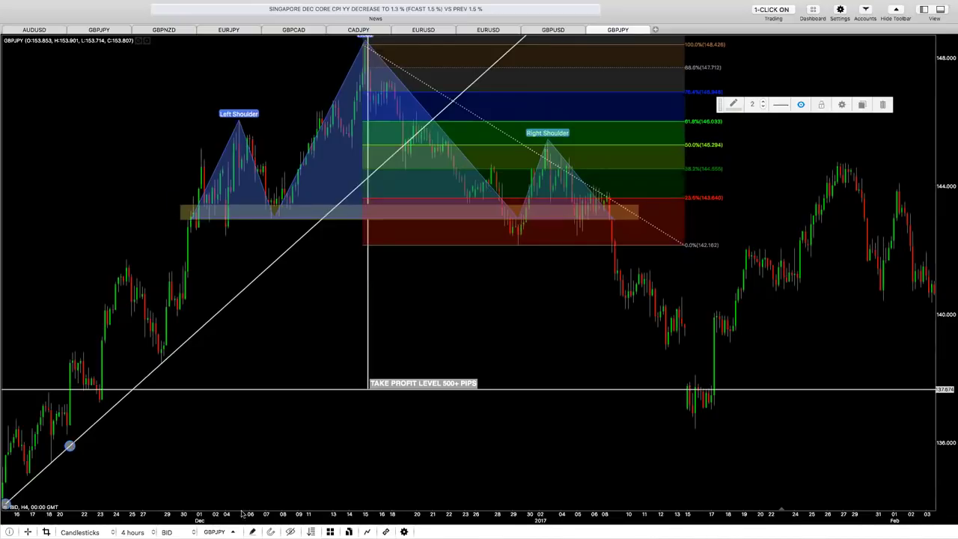
- Draw a falling Trend Line from the head's peak down across the top of the right shoulder
{"action": "left_click", "coordinate": [252, 531]}
{"action": "left_click", "coordinate": [209, 345]}
{"action": "left_click_drag", "start_coordinate": [365, 46], "coordinate": [401, 66]}
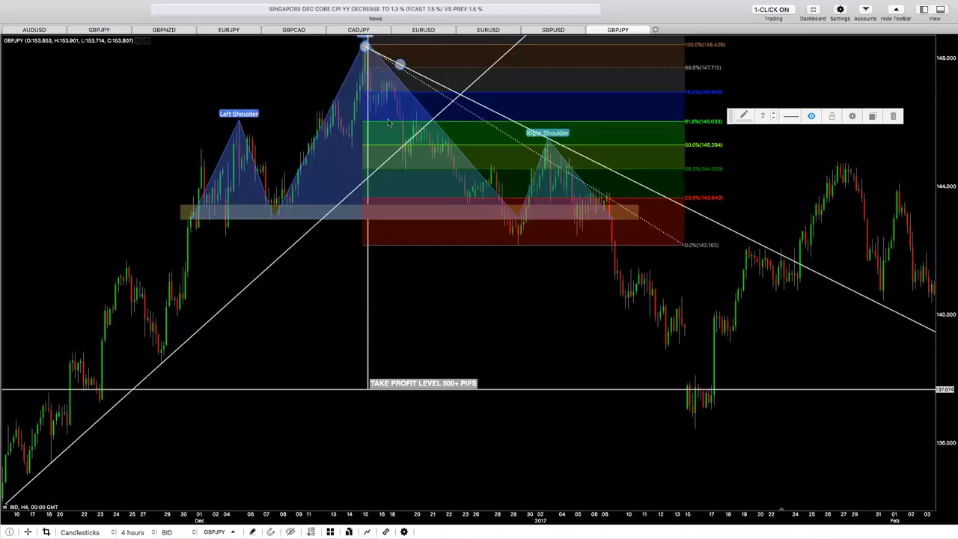
- Delete the rising Trend Line that starts at the mid-November low
{"action": "key", "text": "Delete"}
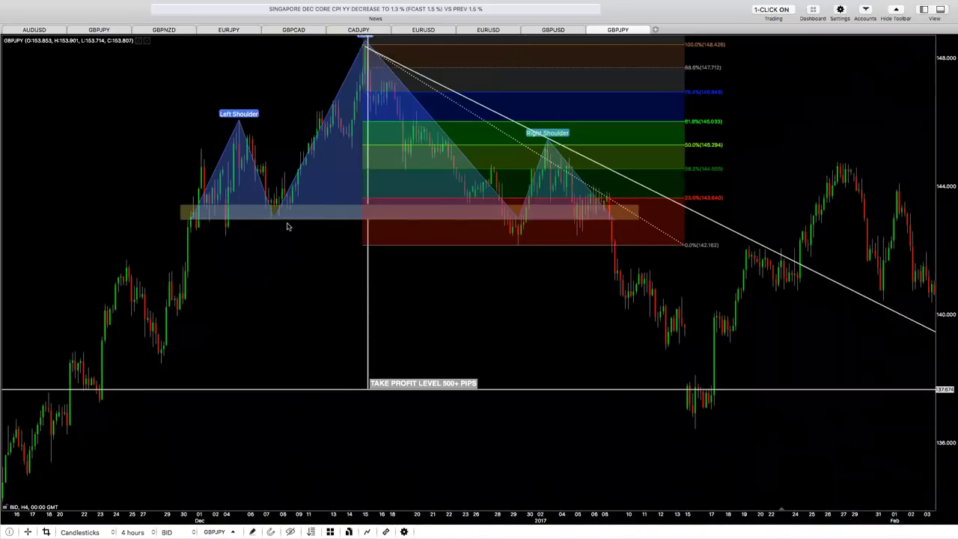
{"action": "scroll", "coordinate": [662, 212], "scroll_direction": "down", "scroll_amount": 4}
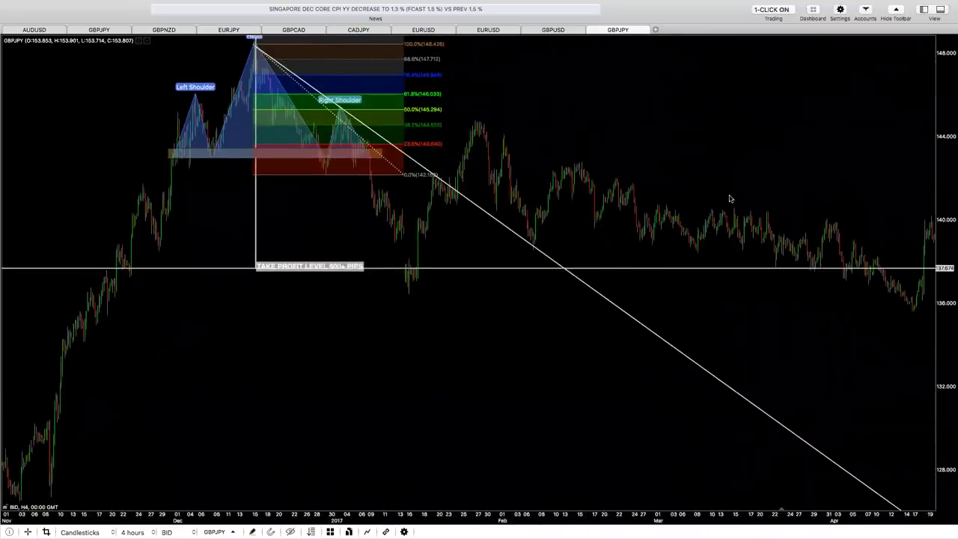
{"action": "scroll", "coordinate": [729, 198], "scroll_direction": "left", "scroll_amount": 5}
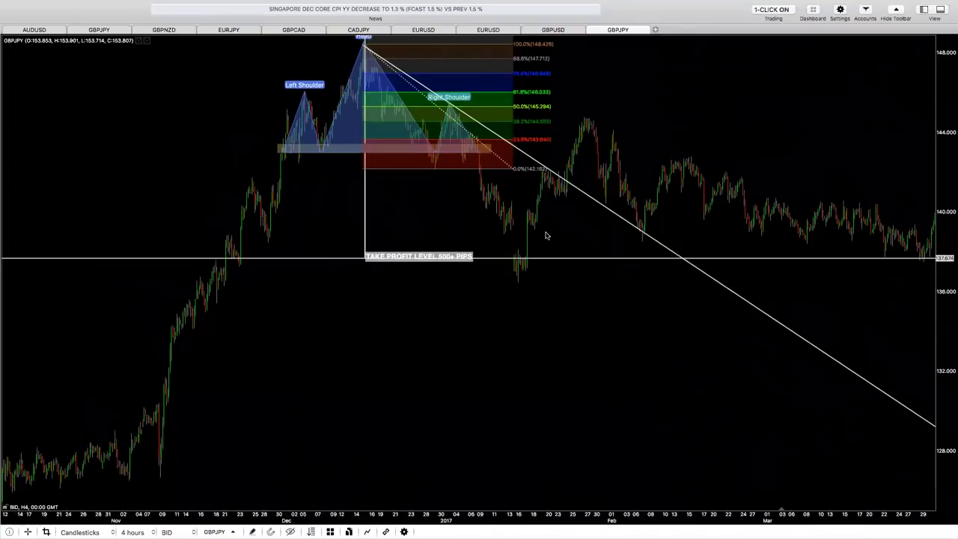
- Draw a falling Trend Line from the head's peak across the late-January high, extending to the mid-April highs
{"action": "scroll", "coordinate": [697, 183], "scroll_direction": "up", "scroll_amount": 5}
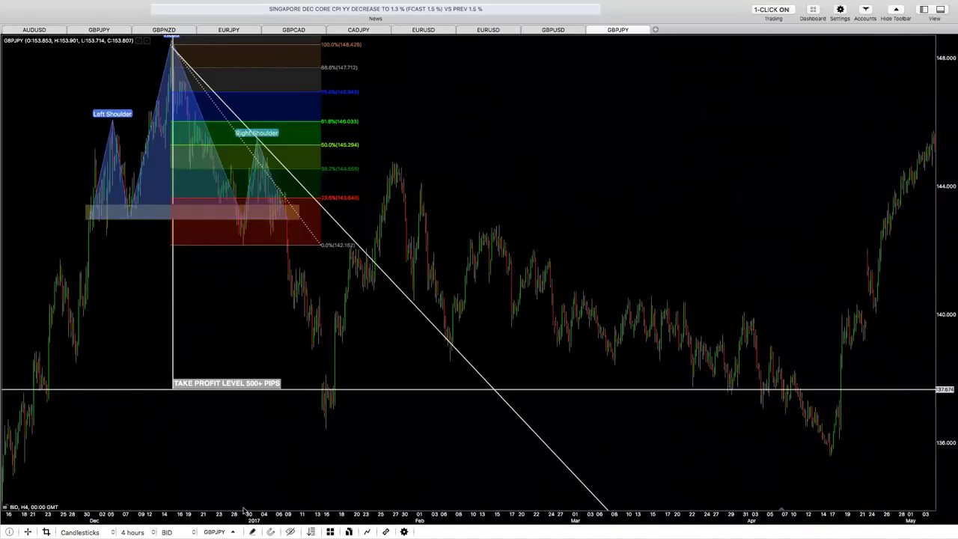
{"action": "left_click", "coordinate": [252, 531]}
{"action": "left_click", "coordinate": [232, 341]}
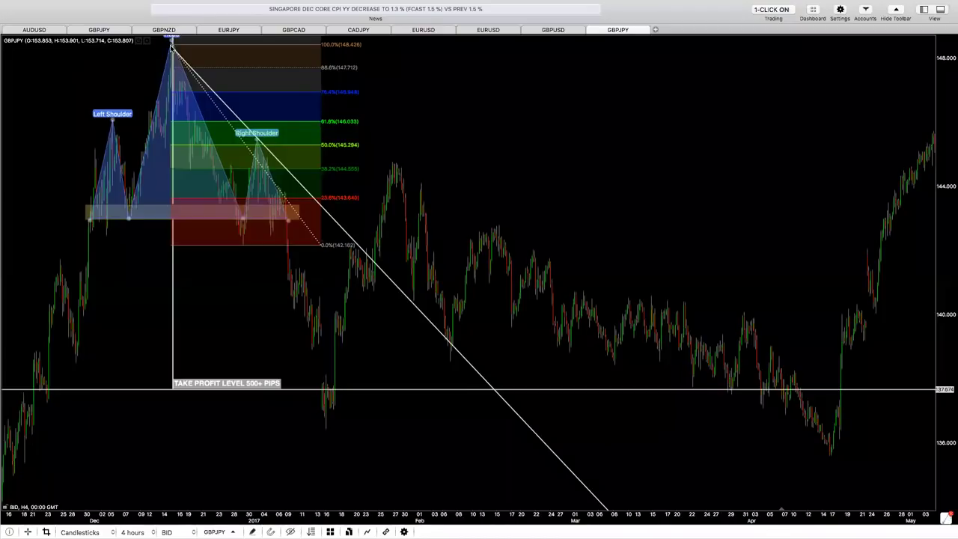
{"action": "left_click", "coordinate": [171, 46]}
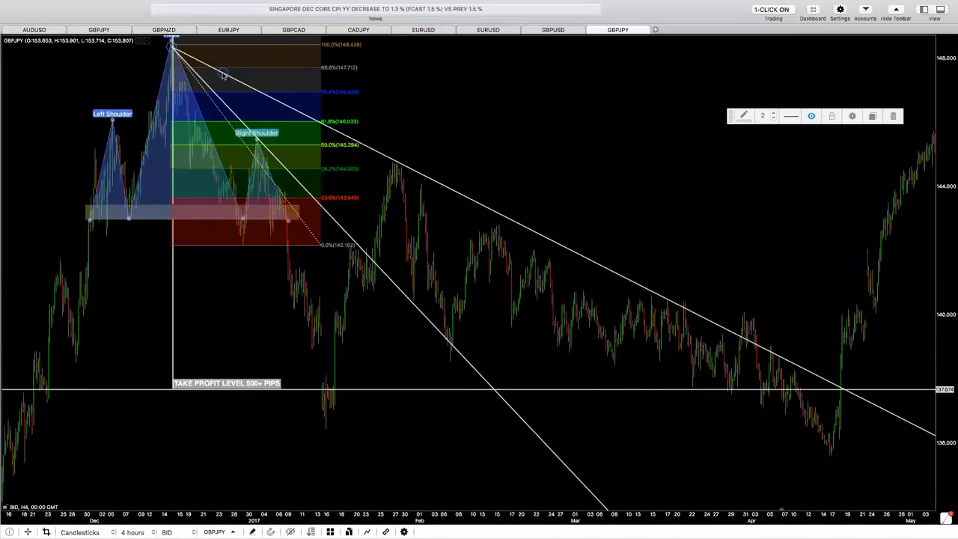
{"action": "left_click", "coordinate": [222, 74]}
{"action": "left_click", "coordinate": [557, 181]}
{"action": "left_click_drag", "start_coordinate": [539, 182], "coordinate": [302, 194]}
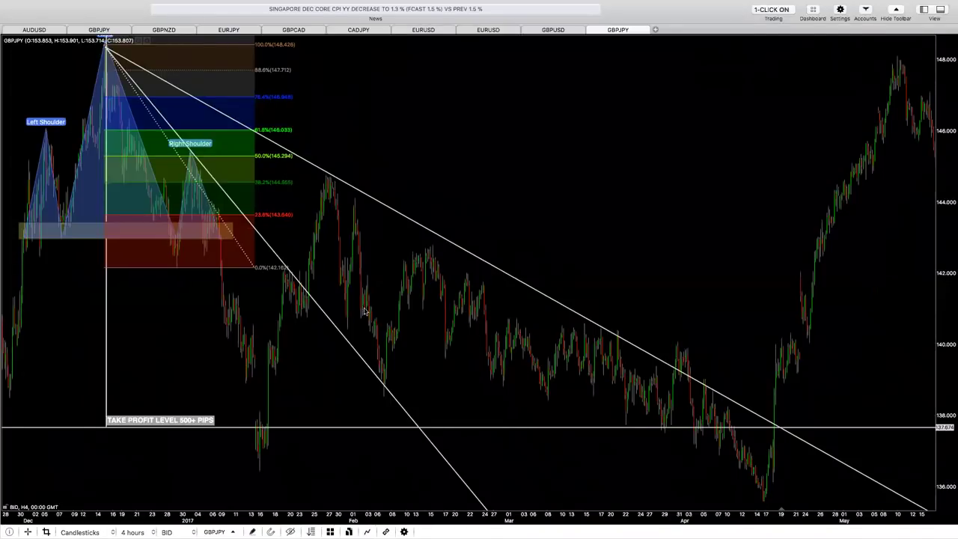
{"action": "scroll", "coordinate": [539, 173], "scroll_direction": "left", "scroll_amount": 5}
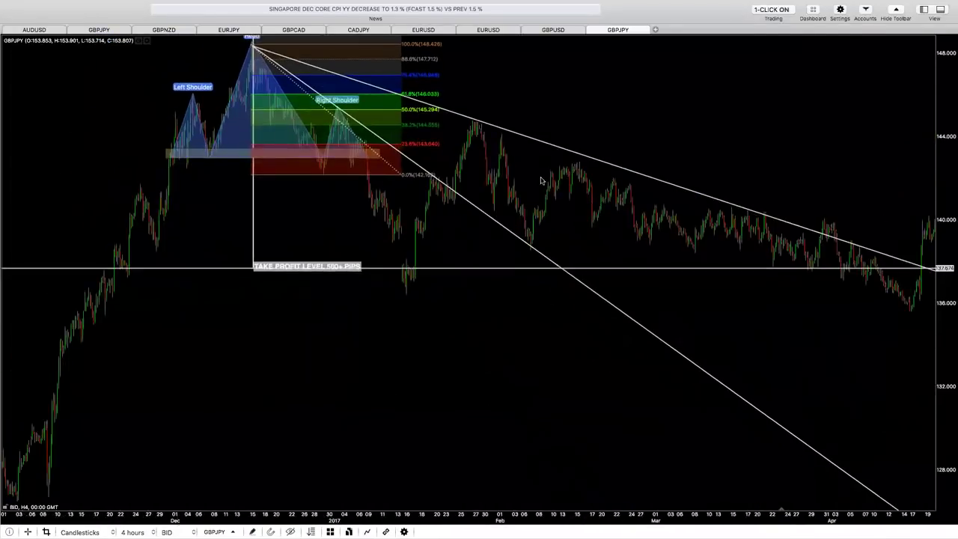
- Delete both falling Trend Lines that start at the head's peak
{"action": "left_click", "coordinate": [552, 146]}
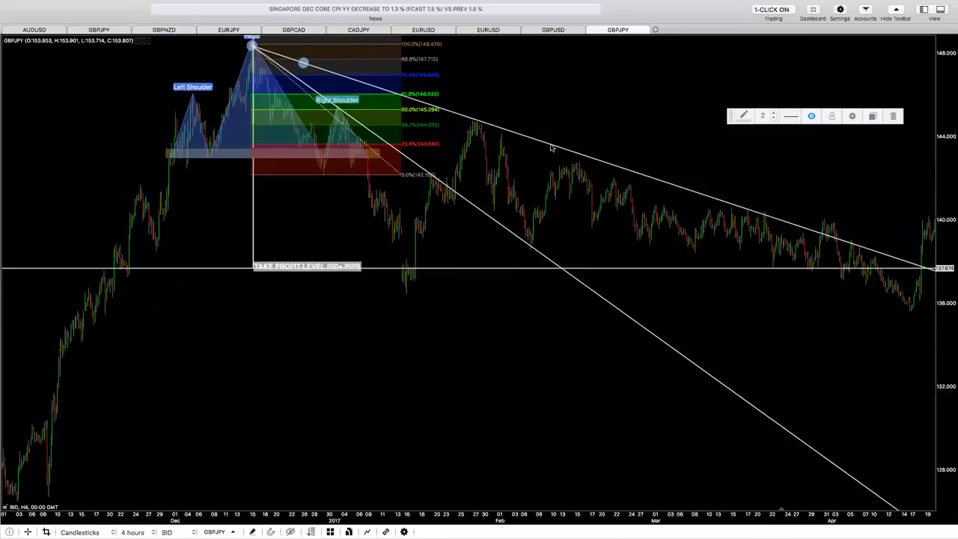
{"action": "key", "text": "Delete"}
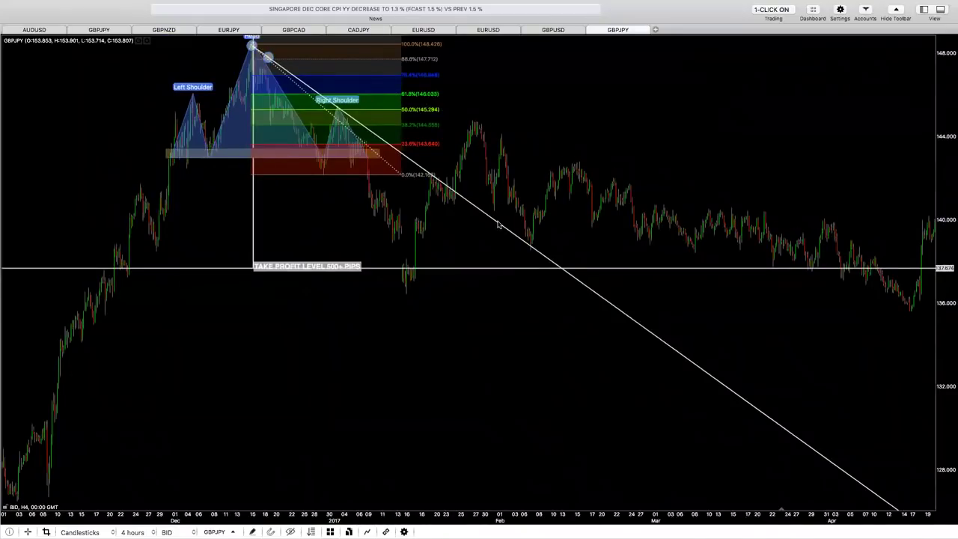
{"action": "left_click", "coordinate": [497, 224]}
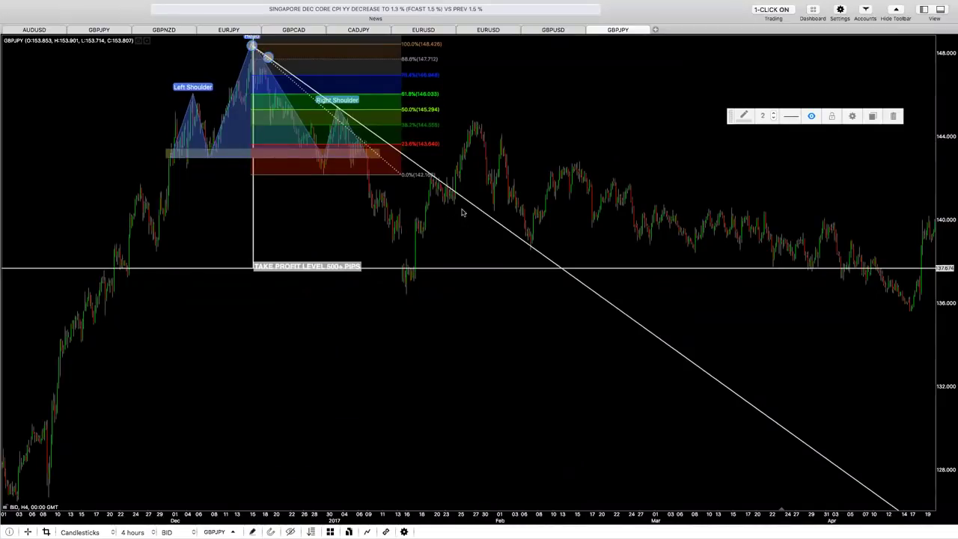
{"action": "key", "text": "Delete"}
- Review the decline to the take profit level and show the GBPJPY history from April 2016 to January 2018 on 1 day candles
{"action": "scroll", "coordinate": [357, 173], "scroll_direction": "up", "scroll_amount": 5}
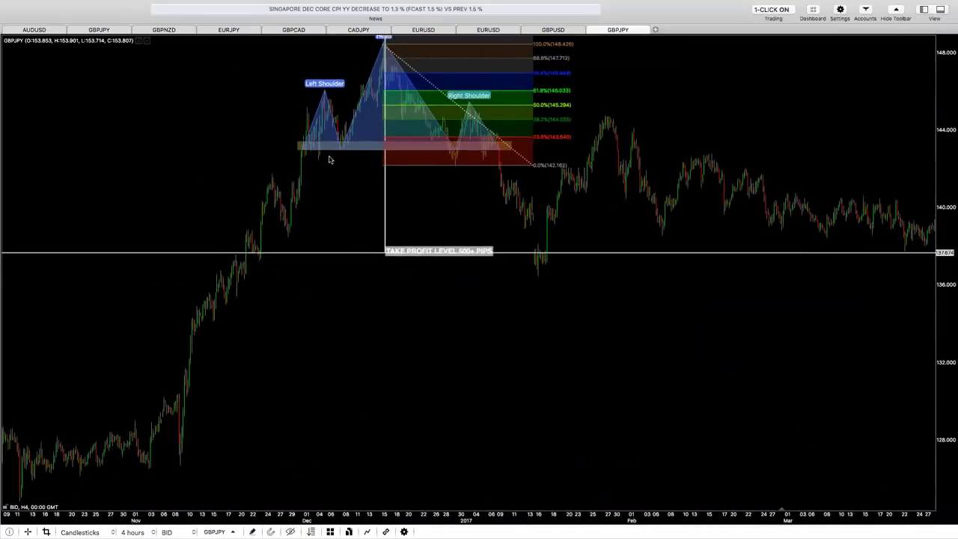
{"action": "scroll", "coordinate": [356, 174], "scroll_direction": "left", "scroll_amount": 10}
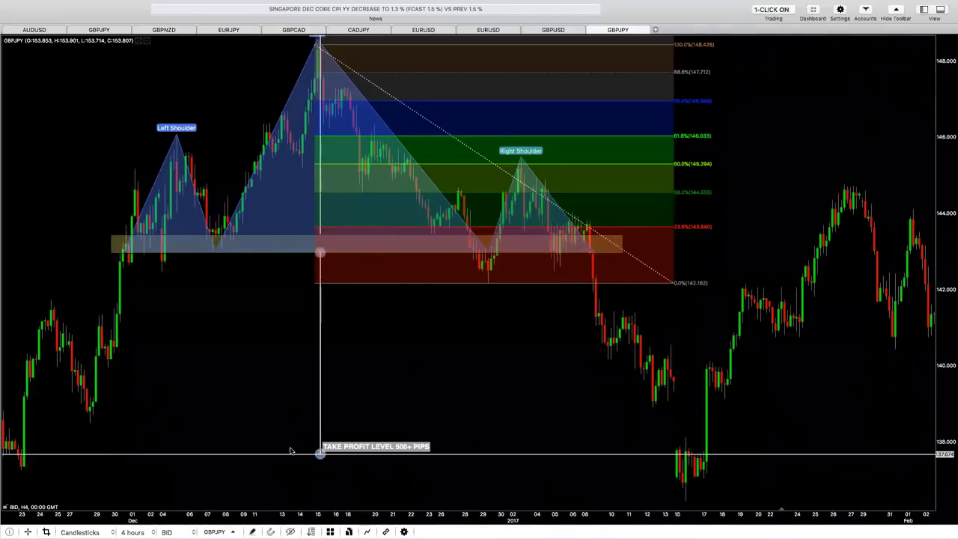
{"action": "left_click", "coordinate": [666, 454]}
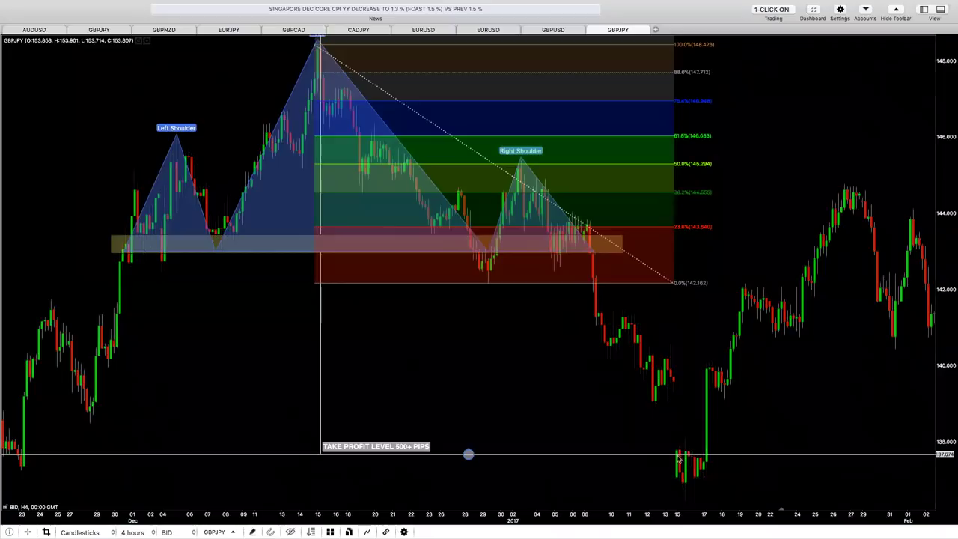
{"action": "left_click", "coordinate": [674, 283]}
{"action": "left_click", "coordinate": [133, 532]}
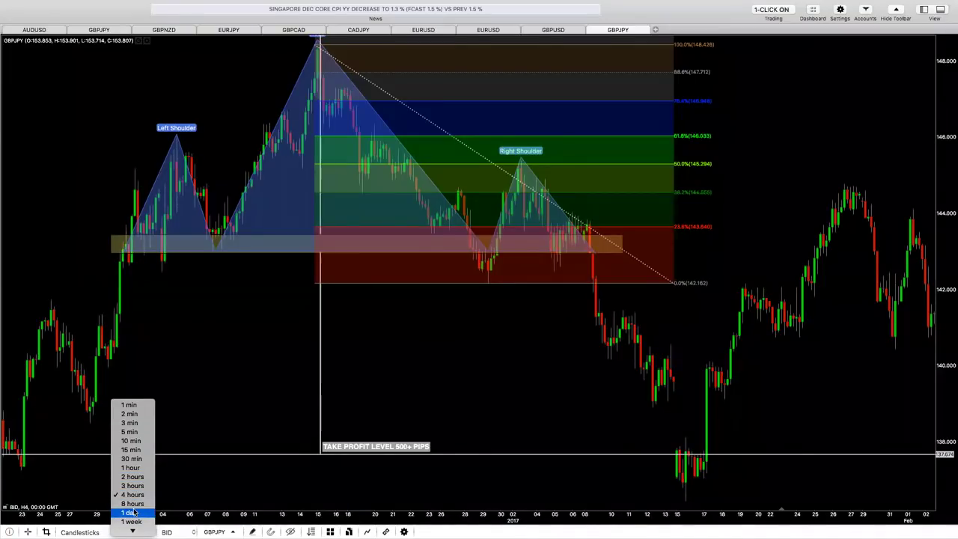
{"action": "left_click", "coordinate": [130, 512]}
{"action": "scroll", "coordinate": [500, 319], "scroll_direction": "down", "scroll_amount": 6}
{"action": "scroll", "coordinate": [654, 353], "scroll_direction": "up", "scroll_amount": 3}
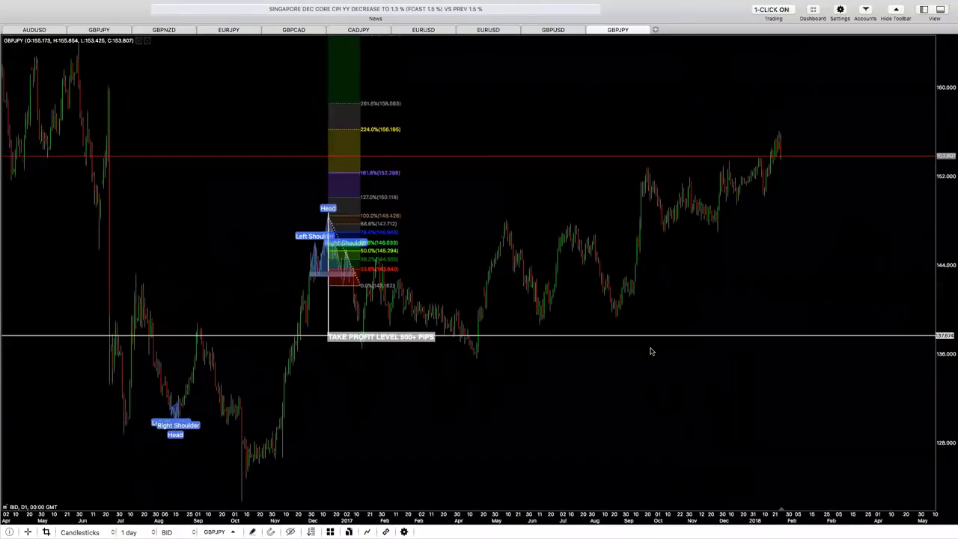
- Draw a rising Segment from the July 2016 high at about 143 to just past the January 2018 high at about 156
{"action": "left_click", "coordinate": [252, 531]}
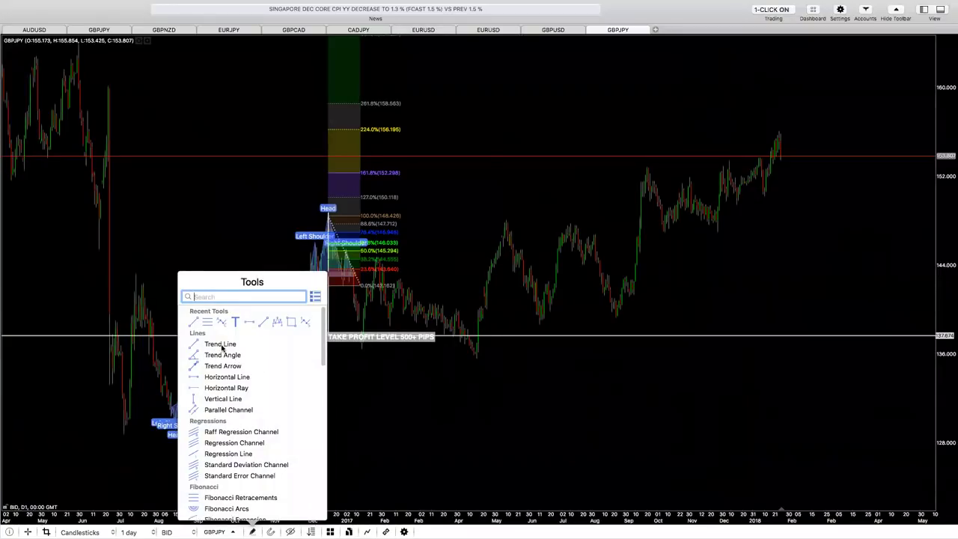
{"action": "scroll", "coordinate": [212, 362], "scroll_direction": "down", "scroll_amount": 10}
{"action": "scroll", "coordinate": [246, 476], "scroll_direction": "down", "scroll_amount": 3}
{"action": "left_click", "coordinate": [219, 505]}
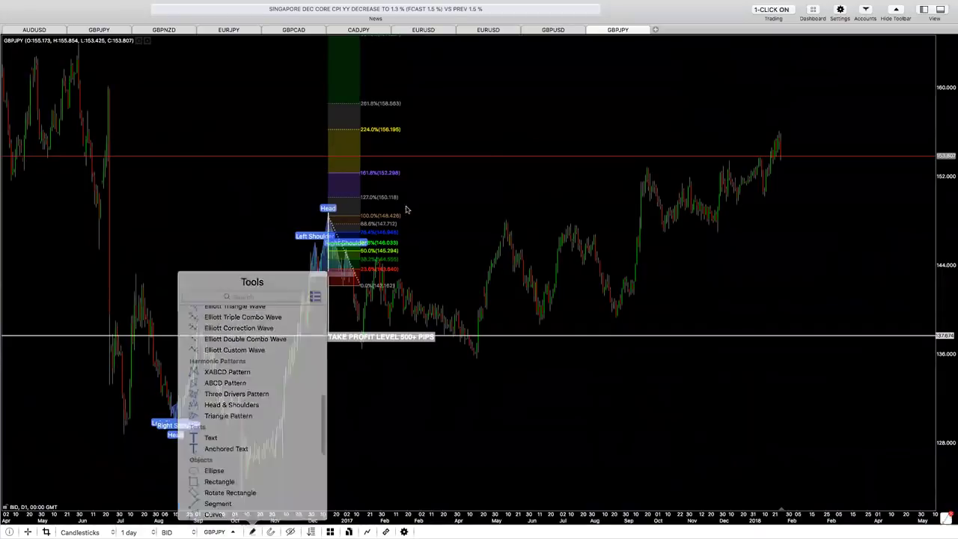
{"action": "mouse_move", "coordinate": [136, 274]}
{"action": "left_mouse_down"}
{"action": "mouse_move", "coordinate": [320, 257]}
{"action": "mouse_move", "coordinate": [754, 154]}
{"action": "mouse_move", "coordinate": [793, 132]}
{"action": "left_mouse_up"}
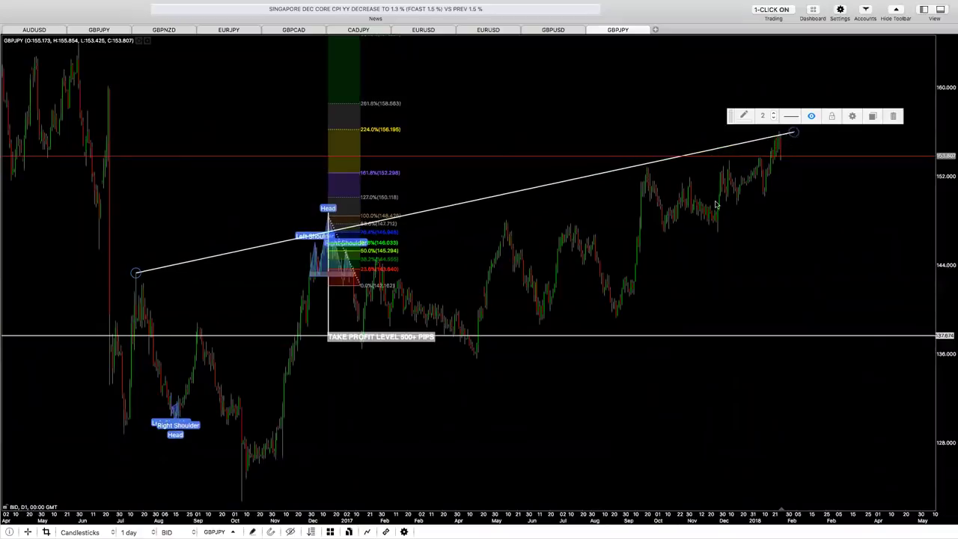
- Draw a rising Segment from the October 2016 low at about 122.6 under the later swing lows to about 153.8 in February 2018
{"action": "left_click", "coordinate": [252, 531]}
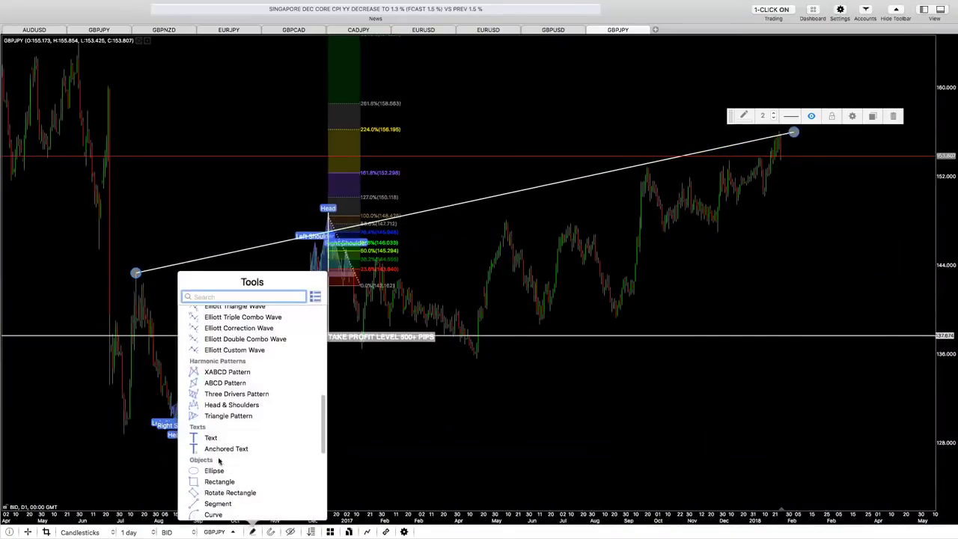
{"action": "left_click", "coordinate": [211, 504]}
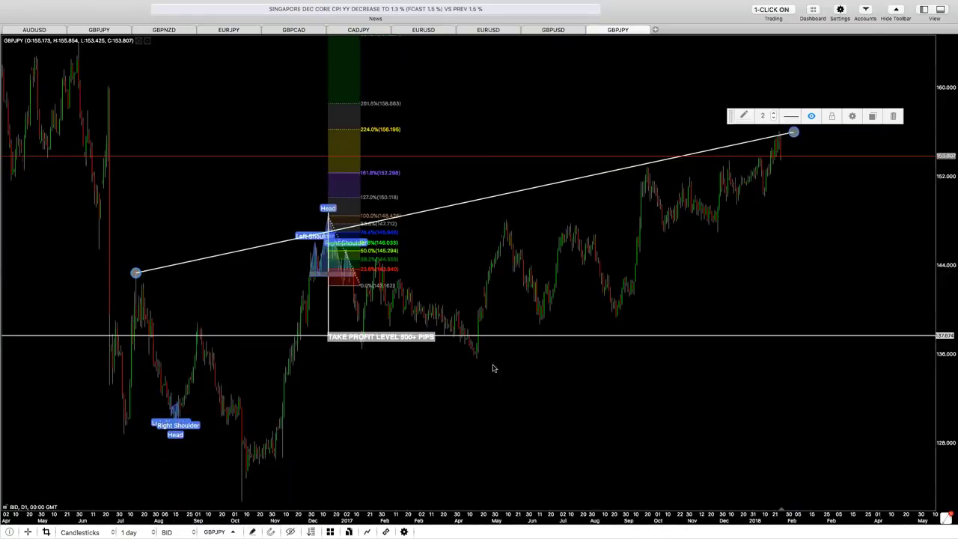
{"action": "left_click_drag", "start_coordinate": [239, 501], "coordinate": [854, 158]}
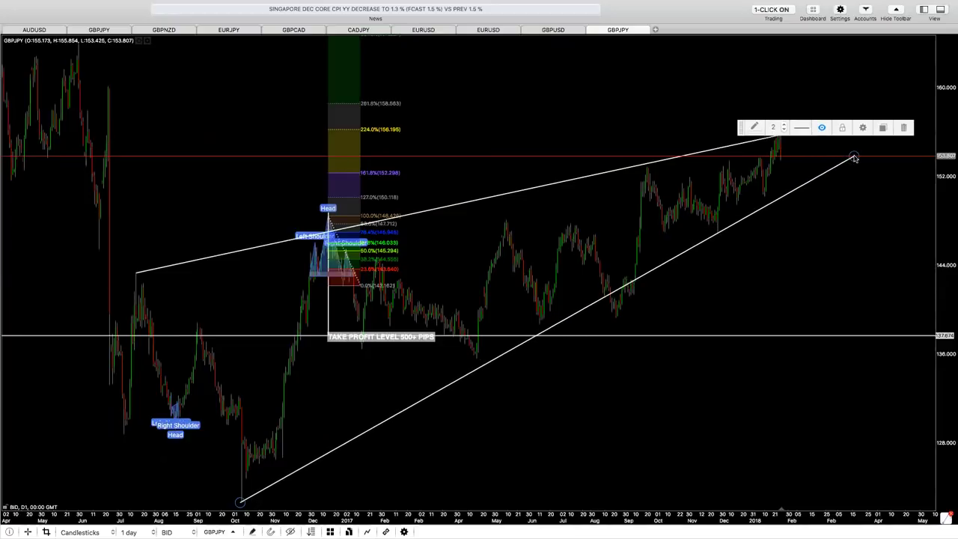
{"action": "left_click", "coordinate": [828, 216]}
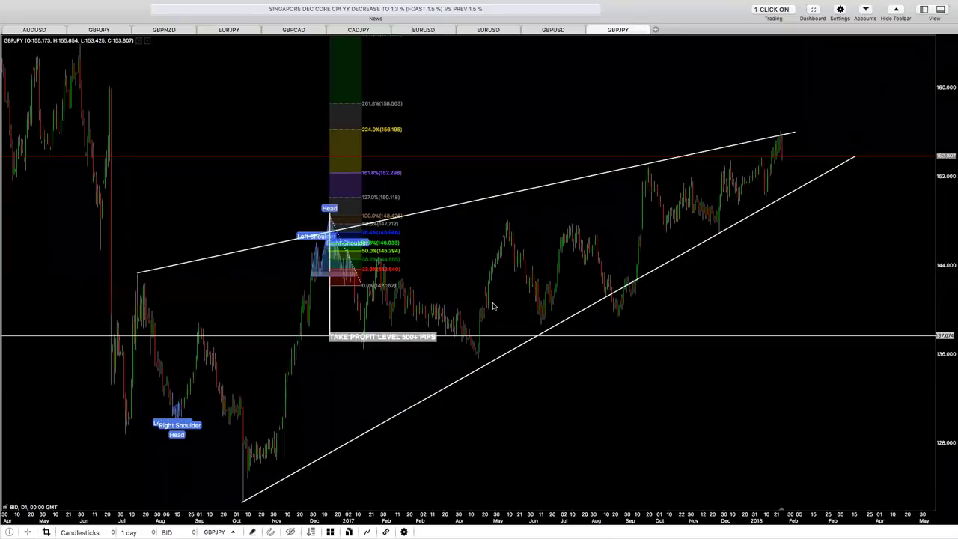
- Delete both rising Segments from the daily chart
{"action": "left_click", "coordinate": [395, 415]}
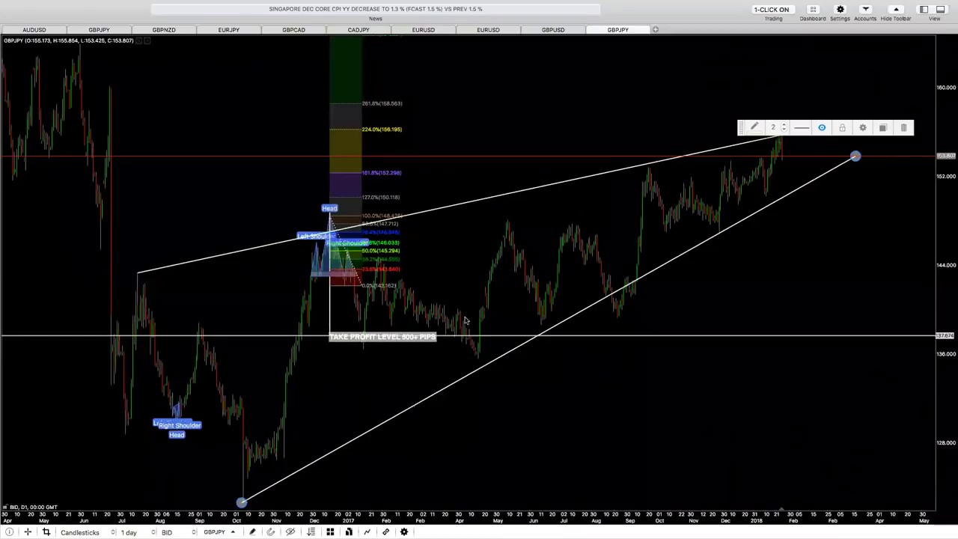
{"action": "key", "text": "Delete"}
{"action": "left_click", "coordinate": [436, 204]}
{"action": "key", "text": "Delete"}
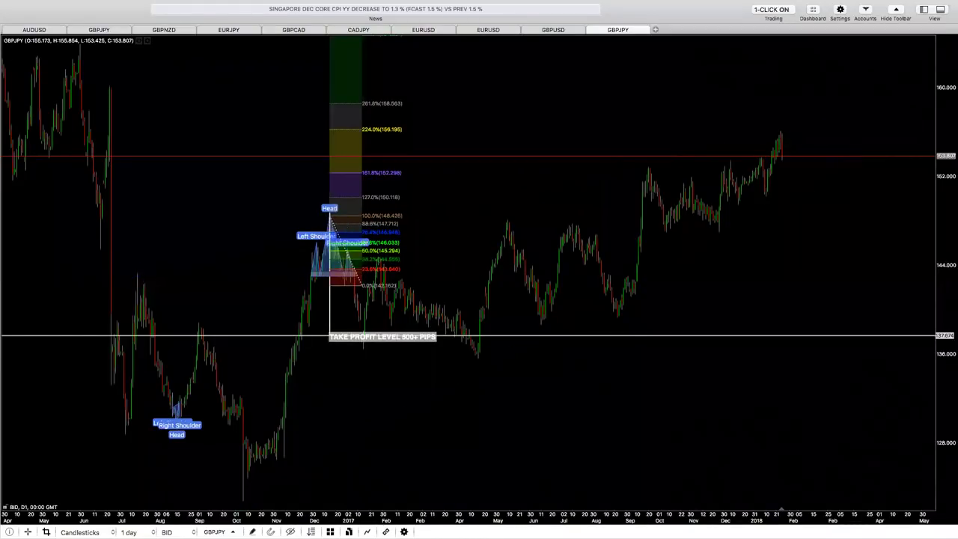
- Set the chart timeframe to 4 hours and bring the December 2016 head and shoulders pattern back into view
{"action": "left_click", "coordinate": [129, 532]}
{"action": "left_click", "coordinate": [133, 507]}
{"action": "scroll", "coordinate": [247, 413], "scroll_direction": "left", "scroll_amount": 15}
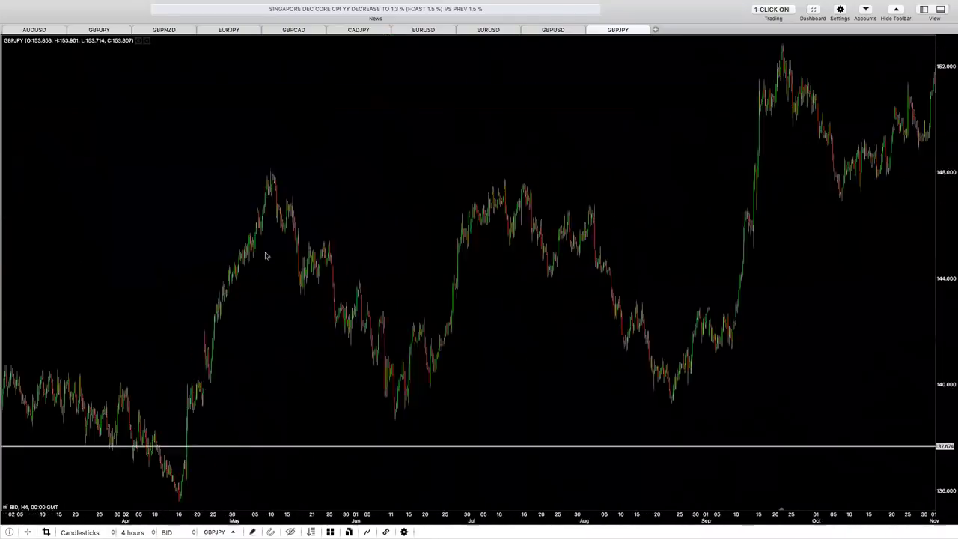
{"action": "scroll", "coordinate": [399, 326], "scroll_direction": "left", "scroll_amount": 10}
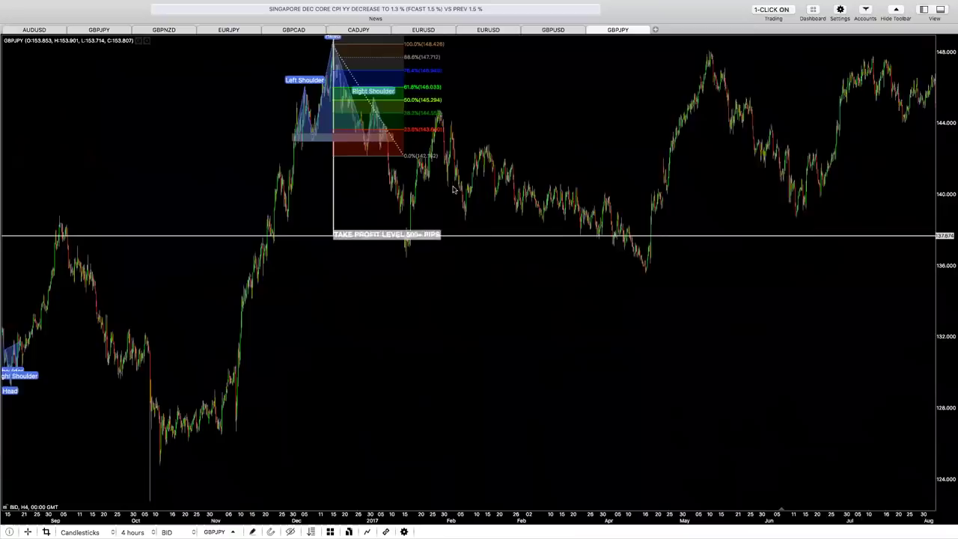
{"action": "scroll", "coordinate": [427, 188], "scroll_direction": "right", "scroll_amount": 3}
{"action": "scroll", "coordinate": [430, 189], "scroll_direction": "right", "scroll_amount": 2}
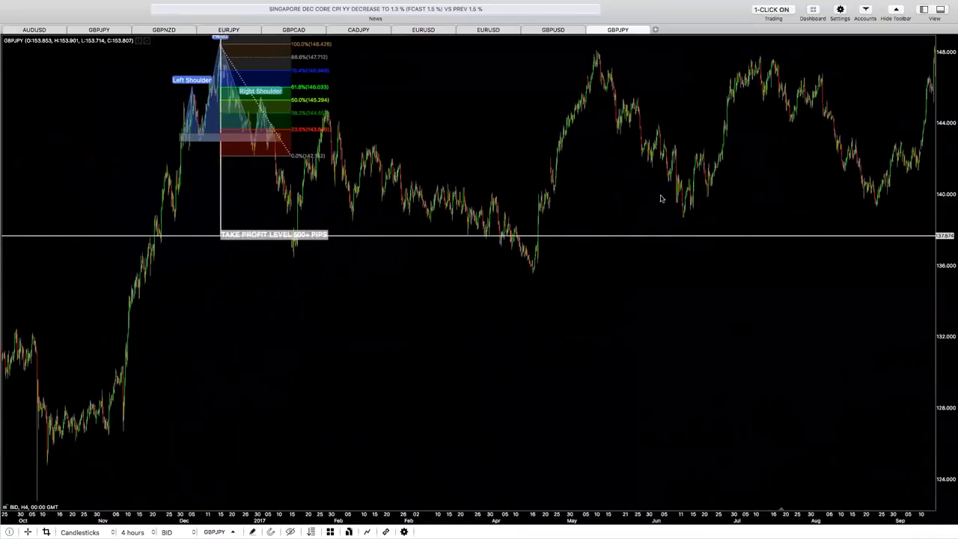
{"action": "scroll", "coordinate": [486, 182], "scroll_direction": "left", "scroll_amount": 5}
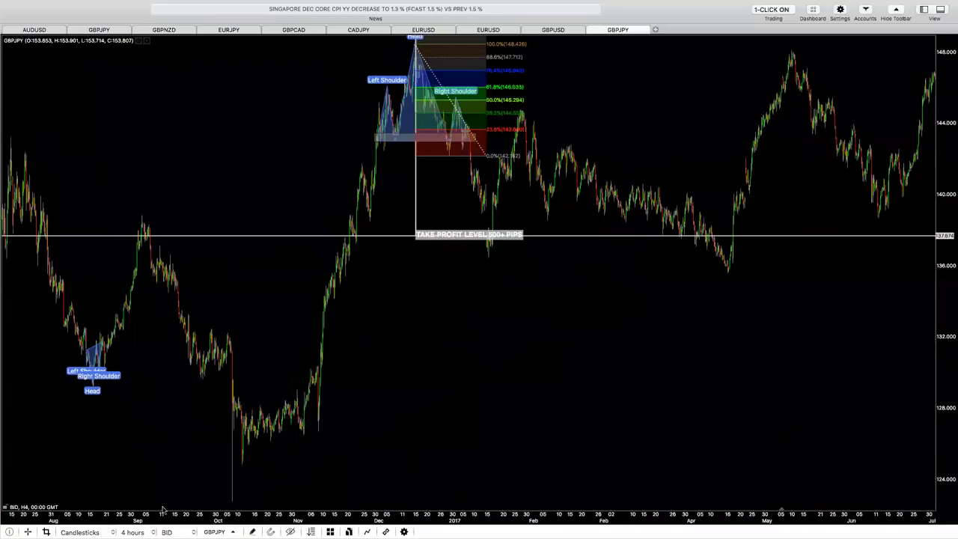
- Set the chart timeframe to 1 hour and show the December 2016 pattern together with its take profit level
{"action": "left_click", "coordinate": [132, 532]}
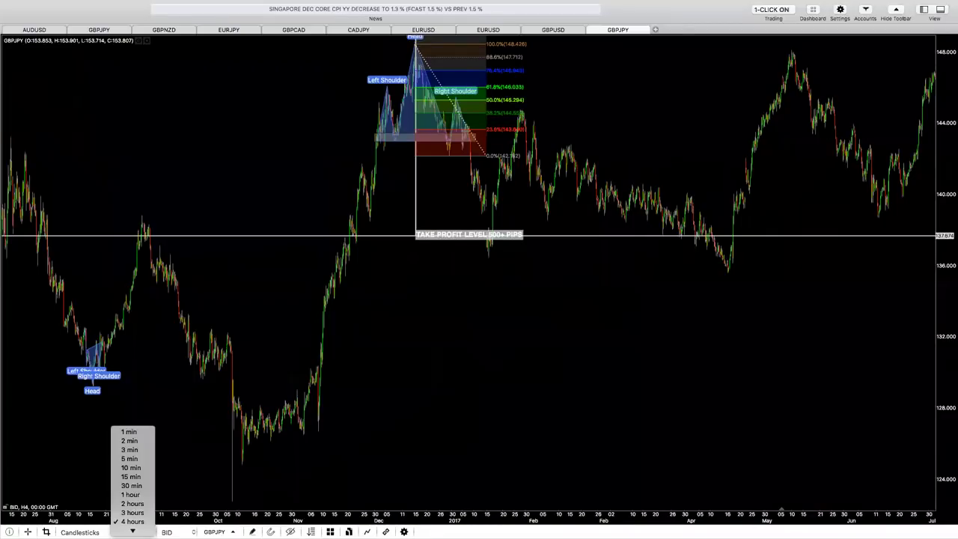
{"action": "left_click", "coordinate": [138, 500]}
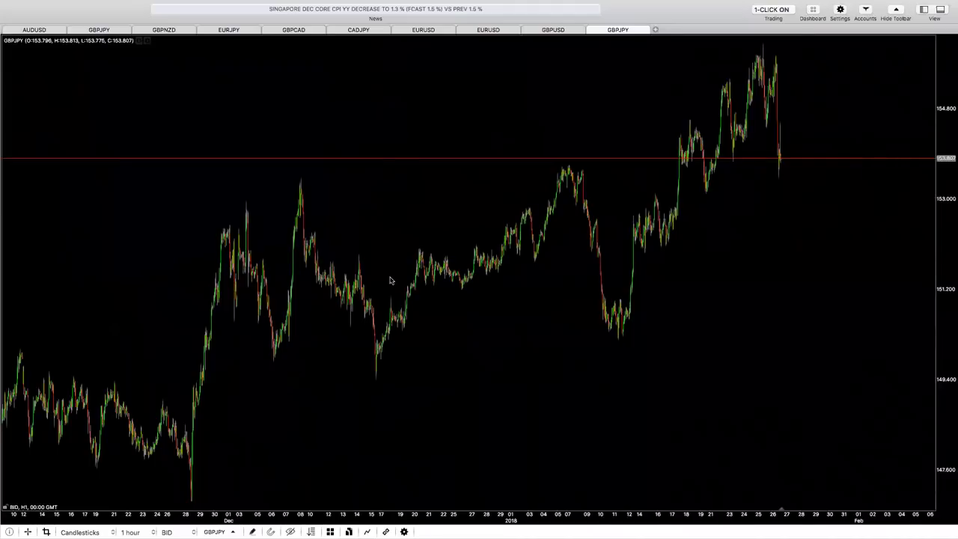
{"action": "scroll", "coordinate": [836, 368], "scroll_direction": "left", "scroll_amount": 15}
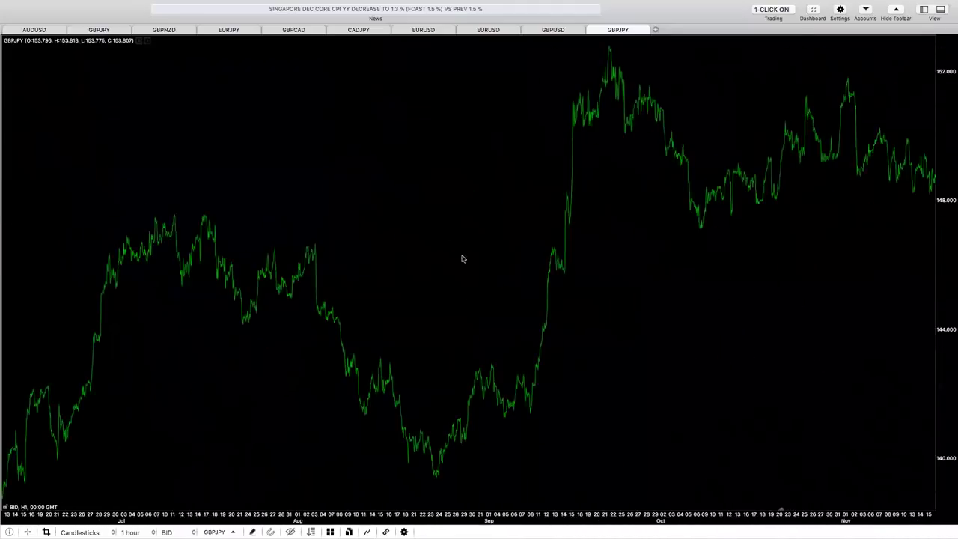
{"action": "scroll", "coordinate": [86, 228], "scroll_direction": "left", "scroll_amount": 15}
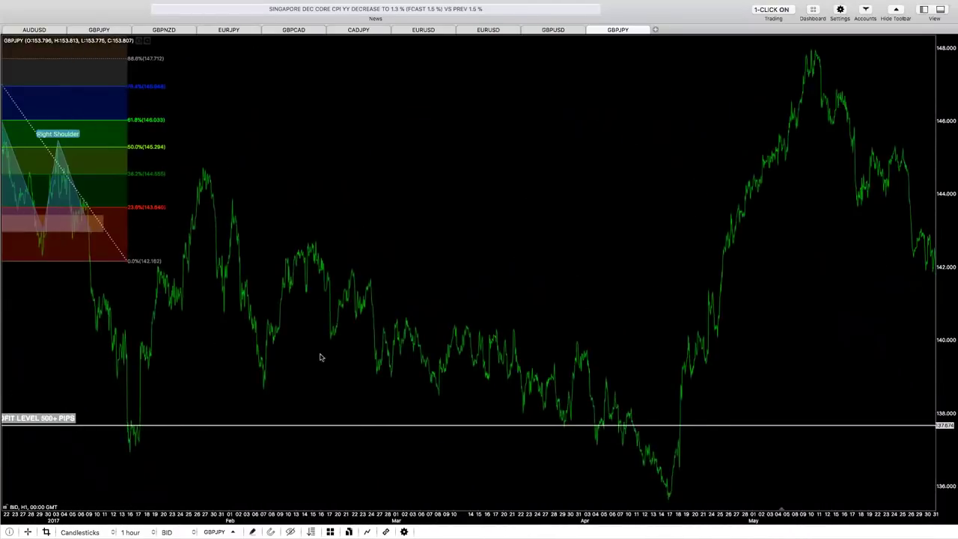
{"action": "scroll", "coordinate": [366, 220], "scroll_direction": "up", "scroll_amount": 5}
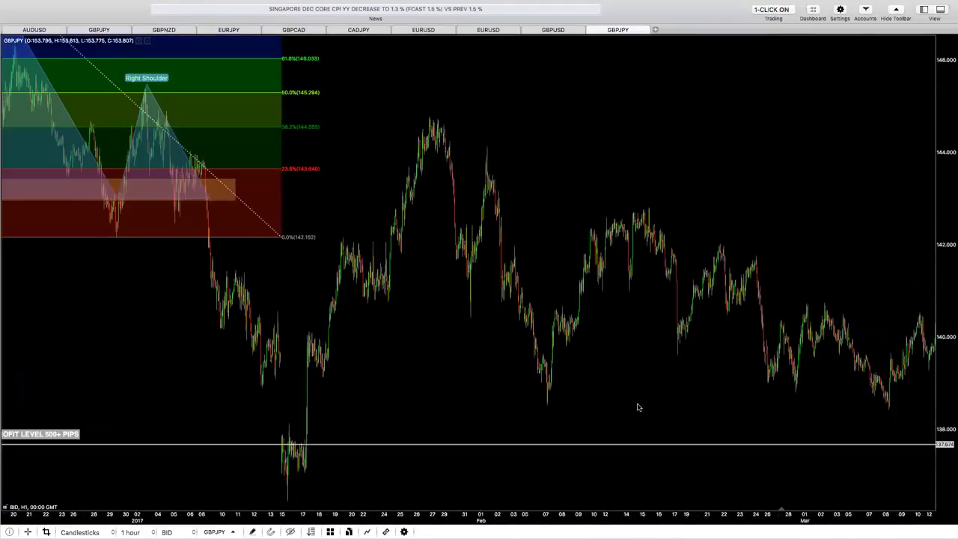
{"action": "scroll", "coordinate": [636, 403], "scroll_direction": "left", "scroll_amount": 10}
{"action": "scroll", "coordinate": [400, 312], "scroll_direction": "up", "scroll_amount": 2}
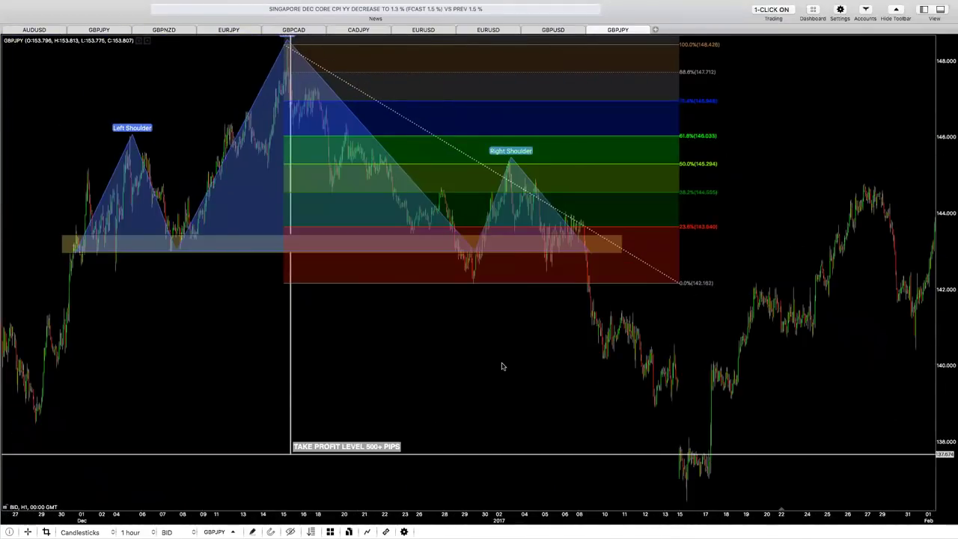
- Examine the right shoulder and the early-January 2017 break below the neckline zone up close on the 1 hour candles
{"action": "scroll", "coordinate": [426, 367], "scroll_direction": "up", "scroll_amount": 2}
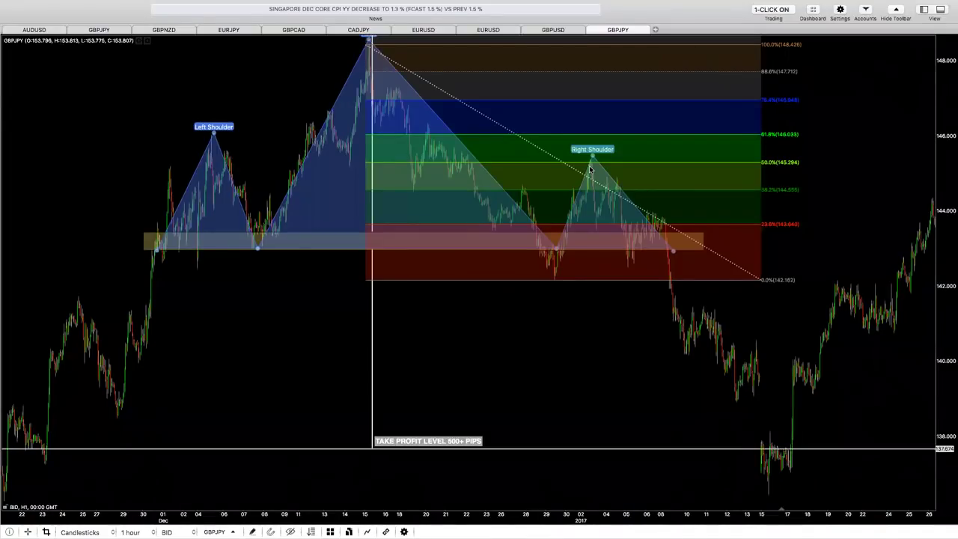
{"action": "scroll", "coordinate": [568, 179], "scroll_direction": "right", "scroll_amount": 5}
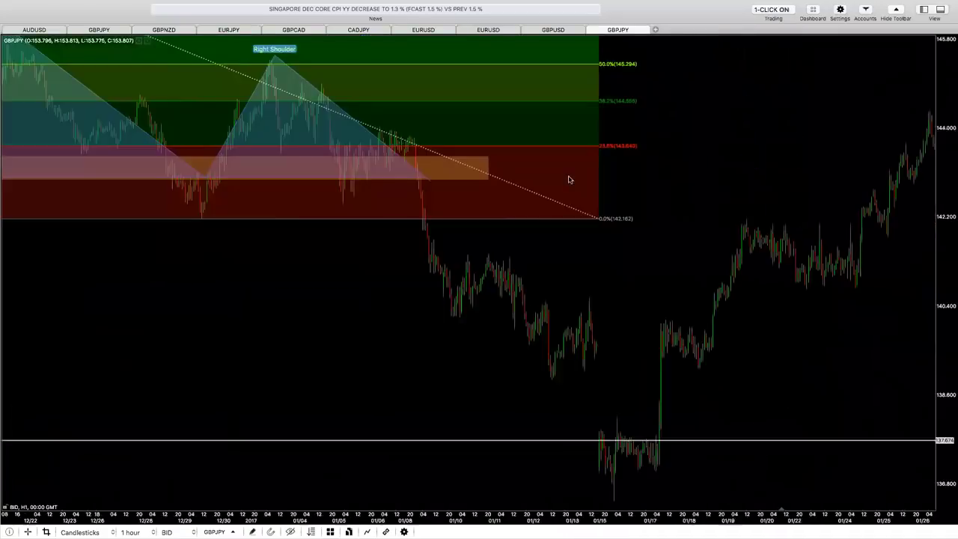
{"action": "scroll", "coordinate": [287, 273], "scroll_direction": "right", "scroll_amount": 10}
{"action": "scroll", "coordinate": [399, 316], "scroll_direction": "left", "scroll_amount": 15}
{"action": "scroll", "coordinate": [400, 316], "scroll_direction": "left", "scroll_amount": 15}
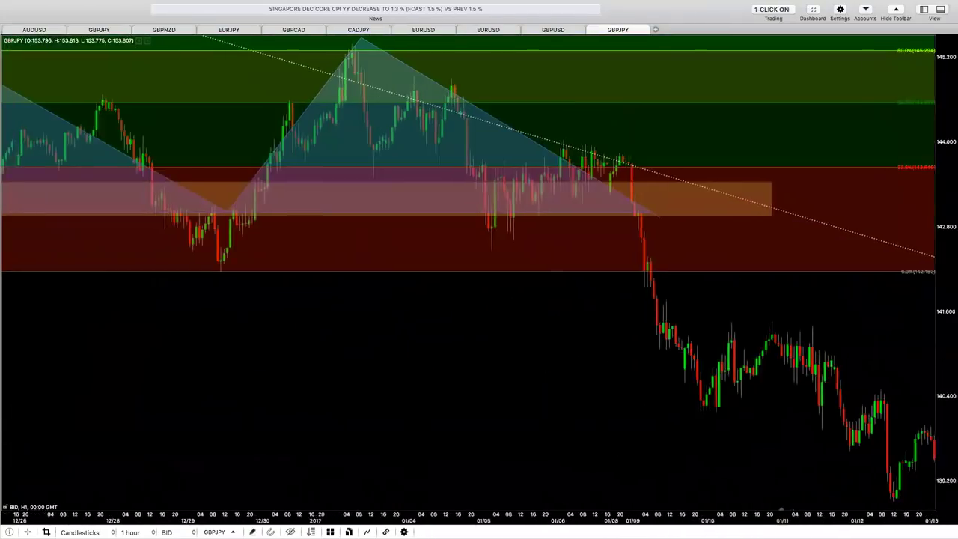
- Draw a trend line descending from the head's mid-December peak through the right shoulder's early-January peak on the 1 hour chart
{"action": "scroll", "coordinate": [653, 309], "scroll_direction": "right", "scroll_amount": 15}
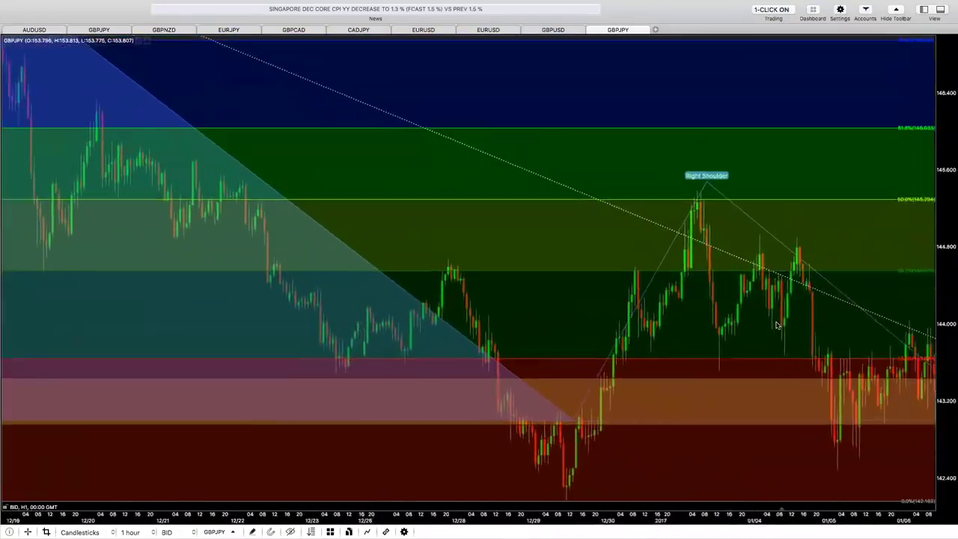
{"action": "scroll", "coordinate": [749, 397], "scroll_direction": "left", "scroll_amount": 10}
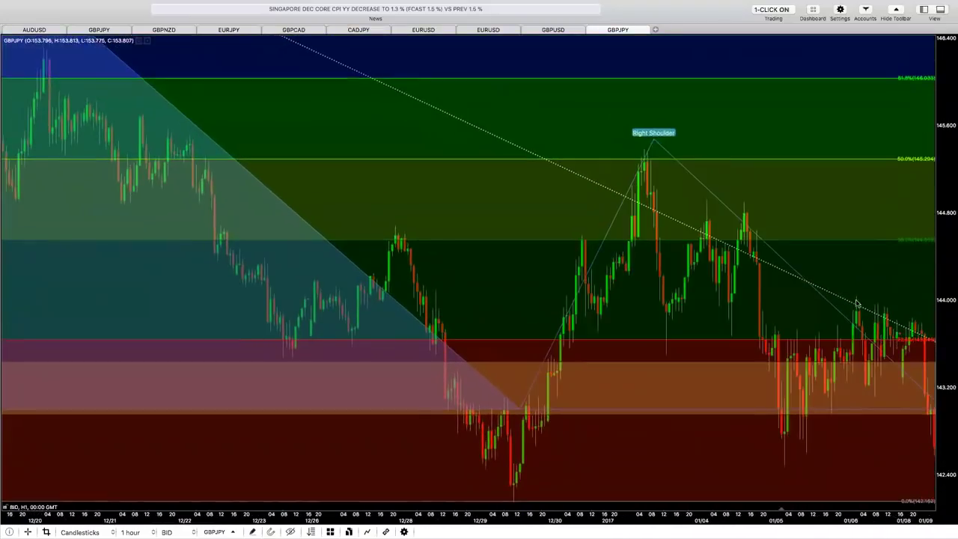
{"action": "scroll", "coordinate": [588, 263], "scroll_direction": "right", "scroll_amount": 3}
{"action": "scroll", "coordinate": [589, 264], "scroll_direction": "down", "scroll_amount": 5}
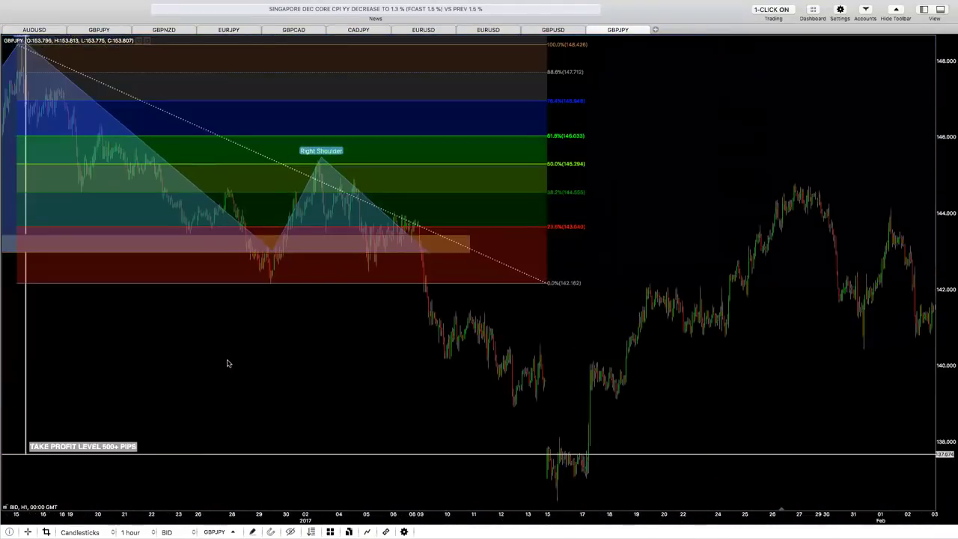
{"action": "scroll", "coordinate": [229, 364], "scroll_direction": "left", "scroll_amount": 5}
{"action": "left_click", "coordinate": [252, 531]}
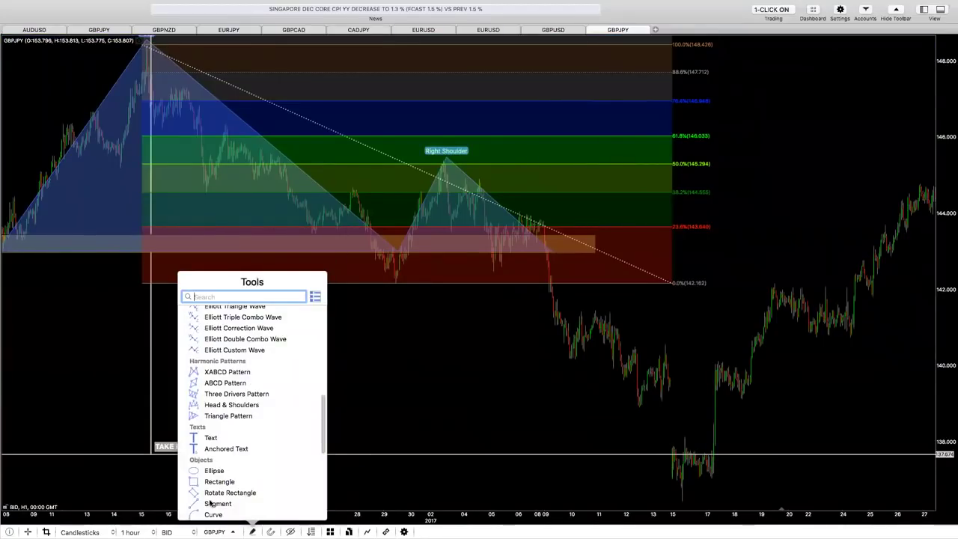
{"action": "scroll", "coordinate": [228, 404], "scroll_direction": "up", "scroll_amount": 15}
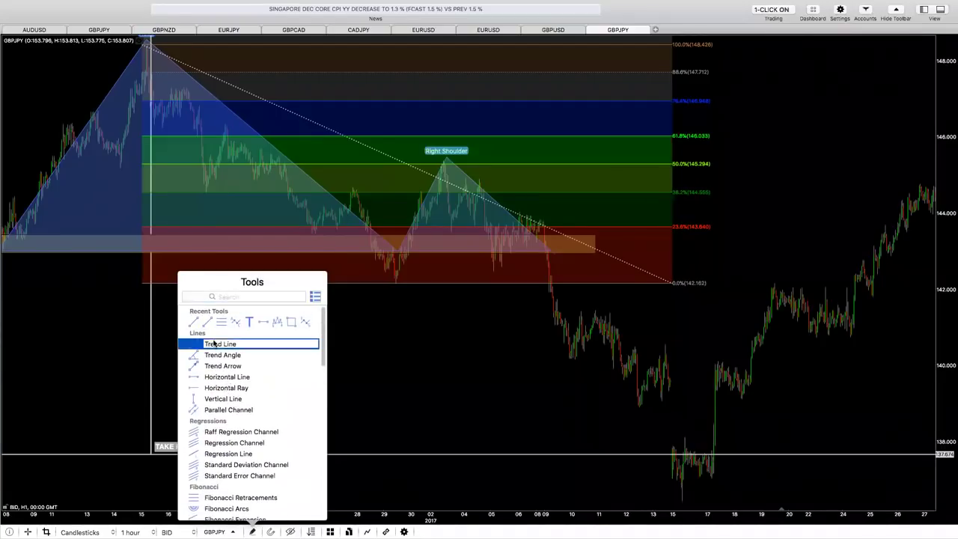
{"action": "left_click", "coordinate": [220, 344]}
{"action": "left_click_drag", "start_coordinate": [147, 50], "coordinate": [372, 135]}
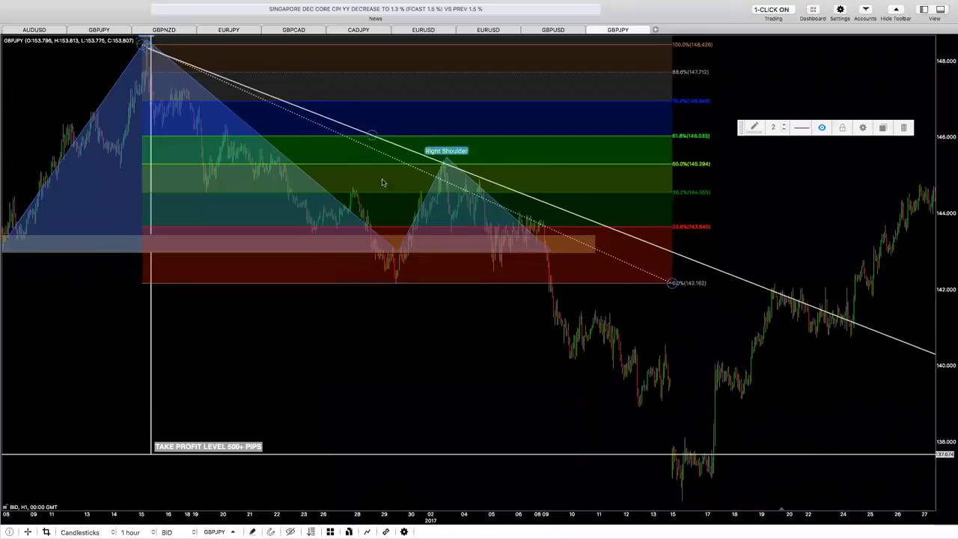
{"action": "left_click", "coordinate": [341, 295]}
- Examine how the right shoulder peak and the early-January lower highs sit against the solid descending trend line and the 50% Fibonacci level
{"action": "scroll", "coordinate": [182, 238], "scroll_direction": "up", "scroll_amount": 2}
{"action": "scroll", "coordinate": [516, 374], "scroll_direction": "left", "scroll_amount": 2}
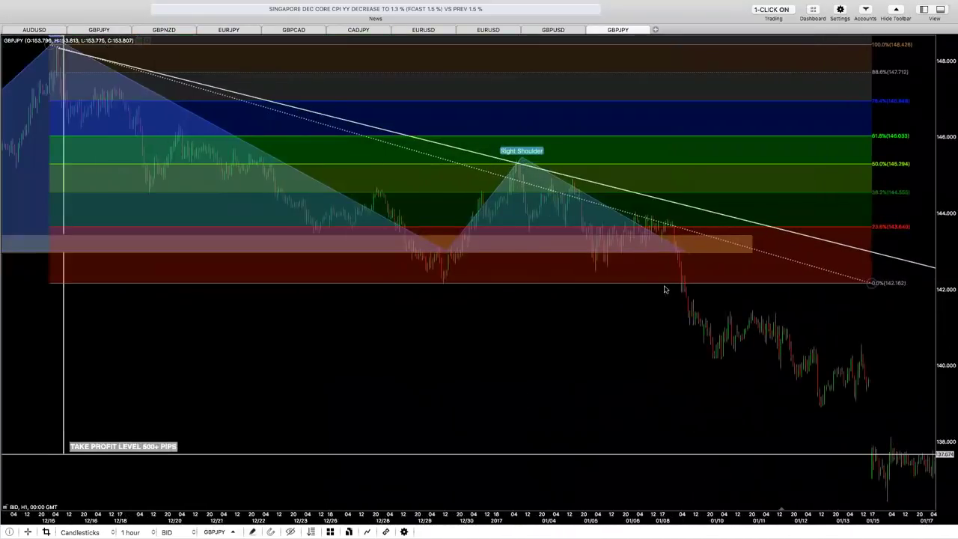
{"action": "scroll", "coordinate": [534, 348], "scroll_direction": "right", "scroll_amount": 2}
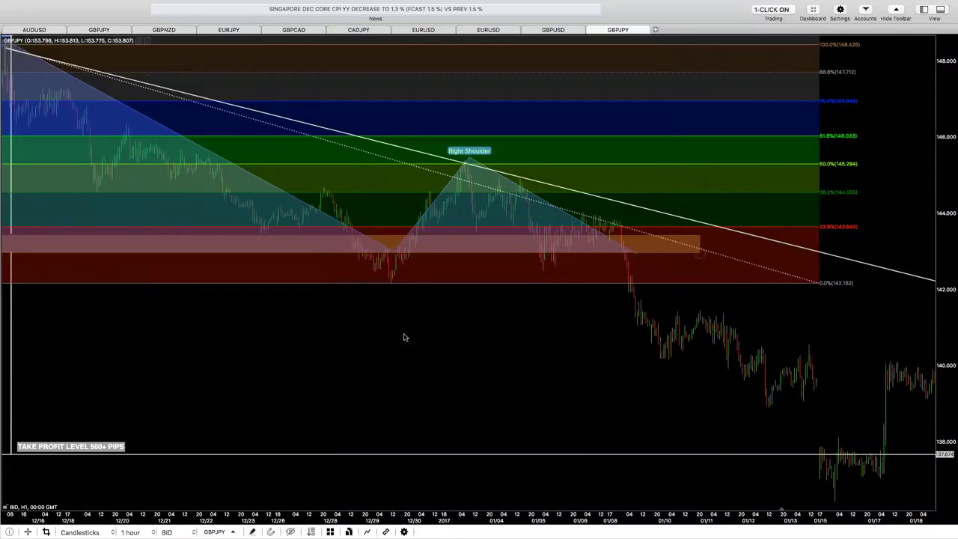
{"action": "scroll", "coordinate": [482, 376], "scroll_direction": "up", "scroll_amount": 6}
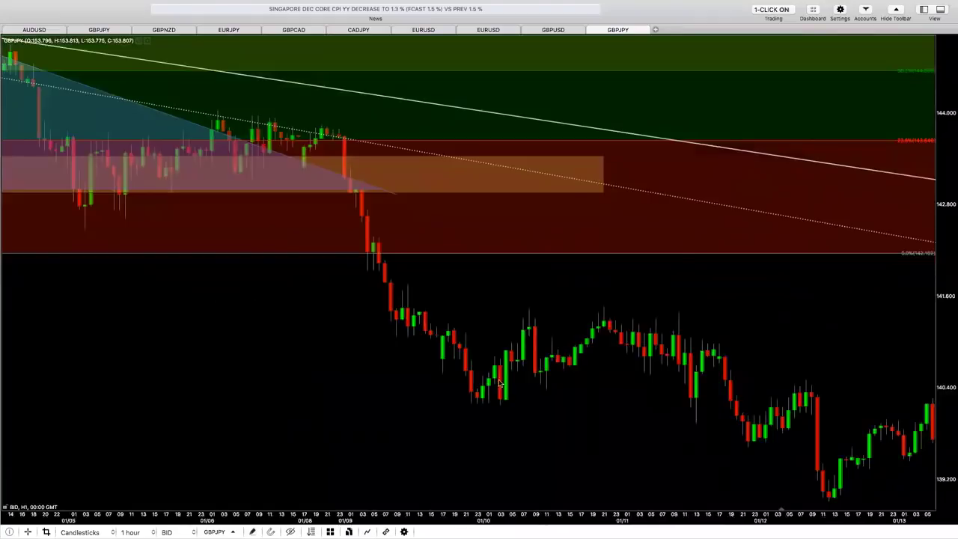
{"action": "scroll", "coordinate": [499, 383], "scroll_direction": "left", "scroll_amount": 10}
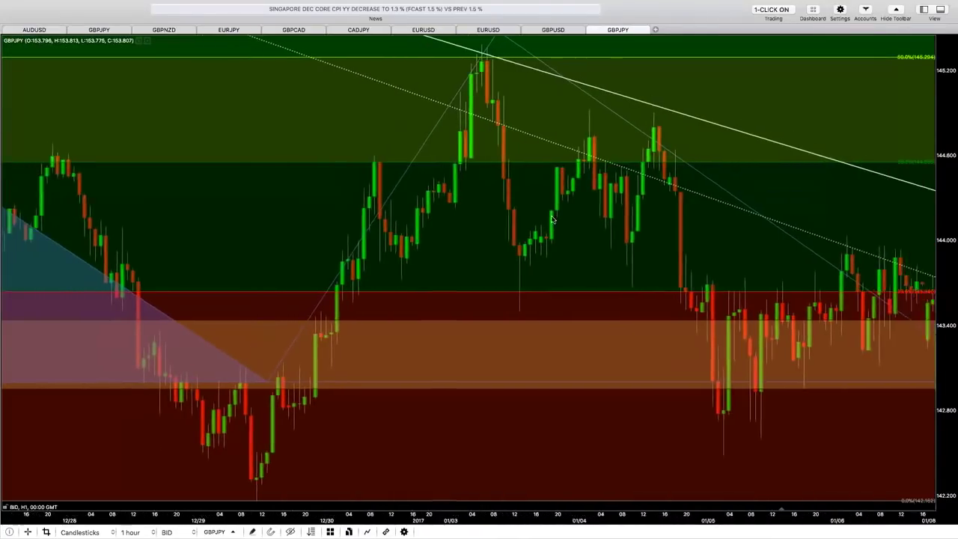
{"action": "scroll", "coordinate": [552, 218], "scroll_direction": "left", "scroll_amount": 5}
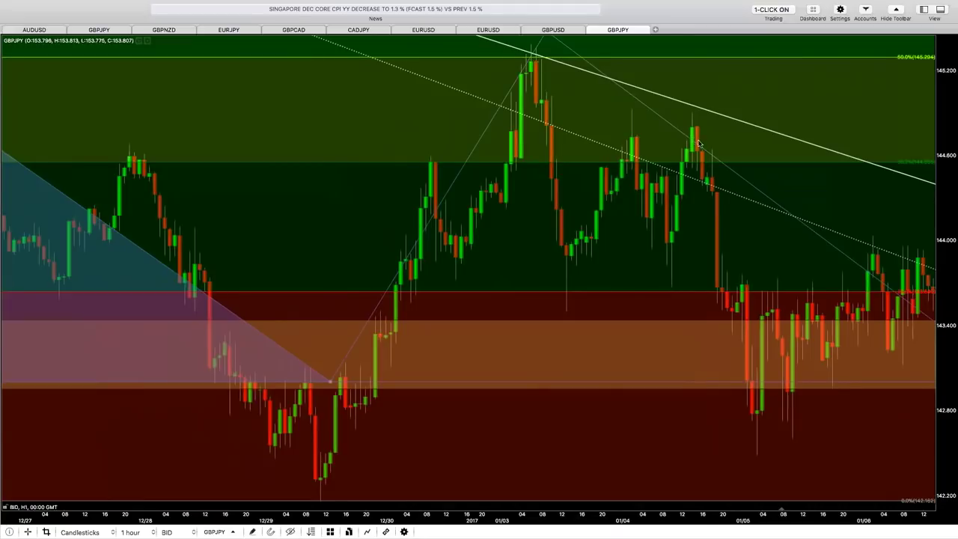
{"action": "scroll", "coordinate": [699, 134], "scroll_direction": "down", "scroll_amount": 1}
{"action": "scroll", "coordinate": [741, 112], "scroll_direction": "left", "scroll_amount": 2}
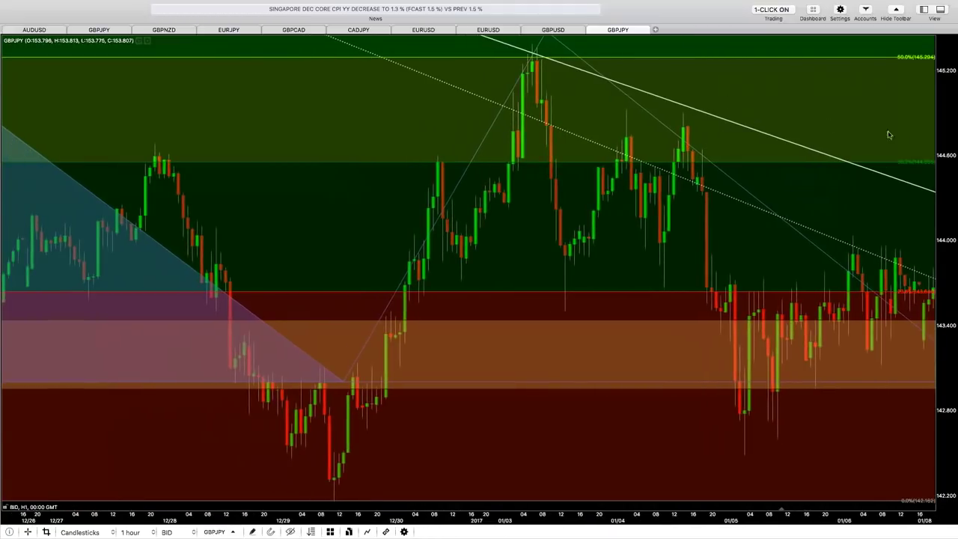
{"action": "scroll", "coordinate": [949, 153], "scroll_direction": "down", "scroll_amount": 2}
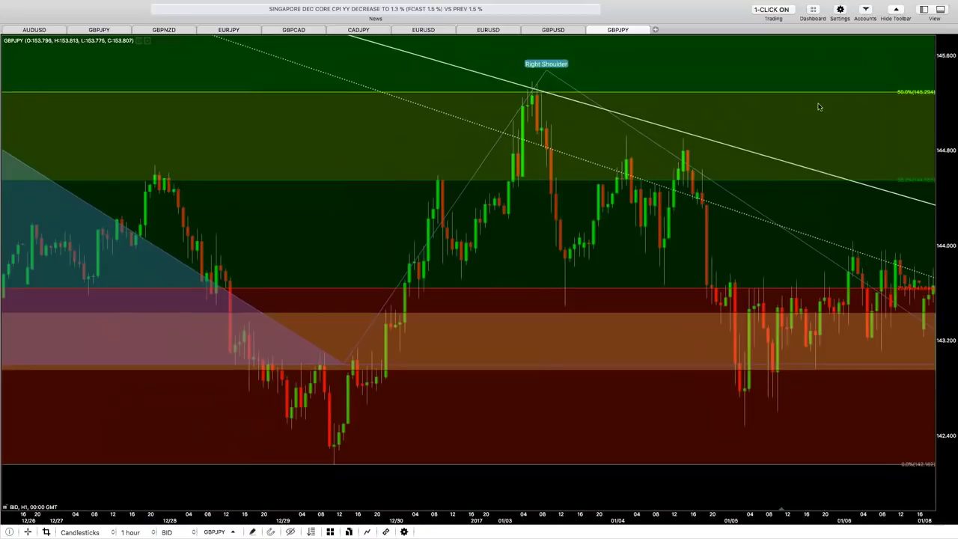
{"action": "scroll", "coordinate": [585, 124], "scroll_direction": "up", "scroll_amount": 3}
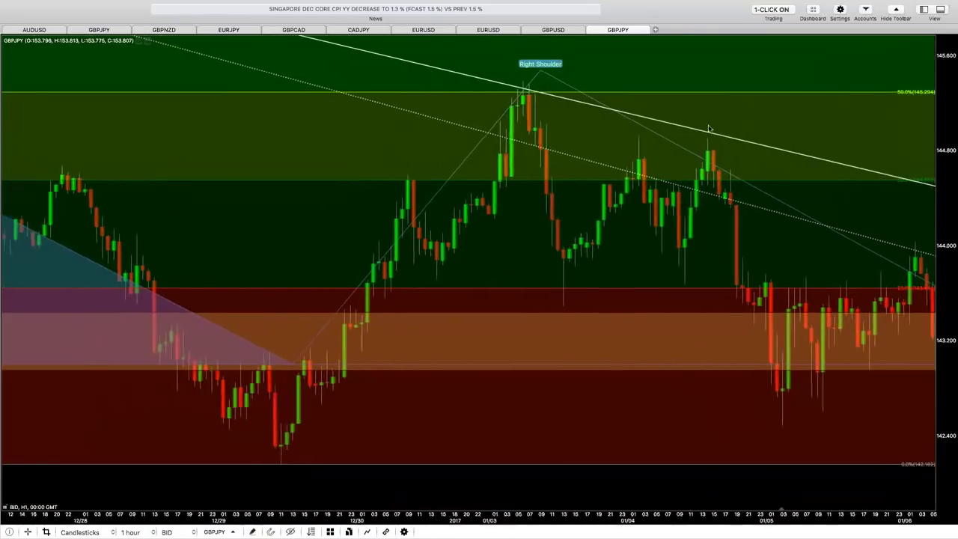
{"action": "scroll", "coordinate": [712, 119], "scroll_direction": "right", "scroll_amount": 2}
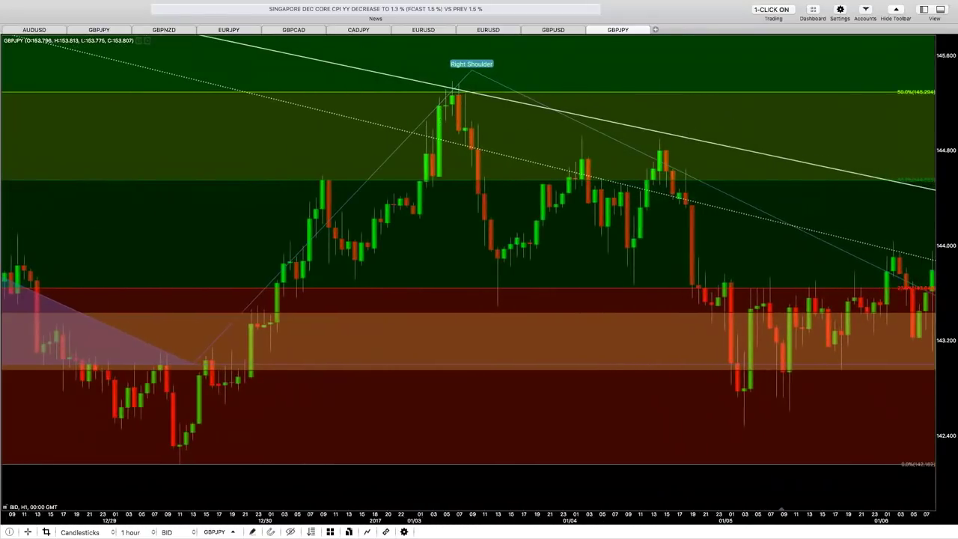
- Mark the candles at the 3 January right shoulder peak and at the 4 January afternoon lower high with one rectangle each
{"action": "left_click", "coordinate": [252, 531]}
{"action": "scroll", "coordinate": [219, 463], "scroll_direction": "down", "scroll_amount": 5}
{"action": "scroll", "coordinate": [219, 479], "scroll_direction": "down", "scroll_amount": 5}
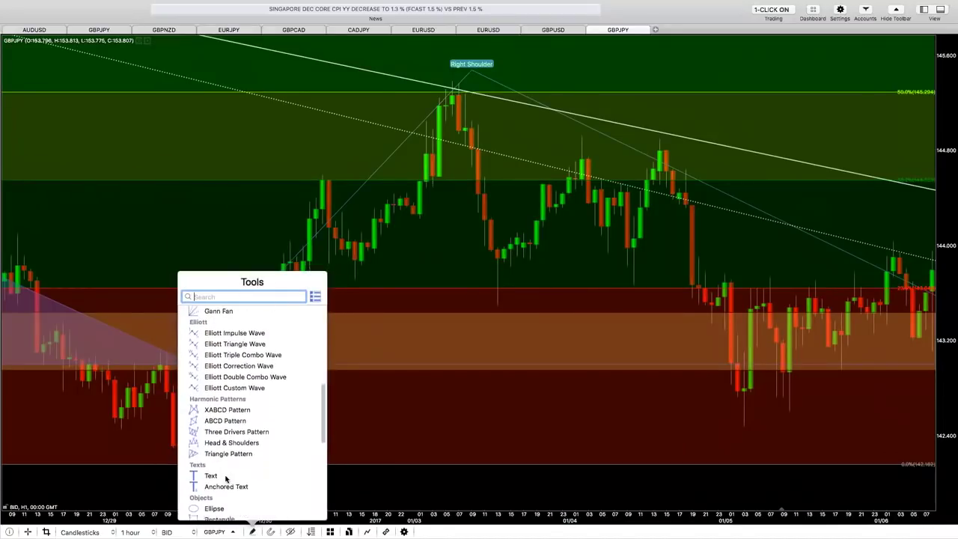
{"action": "left_click", "coordinate": [213, 515]}
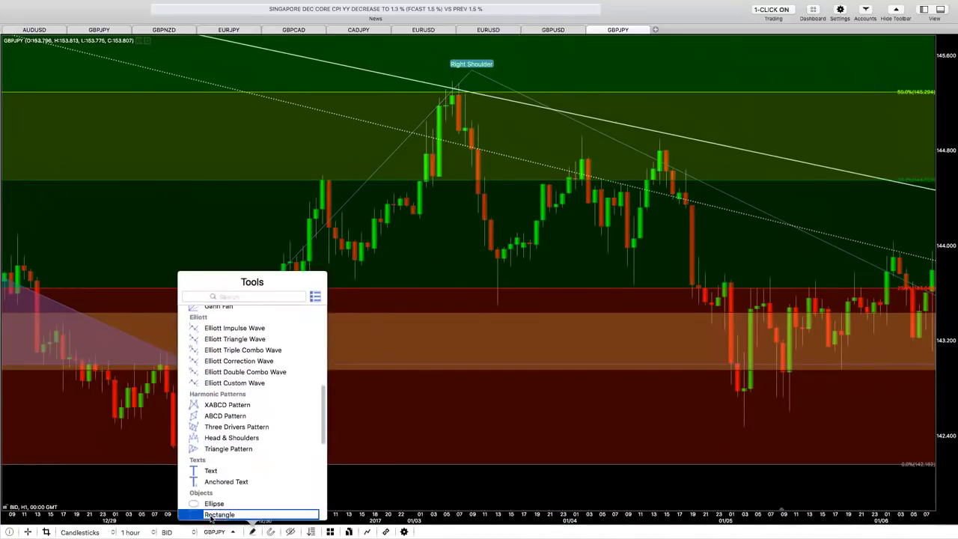
{"action": "mouse_move", "coordinate": [446, 77]}
{"action": "left_mouse_down"}
{"action": "mouse_move", "coordinate": [476, 140]}
{"action": "mouse_move", "coordinate": [479, 111]}
{"action": "left_mouse_up"}
{"action": "mouse_move", "coordinate": [609, 139]}
{"action": "left_mouse_down"}
{"action": "mouse_move", "coordinate": [626, 200]}
{"action": "mouse_move", "coordinate": [677, 201]}
{"action": "mouse_move", "coordinate": [675, 187]}
{"action": "left_mouse_up"}
{"action": "left_click", "coordinate": [454, 103]}
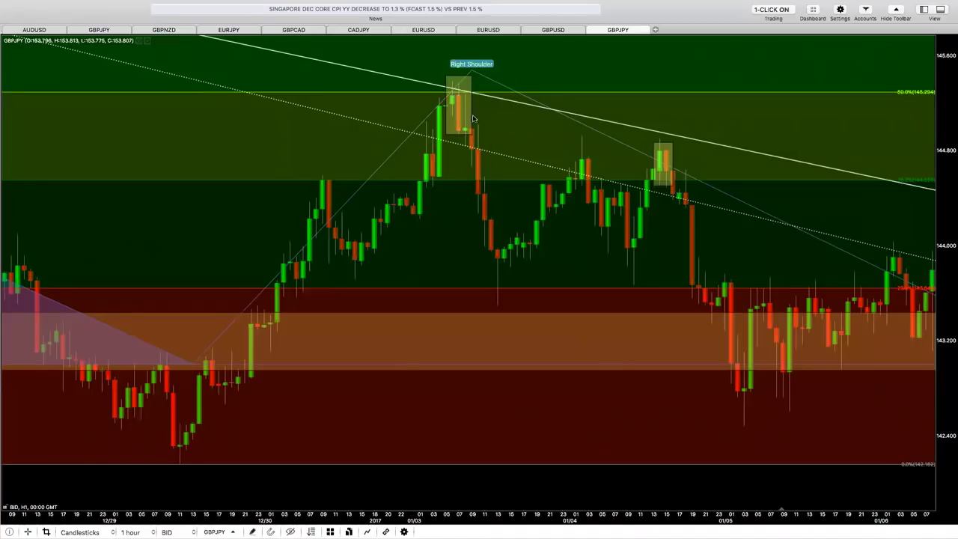
- Examine the candles inside the two marked rectangles up close, especially those at the right shoulder peak
{"action": "scroll", "coordinate": [464, 128], "scroll_direction": "right", "scroll_amount": 2}
{"action": "scroll", "coordinate": [463, 127], "scroll_direction": "right", "scroll_amount": 5}
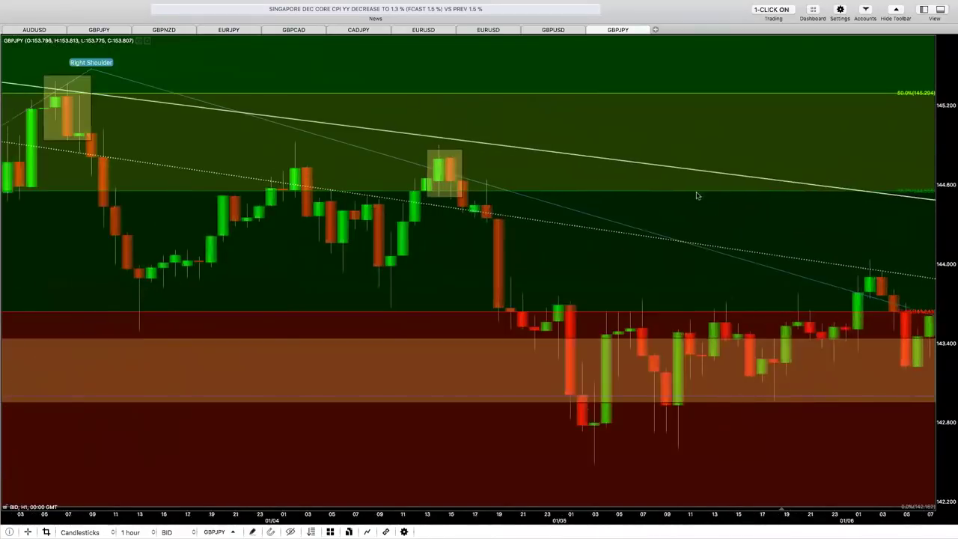
{"action": "scroll", "coordinate": [695, 195], "scroll_direction": "up", "scroll_amount": 3}
{"action": "scroll", "coordinate": [584, 127], "scroll_direction": "up", "scroll_amount": 2}
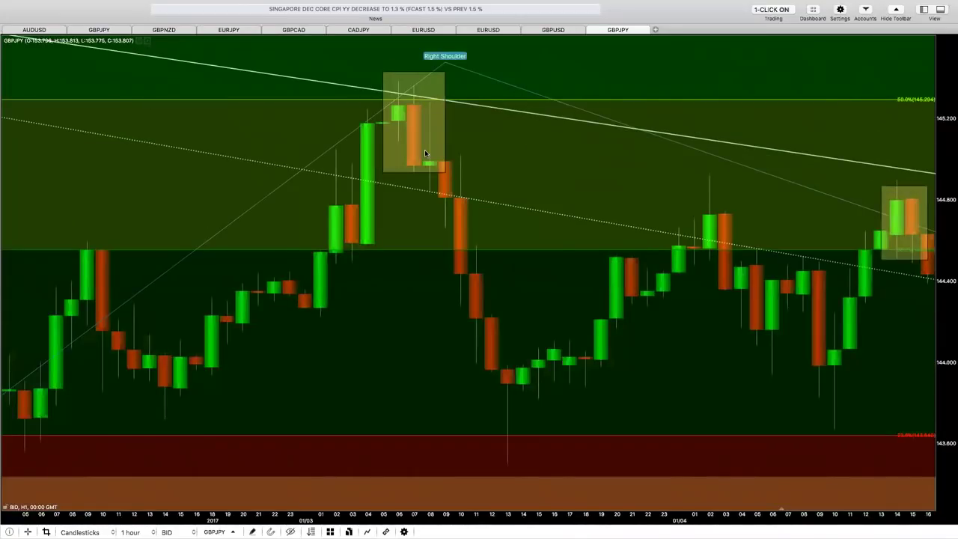
{"action": "scroll", "coordinate": [579, 189], "scroll_direction": "left", "scroll_amount": 3}
{"action": "scroll", "coordinate": [523, 135], "scroll_direction": "right", "scroll_amount": 1}
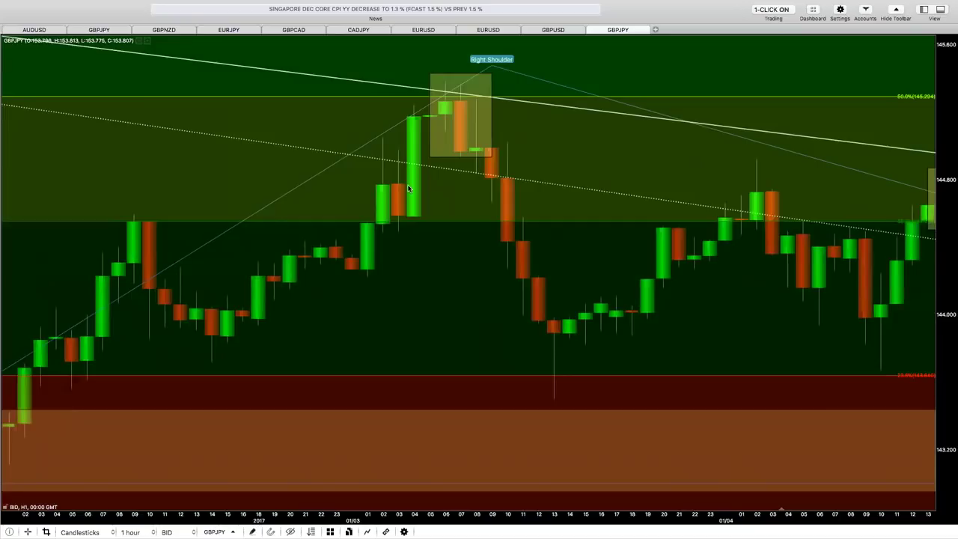
{"action": "left_click", "coordinate": [459, 111]}
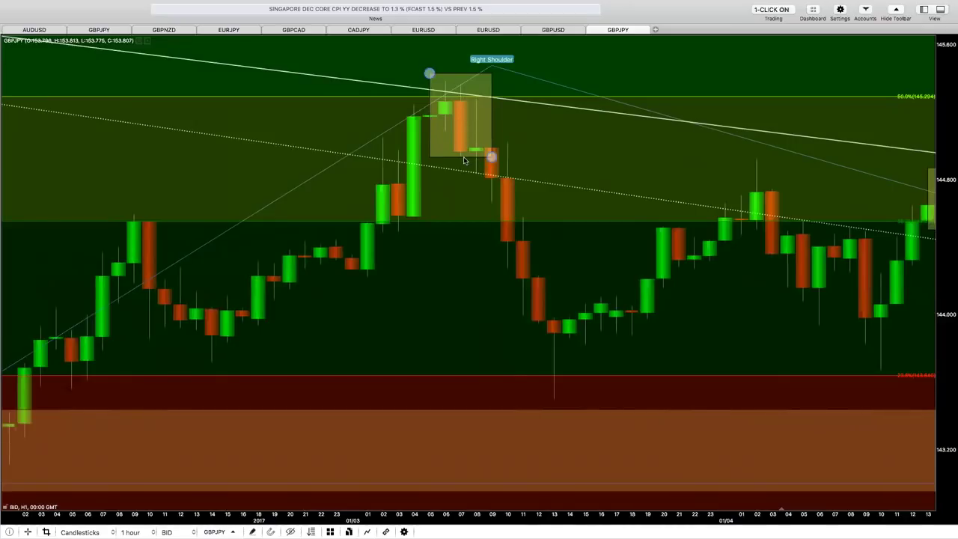
{"action": "key", "text": "Escape"}
{"action": "left_click", "coordinate": [460, 155]}
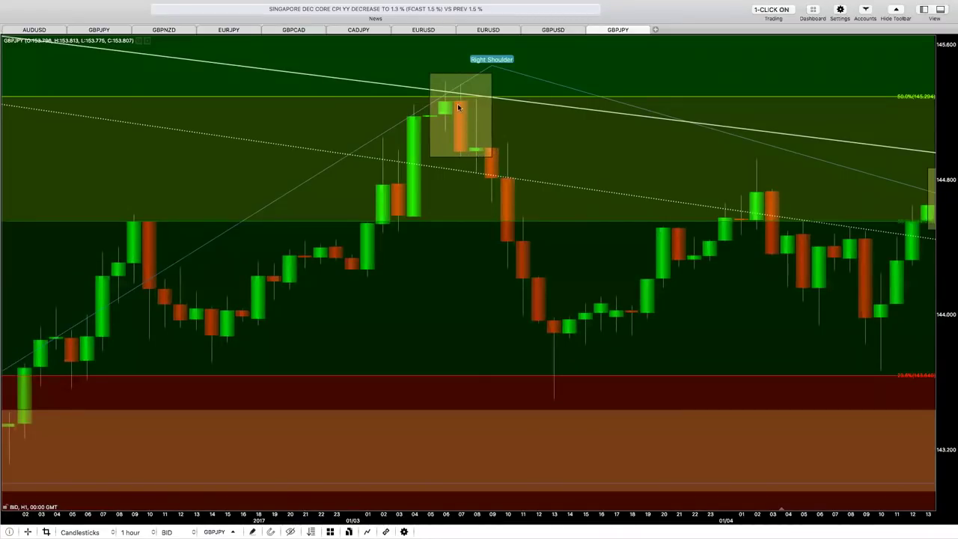
{"action": "scroll", "coordinate": [646, 171], "scroll_direction": "right", "scroll_amount": 2}
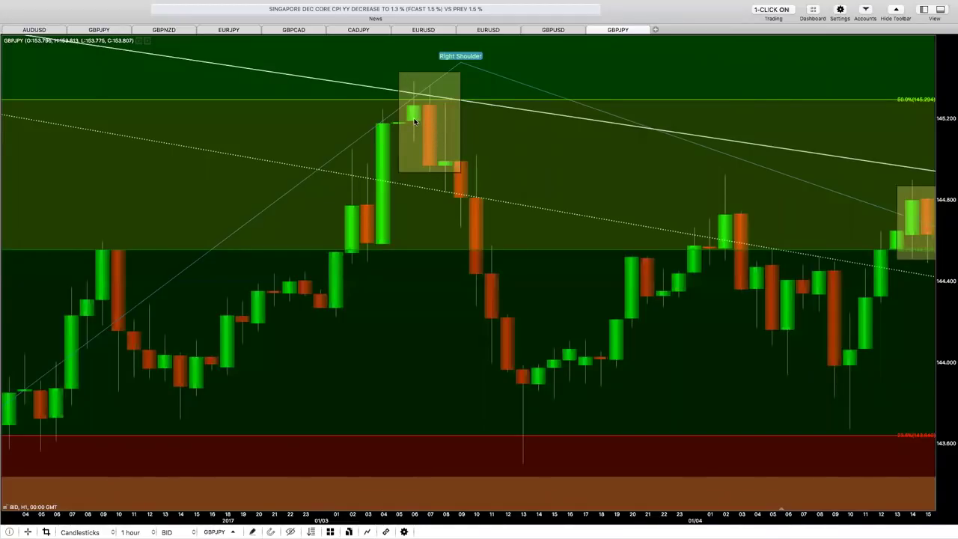
{"action": "left_click", "coordinate": [443, 171]}
{"action": "left_click", "coordinate": [446, 173]}
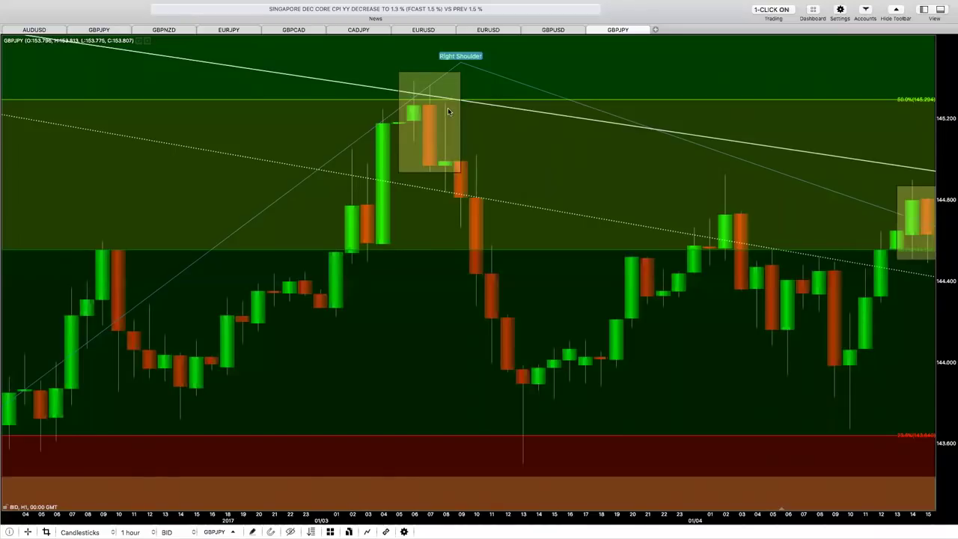
- Measure the pip range of the bearish 07:00 candle on Jan 3 inside the highlighted box under the Right Shoulder label
{"action": "left_click_drag", "start_coordinate": [382, 348], "coordinate": [556, 194]}
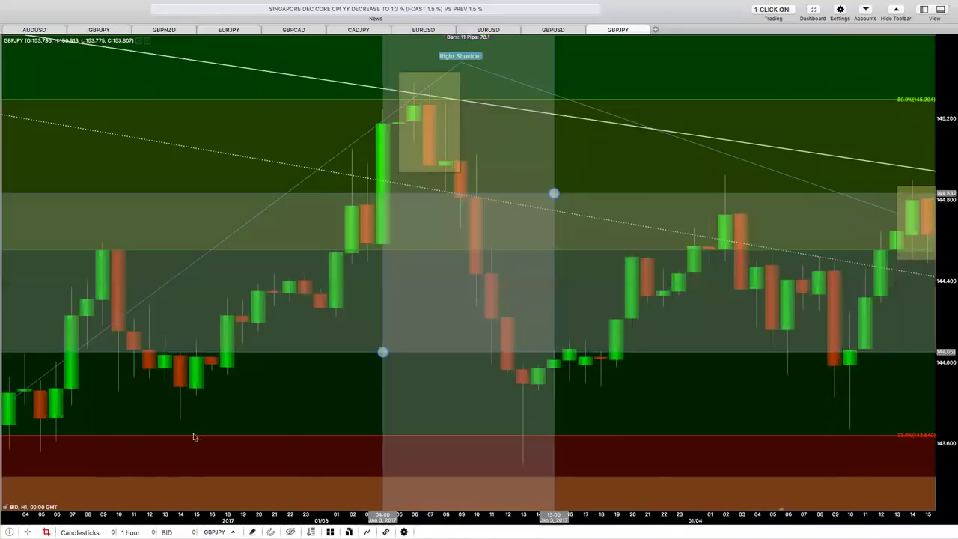
{"action": "left_click_drag", "start_coordinate": [420, 303], "coordinate": [445, 222]}
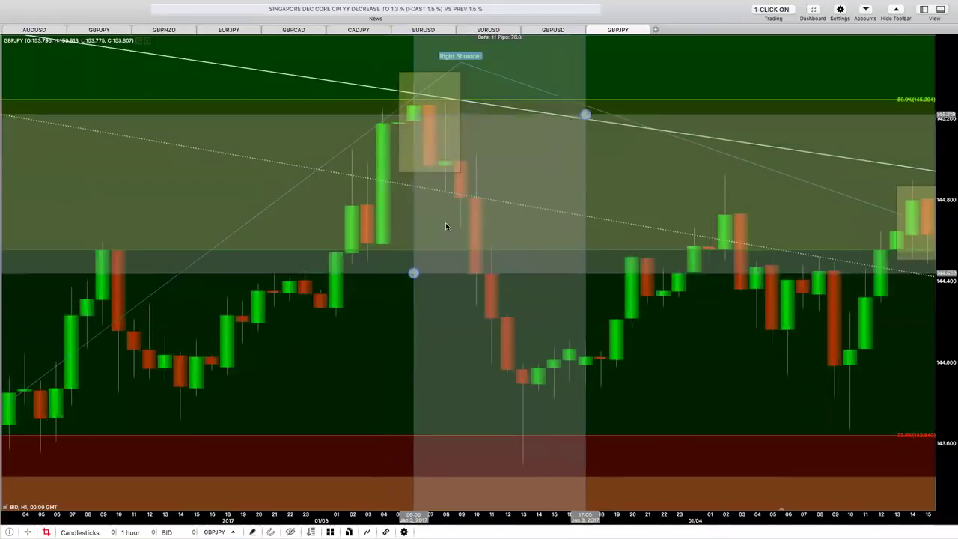
{"action": "left_click_drag", "start_coordinate": [413, 261], "coordinate": [429, 168]}
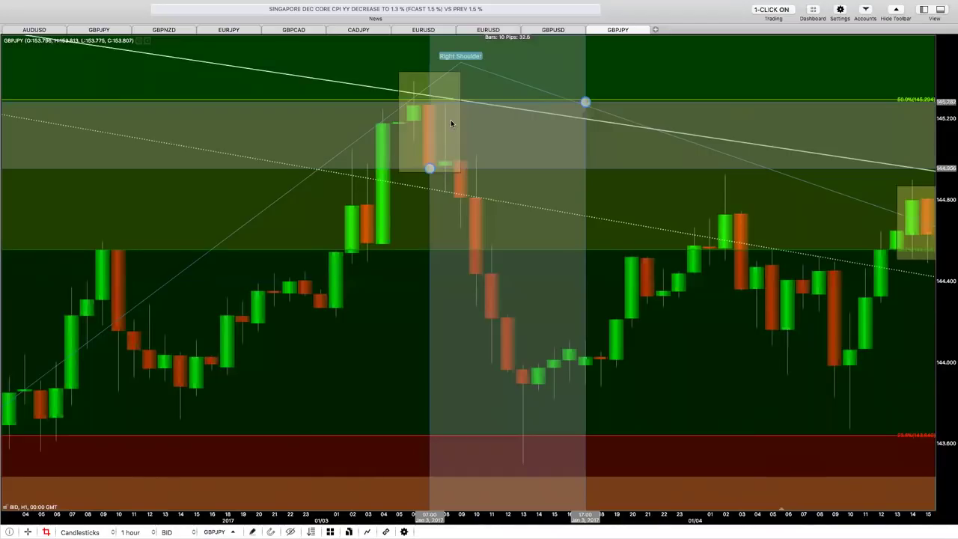
- Extend the measurement's upper edge above the highs of the Right Shoulder box to measure the larger pip distance, and clear the measurement
{"action": "scroll", "coordinate": [541, 99], "scroll_direction": "down", "scroll_amount": 1}
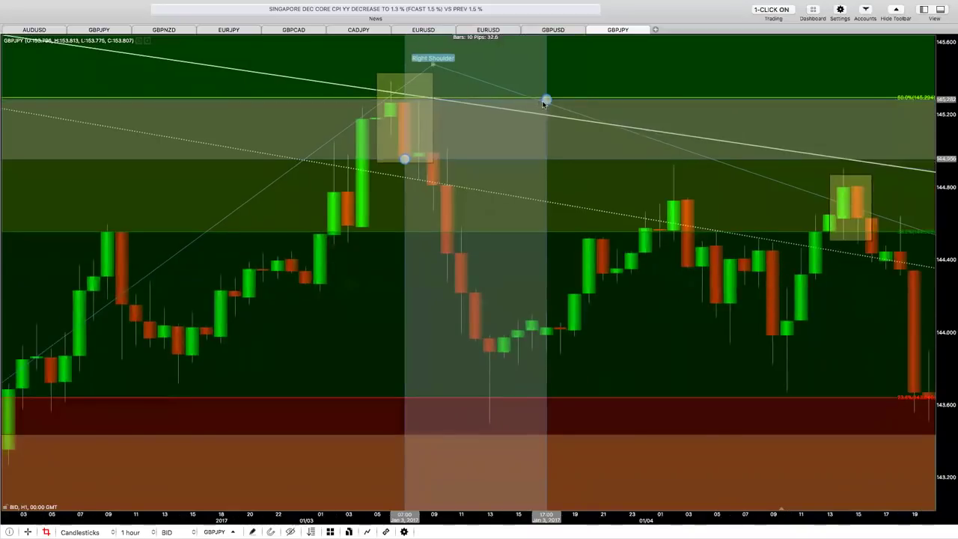
{"action": "left_click", "coordinate": [544, 102]}
{"action": "mouse_move", "coordinate": [545, 101]}
{"action": "left_mouse_down"}
{"action": "mouse_move", "coordinate": [542, 55]}
{"action": "mouse_move", "coordinate": [520, 50]}
{"action": "mouse_move", "coordinate": [520, 75]}
{"action": "left_mouse_up"}
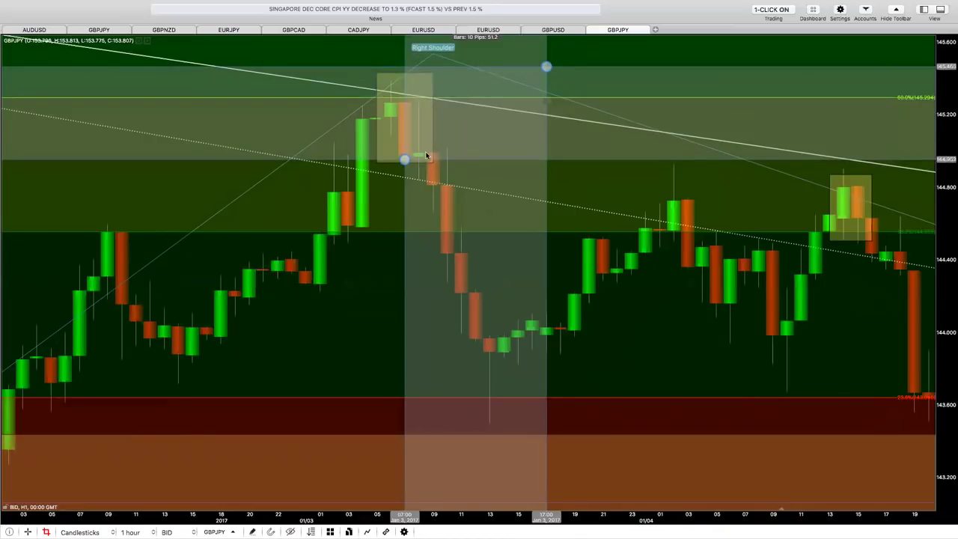
{"action": "left_click", "coordinate": [431, 76]}
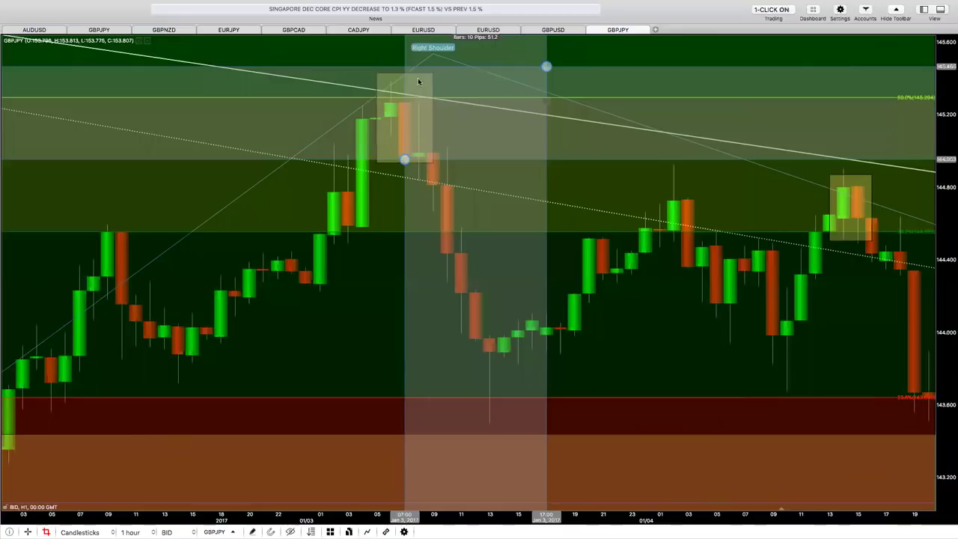
{"action": "scroll", "coordinate": [564, 396], "scroll_direction": "down", "scroll_amount": 2}
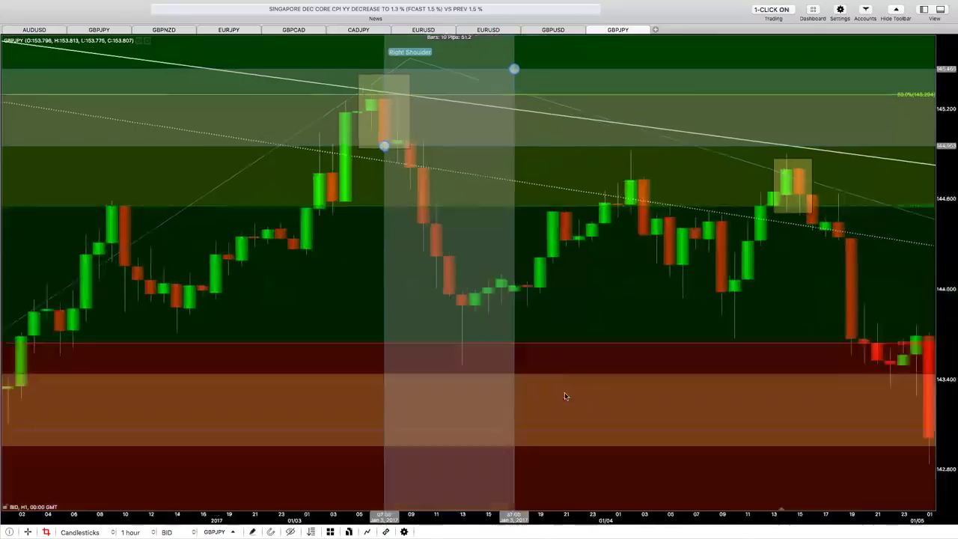
{"action": "scroll", "coordinate": [565, 397], "scroll_direction": "down", "scroll_amount": 5}
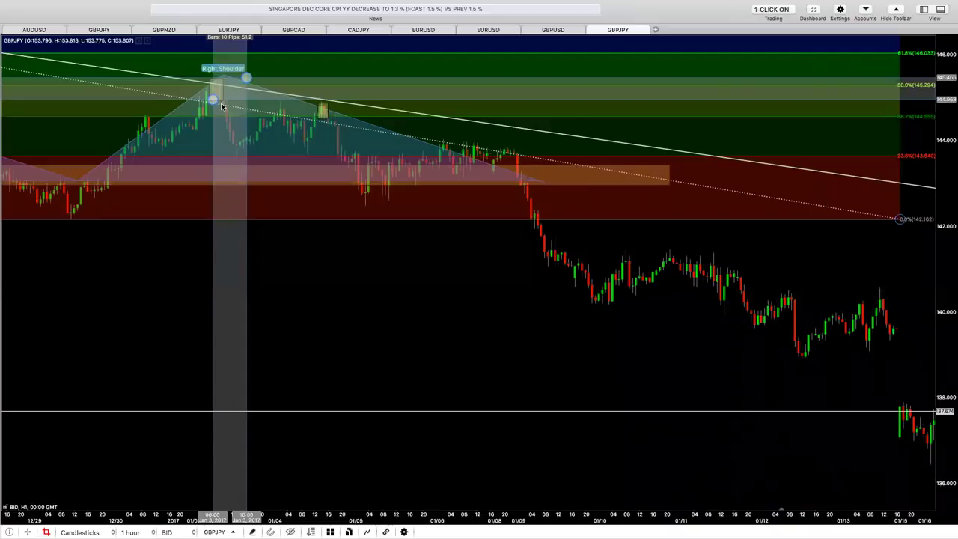
{"action": "left_click", "coordinate": [126, 359]}
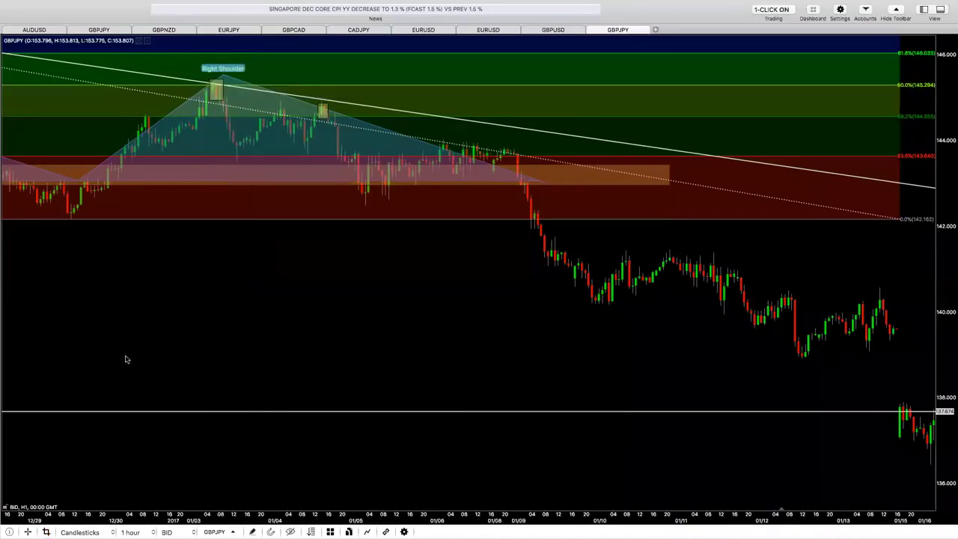
- Examine the candles in the first highlighted box at the Right Shoulder peak against the descending trendline and the 50.0% Fibonacci level
{"action": "scroll", "coordinate": [492, 399], "scroll_direction": "up", "scroll_amount": 5}
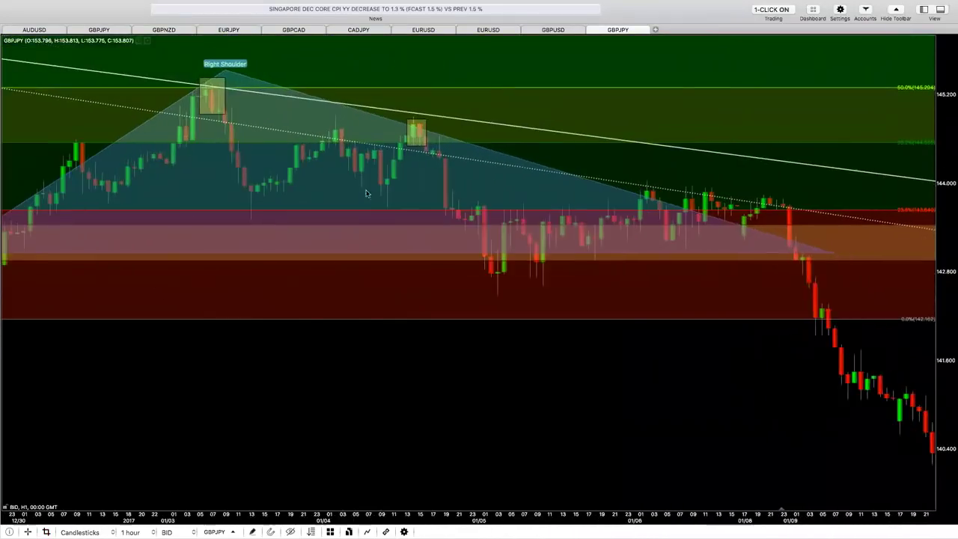
{"action": "left_click_drag", "start_coordinate": [366, 193], "coordinate": [470, 257]}
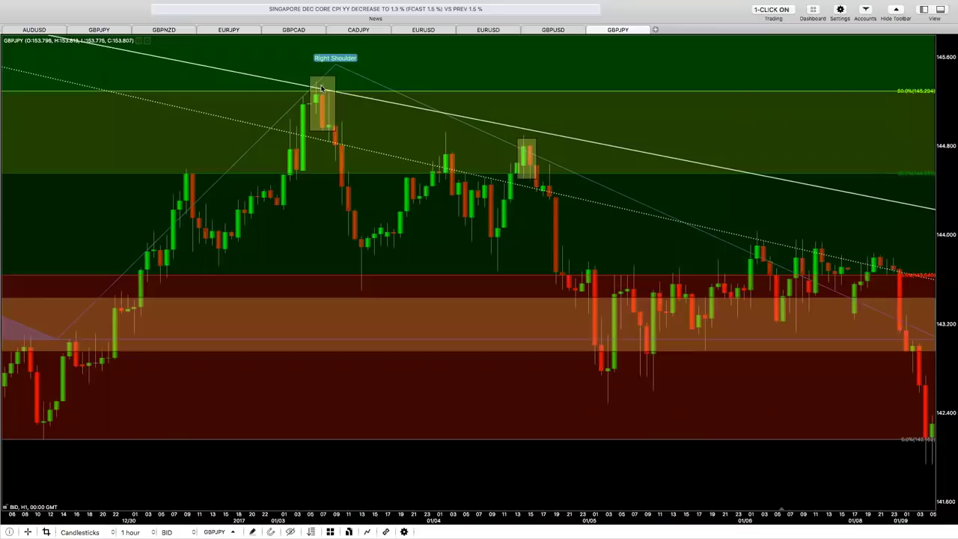
{"action": "left_click_drag", "start_coordinate": [355, 122], "coordinate": [514, 165]}
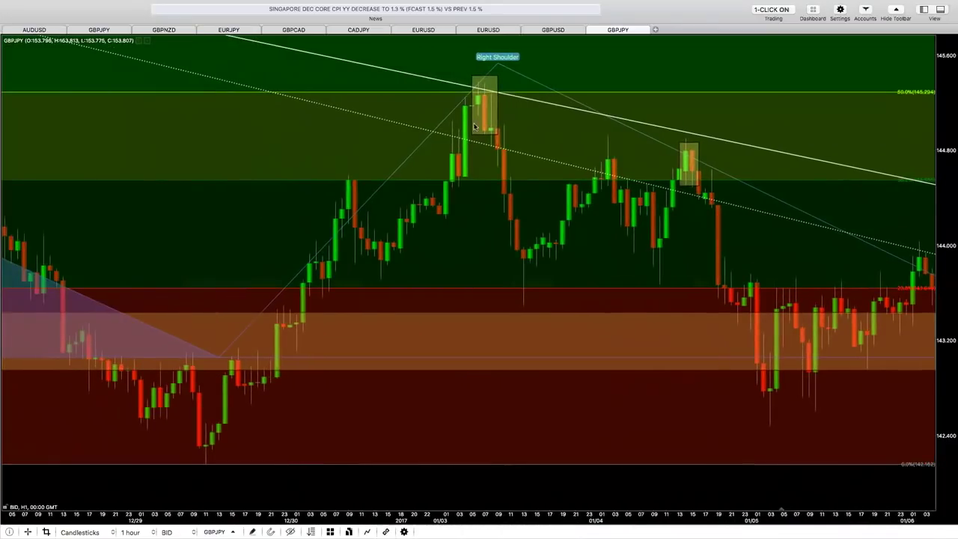
{"action": "scroll", "coordinate": [474, 126], "scroll_direction": "up", "scroll_amount": 5}
{"action": "left_click_drag", "start_coordinate": [331, 124], "coordinate": [277, 133]}
{"action": "scroll", "coordinate": [277, 133], "scroll_direction": "down", "scroll_amount": 5}
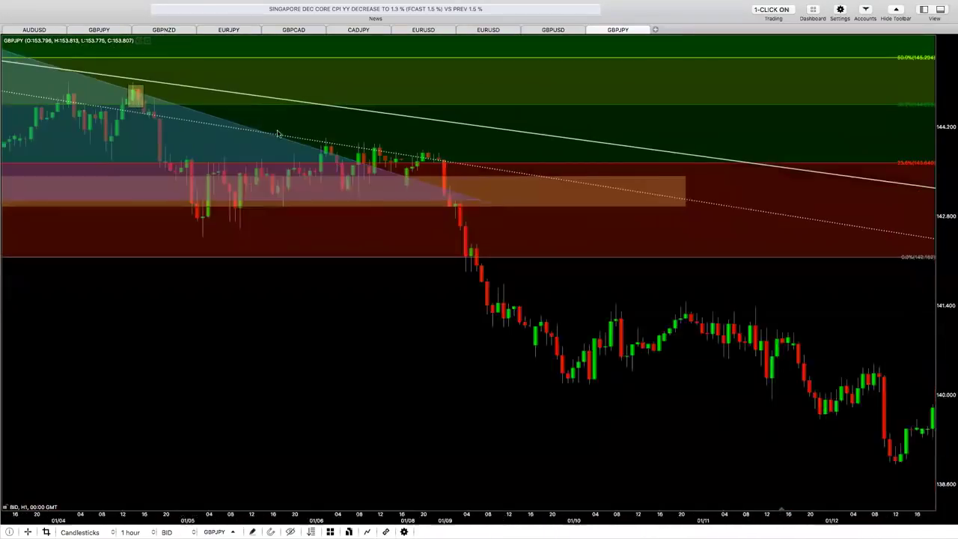
{"action": "scroll", "coordinate": [638, 199], "scroll_direction": "up", "scroll_amount": 5}
{"action": "left_click_drag", "start_coordinate": [637, 199], "coordinate": [567, 159]}
{"action": "scroll", "coordinate": [306, 145], "scroll_direction": "up", "scroll_amount": 5}
{"action": "left_click_drag", "start_coordinate": [265, 149], "coordinate": [329, 153]}
{"action": "left_click_drag", "start_coordinate": [145, 192], "coordinate": [380, 192]}
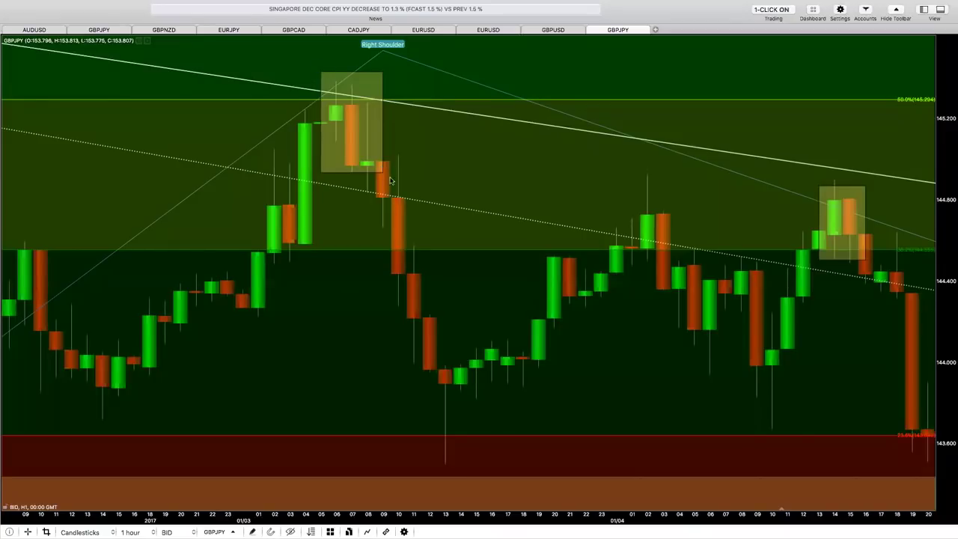
- Examine the price action around the Right Shoulder, comparing the first highlighted box with the second one on Jan 4 and the following decline
{"action": "mouse_move", "coordinate": [382, 170]}
{"action": "scroll", "coordinate": [577, 325], "scroll_direction": "down", "scroll_amount": 3}
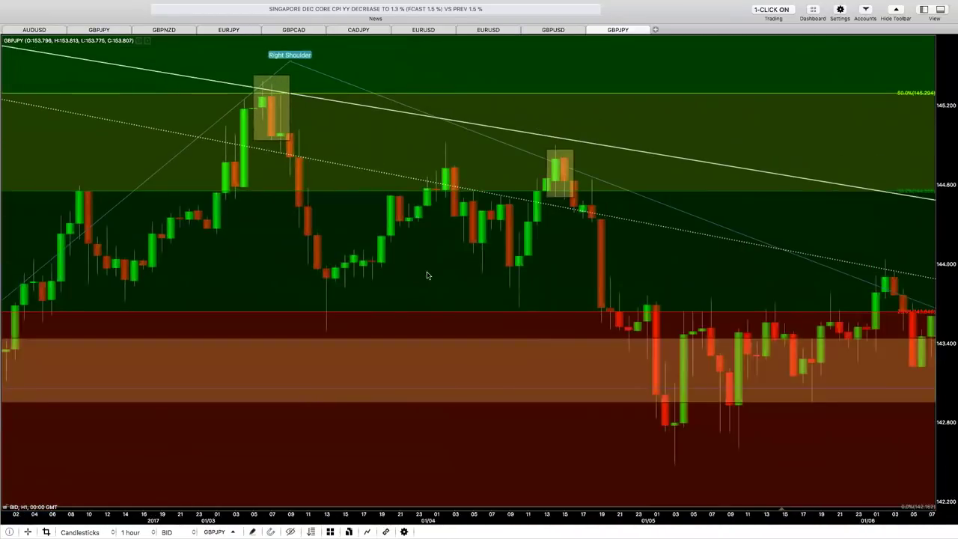
{"action": "left_click_drag", "start_coordinate": [612, 271], "coordinate": [517, 258]}
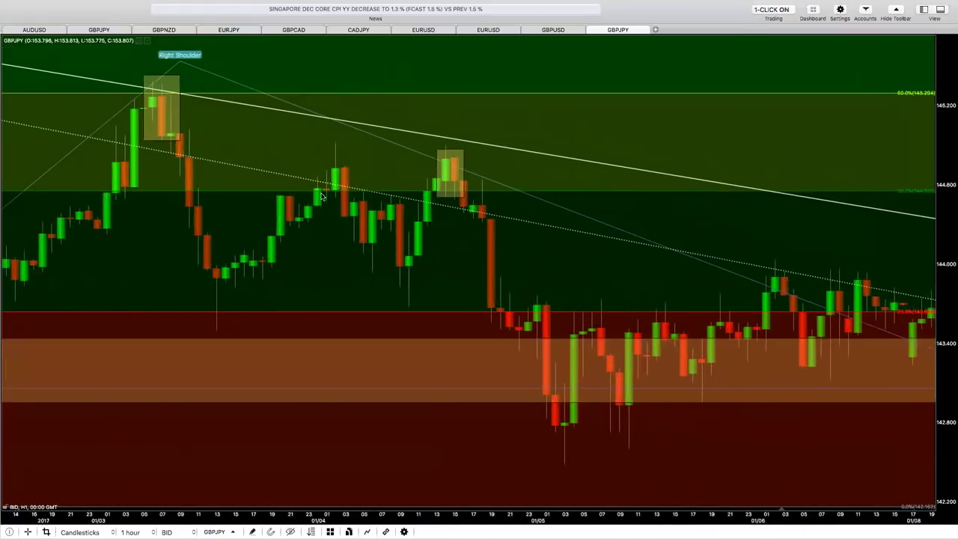
{"action": "scroll", "coordinate": [507, 256], "scroll_direction": "down", "scroll_amount": 2}
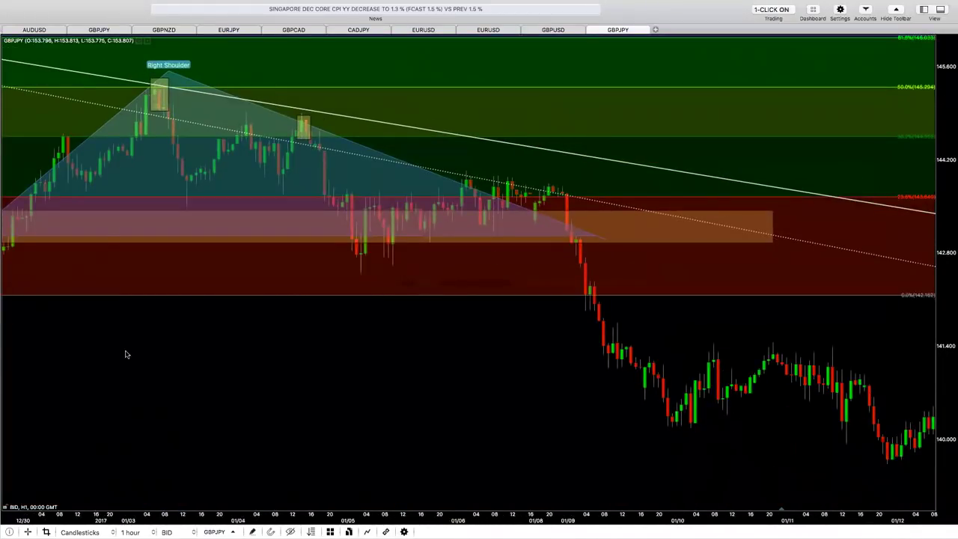
{"action": "scroll", "coordinate": [516, 417], "scroll_direction": "up", "scroll_amount": 2}
{"action": "scroll", "coordinate": [515, 417], "scroll_direction": "left", "scroll_amount": 5}
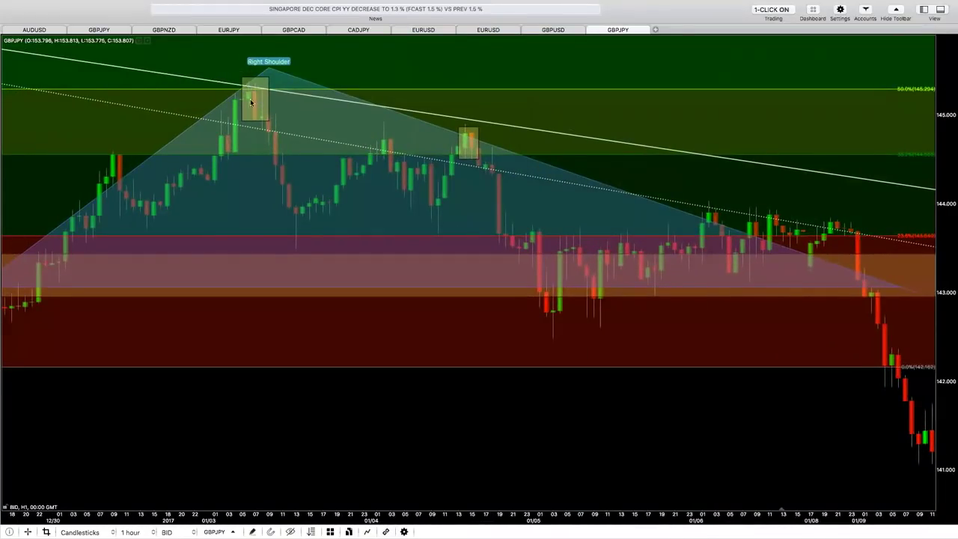
{"action": "scroll", "coordinate": [235, 284], "scroll_direction": "down", "scroll_amount": 3}
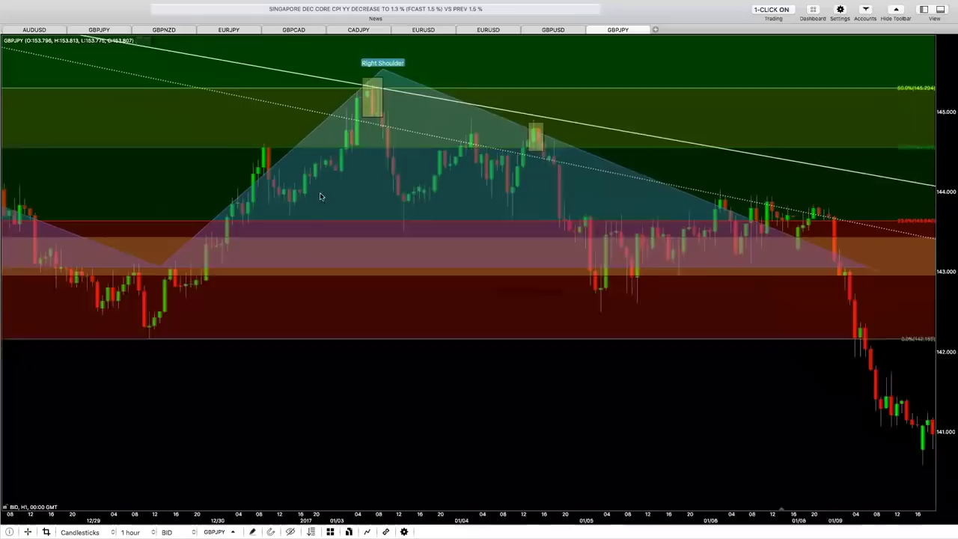
{"action": "scroll", "coordinate": [301, 295], "scroll_direction": "left", "scroll_amount": 3}
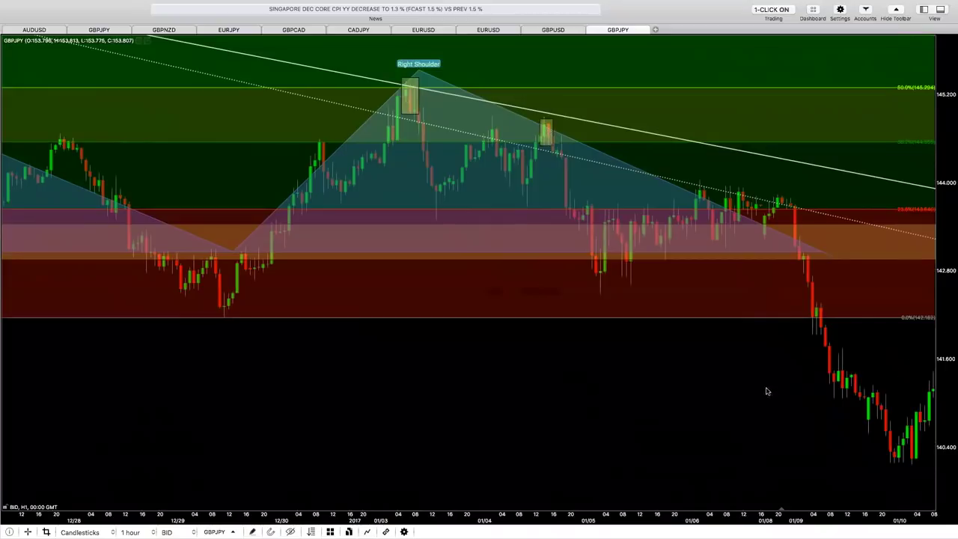
{"action": "scroll", "coordinate": [766, 391], "scroll_direction": "right", "scroll_amount": 10}
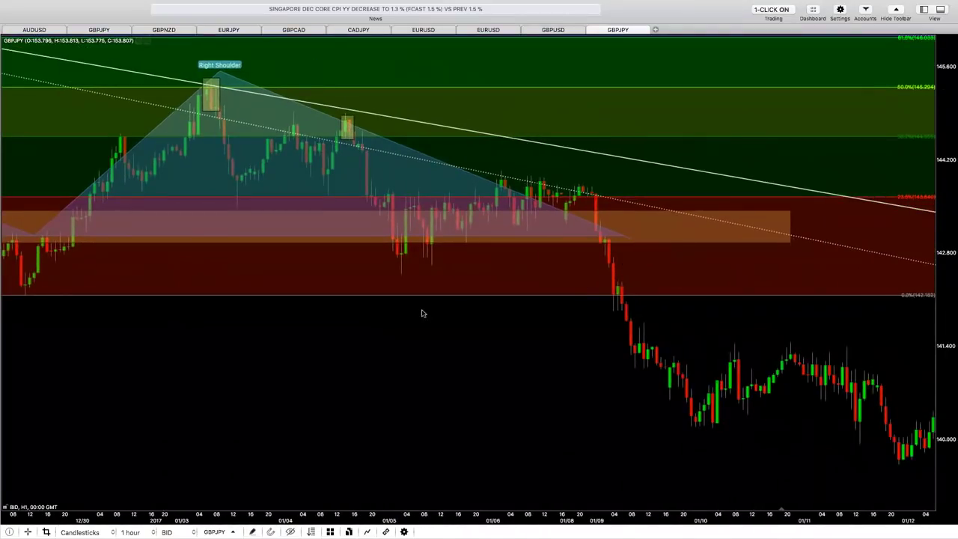
{"action": "scroll", "coordinate": [821, 451], "scroll_direction": "left", "scroll_amount": 20}
{"action": "scroll", "coordinate": [712, 162], "scroll_direction": "right", "scroll_amount": 18}
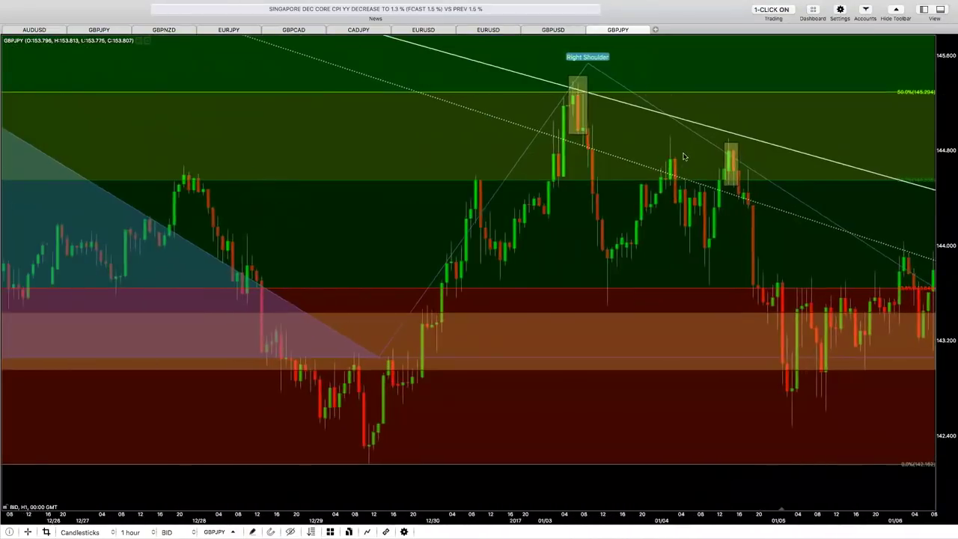
{"action": "scroll", "coordinate": [572, 129], "scroll_direction": "left", "scroll_amount": 3}
{"action": "scroll", "coordinate": [569, 131], "scroll_direction": "right", "scroll_amount": 4}
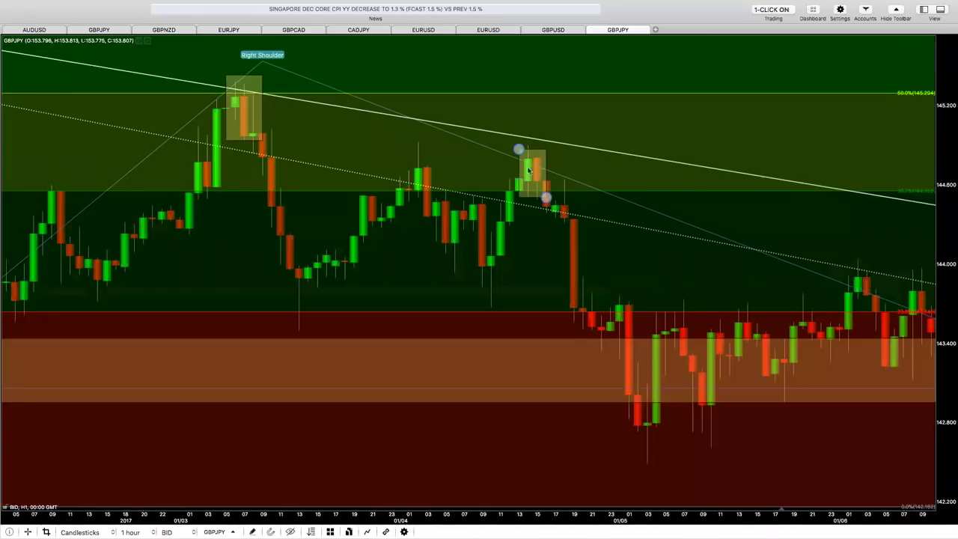
- Inspect the candles in the second highlighted box on Jan 4 up close, including the sell-off that follows it
{"action": "scroll", "coordinate": [449, 164], "scroll_direction": "up", "scroll_amount": 3}
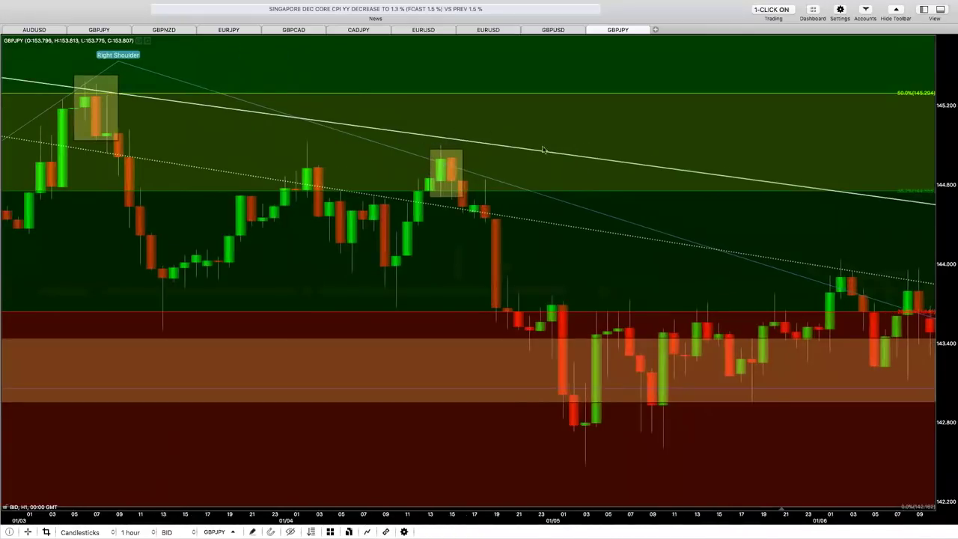
{"action": "scroll", "coordinate": [419, 142], "scroll_direction": "left", "scroll_amount": 2}
{"action": "scroll", "coordinate": [380, 101], "scroll_direction": "up", "scroll_amount": 5}
{"action": "scroll", "coordinate": [876, 334], "scroll_direction": "left", "scroll_amount": 10}
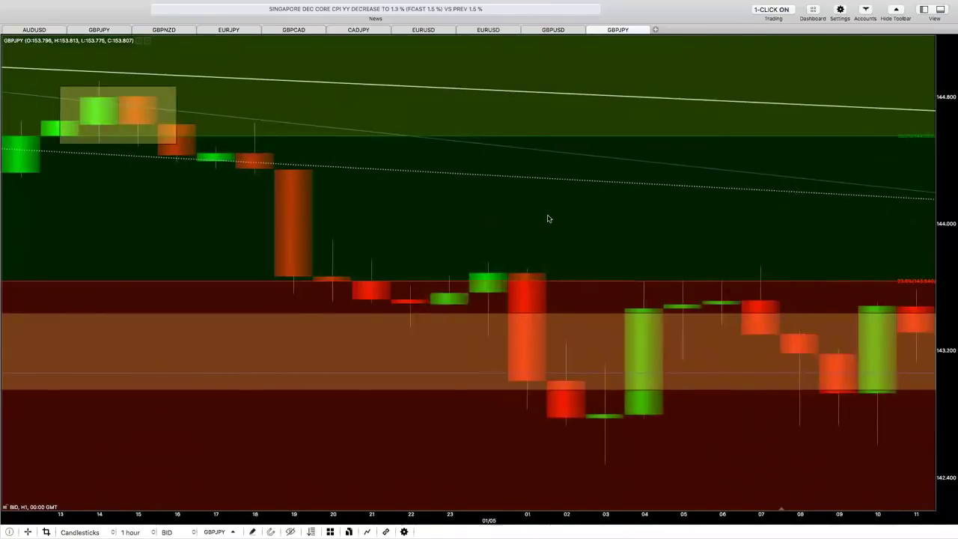
{"action": "scroll", "coordinate": [430, 155], "scroll_direction": "down", "scroll_amount": 3}
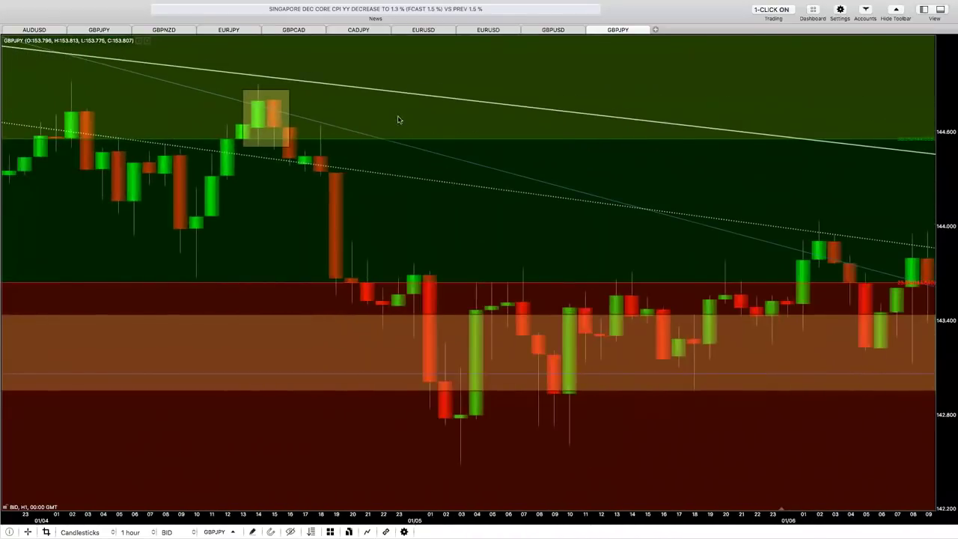
{"action": "scroll", "coordinate": [411, 118], "scroll_direction": "left", "scroll_amount": 5}
{"action": "scroll", "coordinate": [546, 129], "scroll_direction": "left", "scroll_amount": 5}
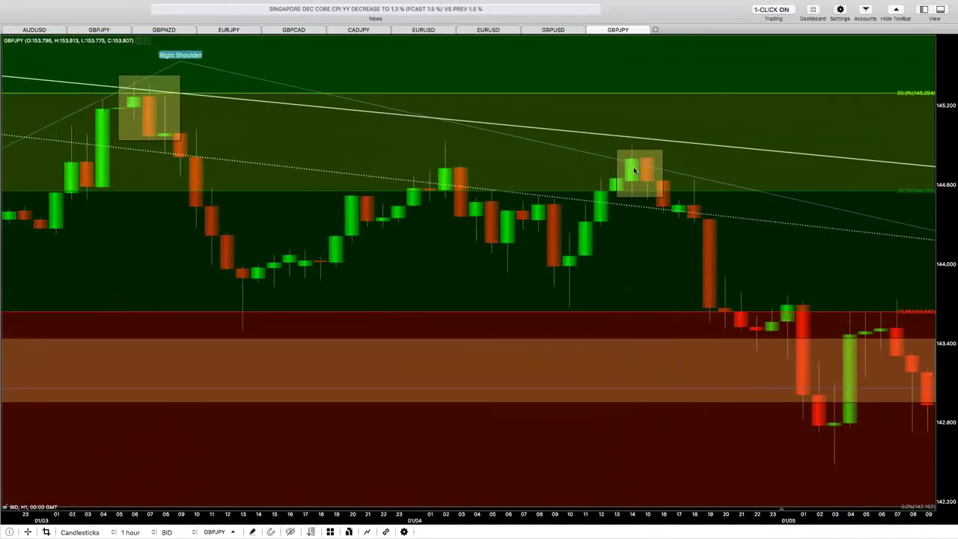
{"action": "scroll", "coordinate": [528, 187], "scroll_direction": "up", "scroll_amount": 4}
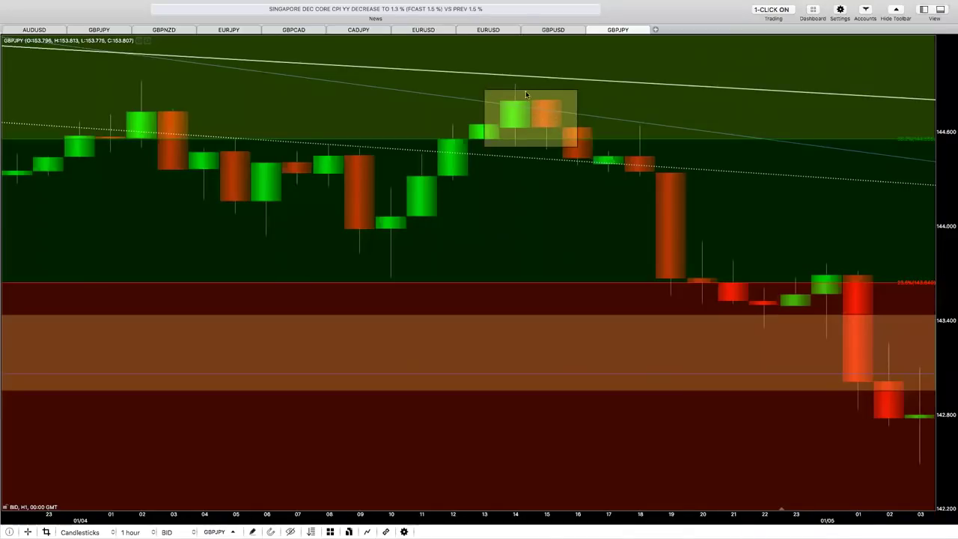
- Review the wider GBPJPY structure from mid-December to early January, with the descending trendline, Fibonacci zones and both highlighted boxes in view
{"action": "scroll", "coordinate": [358, 166], "scroll_direction": "down", "scroll_amount": 5}
{"action": "scroll", "coordinate": [362, 160], "scroll_direction": "up", "scroll_amount": 5}
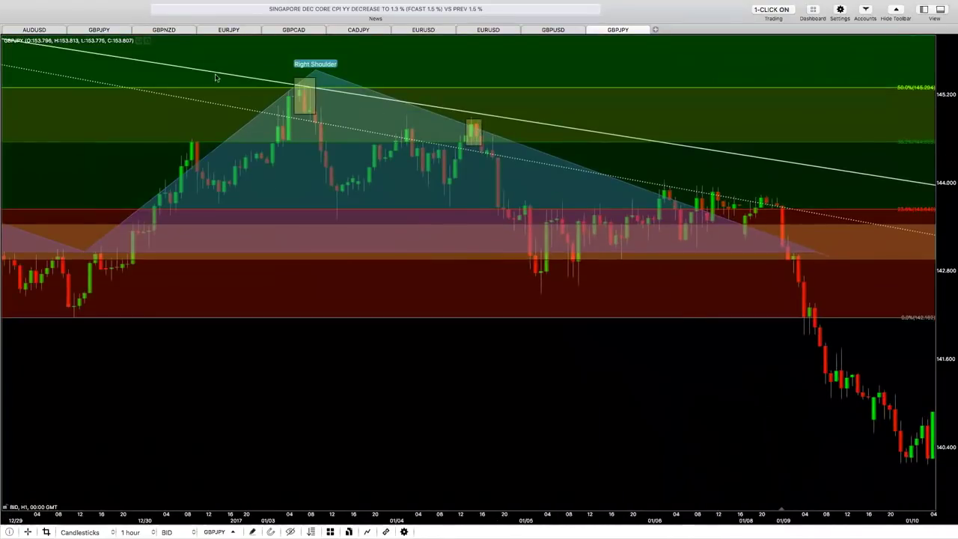
{"action": "scroll", "coordinate": [359, 190], "scroll_direction": "down", "scroll_amount": 5}
{"action": "scroll", "coordinate": [597, 411], "scroll_direction": "up", "scroll_amount": 4}
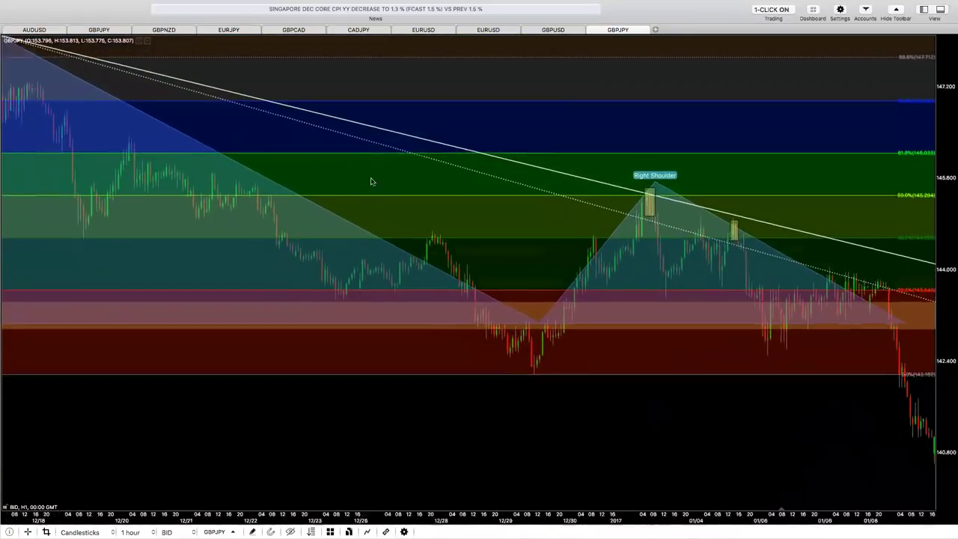
{"action": "scroll", "coordinate": [362, 179], "scroll_direction": "up", "scroll_amount": 2}
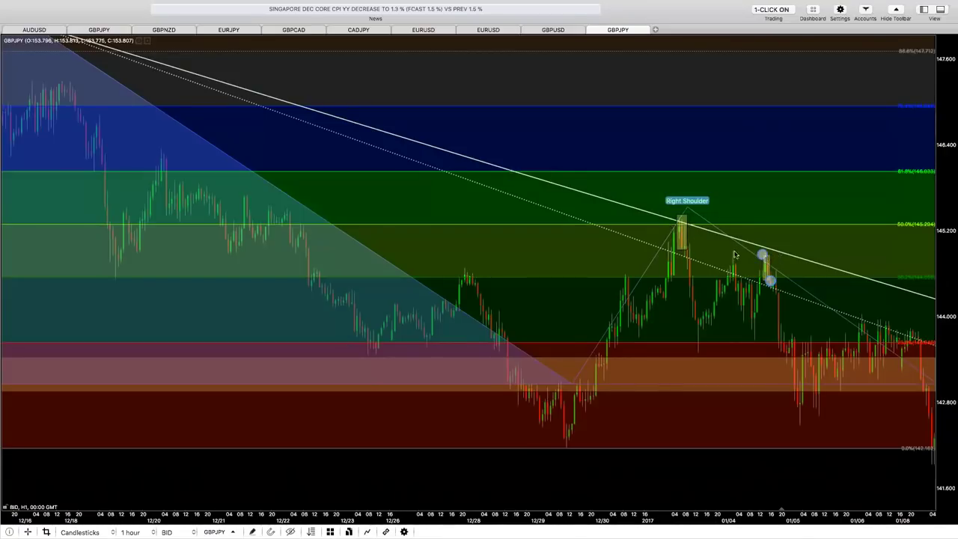
- Shrink the second highlighted box on Jan 4 so its height fits the bodies of the two peak candles
{"action": "scroll", "coordinate": [735, 256], "scroll_direction": "up", "scroll_amount": 5}
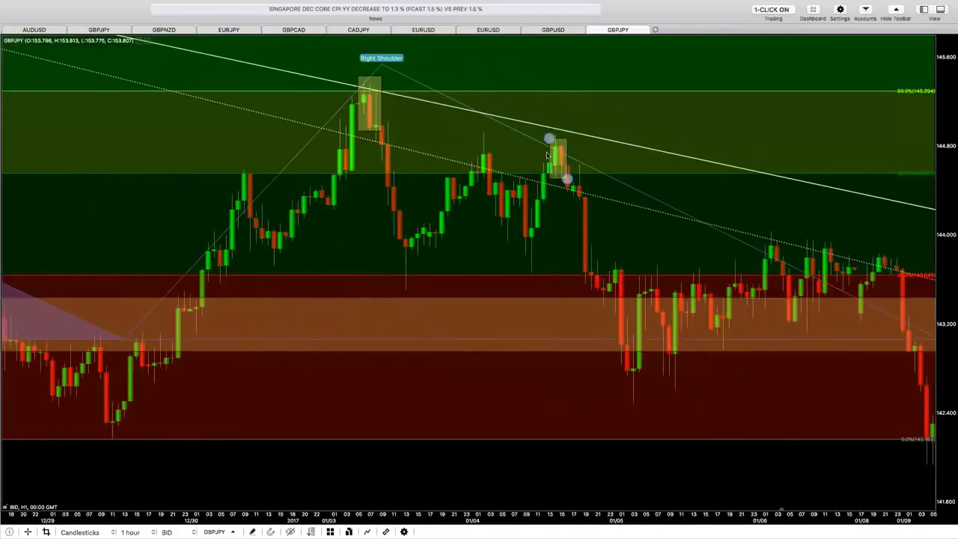
{"action": "scroll", "coordinate": [547, 155], "scroll_direction": "up", "scroll_amount": 2}
{"action": "scroll", "coordinate": [445, 166], "scroll_direction": "up", "scroll_amount": 5}
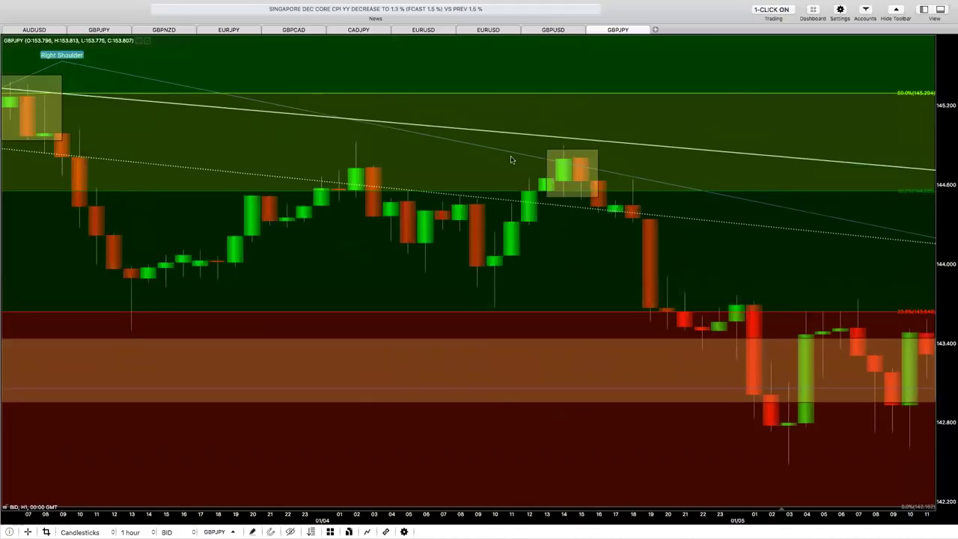
{"action": "scroll", "coordinate": [512, 157], "scroll_direction": "up", "scroll_amount": 2}
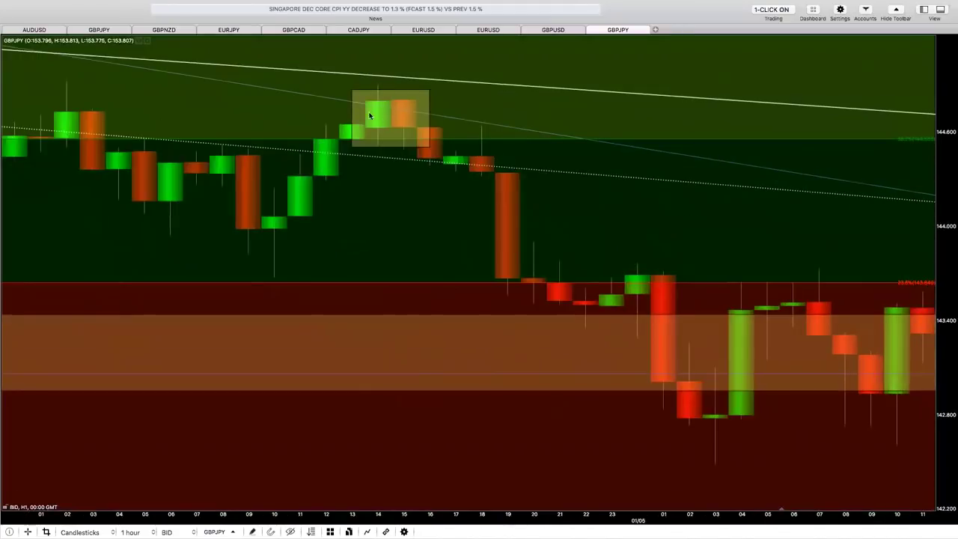
{"action": "left_click_drag", "start_coordinate": [379, 206], "coordinate": [556, 277]}
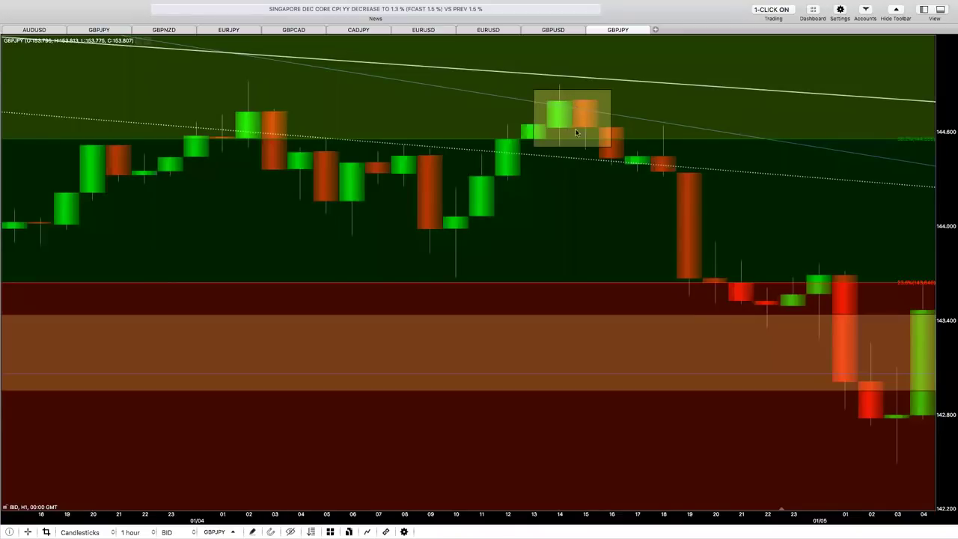
{"action": "left_click", "coordinate": [607, 141]}
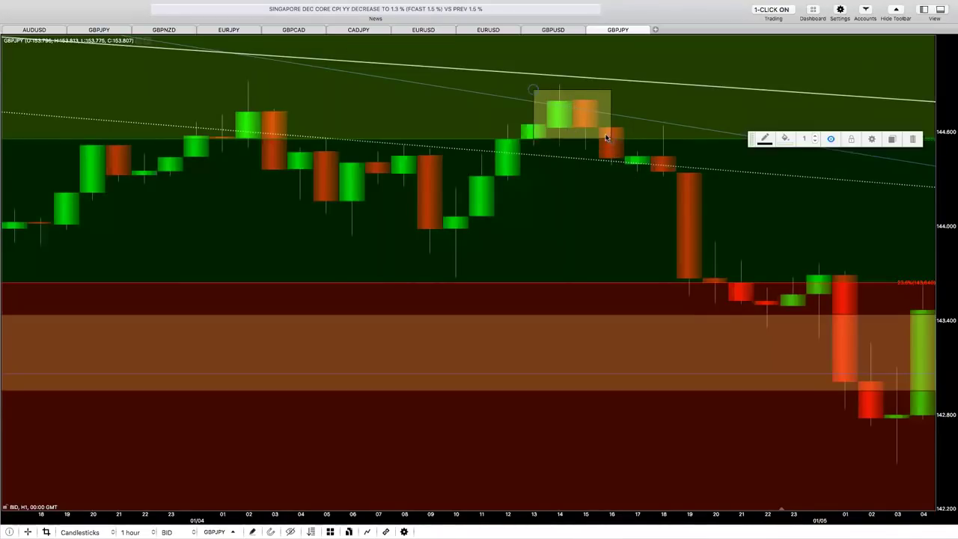
{"action": "left_click_drag", "start_coordinate": [534, 94], "coordinate": [537, 101]}
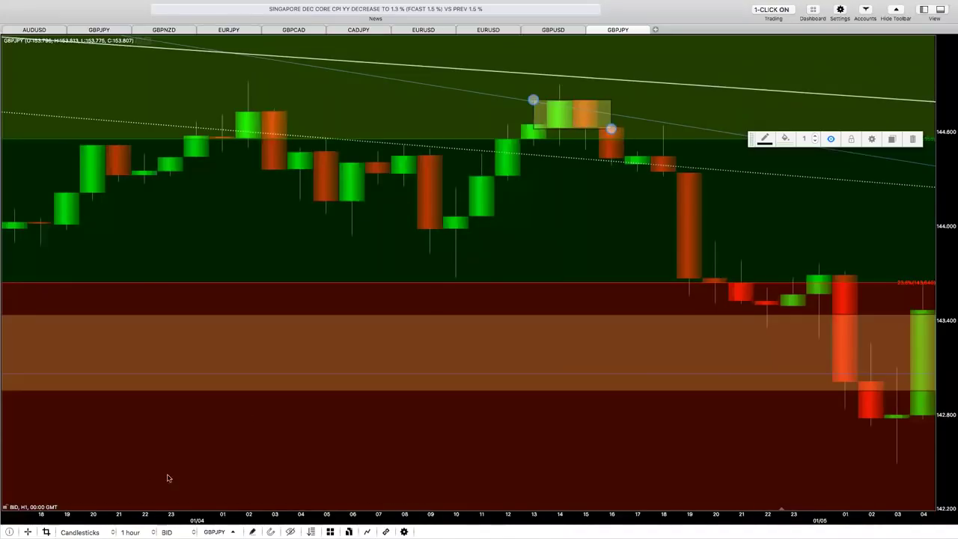
{"action": "left_click_drag", "start_coordinate": [377, 352], "coordinate": [558, 193]}
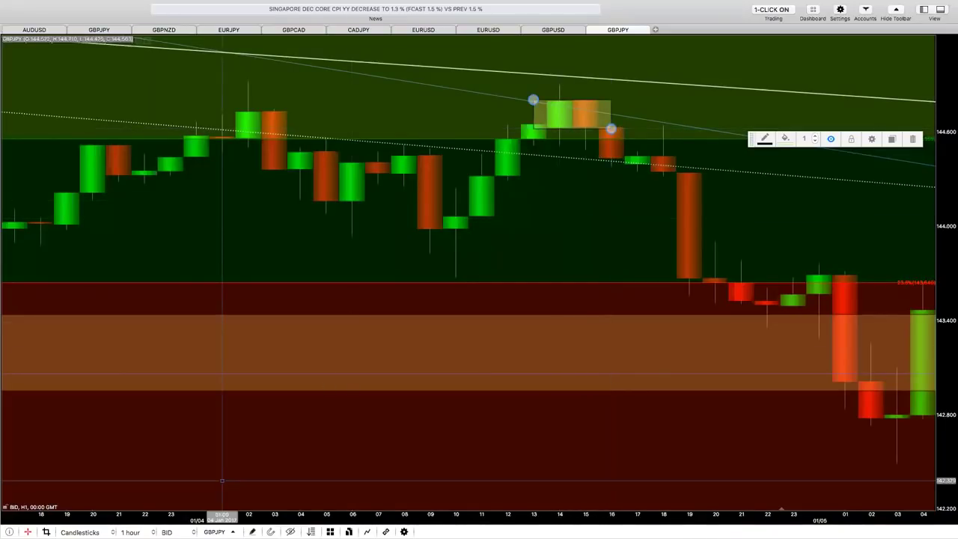
- Try the 15 min timeframe and go back through its history towards the January 2017 Right Shoulder
{"action": "scroll", "coordinate": [265, 384], "scroll_direction": "down", "scroll_amount": 3}
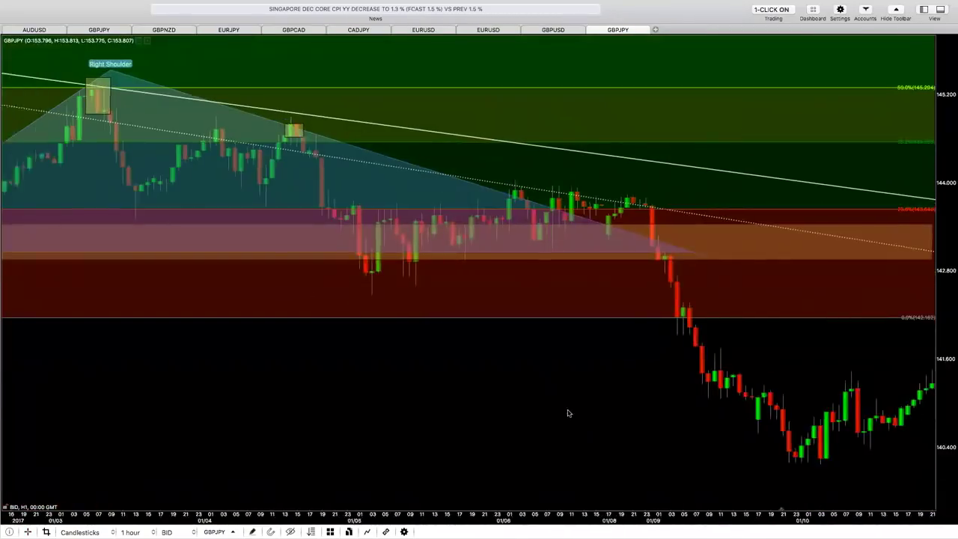
{"action": "scroll", "coordinate": [567, 413], "scroll_direction": "up", "scroll_amount": 3}
{"action": "left_click", "coordinate": [128, 529]}
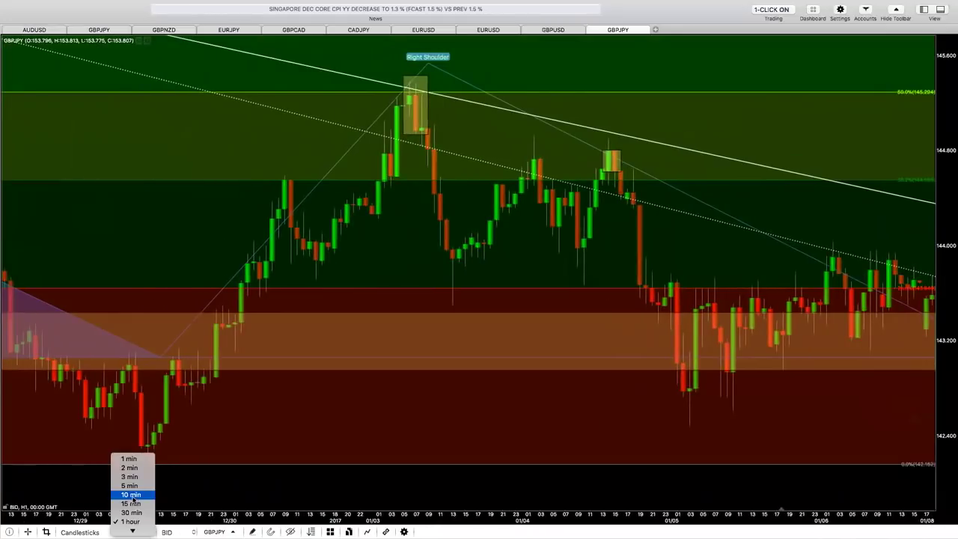
{"action": "left_click", "coordinate": [131, 496]}
{"action": "scroll", "coordinate": [374, 300], "scroll_direction": "down", "scroll_amount": 4}
{"action": "scroll", "coordinate": [923, 374], "scroll_direction": "down", "scroll_amount": 5}
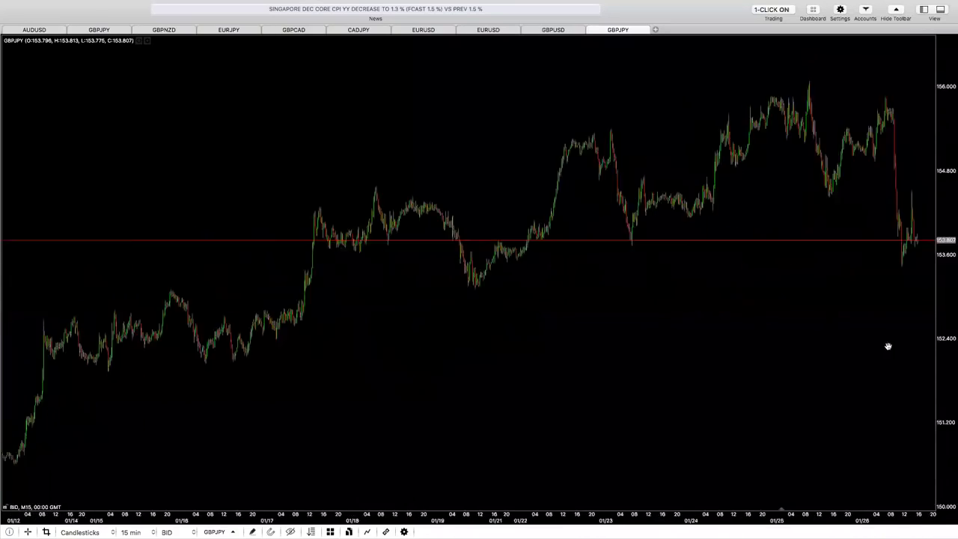
{"action": "scroll", "coordinate": [791, 372], "scroll_direction": "down", "scroll_amount": 8}
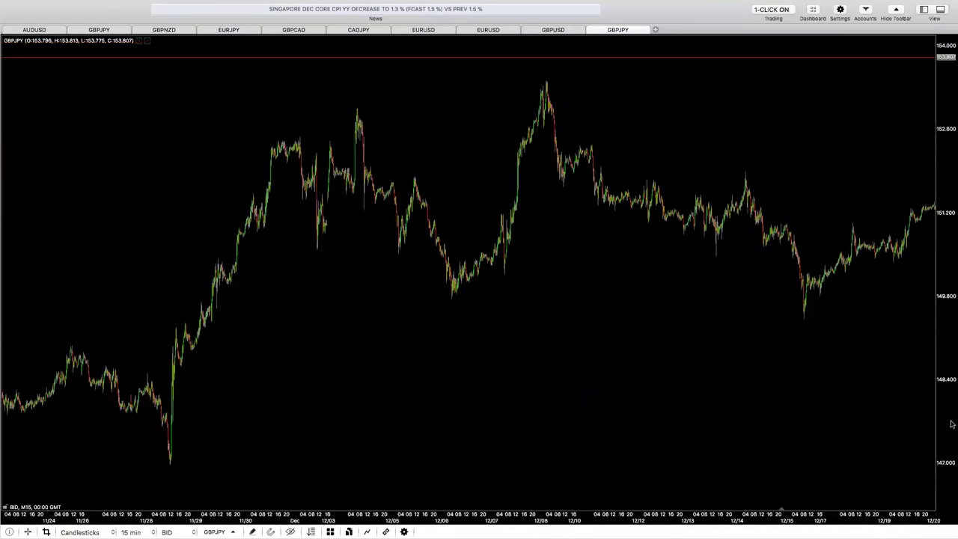
{"action": "scroll", "coordinate": [239, 299], "scroll_direction": "down", "scroll_amount": 10}
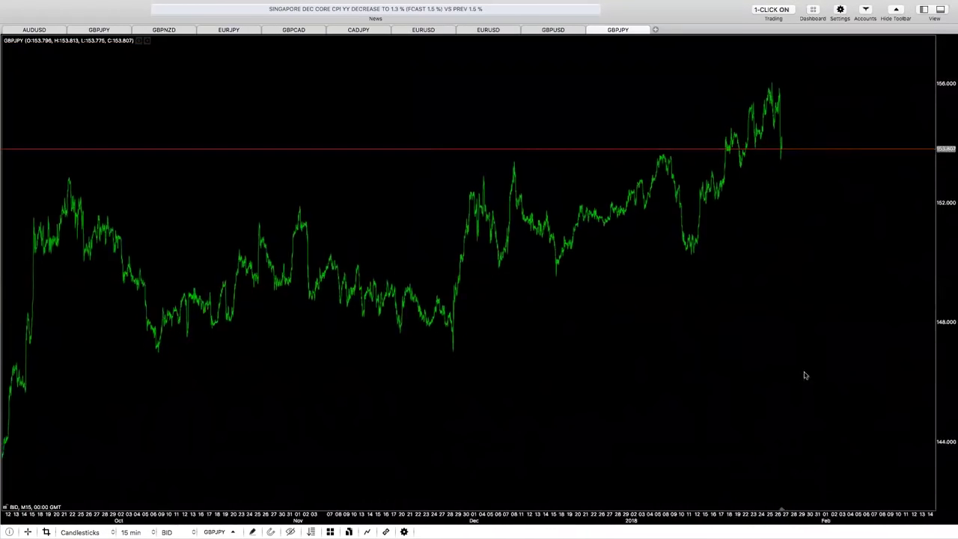
{"action": "scroll", "coordinate": [571, 317], "scroll_direction": "right", "scroll_amount": 10}
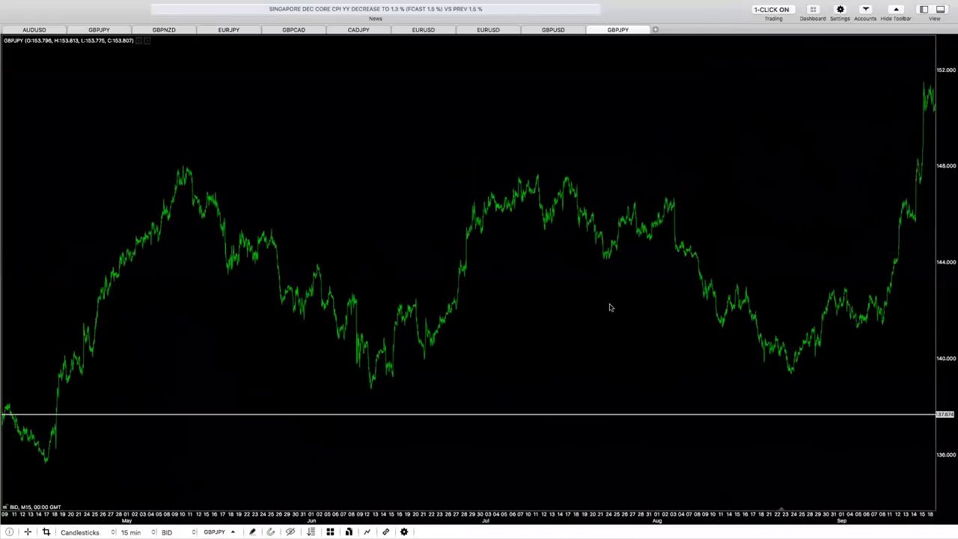
- Switch the GBPJPY chart to the 30 min timeframe and locate the January 2017 Right Shoulder
{"action": "left_click", "coordinate": [138, 531]}
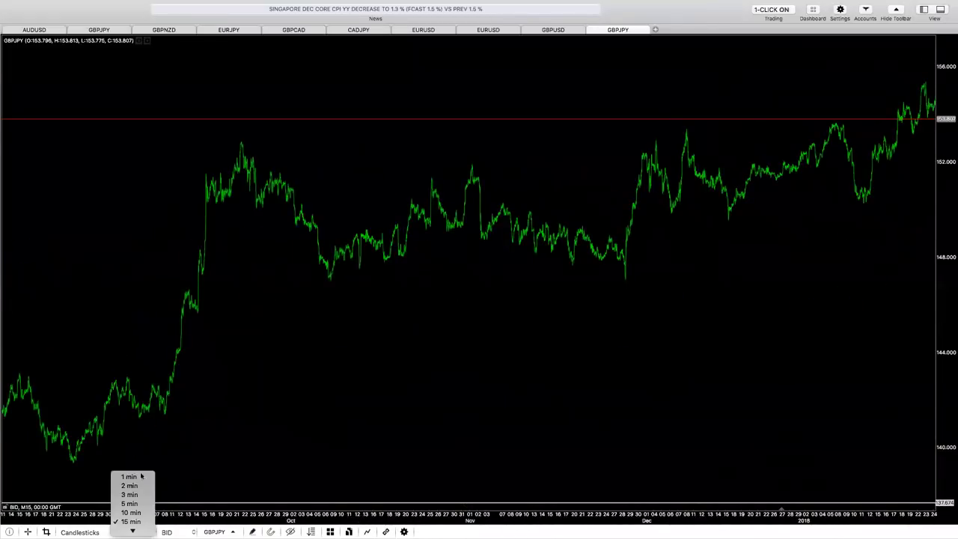
{"action": "scroll", "coordinate": [143, 513], "scroll_direction": "down", "scroll_amount": 3}
{"action": "key", "text": "Return"}
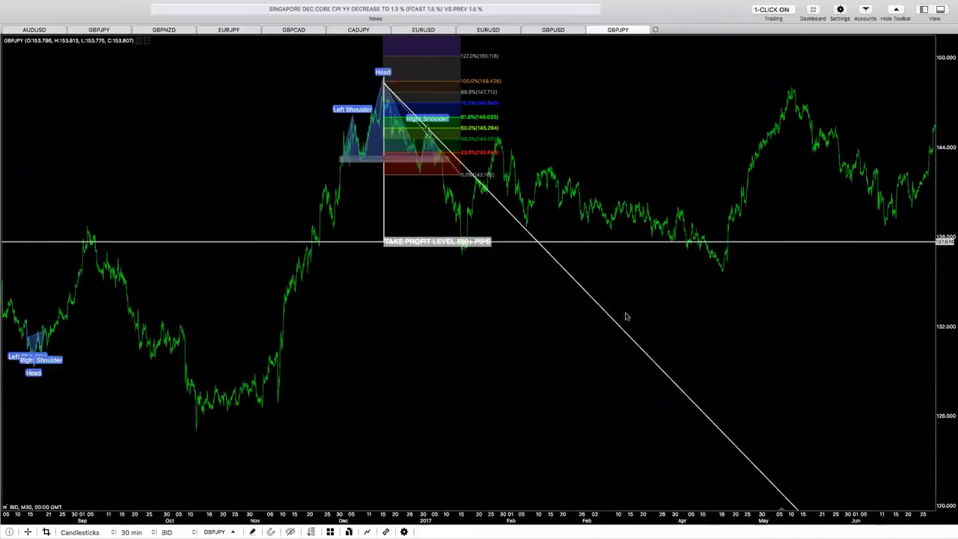
{"action": "scroll", "coordinate": [342, 202], "scroll_direction": "up", "scroll_amount": 3}
{"action": "scroll", "coordinate": [688, 299], "scroll_direction": "right", "scroll_amount": 5}
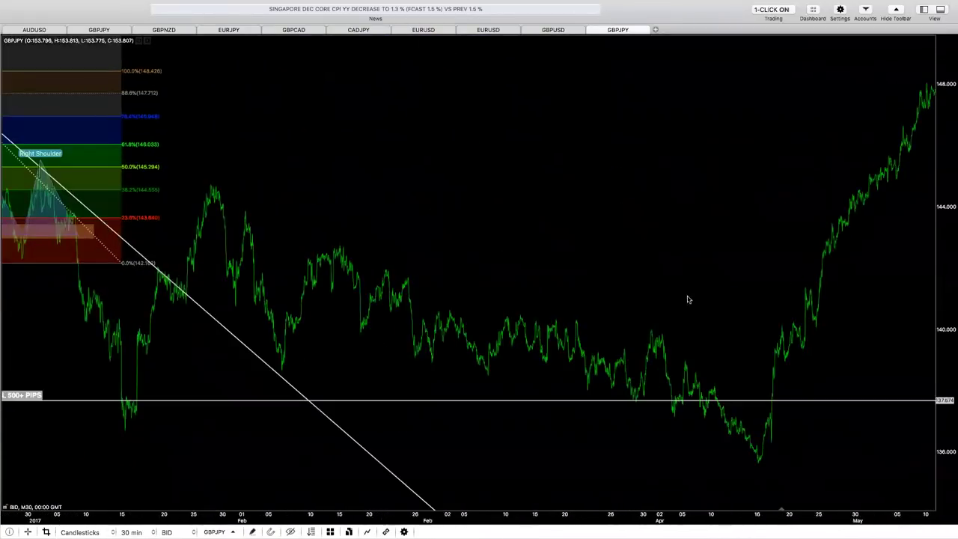
{"action": "scroll", "coordinate": [216, 193], "scroll_direction": "left", "scroll_amount": 5}
{"action": "scroll", "coordinate": [507, 252], "scroll_direction": "down", "scroll_amount": 1}
{"action": "scroll", "coordinate": [227, 249], "scroll_direction": "up", "scroll_amount": 3}
{"action": "scroll", "coordinate": [513, 334], "scroll_direction": "left", "scroll_amount": 3}
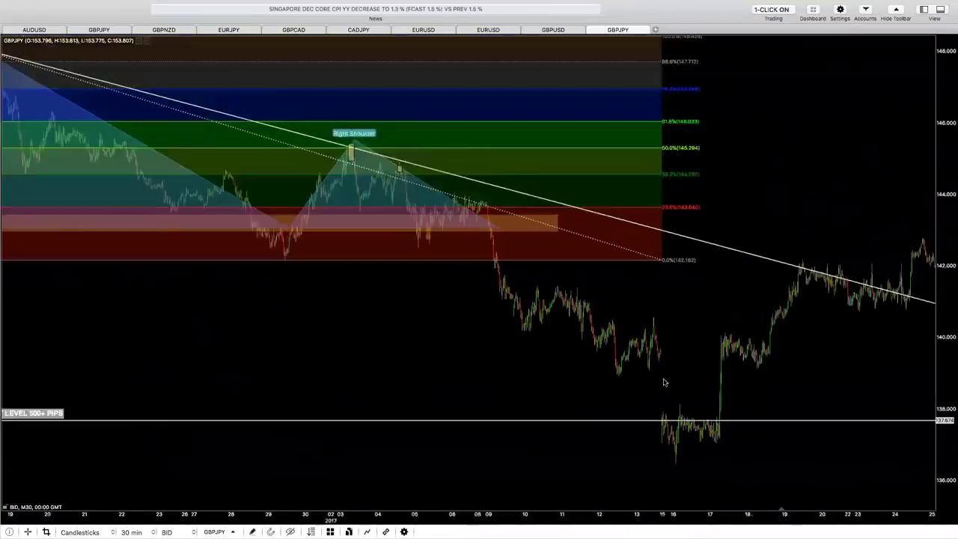
- Examine the 30 min price action between the two highlighted boxes and the decline that follows through Jan 9
{"action": "scroll", "coordinate": [391, 253], "scroll_direction": "left", "scroll_amount": 4}
{"action": "scroll", "coordinate": [301, 300], "scroll_direction": "up", "scroll_amount": 3}
{"action": "scroll", "coordinate": [423, 195], "scroll_direction": "left", "scroll_amount": 5}
{"action": "scroll", "coordinate": [348, 306], "scroll_direction": "right", "scroll_amount": 5}
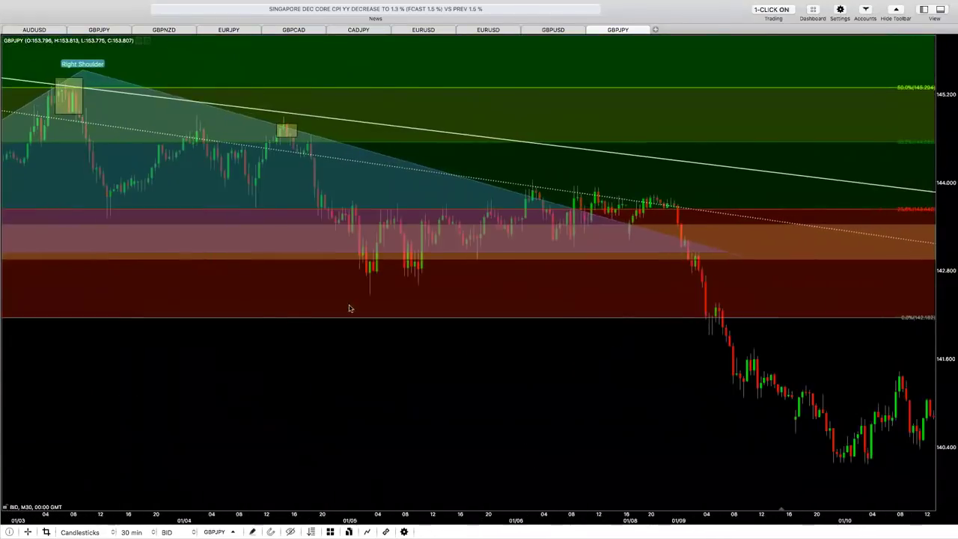
{"action": "scroll", "coordinate": [433, 273], "scroll_direction": "up", "scroll_amount": 3}
{"action": "scroll", "coordinate": [433, 272], "scroll_direction": "up", "scroll_amount": 3}
{"action": "scroll", "coordinate": [384, 415], "scroll_direction": "left", "scroll_amount": 2}
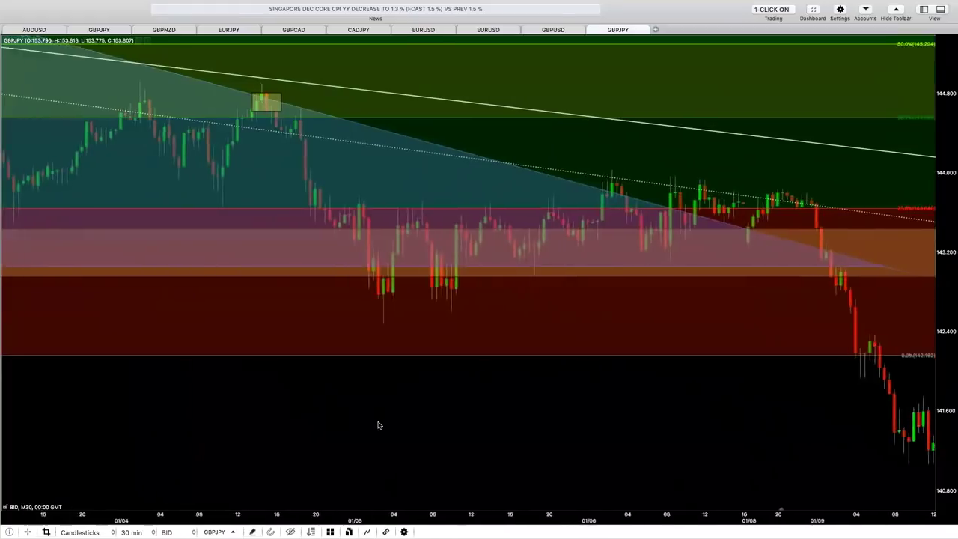
{"action": "scroll", "coordinate": [376, 423], "scroll_direction": "right", "scroll_amount": 3}
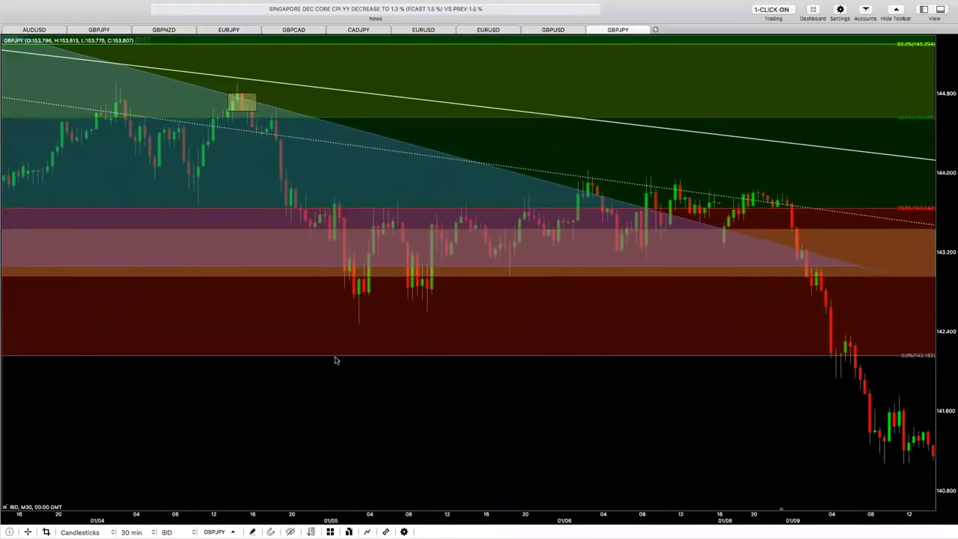
{"action": "scroll", "coordinate": [560, 431], "scroll_direction": "left", "scroll_amount": 10}
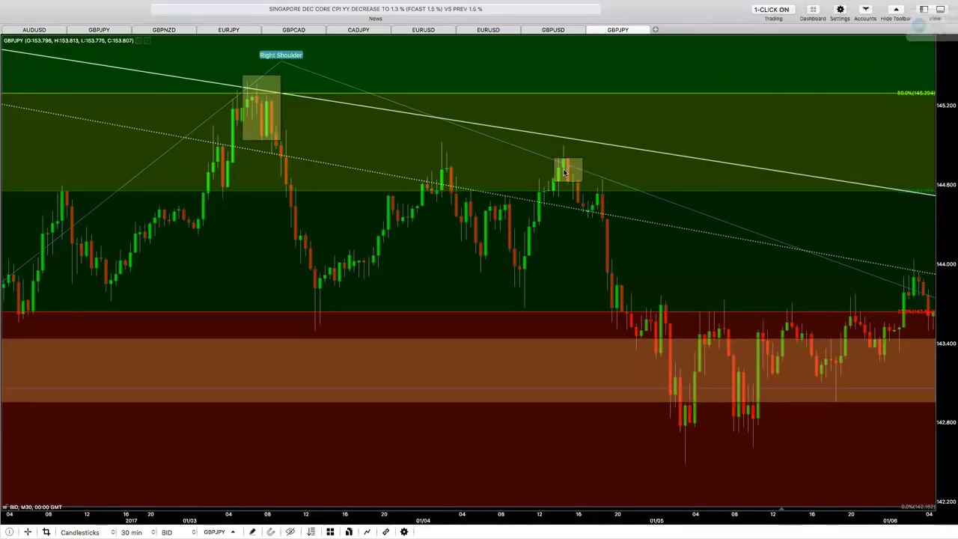
- Draw a Fibonacci retracement from the Right Shoulder high at about 145.350 down to about 143.637
{"action": "left_click", "coordinate": [252, 532]}
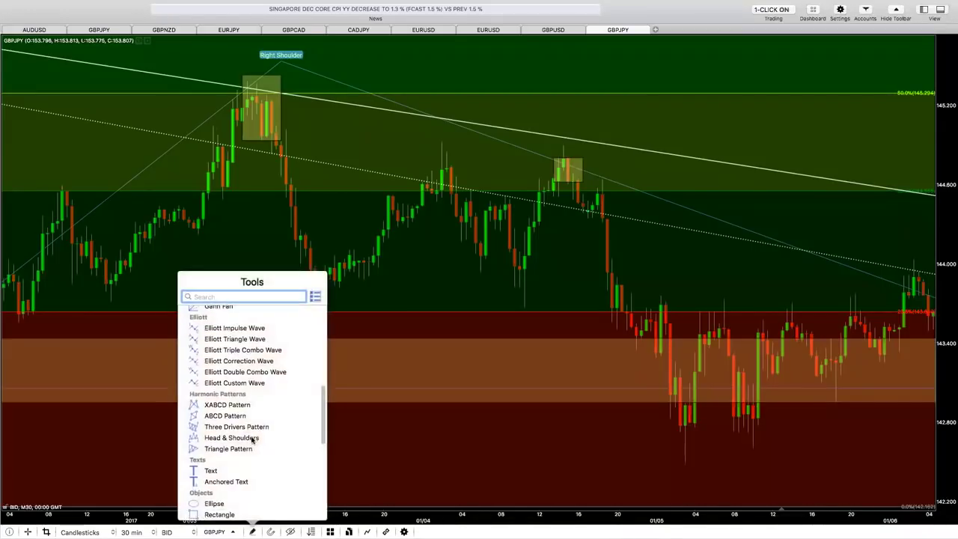
{"action": "scroll", "coordinate": [235, 475], "scroll_direction": "down", "scroll_amount": 3}
{"action": "scroll", "coordinate": [235, 467], "scroll_direction": "up", "scroll_amount": 6}
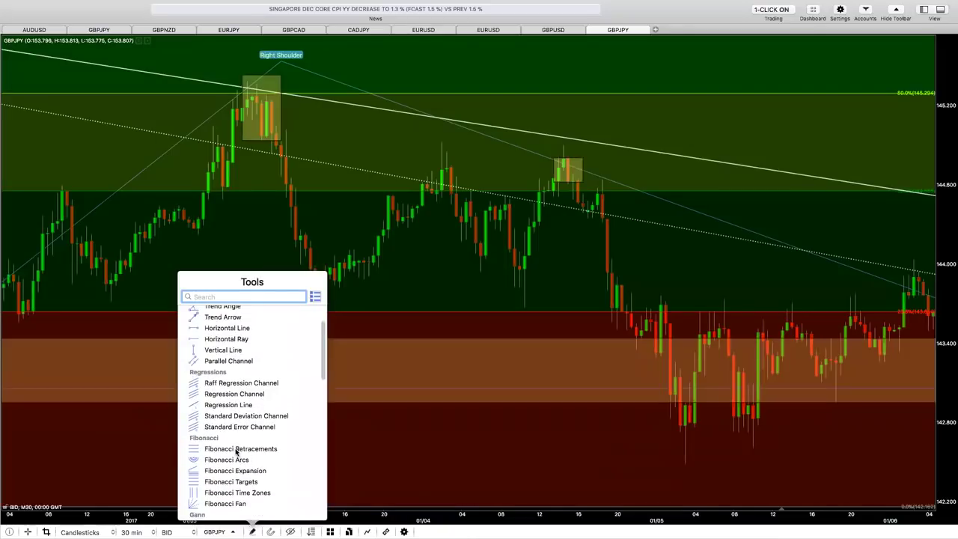
{"action": "left_click", "coordinate": [236, 449]}
{"action": "scroll", "coordinate": [266, 82], "scroll_direction": "down", "scroll_amount": 3}
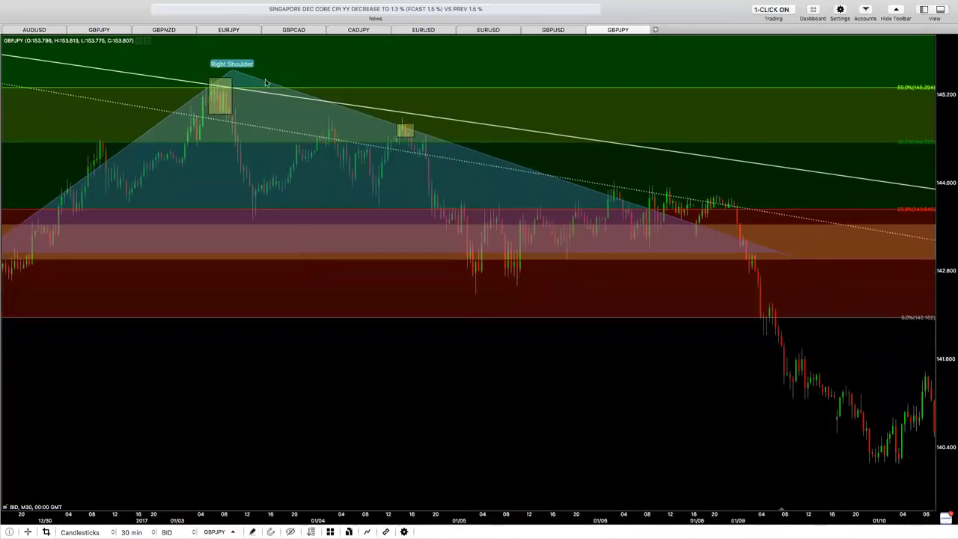
{"action": "mouse_move", "coordinate": [217, 86]}
{"action": "left_mouse_down"}
{"action": "mouse_move", "coordinate": [307, 117]}
{"action": "mouse_move", "coordinate": [293, 157]}
{"action": "mouse_move", "coordinate": [539, 223]}
{"action": "mouse_move", "coordinate": [538, 208]}
{"action": "left_mouse_up"}
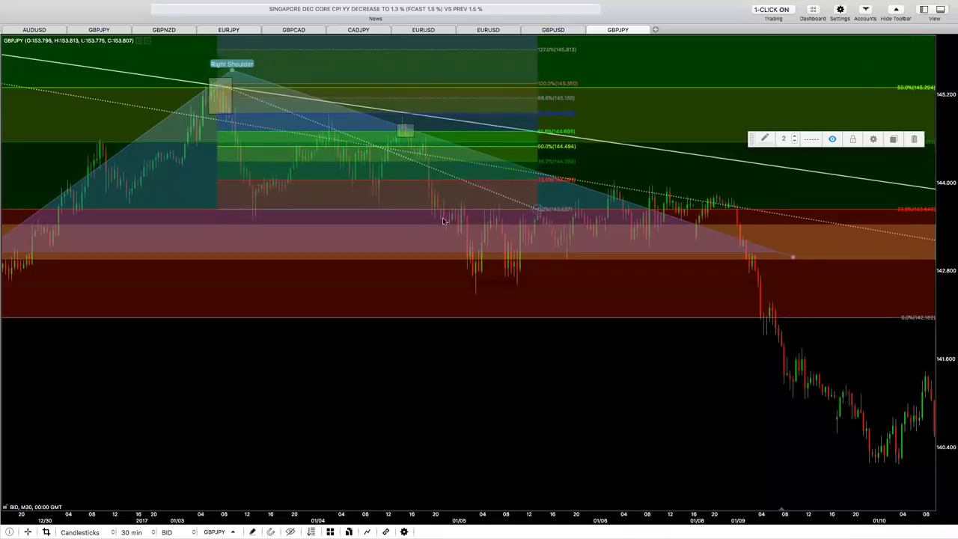
- Adjust the new Fibonacci retracement's anchors to about 145.282 at the Right Shoulder peak and 143.822 at the 0.0% level
{"action": "scroll", "coordinate": [438, 246], "scroll_direction": "up", "scroll_amount": 5}
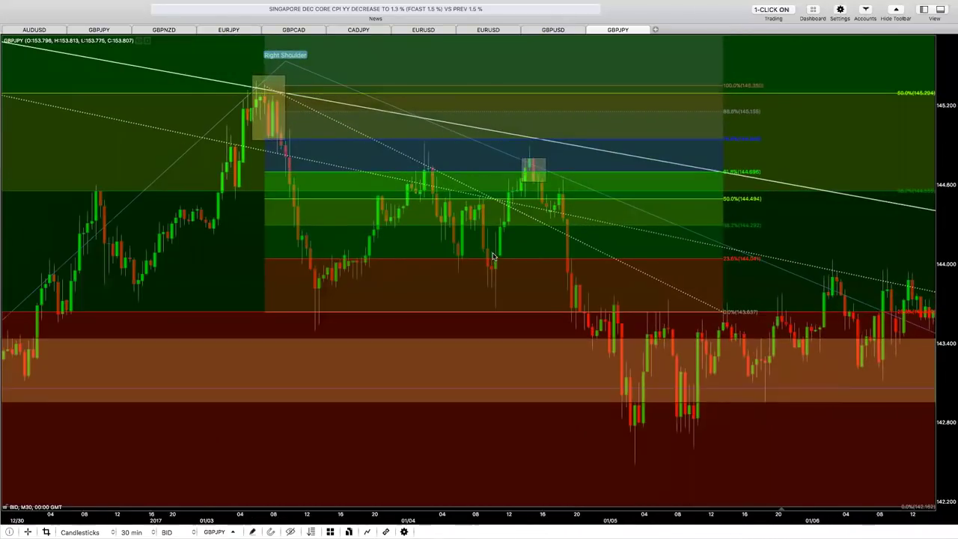
{"action": "left_click", "coordinate": [342, 91]}
{"action": "left_click_drag", "start_coordinate": [341, 94], "coordinate": [335, 98]}
{"action": "left_click_drag", "start_coordinate": [701, 321], "coordinate": [701, 290]}
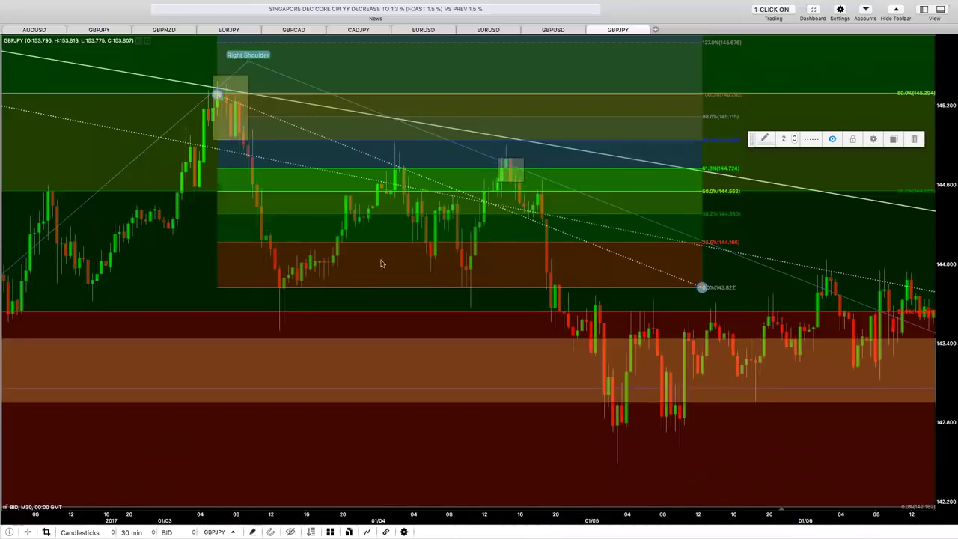
- Examine the pullback candles on Jan 4, including the second highlighted box, against the new retracement's 50.0% and 61.8% levels
{"action": "scroll", "coordinate": [205, 259], "scroll_direction": "up", "scroll_amount": 3}
{"action": "left_click", "coordinate": [363, 359]}
{"action": "scroll", "coordinate": [616, 466], "scroll_direction": "left", "scroll_amount": 3}
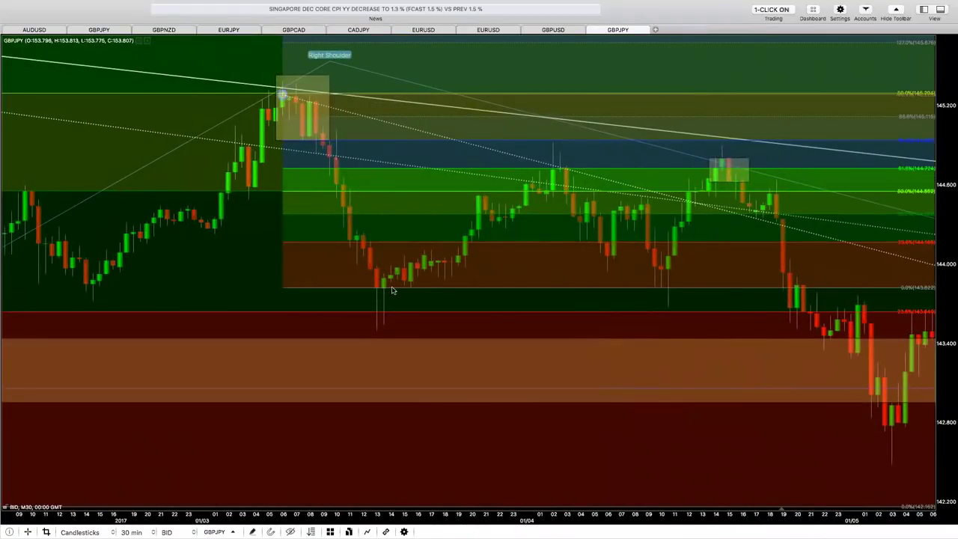
{"action": "left_click_drag", "start_coordinate": [658, 329], "coordinate": [465, 255]}
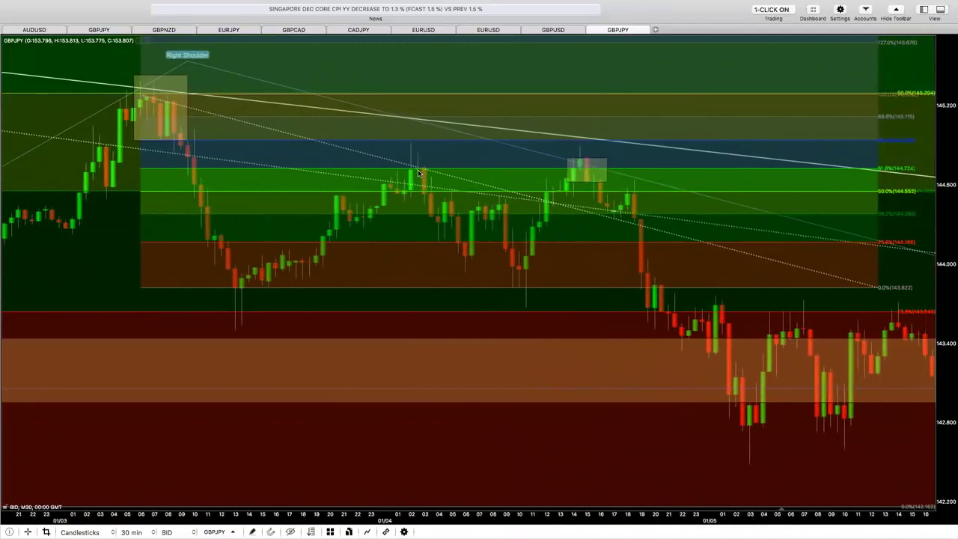
{"action": "scroll", "coordinate": [374, 210], "scroll_direction": "up", "scroll_amount": 5}
{"action": "scroll", "coordinate": [207, 231], "scroll_direction": "down", "scroll_amount": 3}
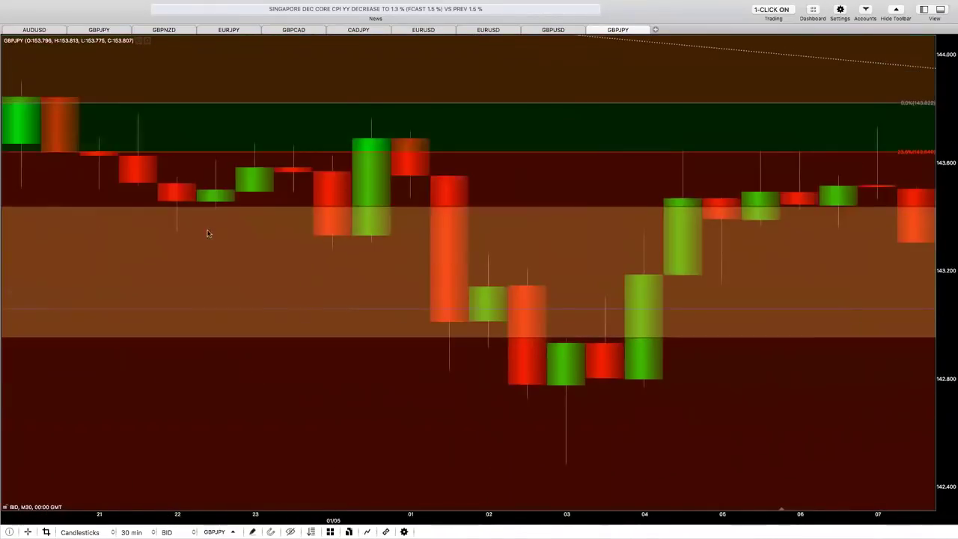
{"action": "left_click_drag", "start_coordinate": [208, 231], "coordinate": [601, 313]}
{"action": "scroll", "coordinate": [207, 235], "scroll_direction": "down", "scroll_amount": 3}
{"action": "mouse_move", "coordinate": [207, 235]}
{"action": "left_mouse_down"}
{"action": "mouse_move", "coordinate": [668, 347]}
{"action": "mouse_move", "coordinate": [740, 347]}
{"action": "left_mouse_up"}
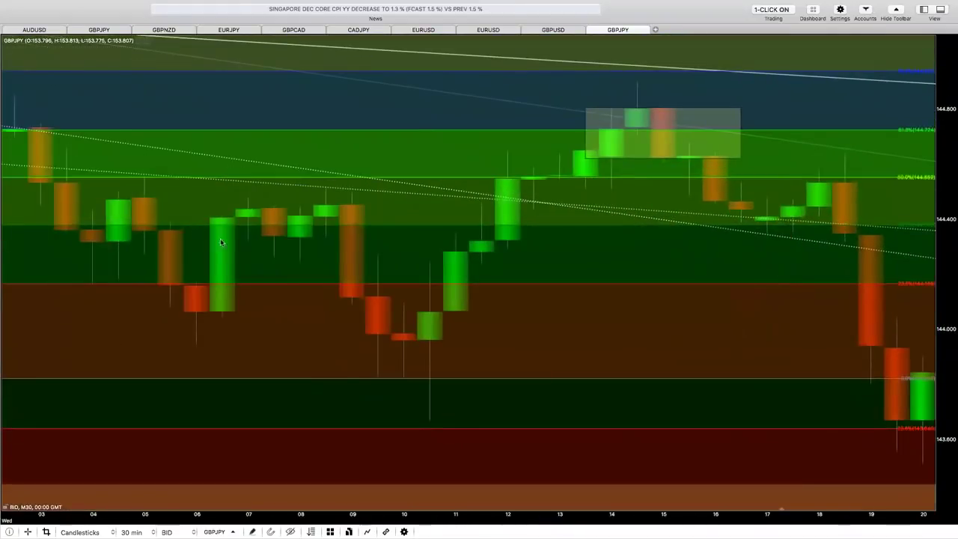
- Shift the new Fibonacci retracement slightly so its 0.0% level sits at 143.816, and review it against the wider Right Shoulder structure
{"action": "scroll", "coordinate": [307, 251], "scroll_direction": "down", "scroll_amount": 3}
{"action": "mouse_move", "coordinate": [225, 316]}
{"action": "left_mouse_down"}
{"action": "mouse_move", "coordinate": [334, 331]}
{"action": "mouse_move", "coordinate": [229, 290]}
{"action": "left_mouse_up"}
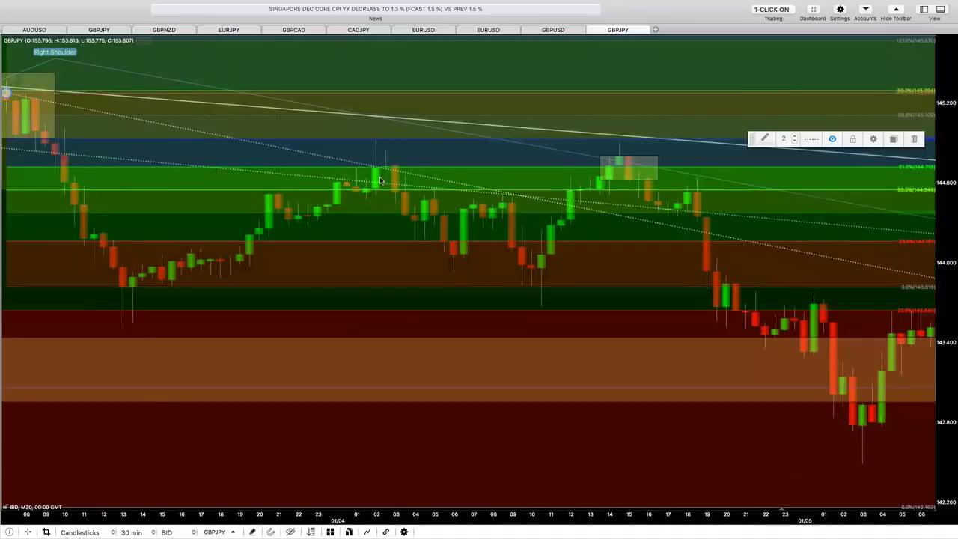
{"action": "left_click_drag", "start_coordinate": [621, 267], "coordinate": [537, 88]}
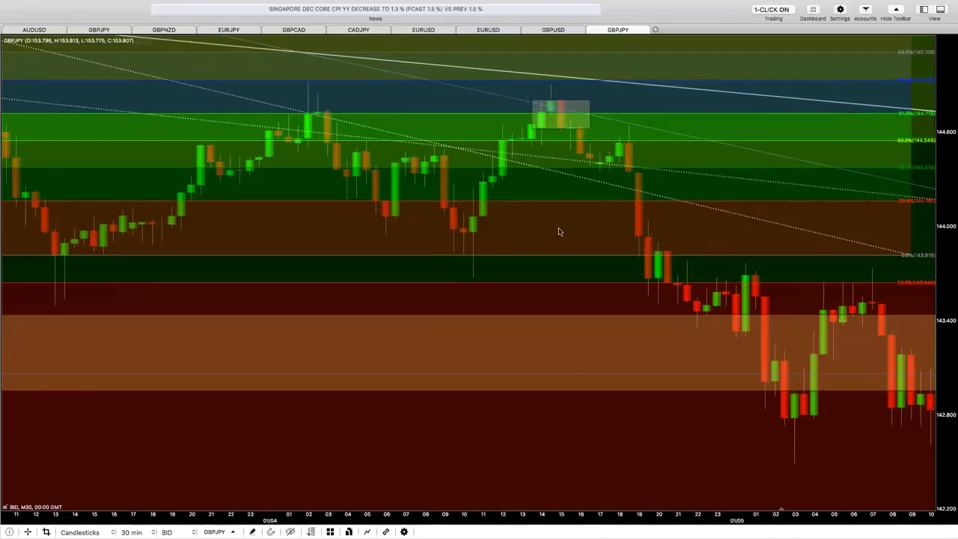
{"action": "scroll", "coordinate": [558, 229], "scroll_direction": "down", "scroll_amount": 5}
{"action": "scroll", "coordinate": [553, 265], "scroll_direction": "down", "scroll_amount": 3}
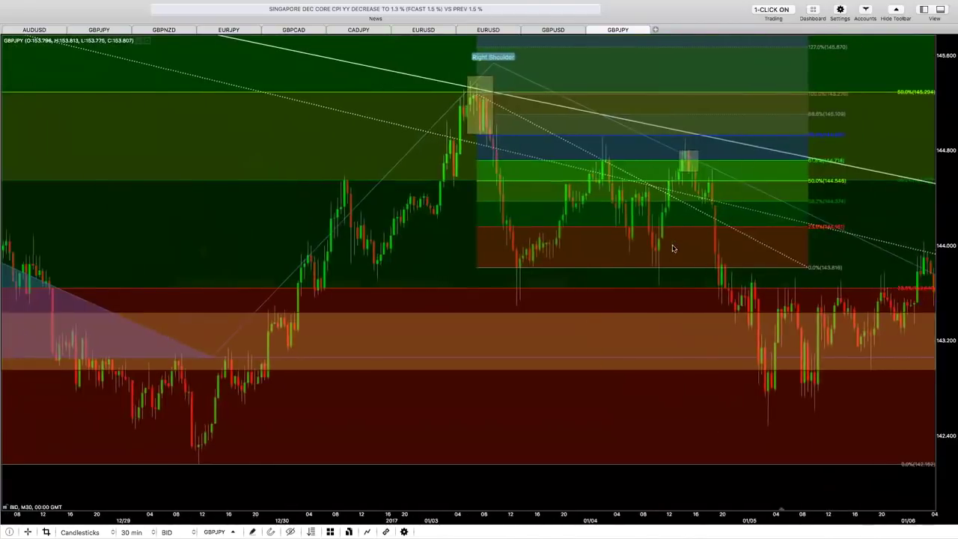
{"action": "scroll", "coordinate": [299, 336], "scroll_direction": "down", "scroll_amount": 5}
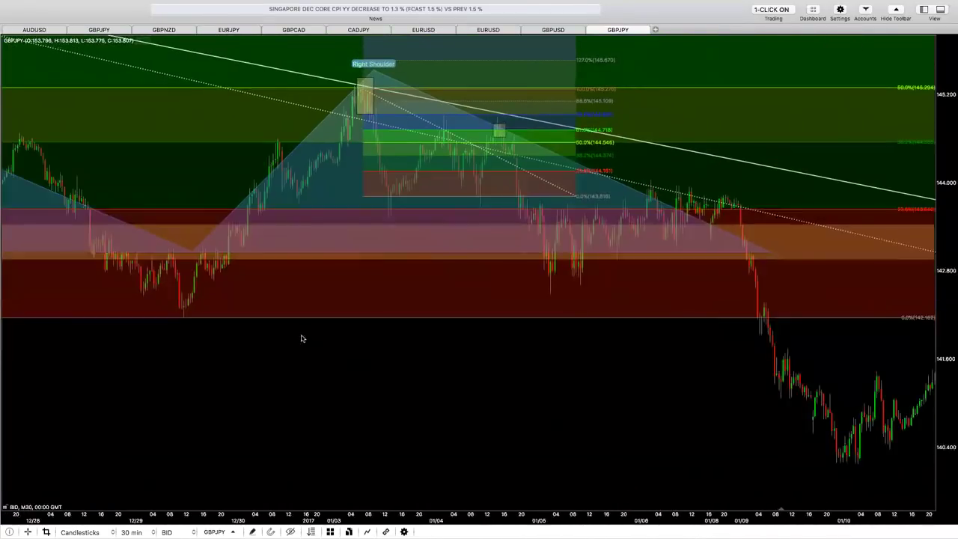
- Examine the Right Shoulder's two highlighted boxes against the trendline and retracement, within the full head and shoulders structure
{"action": "scroll", "coordinate": [340, 310], "scroll_direction": "down", "scroll_amount": 3}
{"action": "scroll", "coordinate": [378, 143], "scroll_direction": "left", "scroll_amount": 10}
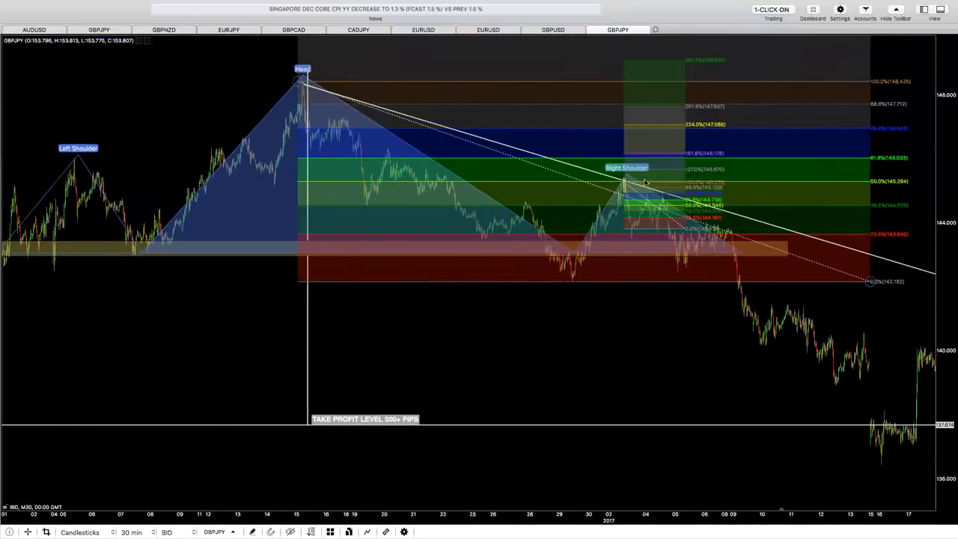
{"action": "mouse_move", "coordinate": [628, 186]}
{"action": "scroll", "coordinate": [648, 201], "scroll_direction": "up", "scroll_amount": 3}
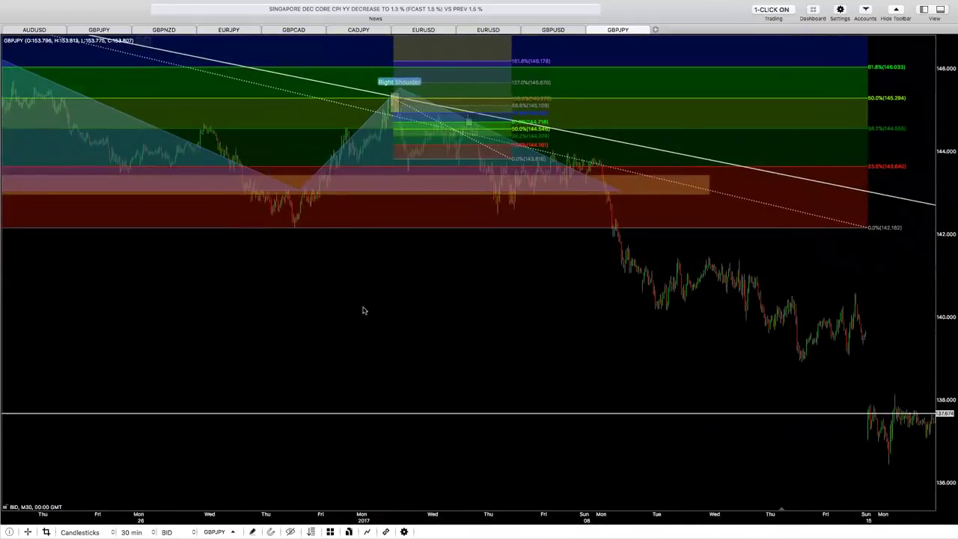
{"action": "scroll", "coordinate": [363, 310], "scroll_direction": "up", "scroll_amount": 3}
{"action": "scroll", "coordinate": [397, 368], "scroll_direction": "left", "scroll_amount": 3}
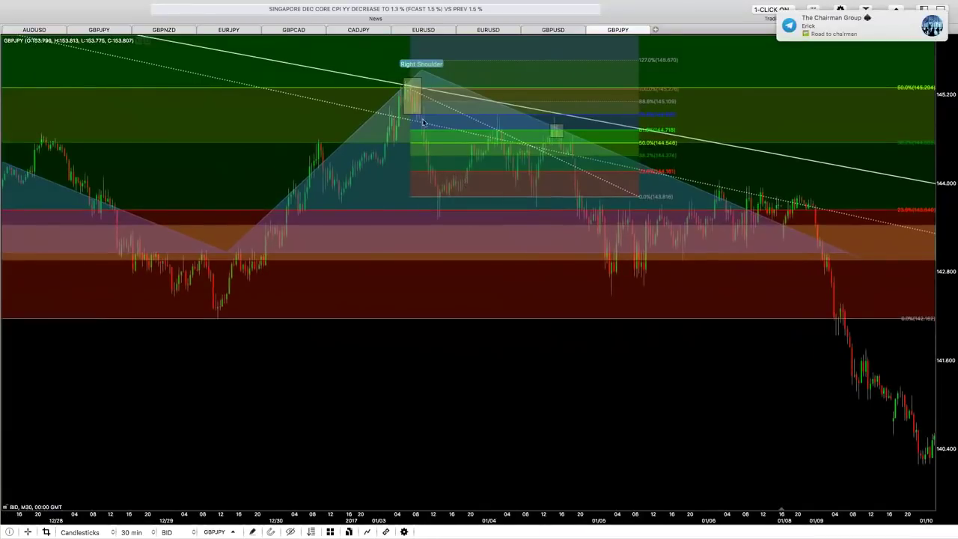
{"action": "left_click", "coordinate": [441, 93]}
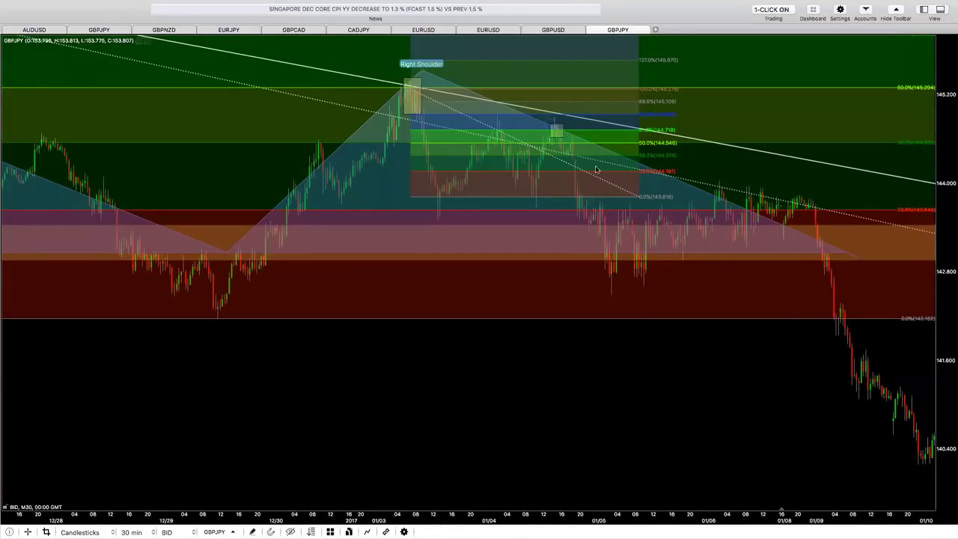
- Follow GBPJPY's decline from the Right Shoulder to the 500+ pips take profit line and review the whole head and shoulders pattern
{"action": "scroll", "coordinate": [725, 421], "scroll_direction": "down", "scroll_amount": 3}
{"action": "scroll", "coordinate": [693, 379], "scroll_direction": "right", "scroll_amount": 5}
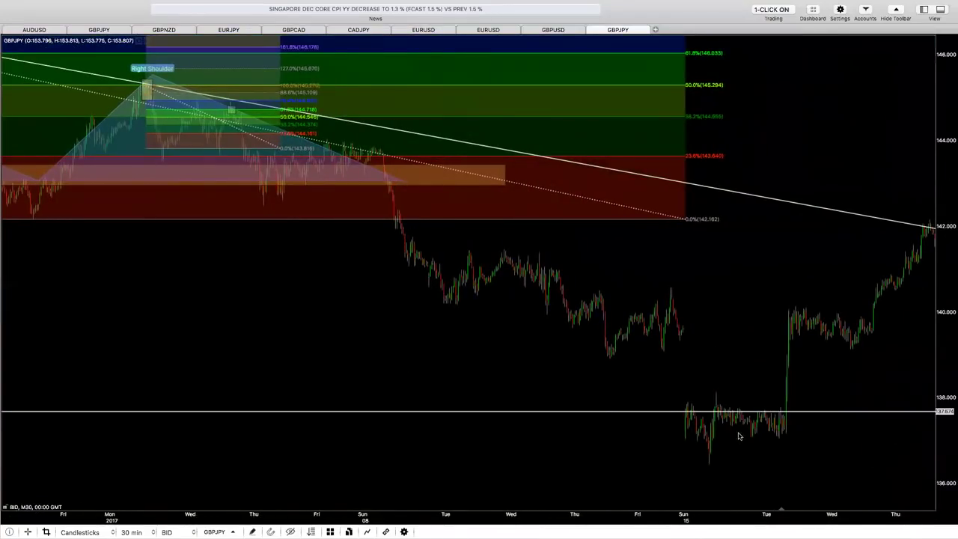
{"action": "left_click_drag", "start_coordinate": [535, 341], "coordinate": [246, 320]}
{"action": "scroll", "coordinate": [648, 390], "scroll_direction": "left", "scroll_amount": 10}
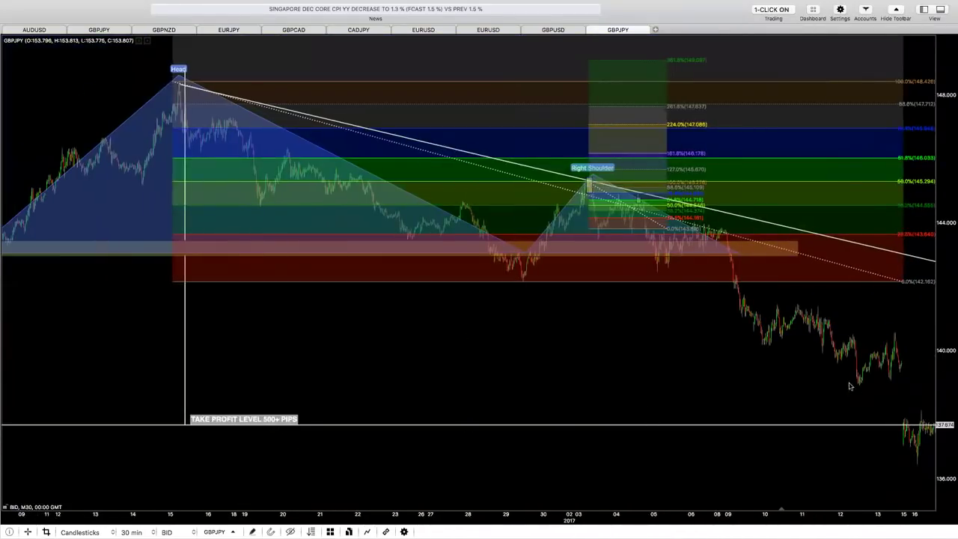
{"action": "scroll", "coordinate": [606, 362], "scroll_direction": "right", "scroll_amount": 5}
{"action": "scroll", "coordinate": [677, 386], "scroll_direction": "left", "scroll_amount": 3}
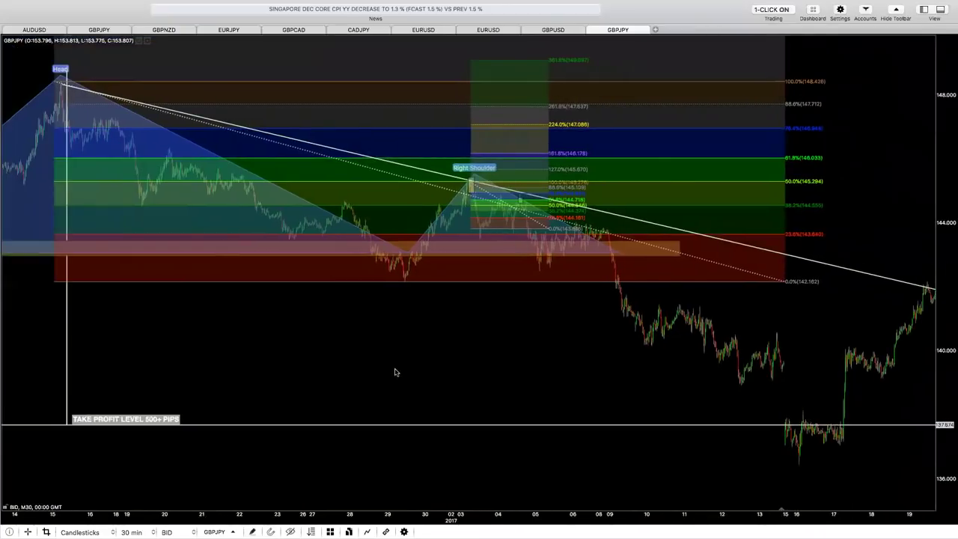
{"action": "scroll", "coordinate": [397, 368], "scroll_direction": "down", "scroll_amount": 3}
{"action": "scroll", "coordinate": [485, 397], "scroll_direction": "left", "scroll_amount": 5}
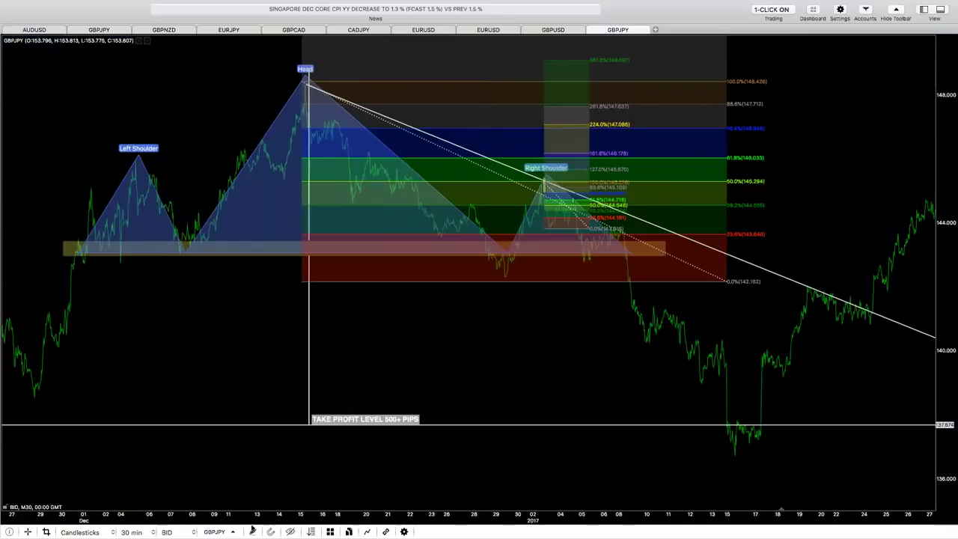
- Switch the GBPJPY chart to the 1 hour timeframe and bring the price peak around May 10 into view
{"action": "left_click", "coordinate": [131, 532]}
{"action": "key", "text": "Down"}
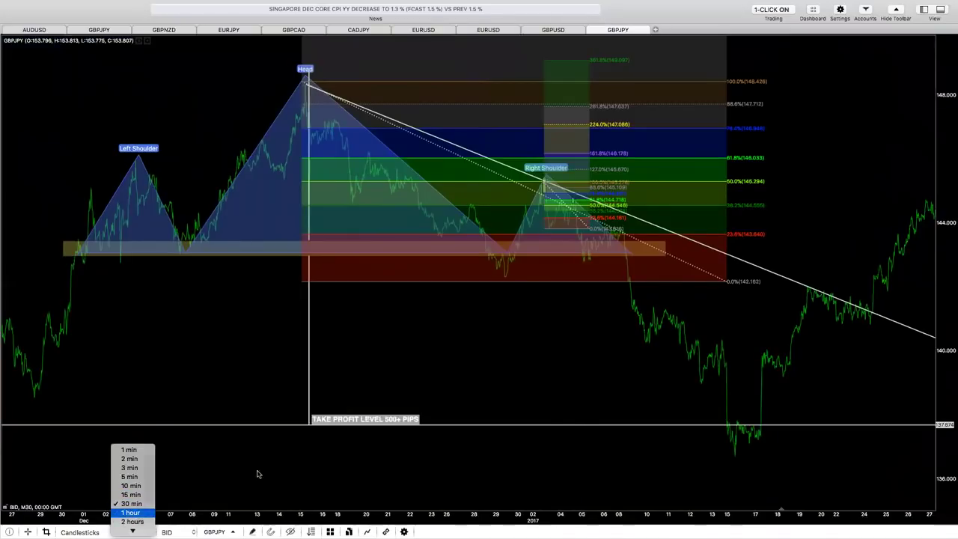
{"action": "key", "text": "Return"}
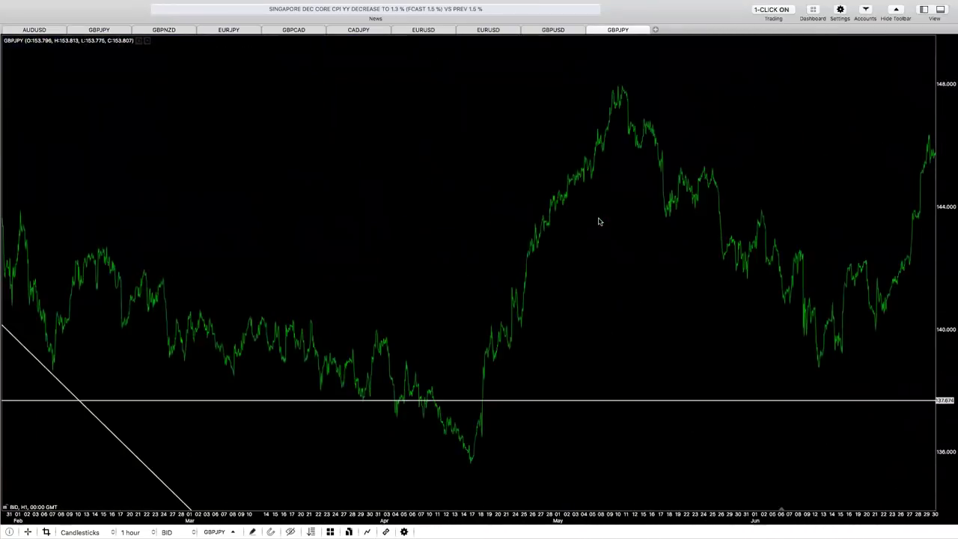
{"action": "scroll", "coordinate": [656, 199], "scroll_direction": "up", "scroll_amount": 5}
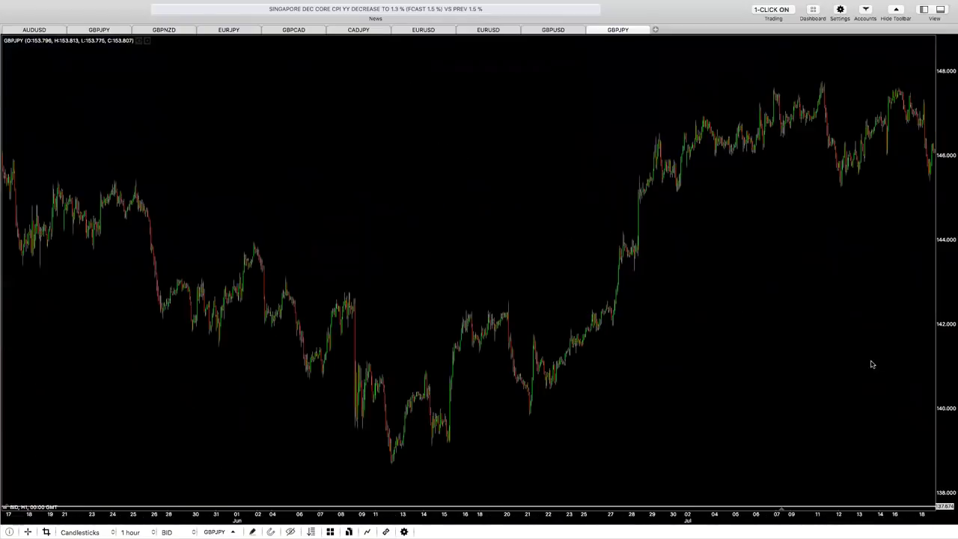
{"action": "scroll", "coordinate": [587, 197], "scroll_direction": "up", "scroll_amount": 5}
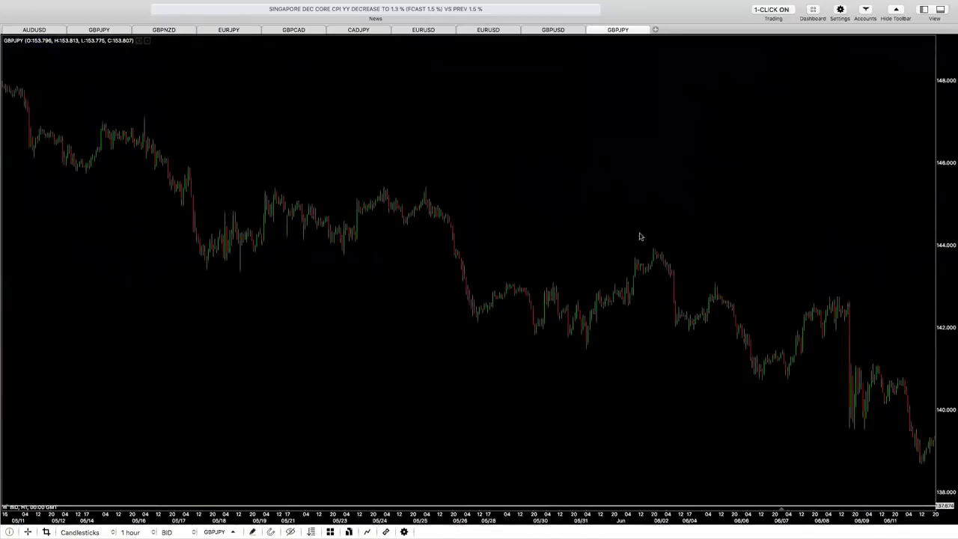
{"action": "left_click_drag", "start_coordinate": [544, 157], "coordinate": [592, 179]}
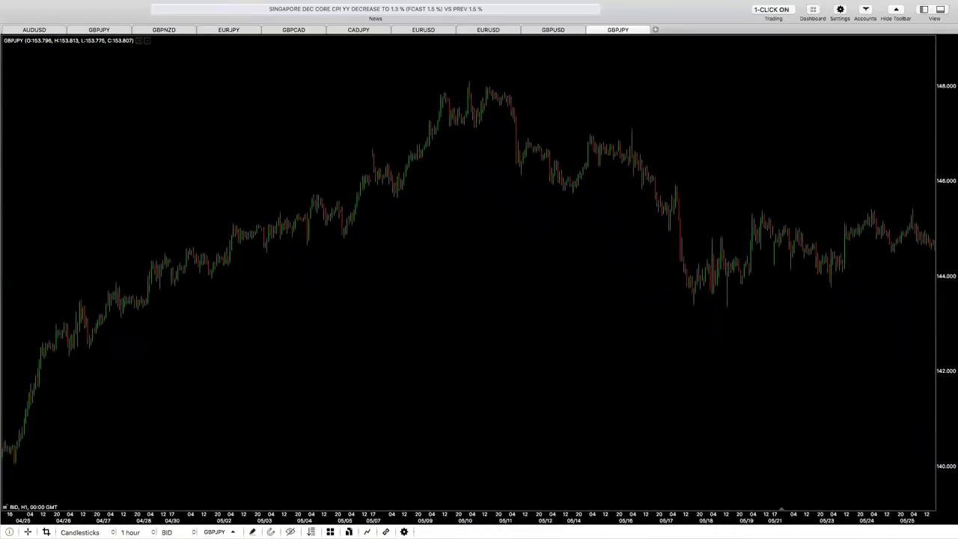
{"action": "left_click", "coordinate": [252, 531]}
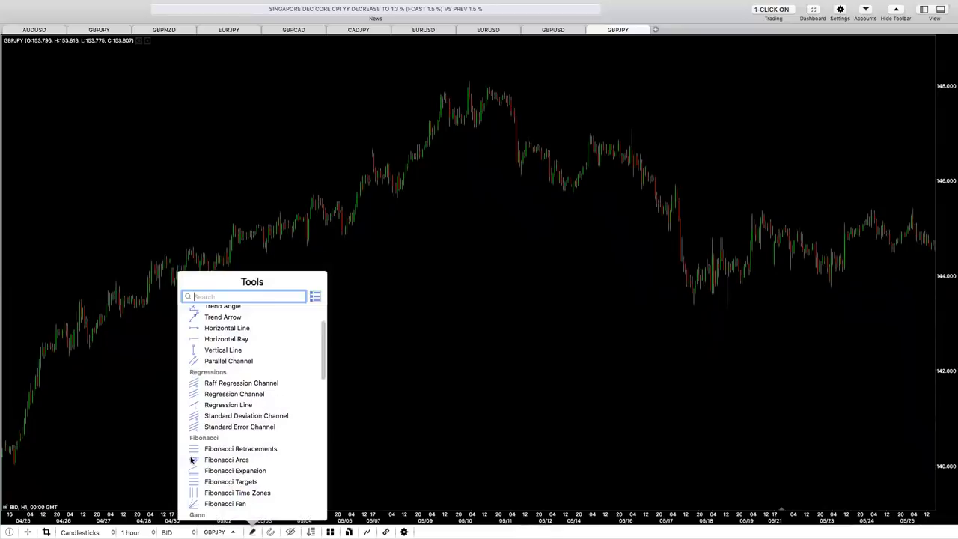
{"action": "scroll", "coordinate": [233, 427], "scroll_direction": "down", "scroll_amount": 10}
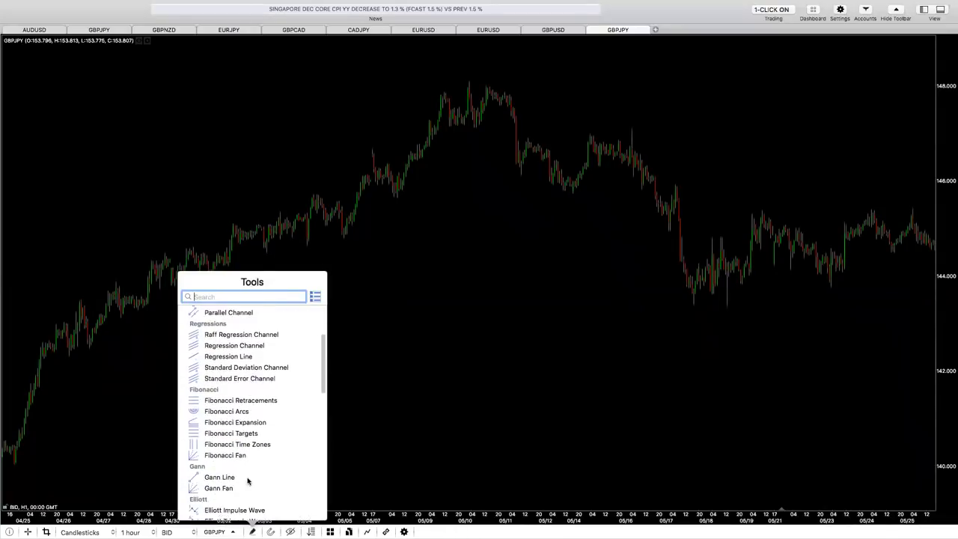
{"action": "scroll", "coordinate": [216, 486], "scroll_direction": "down", "scroll_amount": 1}
{"action": "left_click", "coordinate": [214, 457]}
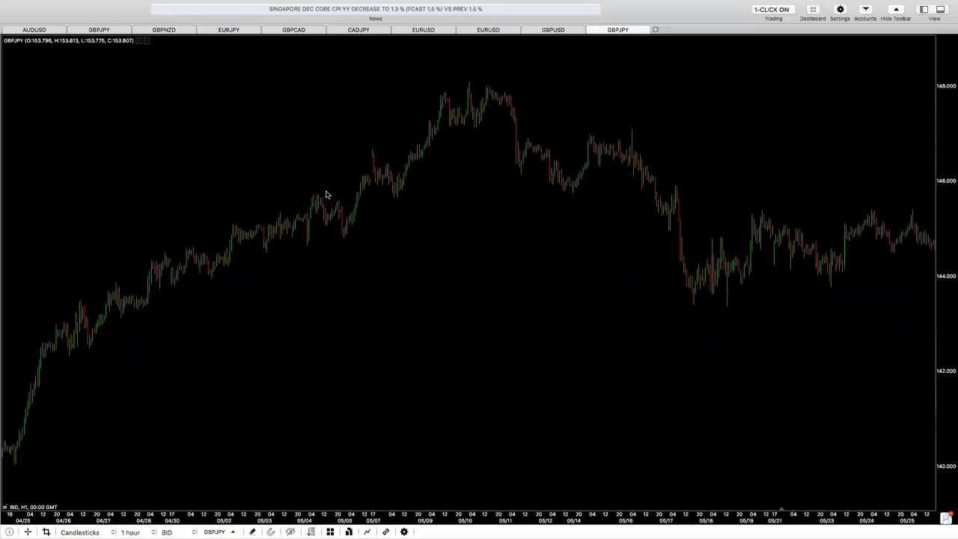
- Draw a thin rotated rectangle along the neckline at about 145.7, from the May 4 high to about May 18
{"action": "left_click", "coordinate": [252, 532]}
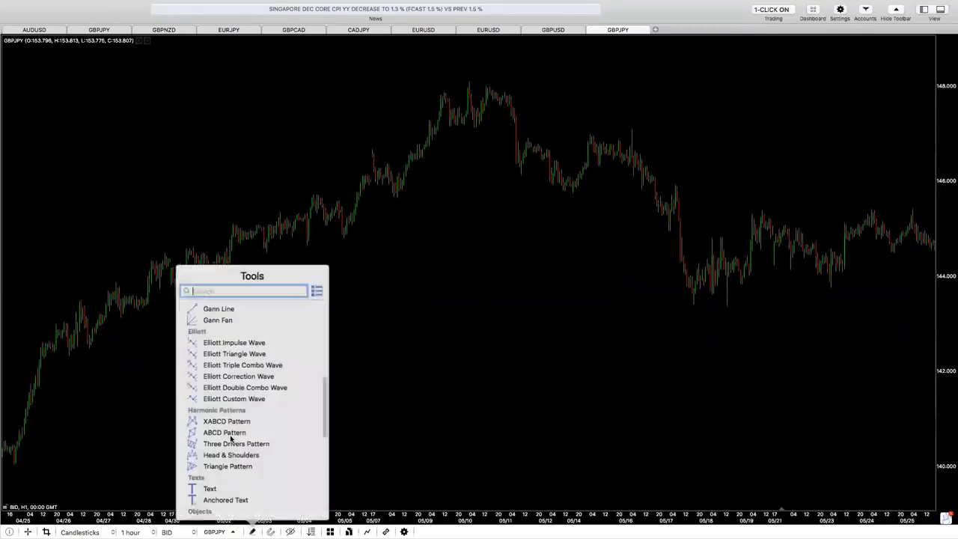
{"action": "scroll", "coordinate": [253, 424], "scroll_direction": "down", "scroll_amount": 5}
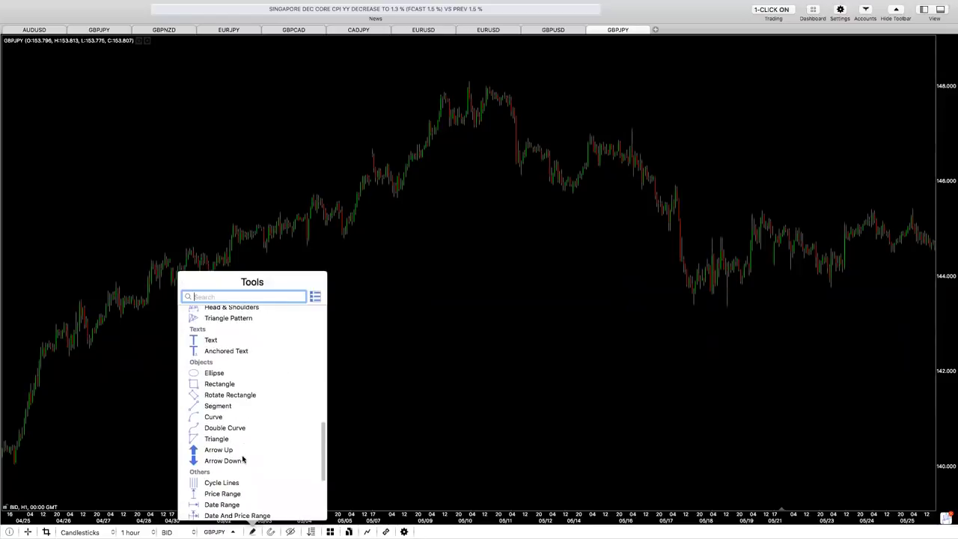
{"action": "left_click", "coordinate": [210, 398]}
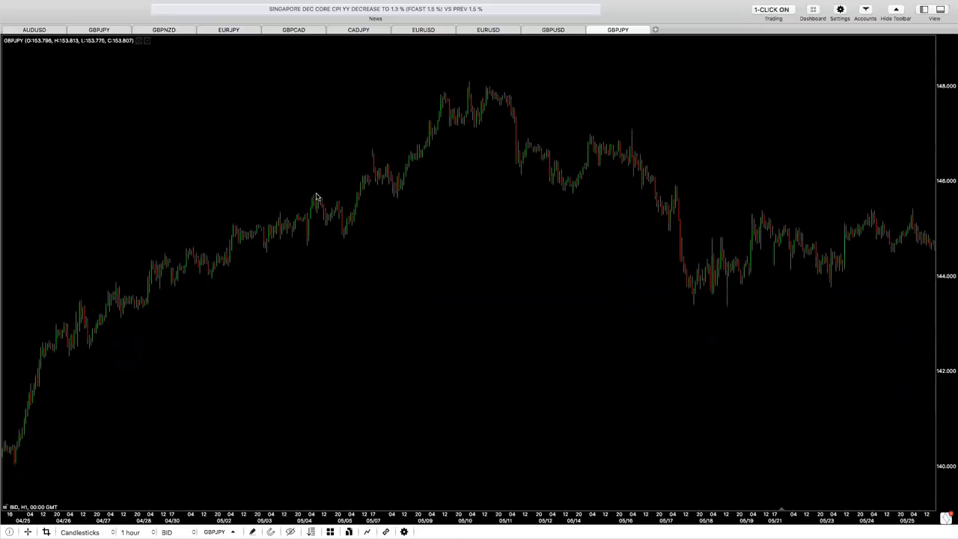
{"action": "mouse_move", "coordinate": [313, 196]}
{"action": "left_mouse_down"}
{"action": "mouse_move", "coordinate": [443, 207]}
{"action": "mouse_move", "coordinate": [720, 199]}
{"action": "left_mouse_up"}
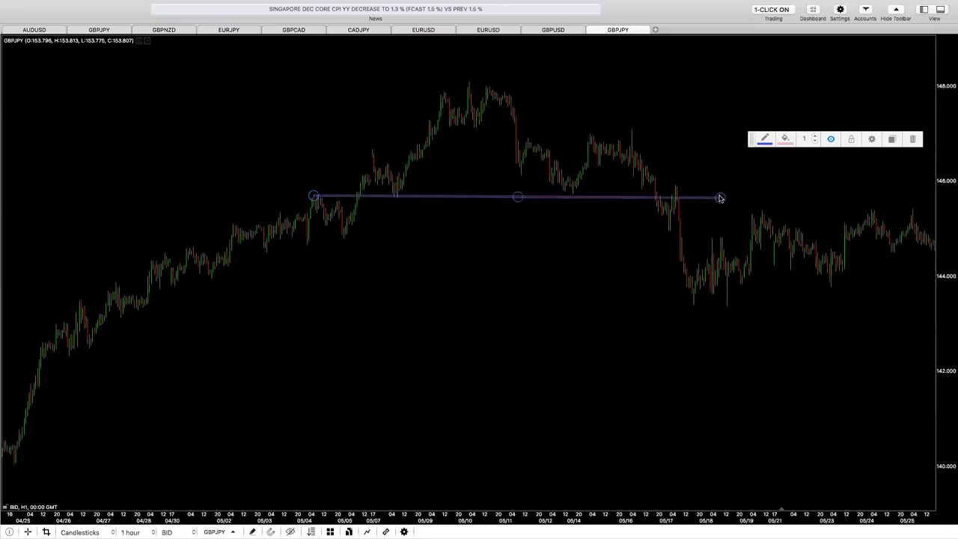
{"action": "left_click_drag", "start_coordinate": [505, 202], "coordinate": [506, 201]}
{"action": "scroll", "coordinate": [388, 213], "scroll_direction": "up", "scroll_amount": 5}
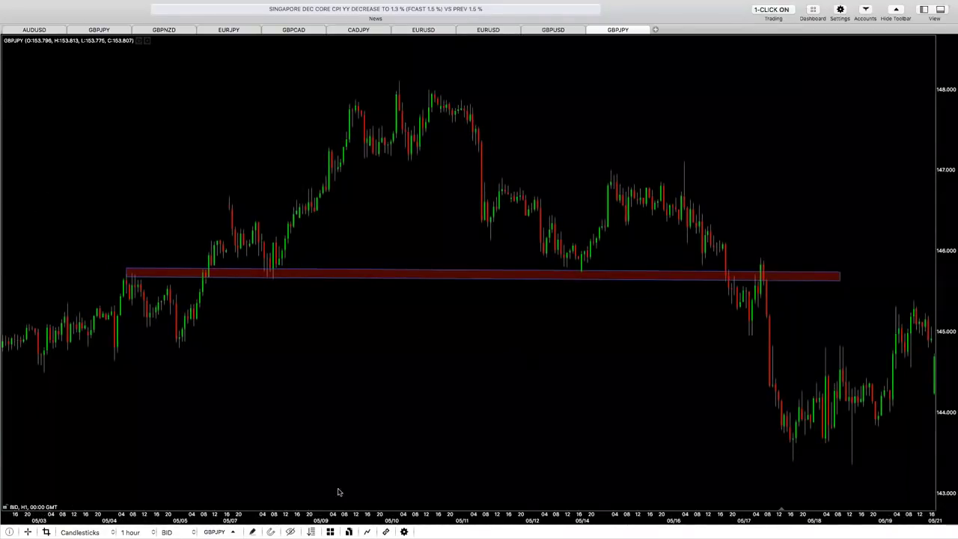
- Draw a Head & Shoulders pattern above the neckline, with its head at the May 10 high and shoulder peaks at about 146.7 and 147.1
{"action": "left_click", "coordinate": [252, 531]}
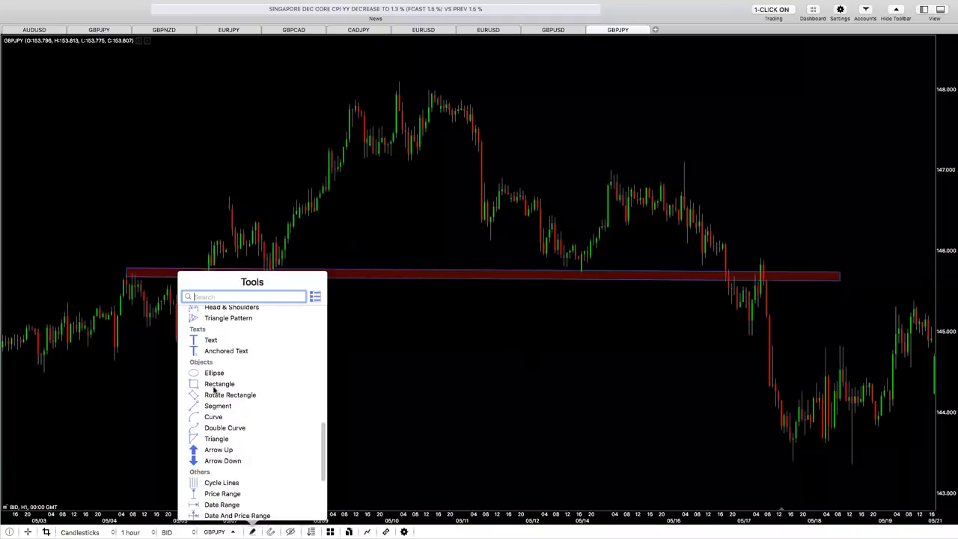
{"action": "scroll", "coordinate": [216, 396], "scroll_direction": "up", "scroll_amount": 2}
{"action": "scroll", "coordinate": [226, 423], "scroll_direction": "down", "scroll_amount": 5}
{"action": "scroll", "coordinate": [228, 433], "scroll_direction": "up", "scroll_amount": 8}
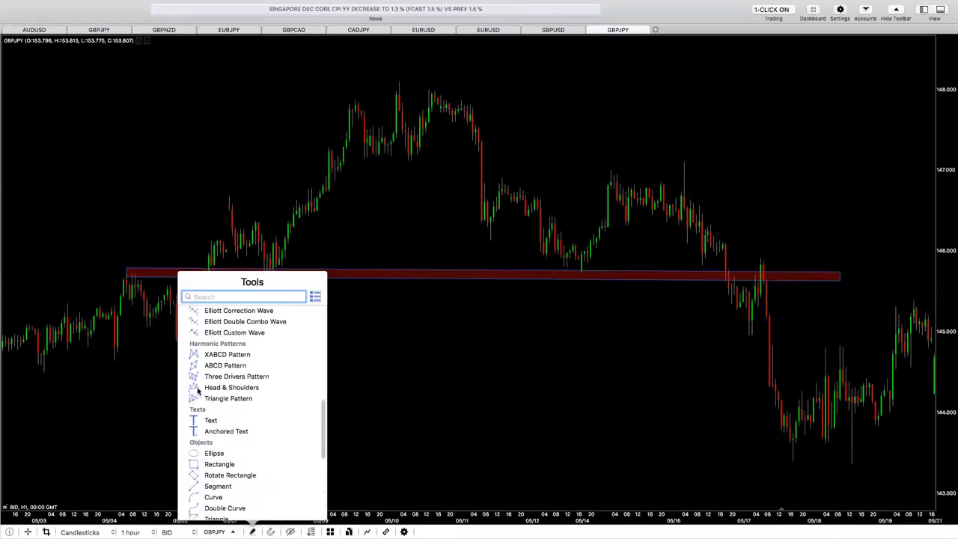
{"action": "left_click", "coordinate": [208, 271]}
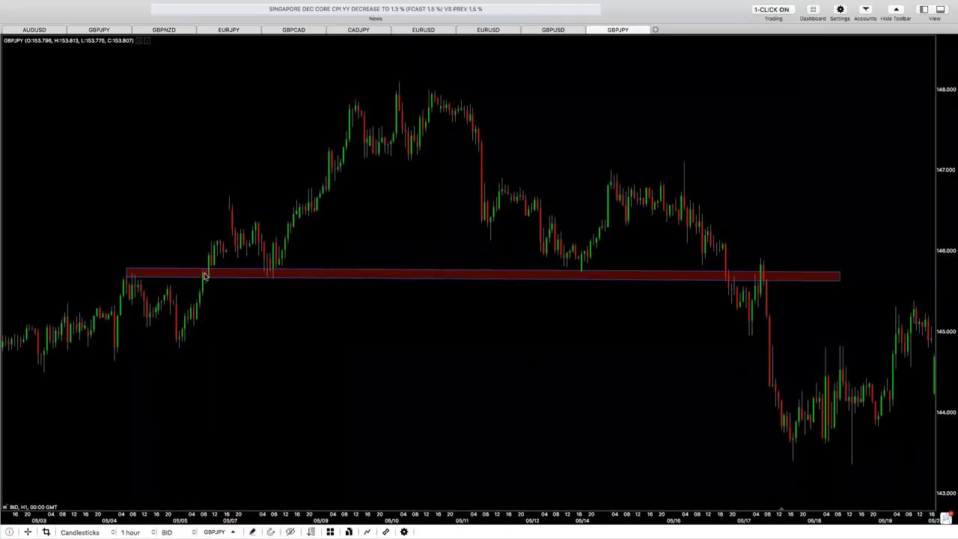
{"action": "left_click", "coordinate": [202, 278]}
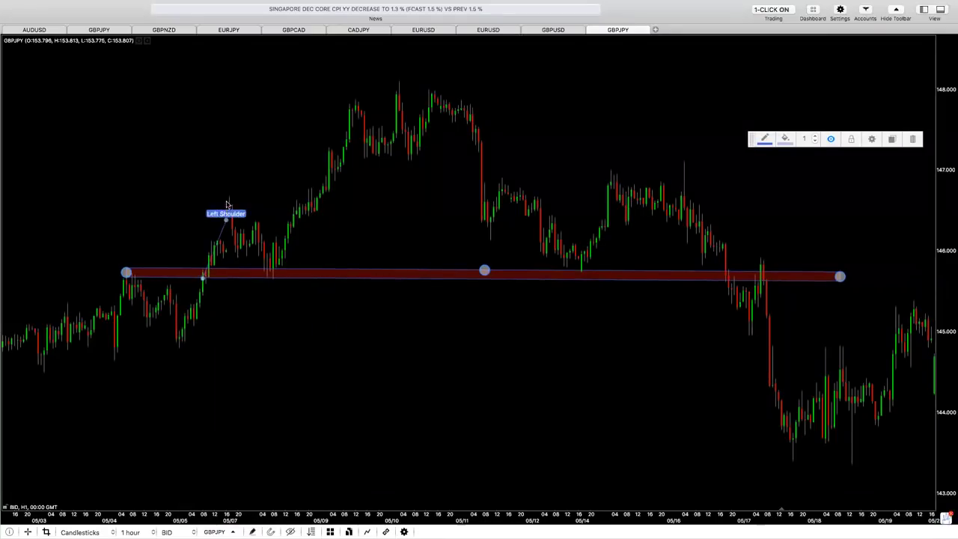
{"action": "left_click", "coordinate": [228, 196]}
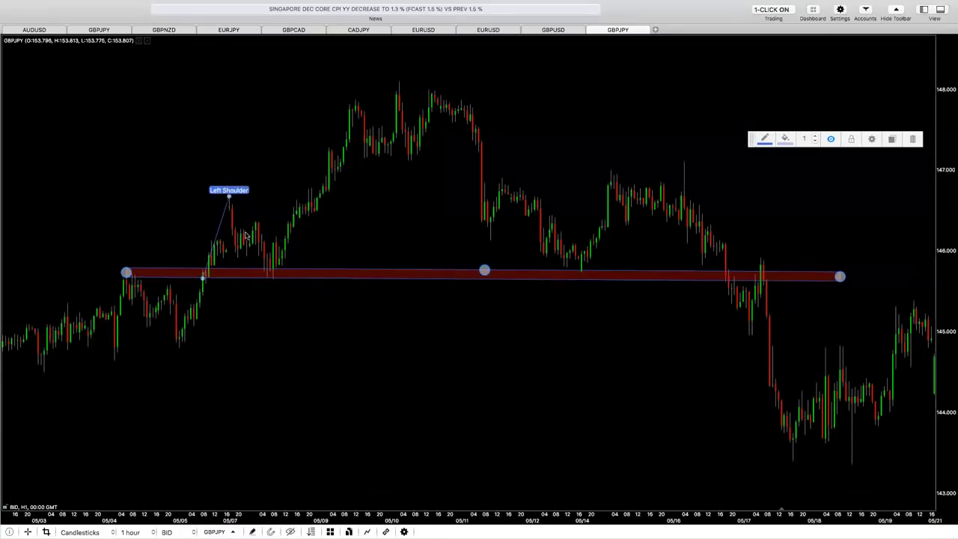
{"action": "left_click", "coordinate": [272, 280]}
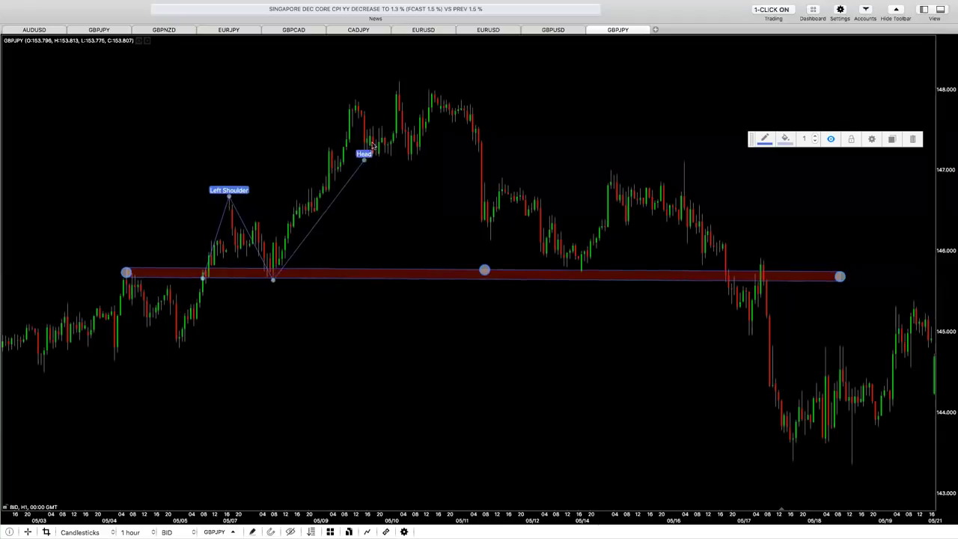
{"action": "left_click", "coordinate": [397, 81]}
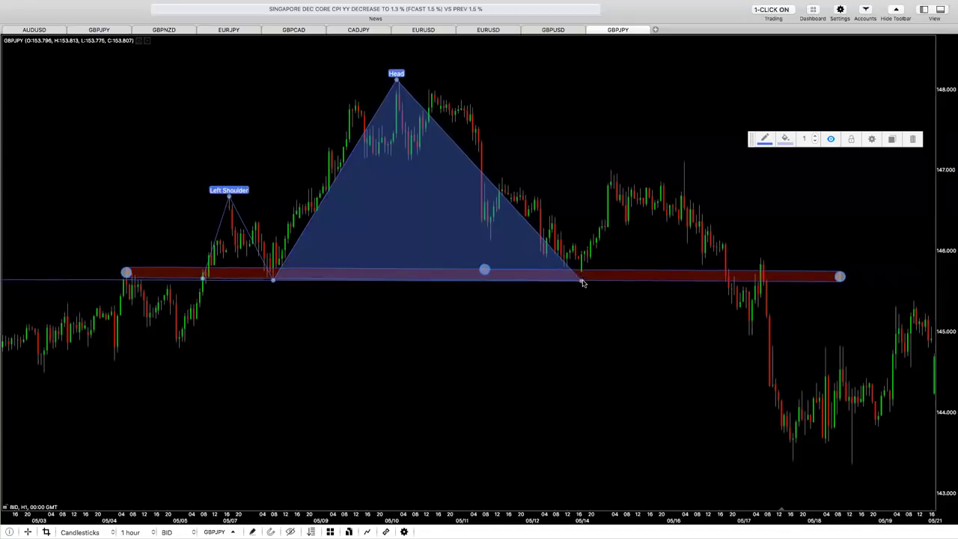
{"action": "left_click", "coordinate": [591, 253]}
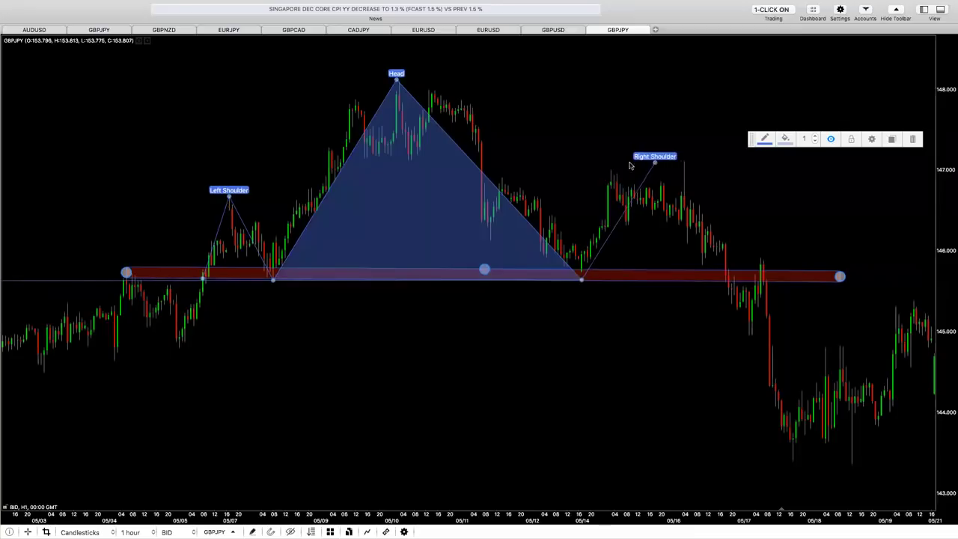
{"action": "left_click", "coordinate": [610, 167]}
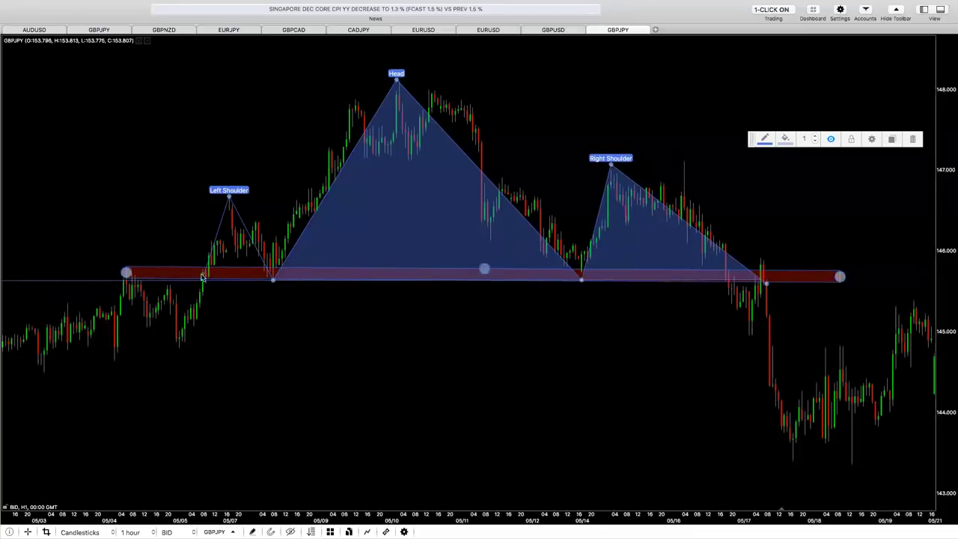
- Adjust the pattern's left base point and reposition the red rectangle so it covers the neckline at about 145.7
{"action": "left_click_drag", "start_coordinate": [203, 278], "coordinate": [205, 279]}
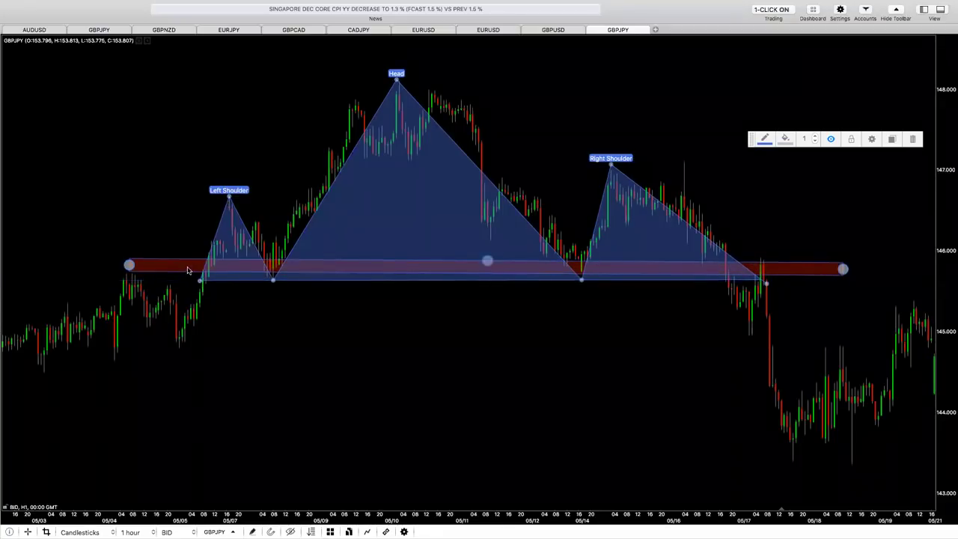
{"action": "left_click", "coordinate": [187, 277]}
{"action": "left_click_drag", "start_coordinate": [187, 278], "coordinate": [183, 285]}
{"action": "left_click", "coordinate": [757, 300]}
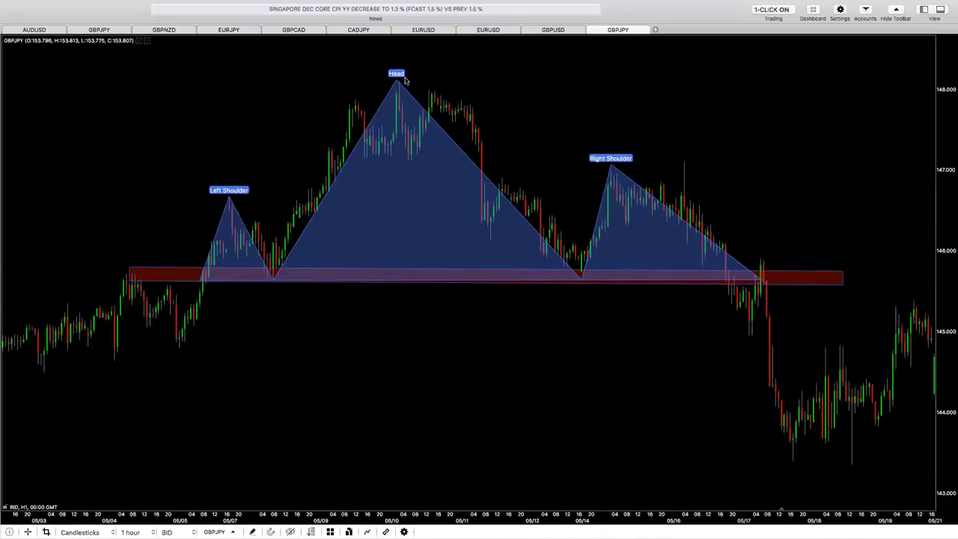
- Draw an Elliott Impulse Wave from the head to the neckline, up to about 147.0, down to 143.4, up to 145.4 and down to 143.4
{"action": "left_click_drag", "start_coordinate": [743, 227], "coordinate": [582, 201]}
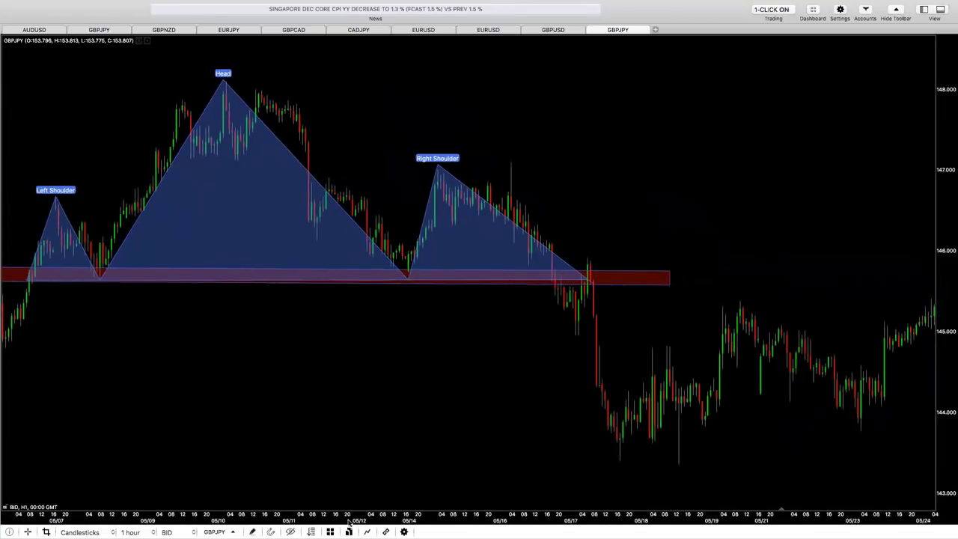
{"action": "left_click", "coordinate": [252, 531]}
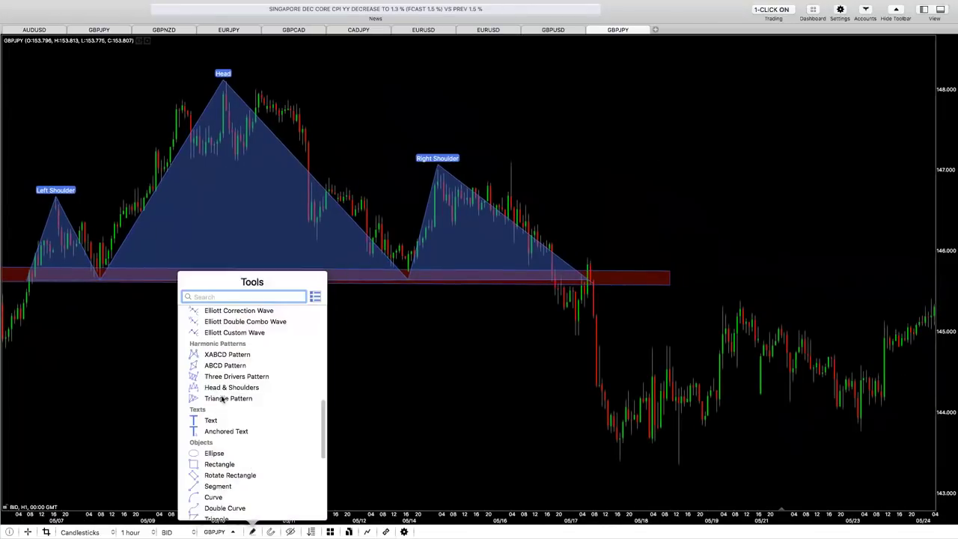
{"action": "scroll", "coordinate": [216, 456], "scroll_direction": "down", "scroll_amount": 10}
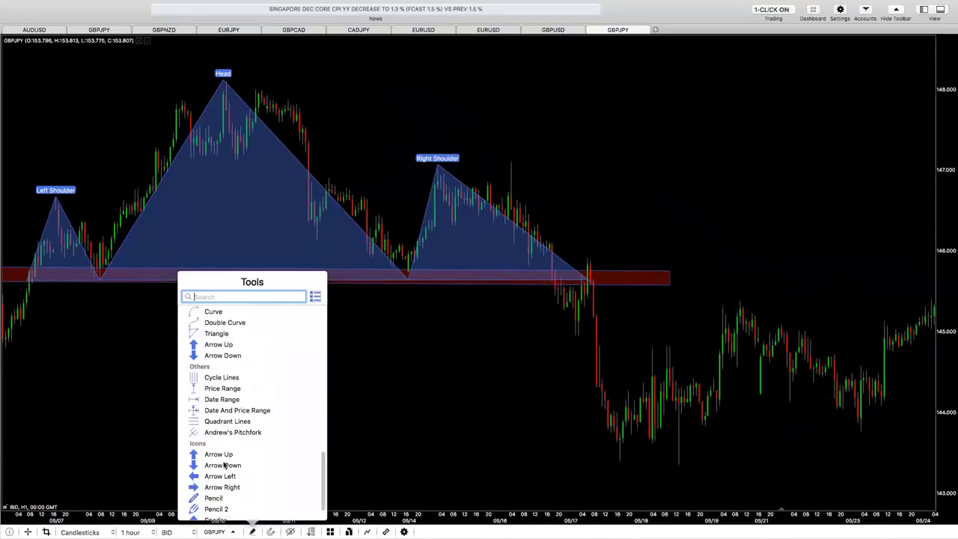
{"action": "scroll", "coordinate": [223, 464], "scroll_direction": "up", "scroll_amount": 13}
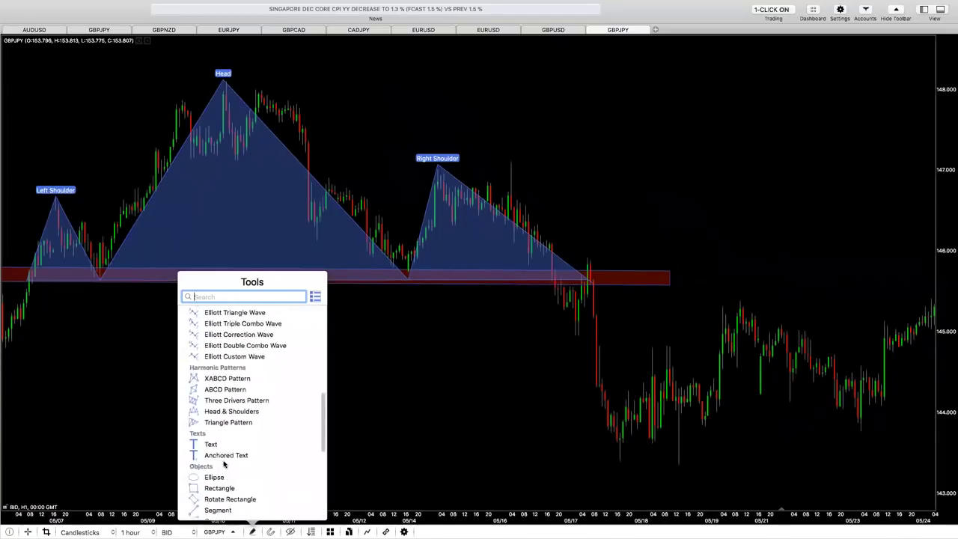
{"action": "left_click", "coordinate": [213, 348]}
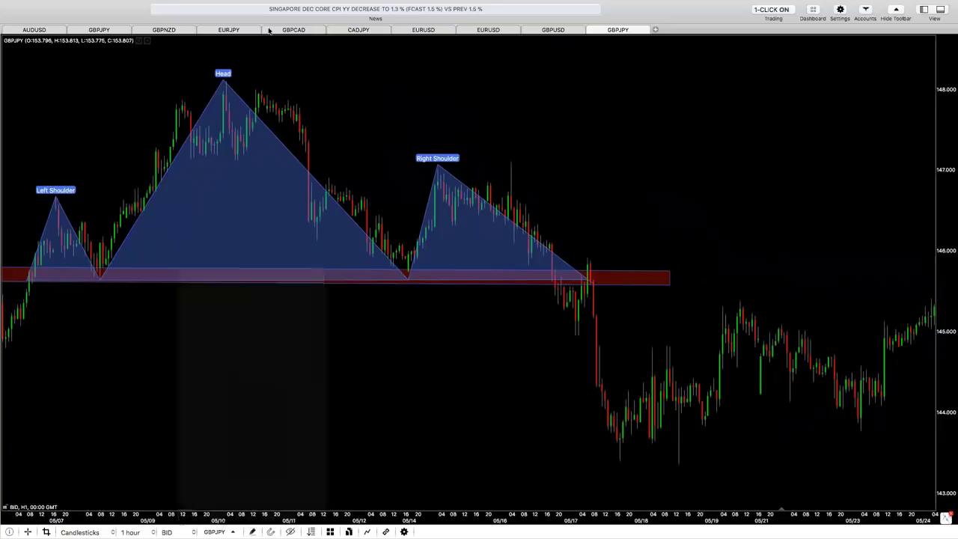
{"action": "left_click", "coordinate": [225, 82]}
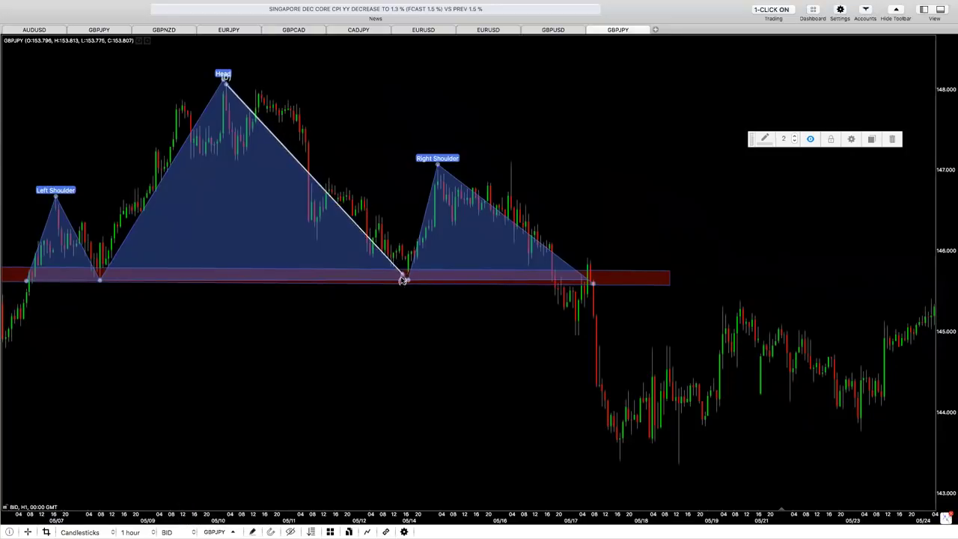
{"action": "left_click", "coordinate": [402, 282]}
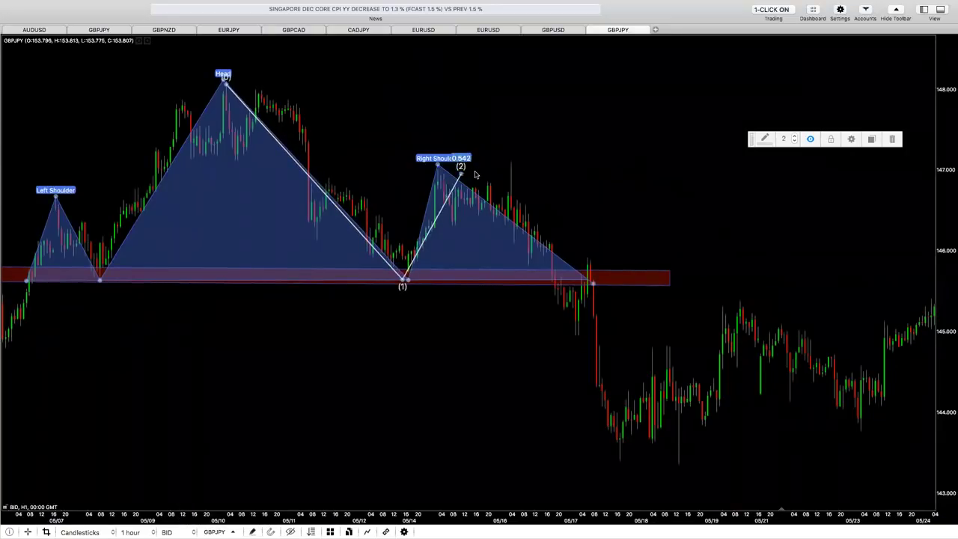
{"action": "left_click", "coordinate": [475, 173]}
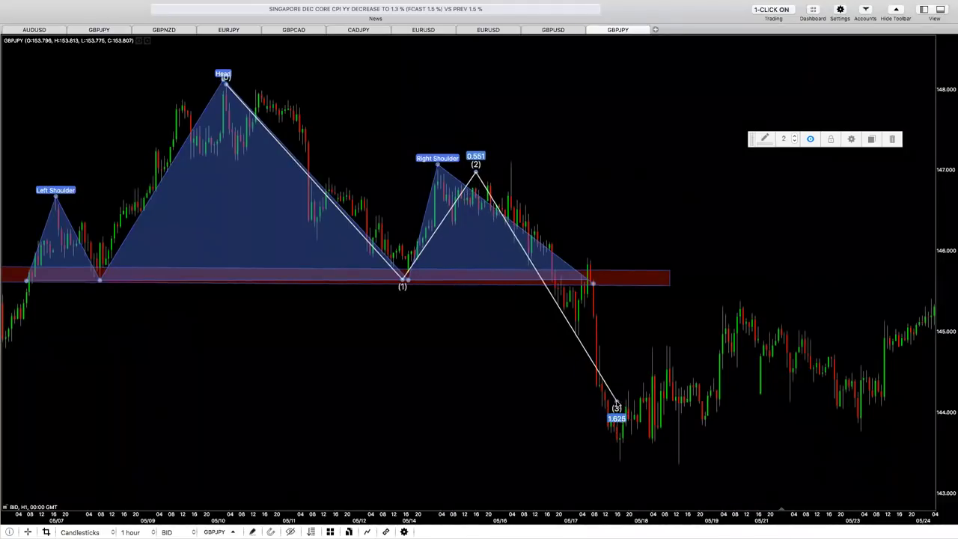
{"action": "left_click", "coordinate": [613, 460]}
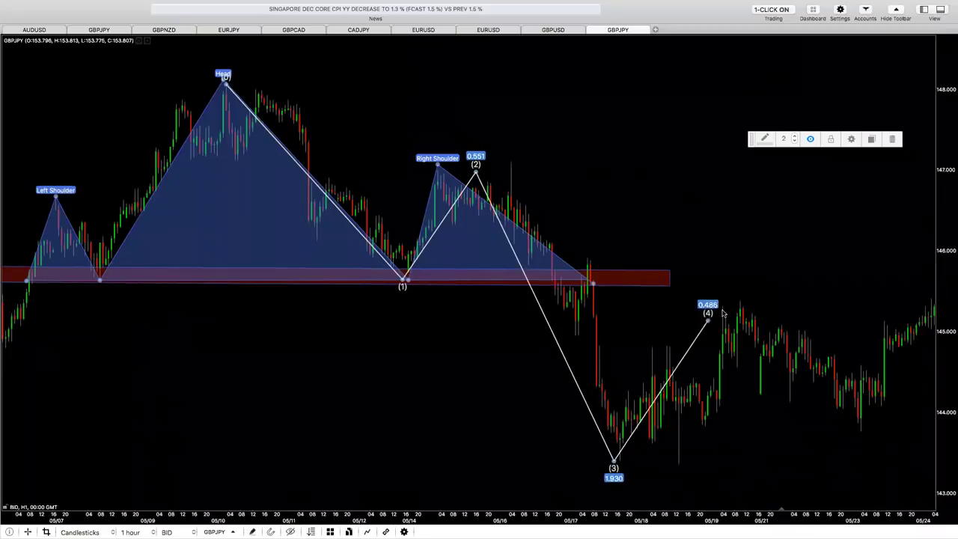
{"action": "left_click", "coordinate": [734, 301]}
{"action": "left_click", "coordinate": [892, 458]}
- Draw a rising trend line from the April 26 low at about 142.3, running under the pullback lows to the May 5 low
{"action": "left_click", "coordinate": [253, 531]}
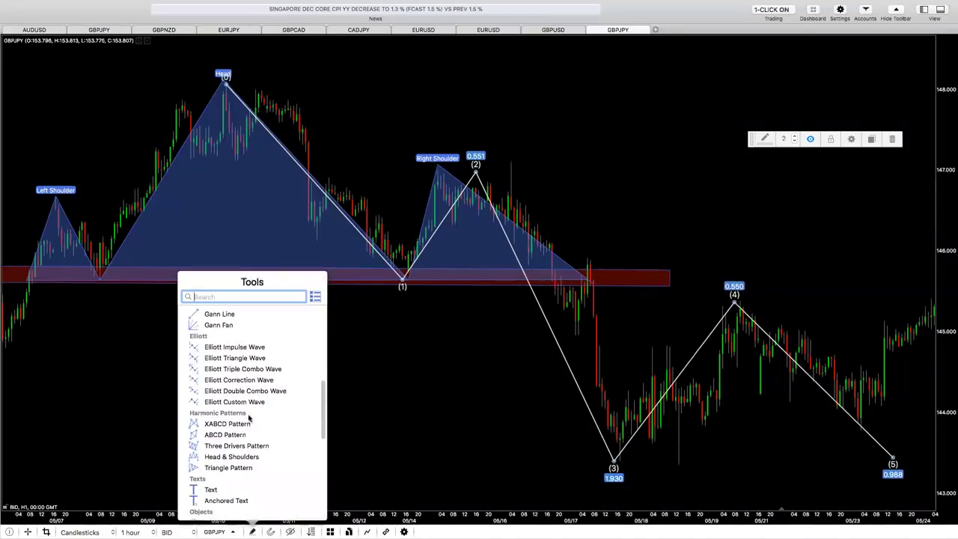
{"action": "left_click", "coordinate": [333, 455]}
{"action": "scroll", "coordinate": [328, 452], "scroll_direction": "left", "scroll_amount": 10}
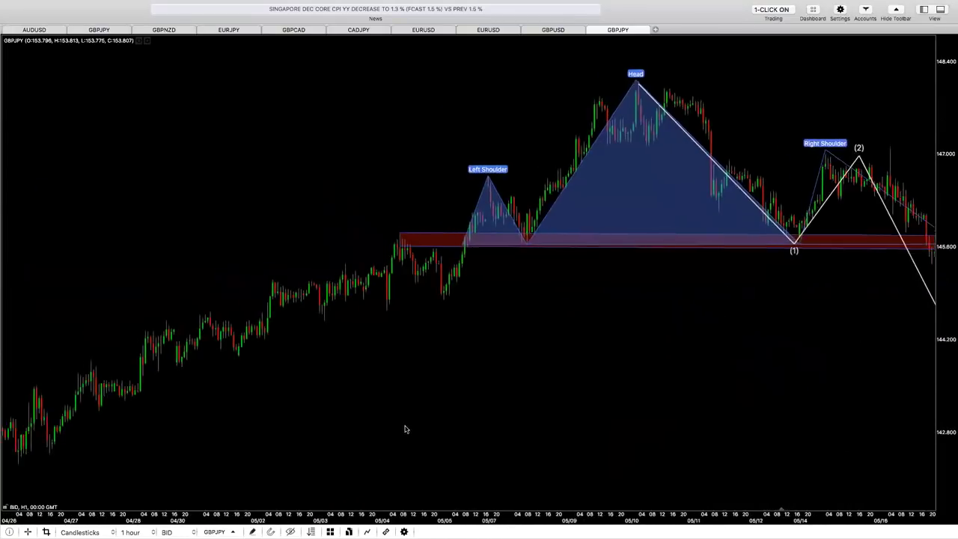
{"action": "scroll", "coordinate": [384, 407], "scroll_direction": "down", "scroll_amount": 3}
{"action": "scroll", "coordinate": [487, 426], "scroll_direction": "down", "scroll_amount": 3}
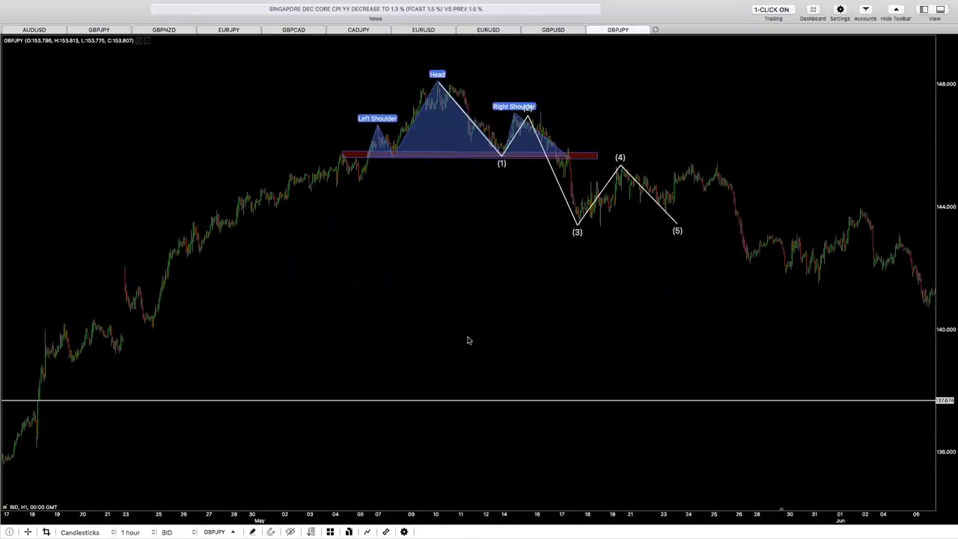
{"action": "scroll", "coordinate": [466, 337], "scroll_direction": "left", "scroll_amount": 3}
{"action": "scroll", "coordinate": [453, 354], "scroll_direction": "right", "scroll_amount": 2}
{"action": "scroll", "coordinate": [387, 275], "scroll_direction": "up", "scroll_amount": 5}
{"action": "scroll", "coordinate": [222, 336], "scroll_direction": "left", "scroll_amount": 8}
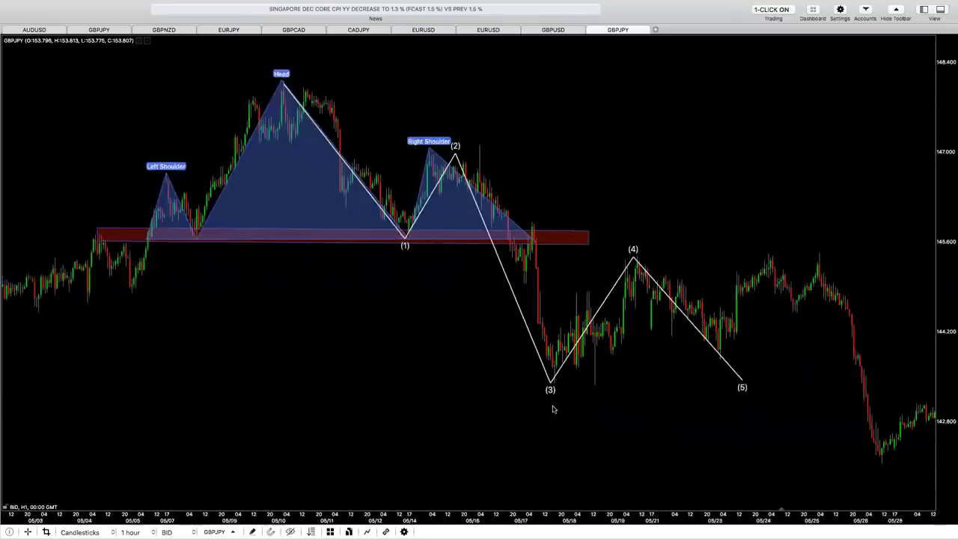
{"action": "scroll", "coordinate": [504, 372], "scroll_direction": "right", "scroll_amount": 1}
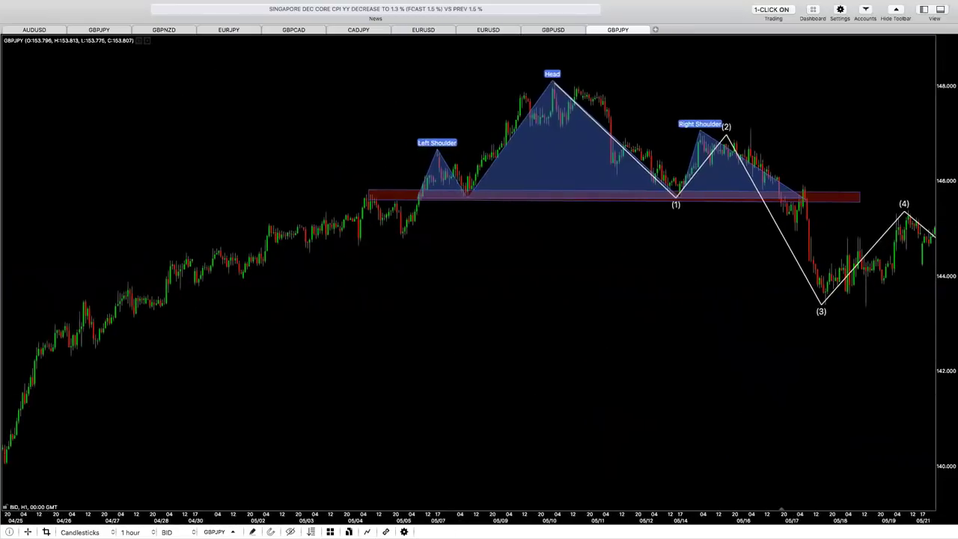
{"action": "left_click", "coordinate": [252, 531]}
{"action": "scroll", "coordinate": [214, 413], "scroll_direction": "up", "scroll_amount": 4}
{"action": "scroll", "coordinate": [214, 414], "scroll_direction": "up", "scroll_amount": 5}
{"action": "left_click", "coordinate": [205, 345]}
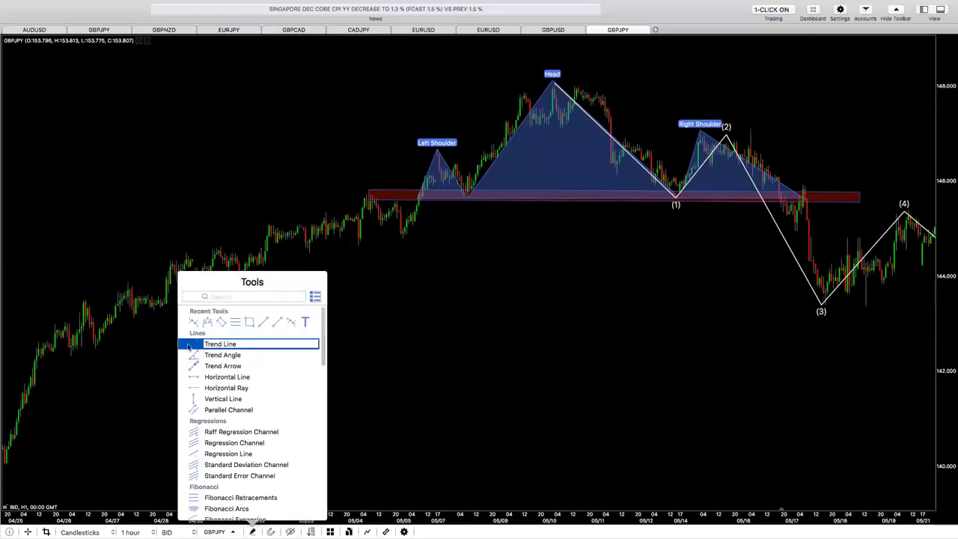
{"action": "left_click_drag", "start_coordinate": [70, 356], "coordinate": [162, 324]}
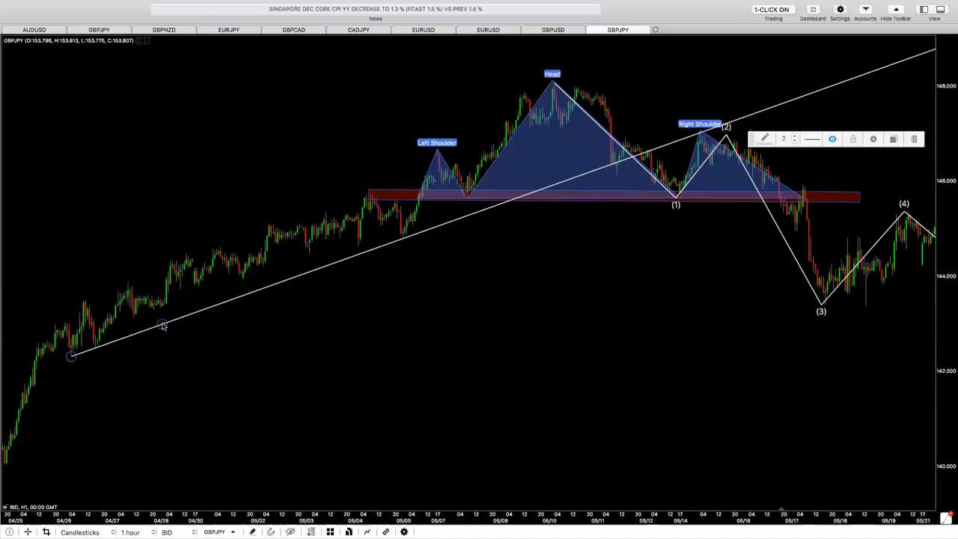
{"action": "left_click", "coordinate": [32, 343]}
- Draw a falling trend line from the secondary high just after the head, at about 148.0, down across the right shoulder
{"action": "scroll", "coordinate": [388, 334], "scroll_direction": "up", "scroll_amount": 5}
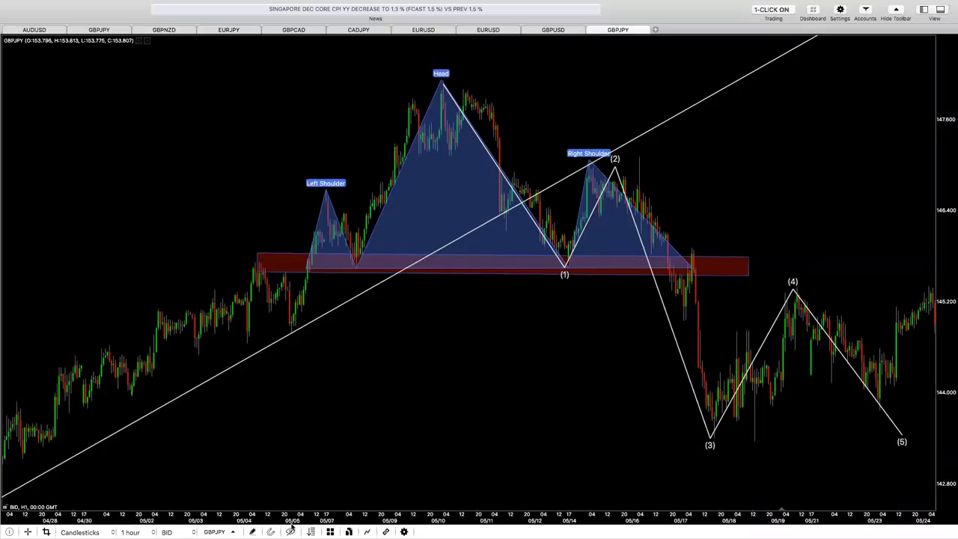
{"action": "left_click", "coordinate": [252, 531]}
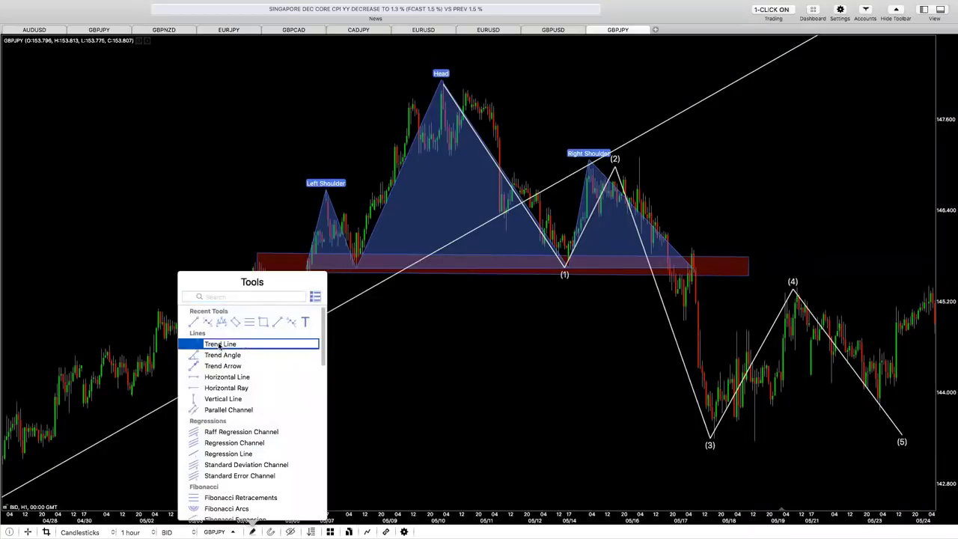
{"action": "left_click", "coordinate": [217, 344]}
{"action": "left_click", "coordinate": [465, 90]}
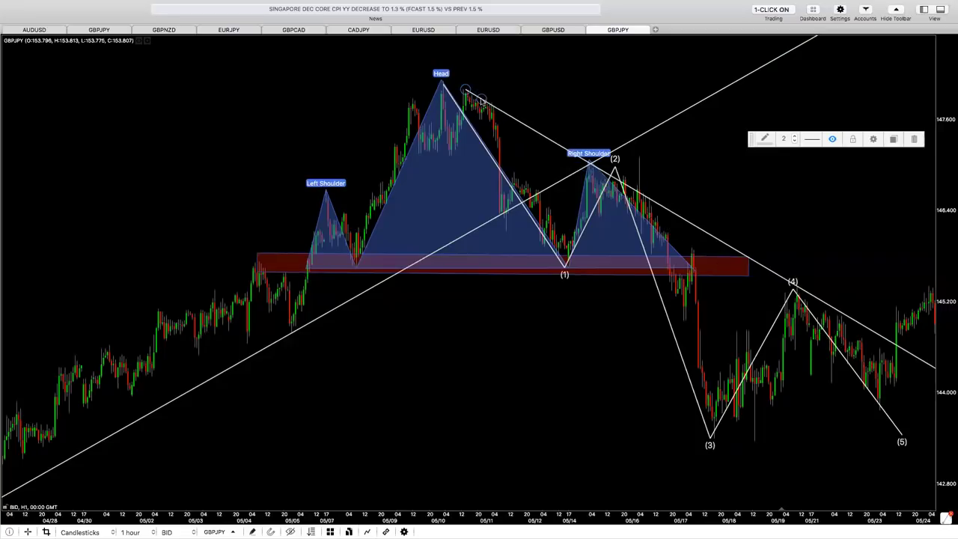
{"action": "left_click", "coordinate": [483, 101]}
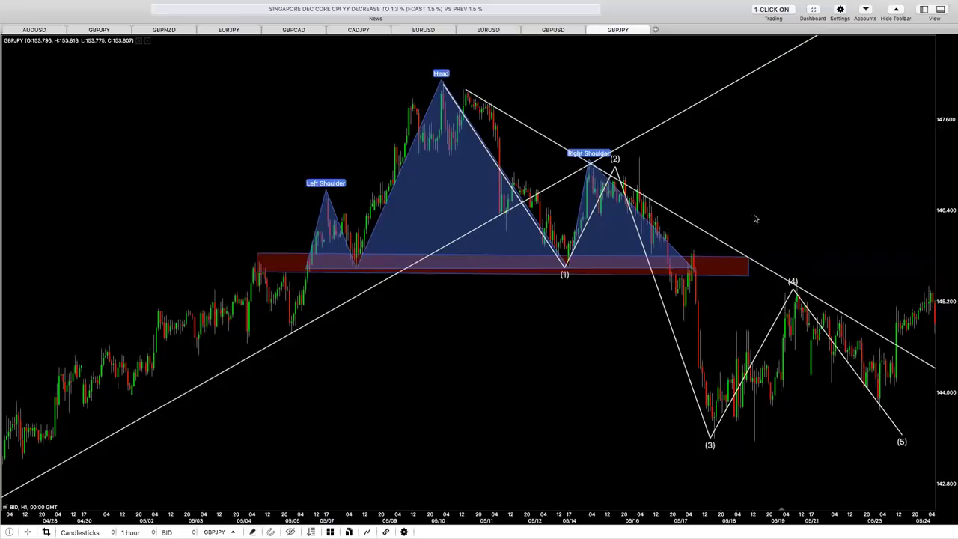
- Draw a Fibonacci retracement from the head's high at 148.104 down to the neckline at 145.607, extending to about May 19
{"action": "left_click_drag", "start_coordinate": [754, 216], "coordinate": [660, 210]}
{"action": "left_click", "coordinate": [532, 174]}
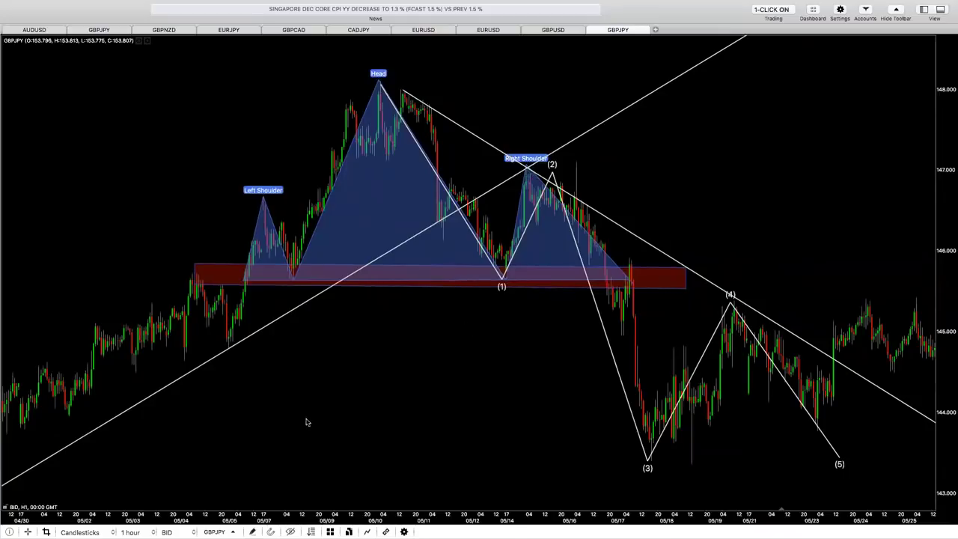
{"action": "left_click", "coordinate": [253, 531]}
{"action": "left_click", "coordinate": [253, 498]}
{"action": "mouse_move", "coordinate": [378, 80]}
{"action": "left_mouse_down"}
{"action": "mouse_move", "coordinate": [684, 222]}
{"action": "mouse_move", "coordinate": [719, 282]}
{"action": "left_mouse_up"}
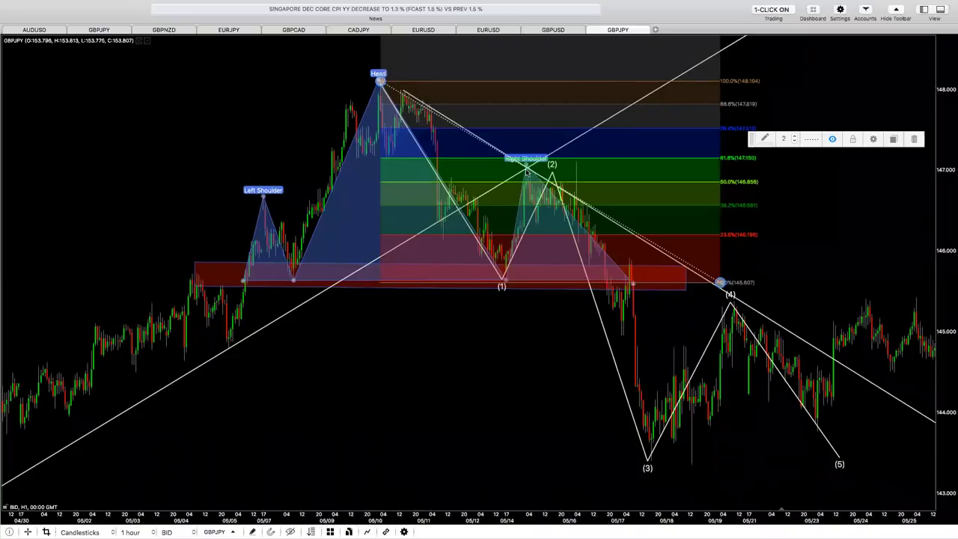
- Draw a vertical line segment from the top of the head straight down to the neckline rectangle to mark the pattern's height
{"action": "left_click_drag", "start_coordinate": [746, 246], "coordinate": [653, 242]}
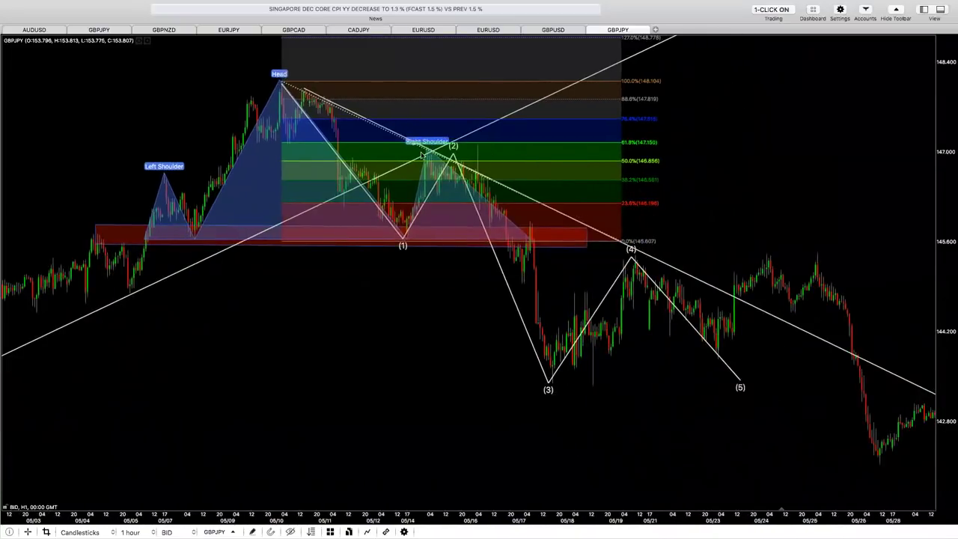
{"action": "left_click_drag", "start_coordinate": [770, 201], "coordinate": [751, 205]}
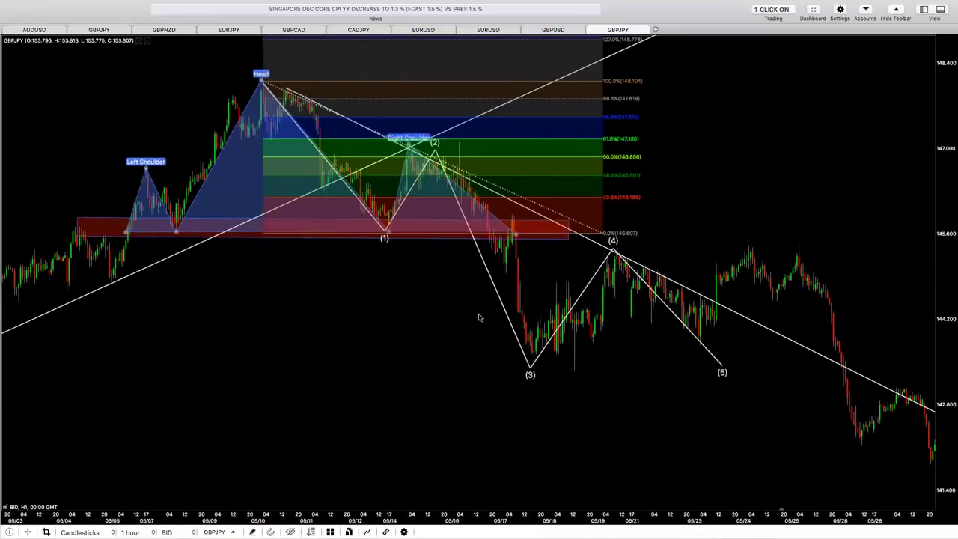
{"action": "left_click", "coordinate": [252, 531]}
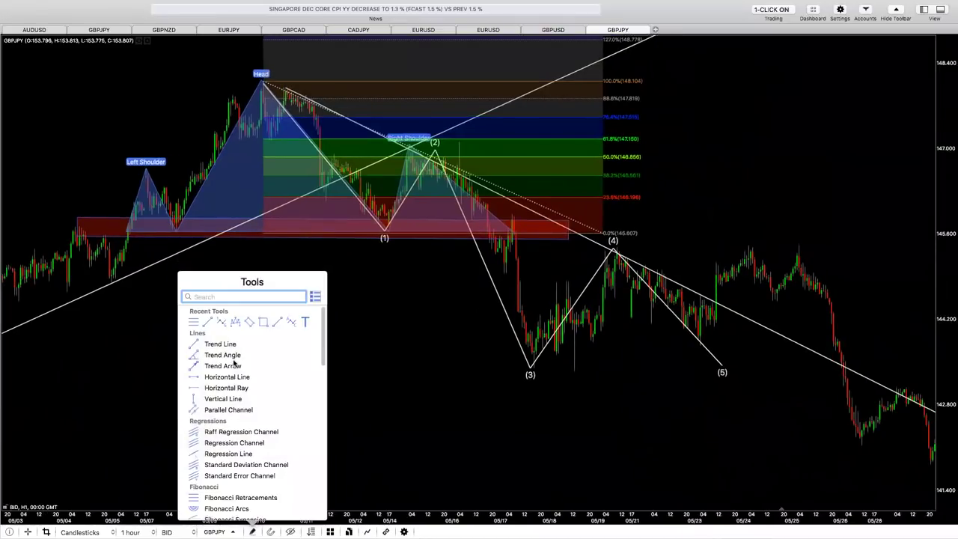
{"action": "left_click", "coordinate": [276, 322]}
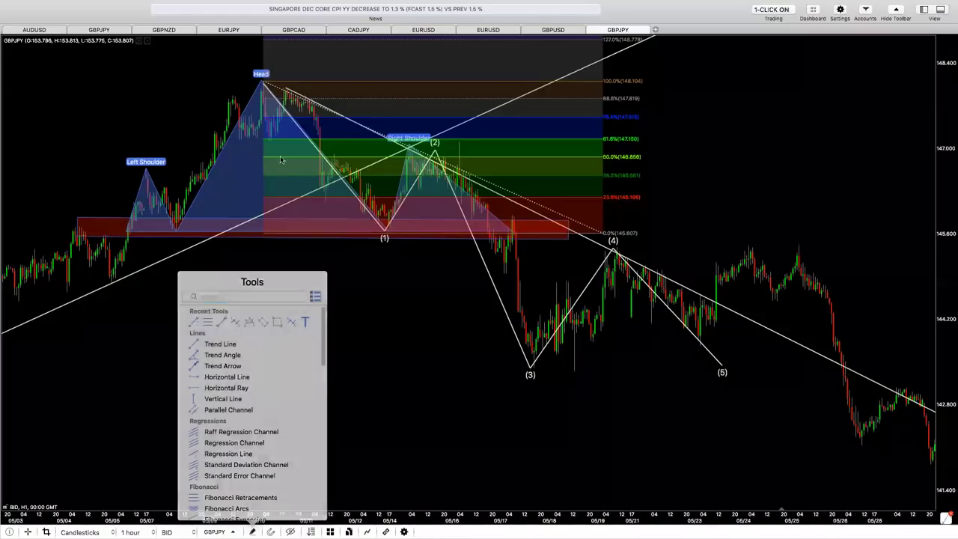
{"action": "left_click_drag", "start_coordinate": [263, 84], "coordinate": [264, 237]}
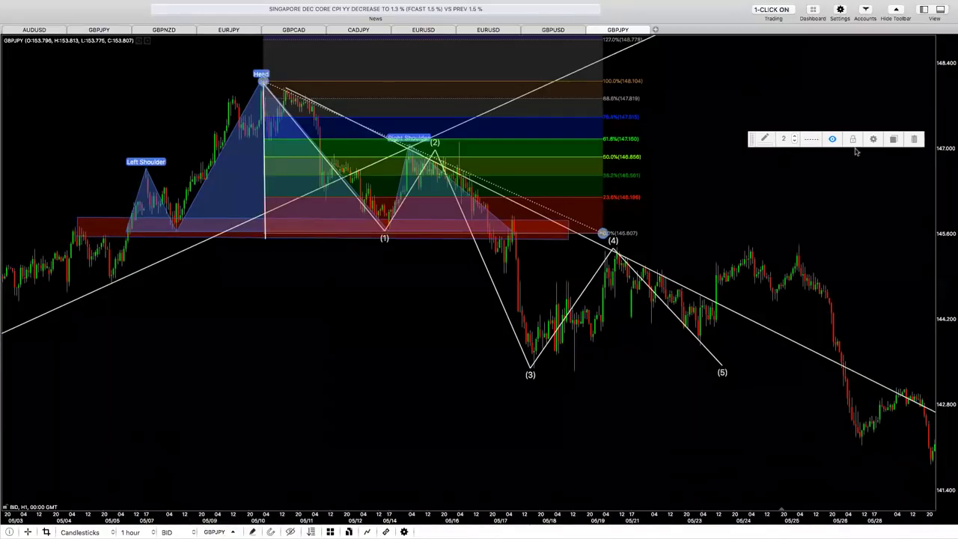
{"action": "left_click", "coordinate": [893, 139]}
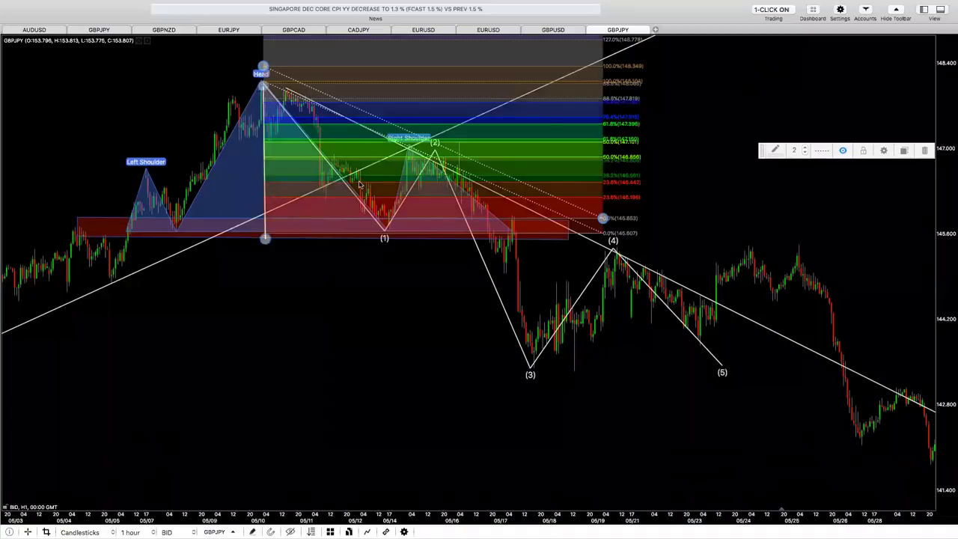
{"action": "key", "text": "Delete"}
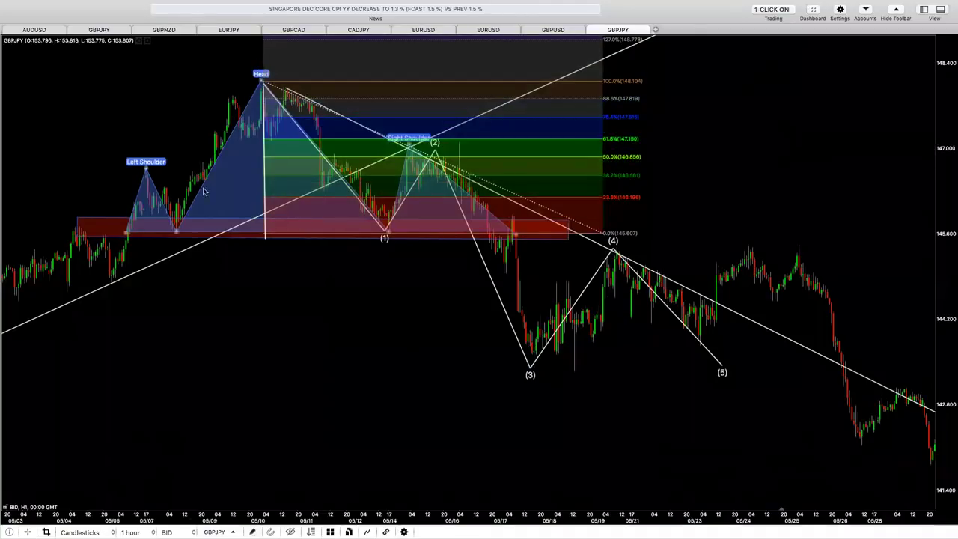
{"action": "left_click", "coordinate": [264, 198]}
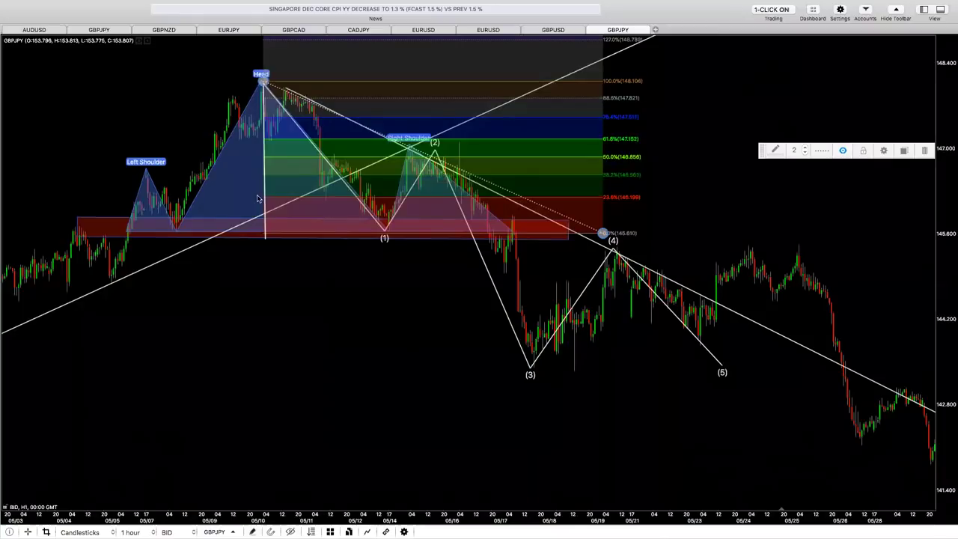
{"action": "left_click_drag", "start_coordinate": [263, 199], "coordinate": [281, 202]}
- Duplicate the vertical height segment, place the copy from the neckline down to about 143.2, and realign the Fibonacci retracement's start with the head
{"action": "left_click", "coordinate": [265, 198]}
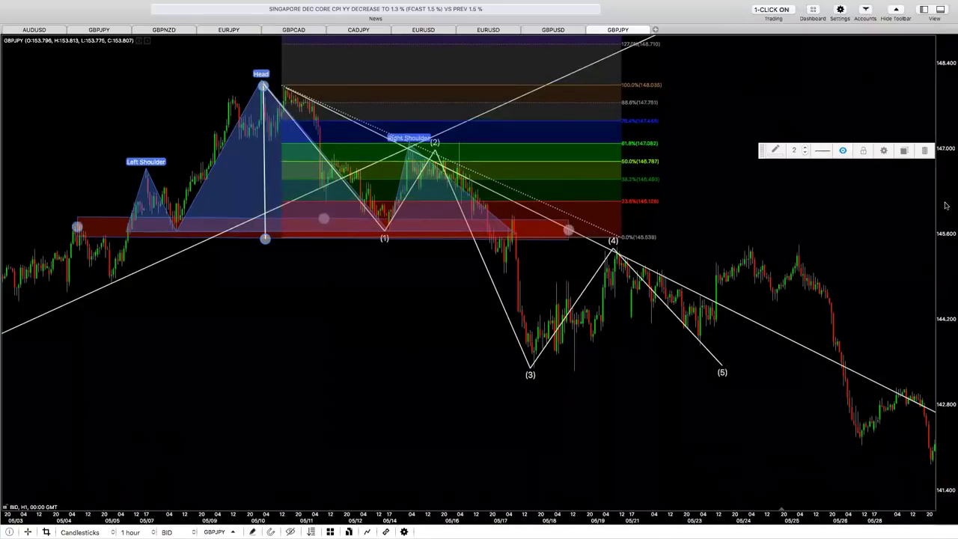
{"action": "left_click_drag", "start_coordinate": [263, 171], "coordinate": [264, 311]}
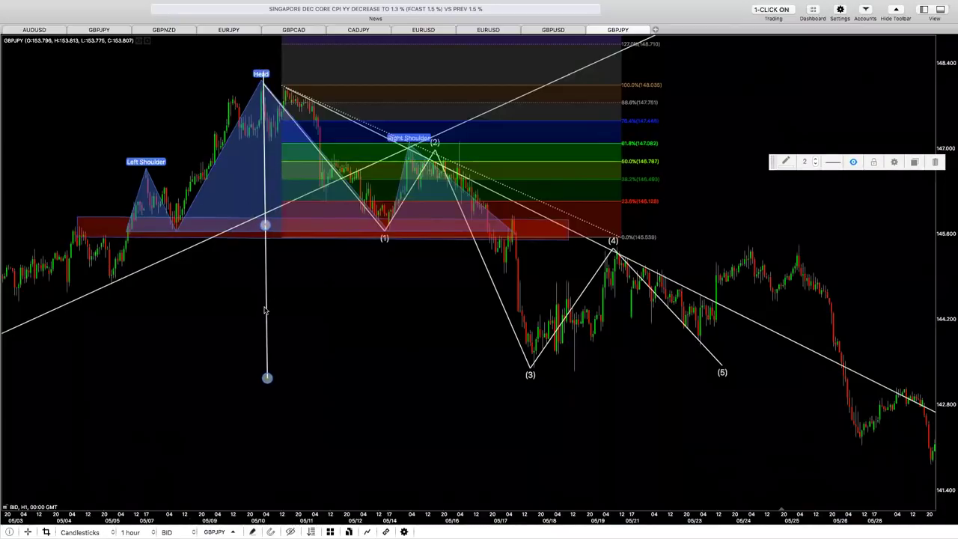
{"action": "left_click_drag", "start_coordinate": [541, 162], "coordinate": [523, 163]}
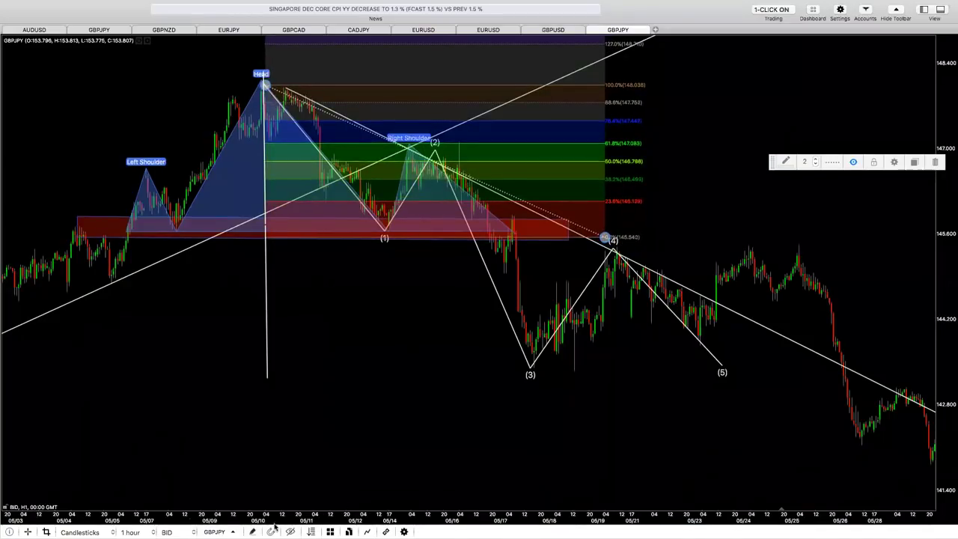
- Draw a horizontal line at 143.230 to mark the target at the lower end of the copied segment, adjusting that segment's end point
{"action": "left_click", "coordinate": [253, 531]}
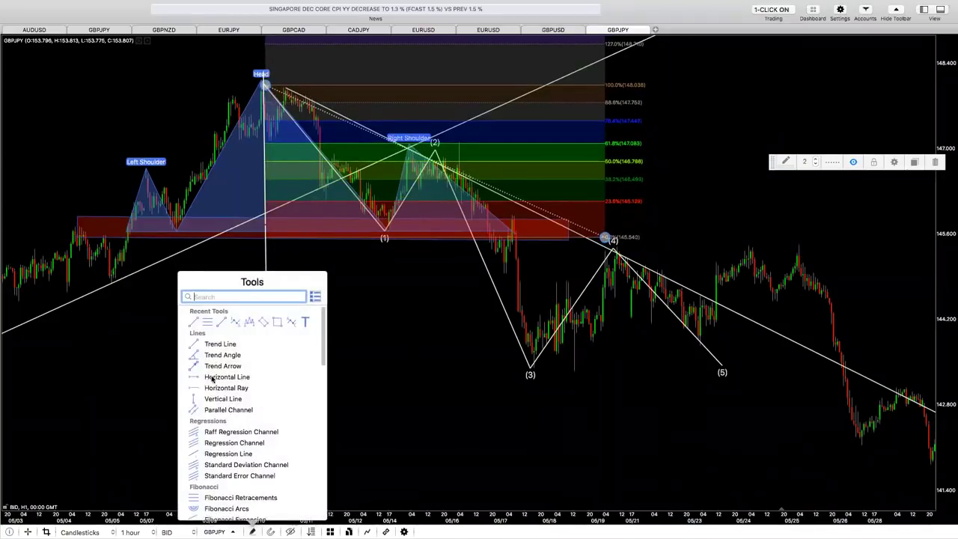
{"action": "left_click", "coordinate": [220, 344]}
{"action": "left_click_drag", "start_coordinate": [265, 225], "coordinate": [267, 377]}
{"action": "left_click", "coordinate": [267, 378]}
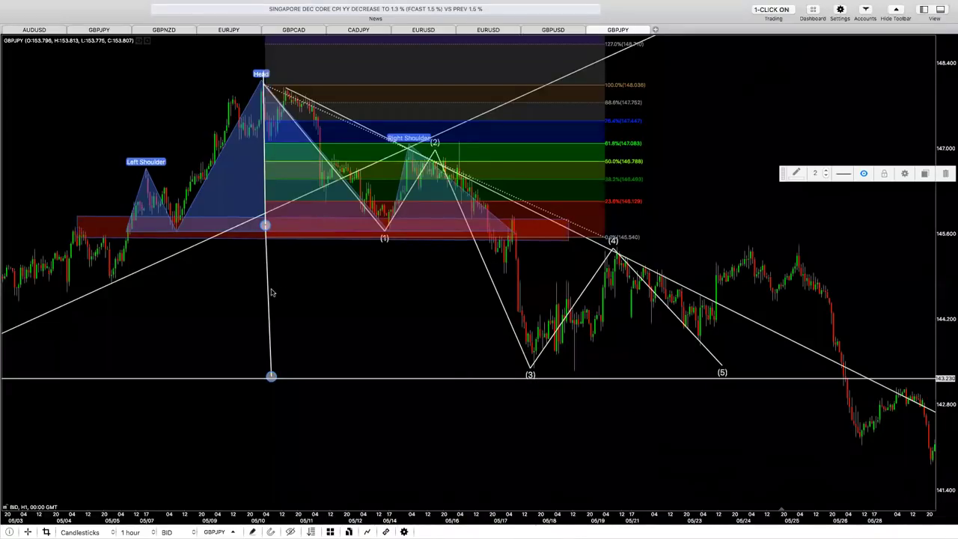
- Move the copied height segment to the neckline retest near May 17 and raise the horizontal target line to about 143.4
{"action": "left_click_drag", "start_coordinate": [276, 297], "coordinate": [472, 304]}
{"action": "left_click_drag", "start_coordinate": [514, 291], "coordinate": [516, 285]}
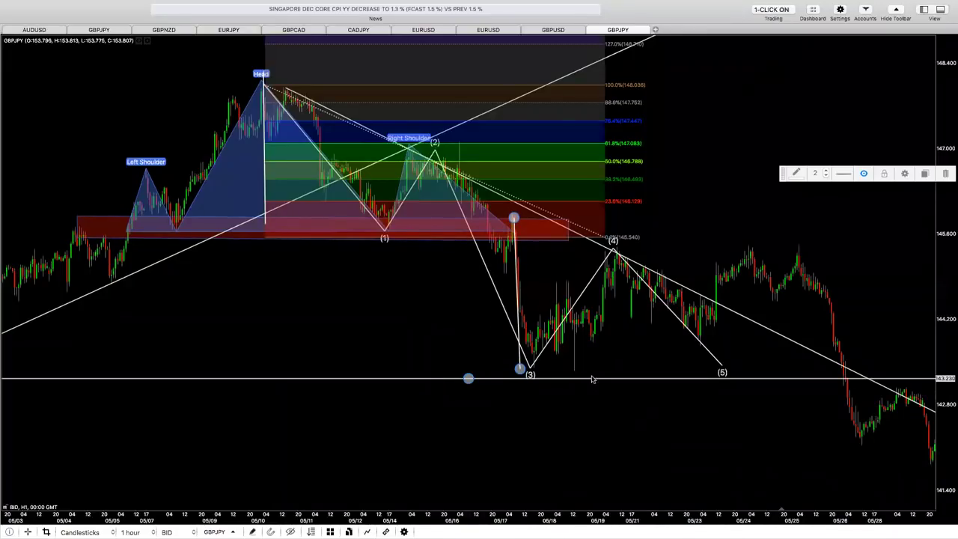
{"action": "left_click_drag", "start_coordinate": [591, 378], "coordinate": [591, 370]}
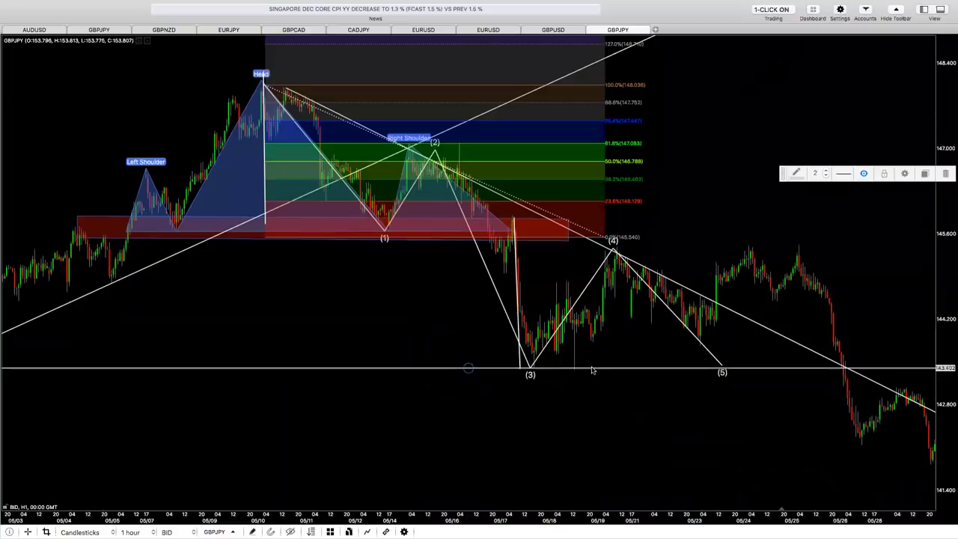
{"action": "left_click", "coordinate": [594, 397]}
{"action": "left_click", "coordinate": [501, 232]}
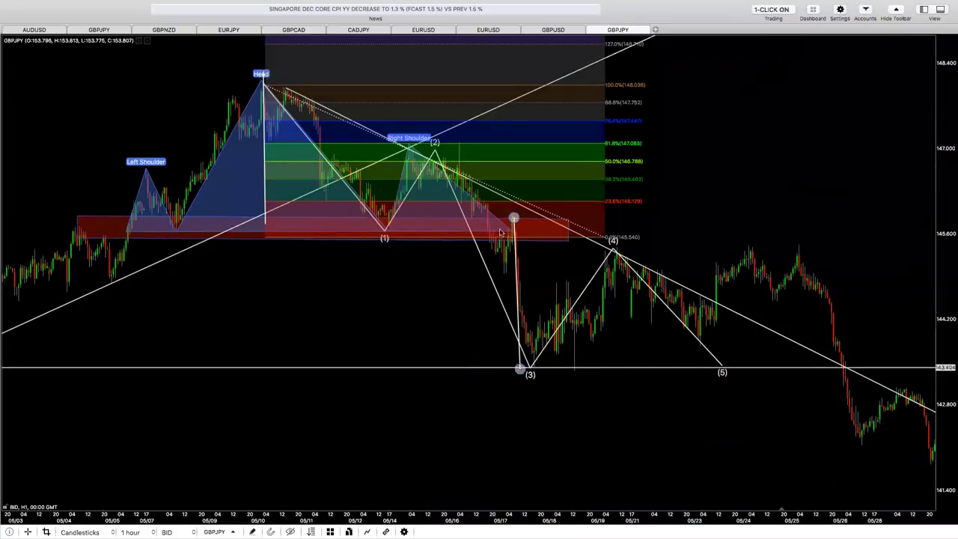
- Draw an Elliott Correction Wave around May 17, with (A) at about 145.0, (B) at the neckline retest near 145.9 and (C) near 143.3
{"action": "left_click_drag", "start_coordinate": [736, 446], "coordinate": [690, 452]}
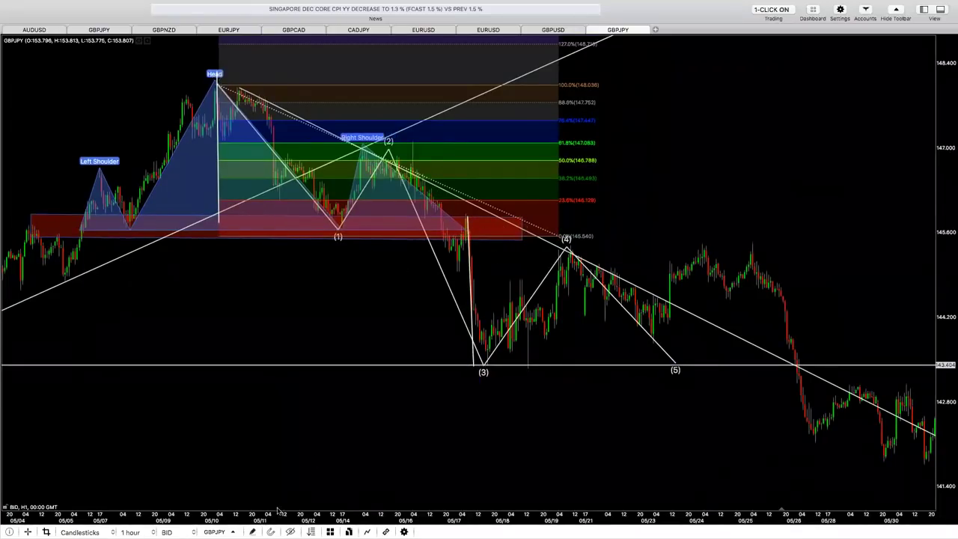
{"action": "left_click", "coordinate": [252, 531]}
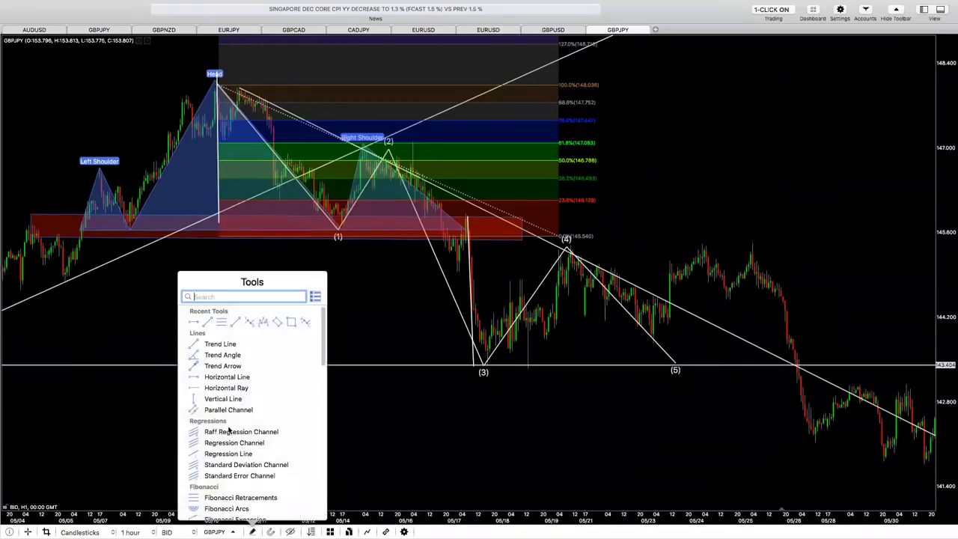
{"action": "scroll", "coordinate": [228, 431], "scroll_direction": "down", "scroll_amount": 5}
{"action": "scroll", "coordinate": [213, 476], "scroll_direction": "down", "scroll_amount": 2}
{"action": "left_click", "coordinate": [215, 488]}
{"action": "left_click", "coordinate": [455, 269]}
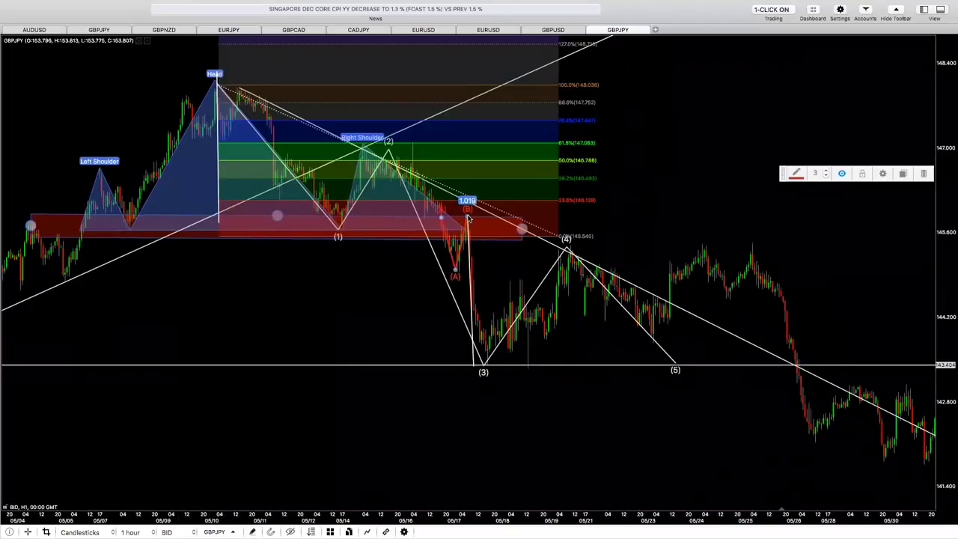
{"action": "left_click", "coordinate": [468, 217]}
{"action": "left_click", "coordinate": [475, 295]}
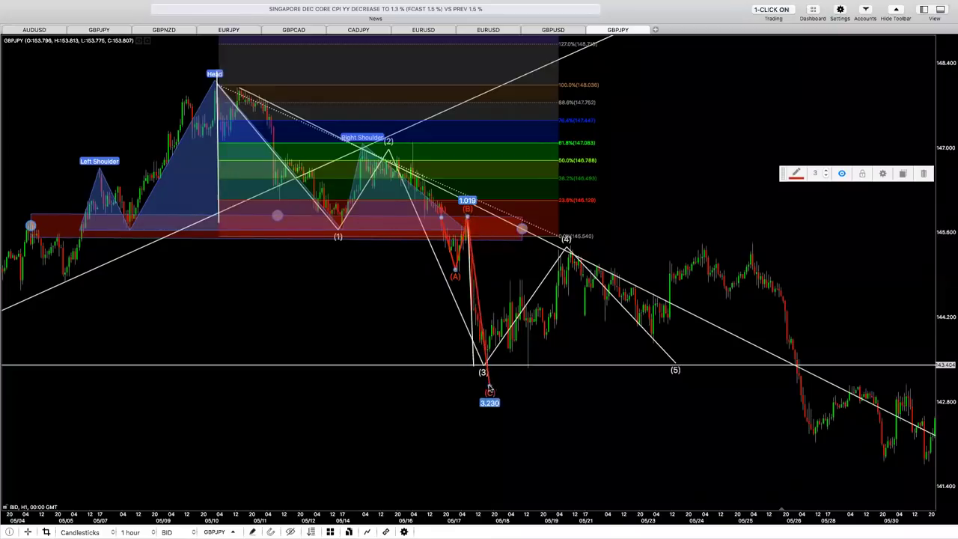
- Delete the white Elliott impulse wave and the red Elliott correction wave from the chart
{"action": "scroll", "coordinate": [199, 233], "scroll_direction": "up", "scroll_amount": 3}
{"action": "scroll", "coordinate": [199, 232], "scroll_direction": "left", "scroll_amount": 10}
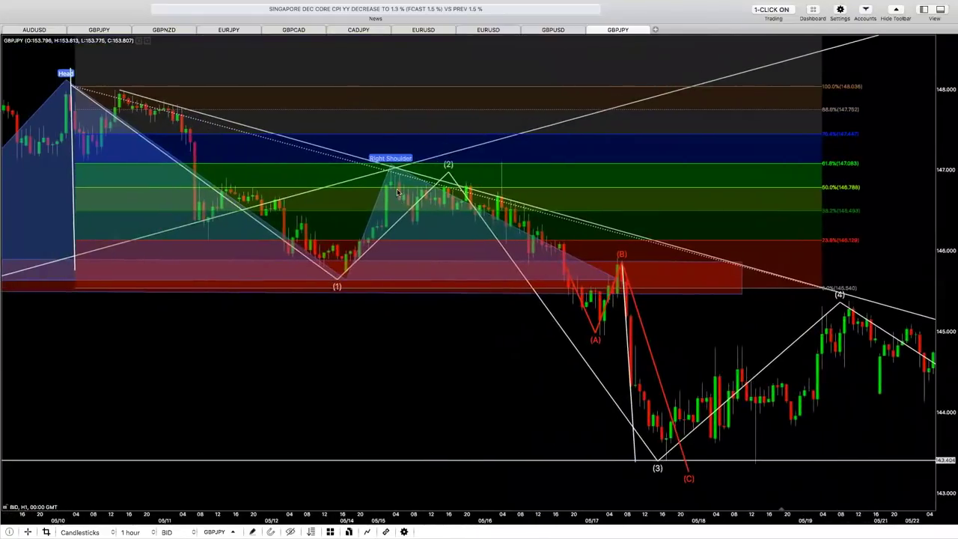
{"action": "scroll", "coordinate": [479, 392], "scroll_direction": "left", "scroll_amount": 1}
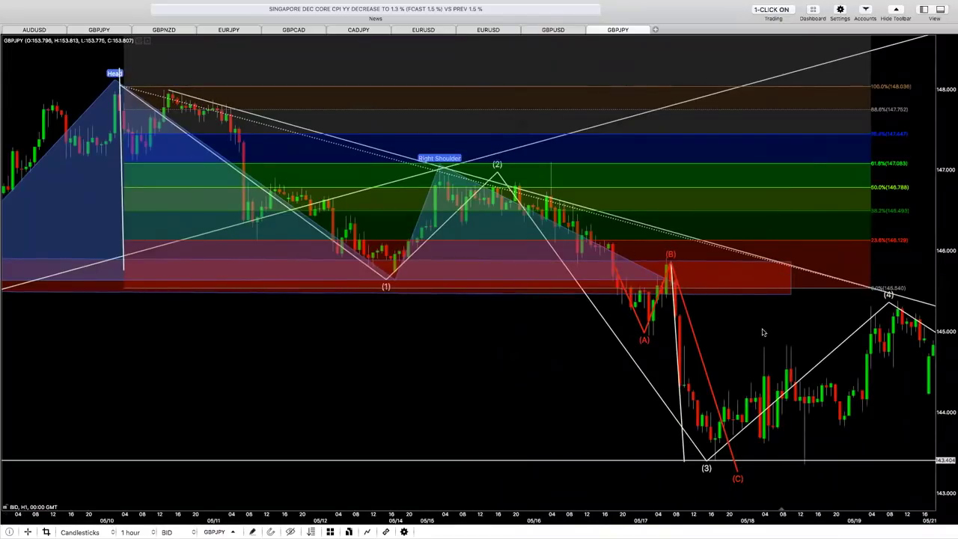
{"action": "scroll", "coordinate": [763, 332], "scroll_direction": "down", "scroll_amount": 5}
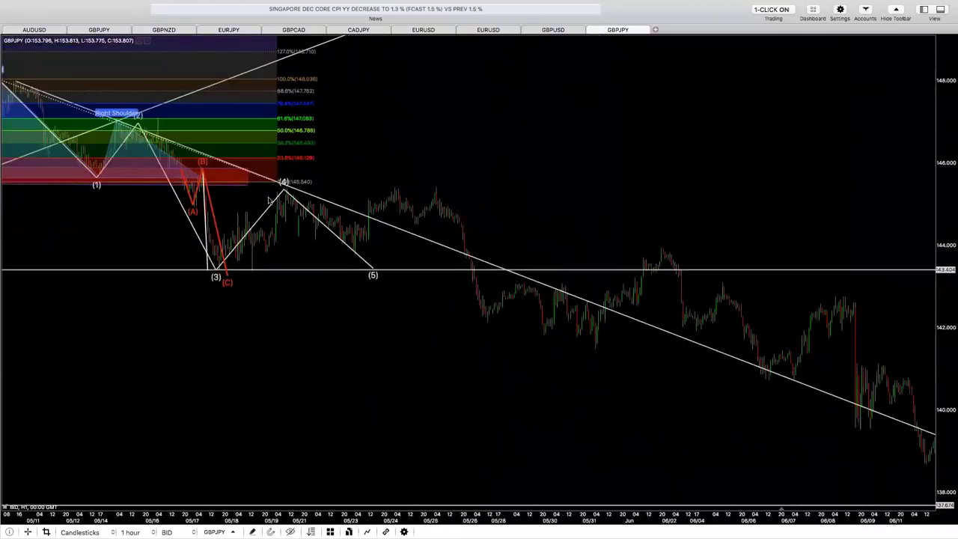
{"action": "scroll", "coordinate": [688, 299], "scroll_direction": "down", "scroll_amount": 3}
{"action": "scroll", "coordinate": [736, 406], "scroll_direction": "down", "scroll_amount": 4}
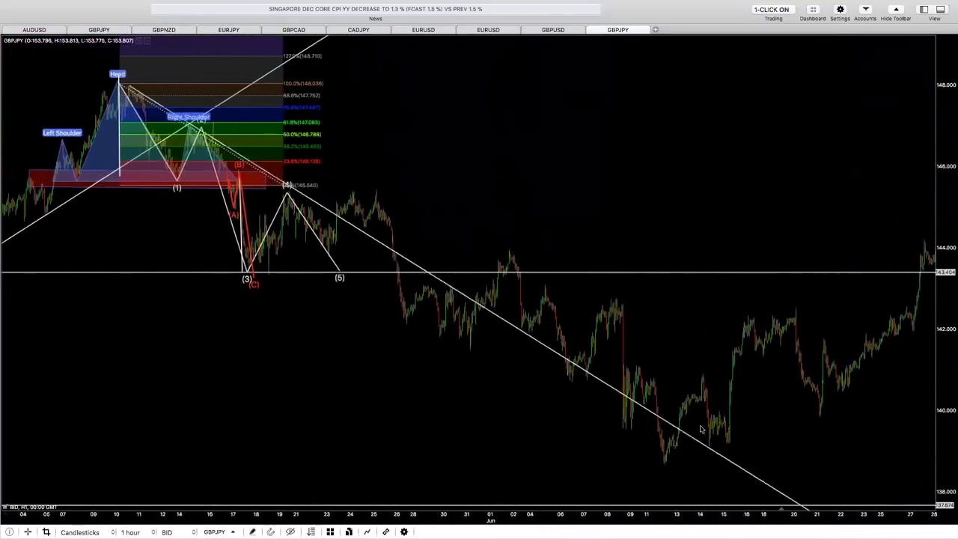
{"action": "left_click", "coordinate": [264, 244]}
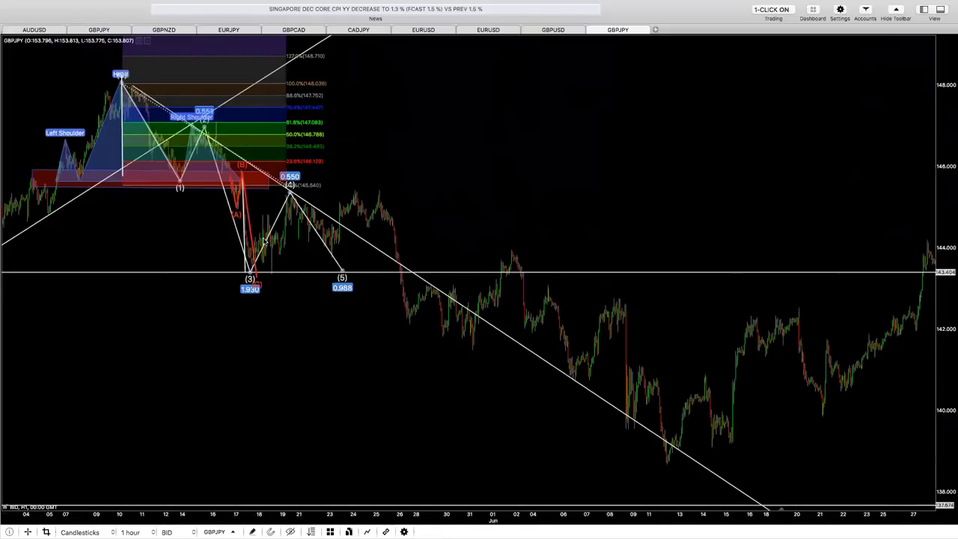
{"action": "key", "text": "Delete"}
{"action": "left_click", "coordinate": [249, 237]}
{"action": "key", "text": "Delete"}
- Delete the copied height segment below the neckline and the horizontal target line at 143.404
{"action": "left_click", "coordinate": [244, 238]}
{"action": "key", "text": "Delete"}
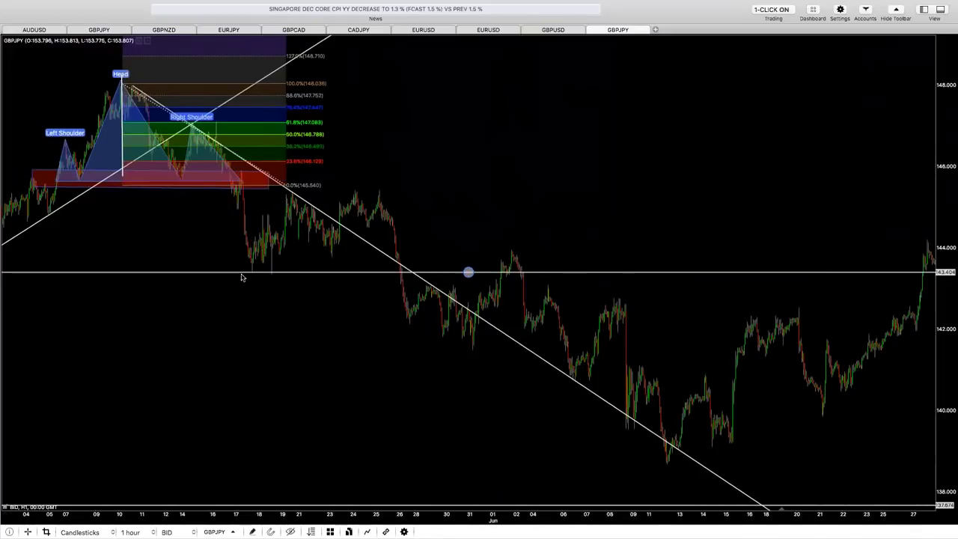
{"action": "left_click", "coordinate": [241, 274]}
{"action": "key", "text": "Delete"}
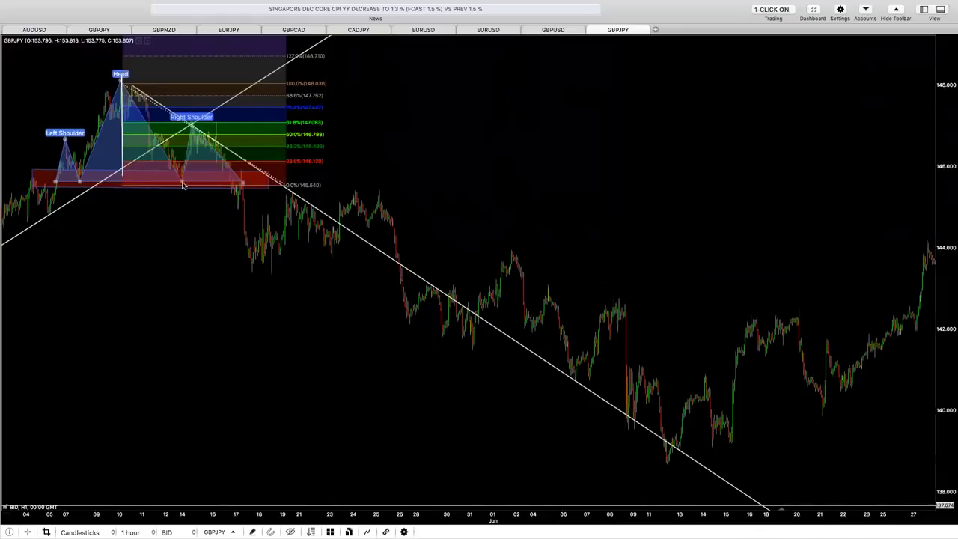
- Delete the head and shoulders pattern and its red neckline rectangle
{"action": "left_click", "coordinate": [181, 189]}
{"action": "key", "text": "Delete"}
{"action": "key", "text": "Delete"}
- Delete the Fibonacci retracement, the head's vertical height segment and the ascending trend line, leaving the descending trend line
{"action": "left_click", "coordinate": [164, 162]}
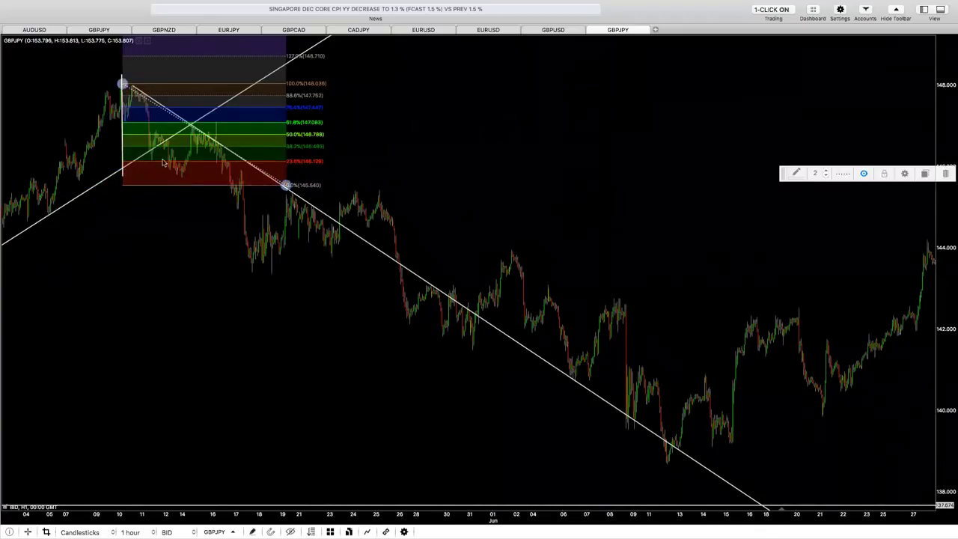
{"action": "key", "text": "Delete"}
{"action": "left_click", "coordinate": [123, 156]}
{"action": "key", "text": "Delete"}
{"action": "left_click", "coordinate": [129, 163]}
{"action": "key", "text": "Delete"}
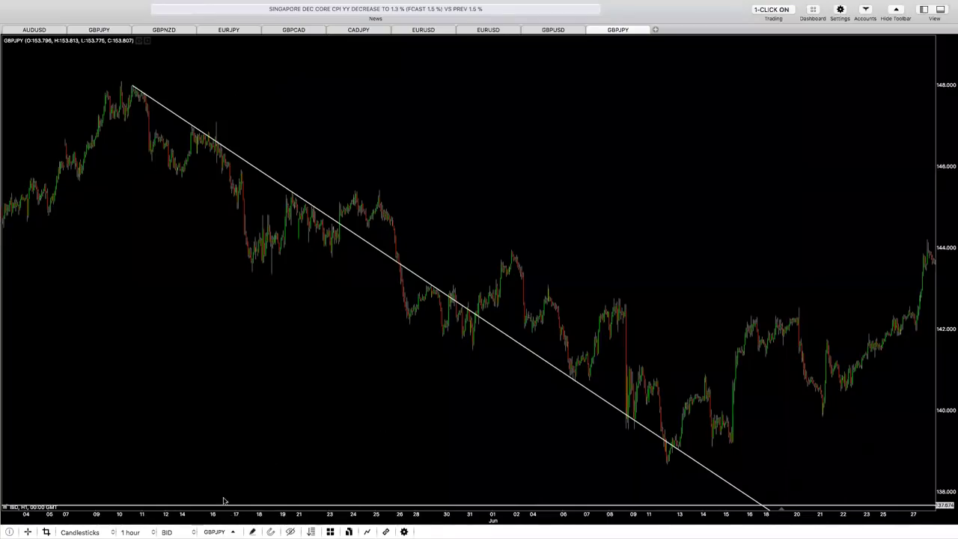
- Draw a second descending trend line from the May 10 high near 148.0 through about 145.1 near May 28, along the lower highs
{"action": "left_click", "coordinate": [252, 531]}
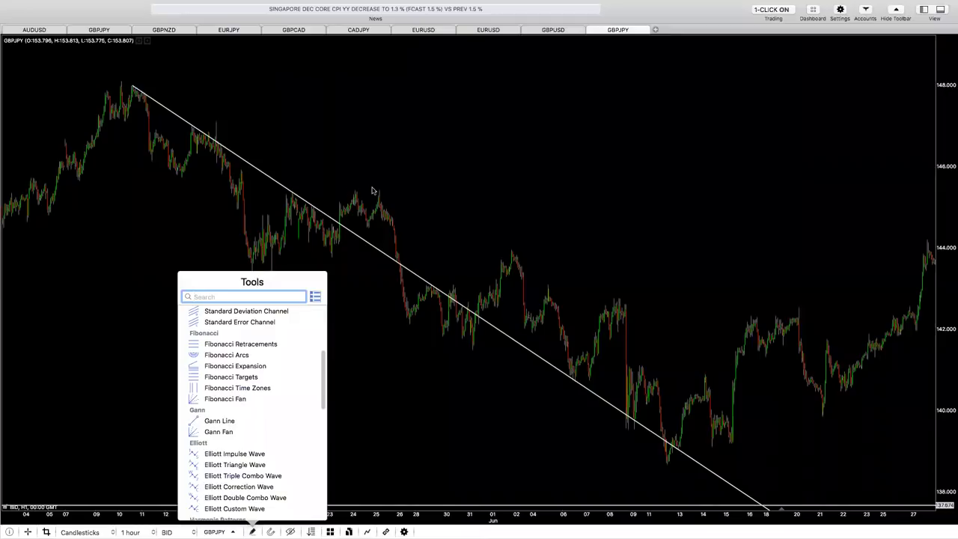
{"action": "scroll", "coordinate": [245, 400], "scroll_direction": "up", "scroll_amount": 5}
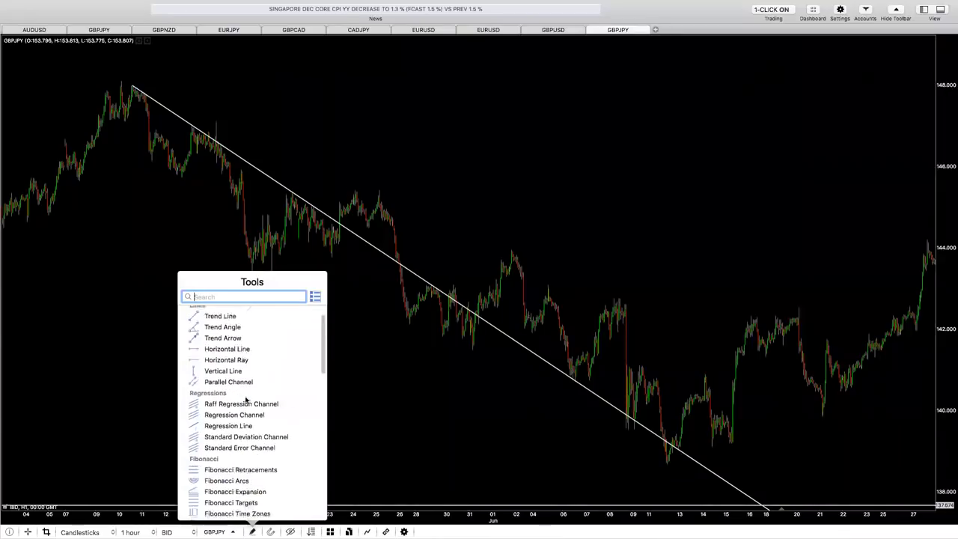
{"action": "left_click", "coordinate": [220, 344]}
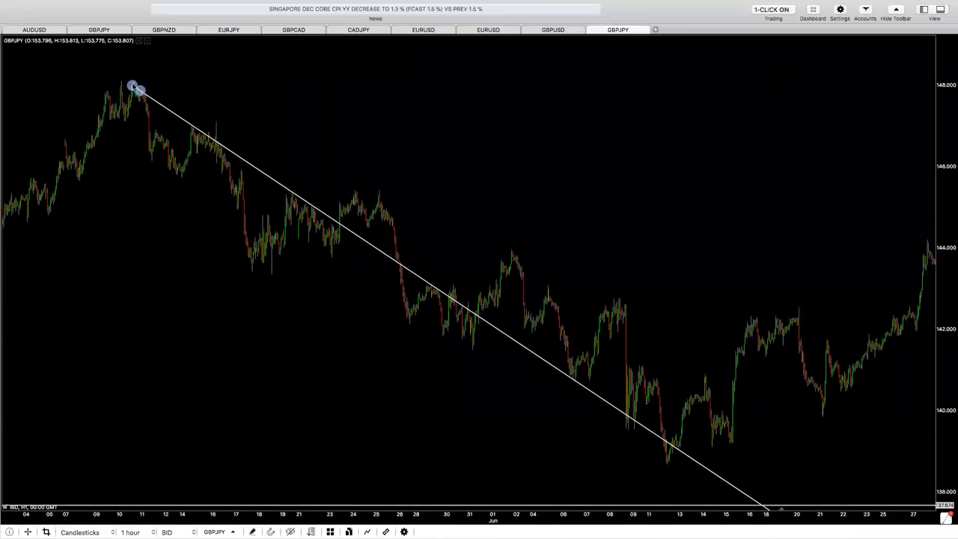
{"action": "left_click_drag", "start_coordinate": [178, 105], "coordinate": [411, 205]}
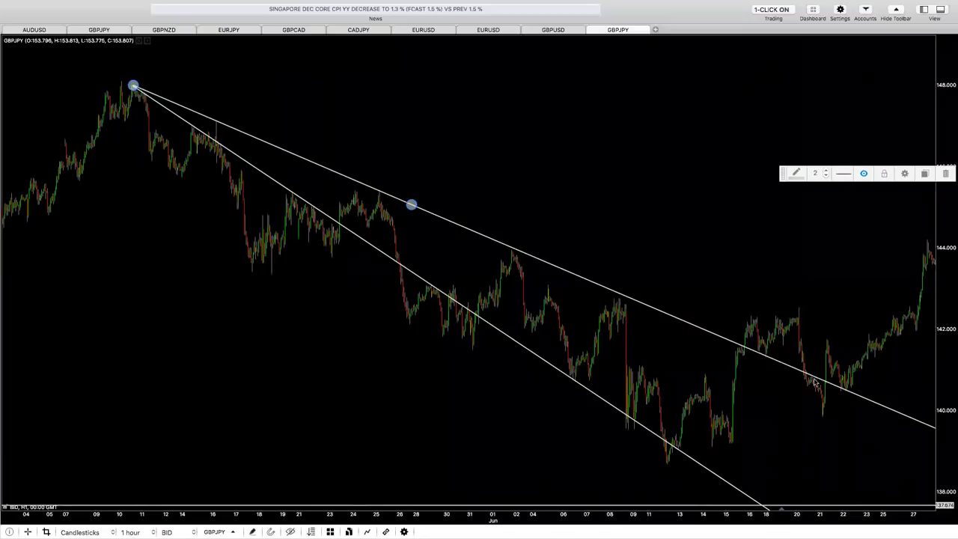
- Draw an inverse Head & Shoulders pattern on the June lows, with shoulders near 140.7 and 139.9 and the head near 138.7
{"action": "left_click_drag", "start_coordinate": [813, 359], "coordinate": [613, 281]}
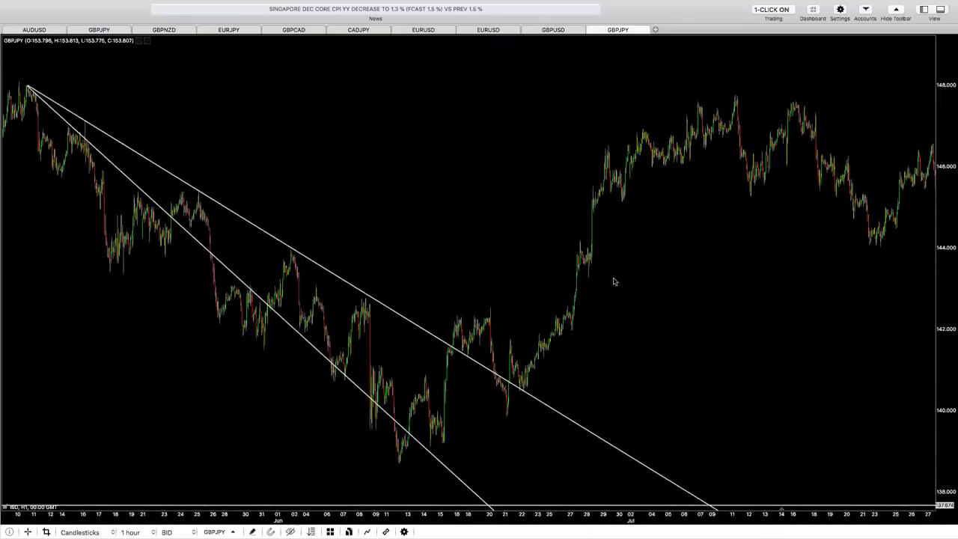
{"action": "scroll", "coordinate": [530, 275], "scroll_direction": "left", "scroll_amount": 5}
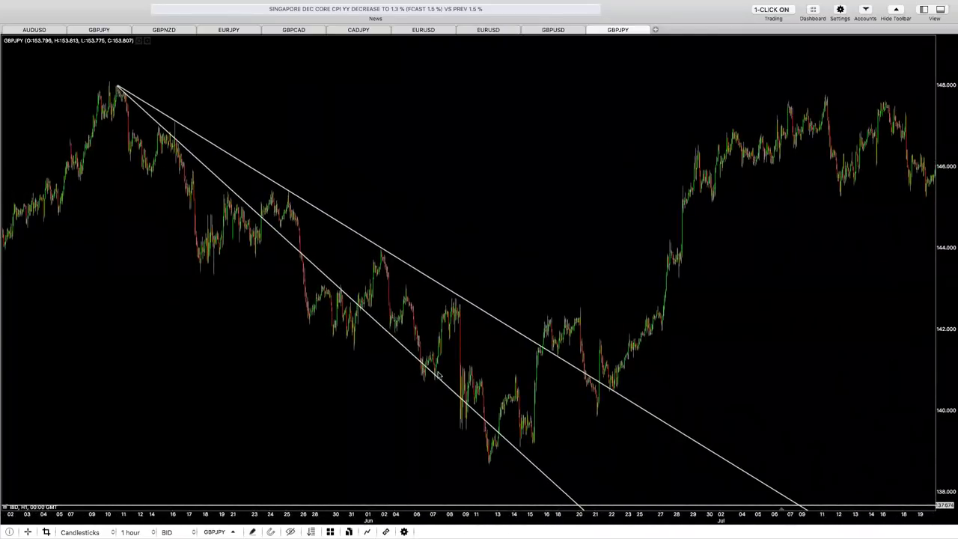
{"action": "scroll", "coordinate": [542, 267], "scroll_direction": "left", "scroll_amount": 2}
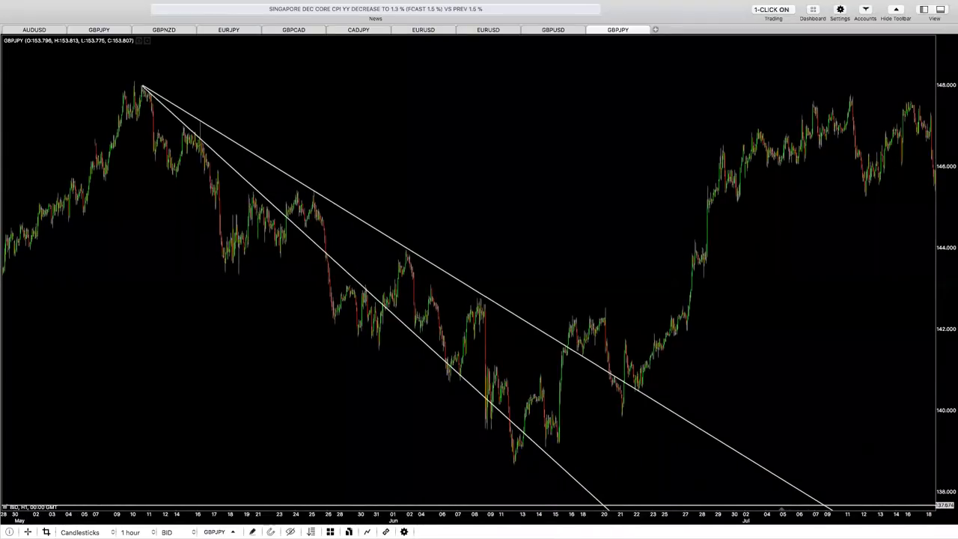
{"action": "left_click", "coordinate": [252, 532]}
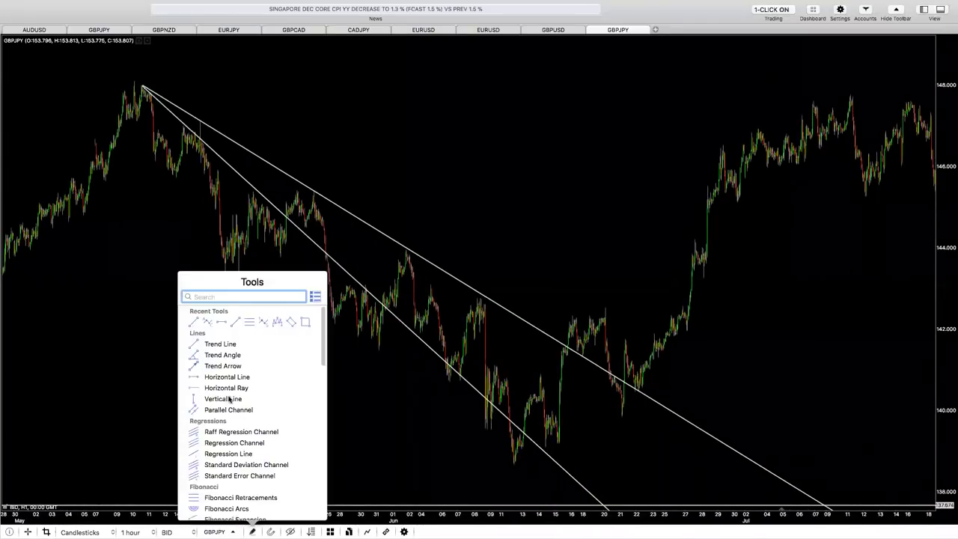
{"action": "scroll", "coordinate": [232, 482], "scroll_direction": "down", "scroll_amount": 5}
{"action": "scroll", "coordinate": [228, 483], "scroll_direction": "down", "scroll_amount": 3}
{"action": "scroll", "coordinate": [224, 475], "scroll_direction": "down", "scroll_amount": 6}
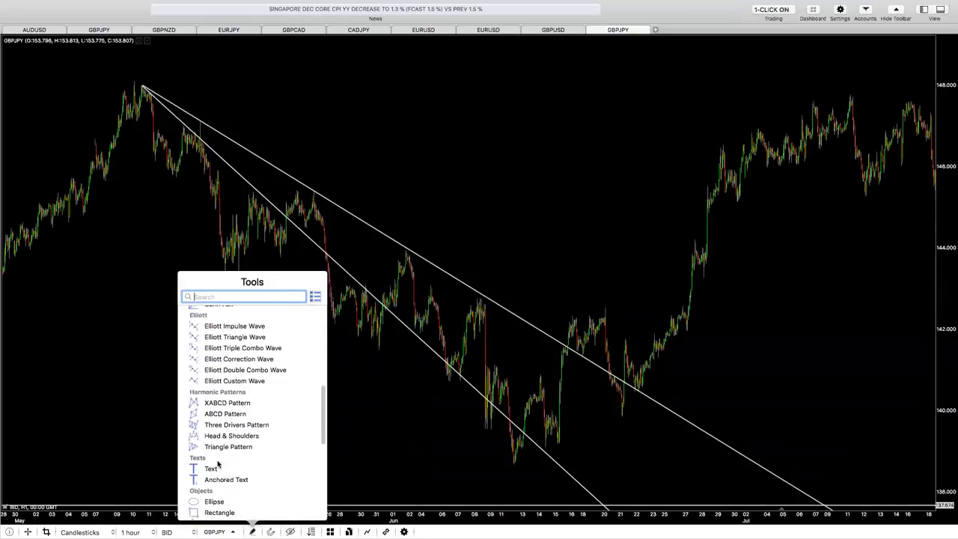
{"action": "left_click", "coordinate": [206, 438]}
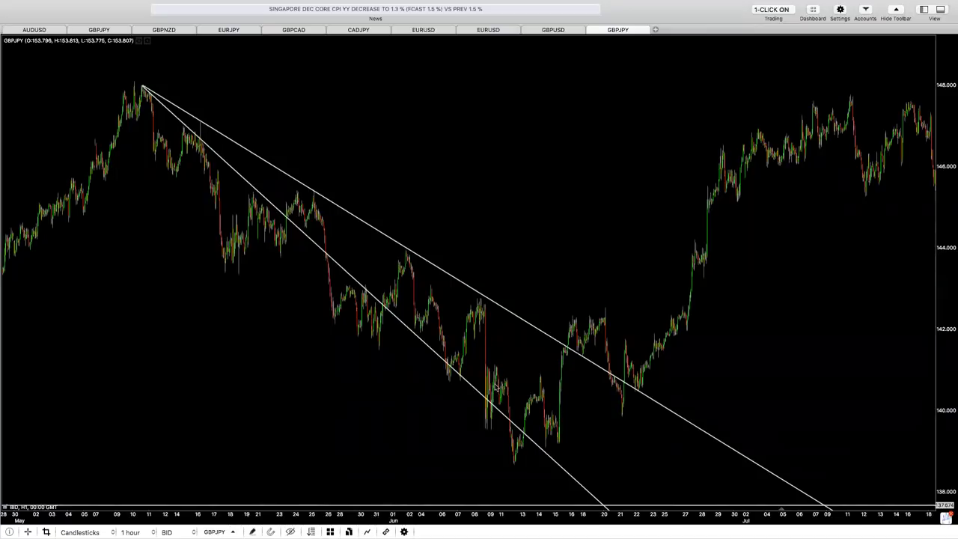
{"action": "left_click", "coordinate": [428, 288]}
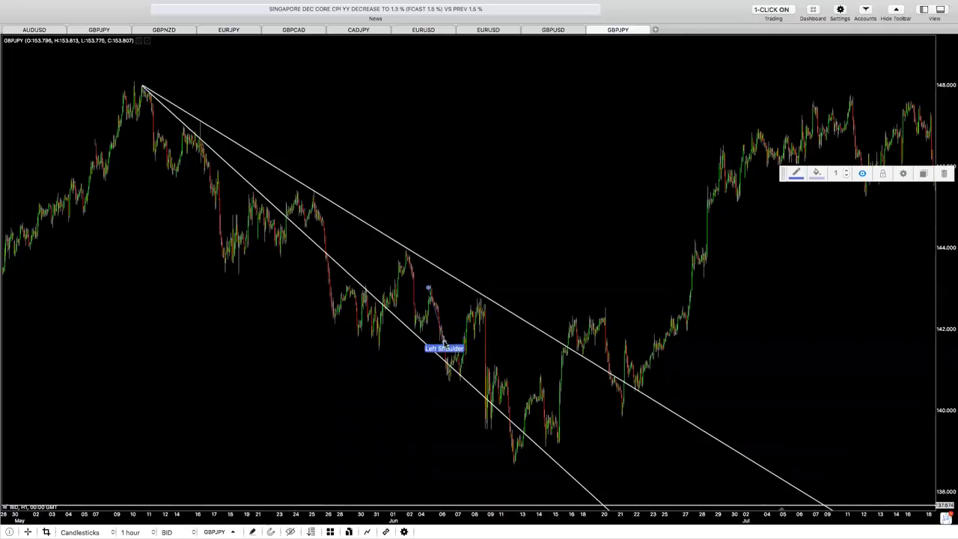
{"action": "left_click", "coordinate": [446, 378]}
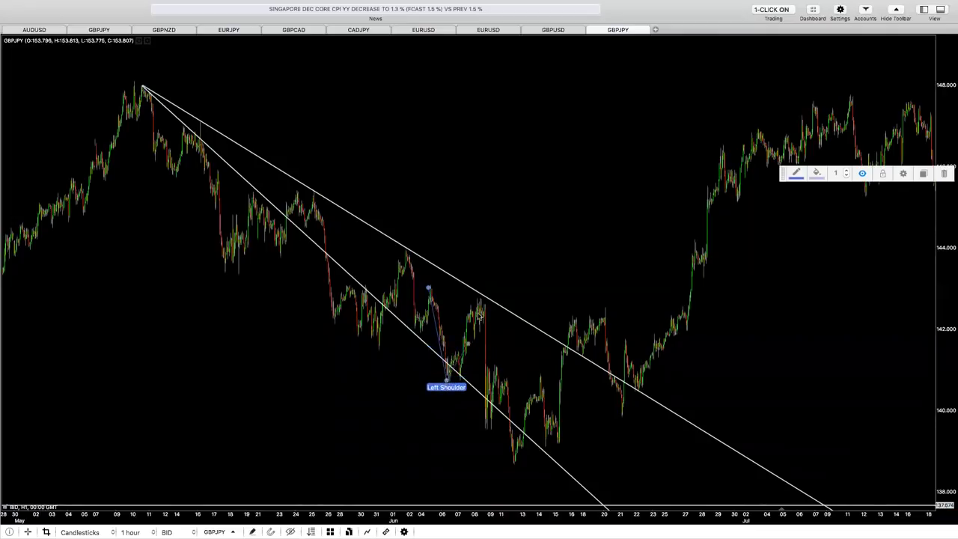
{"action": "left_click", "coordinate": [477, 301]}
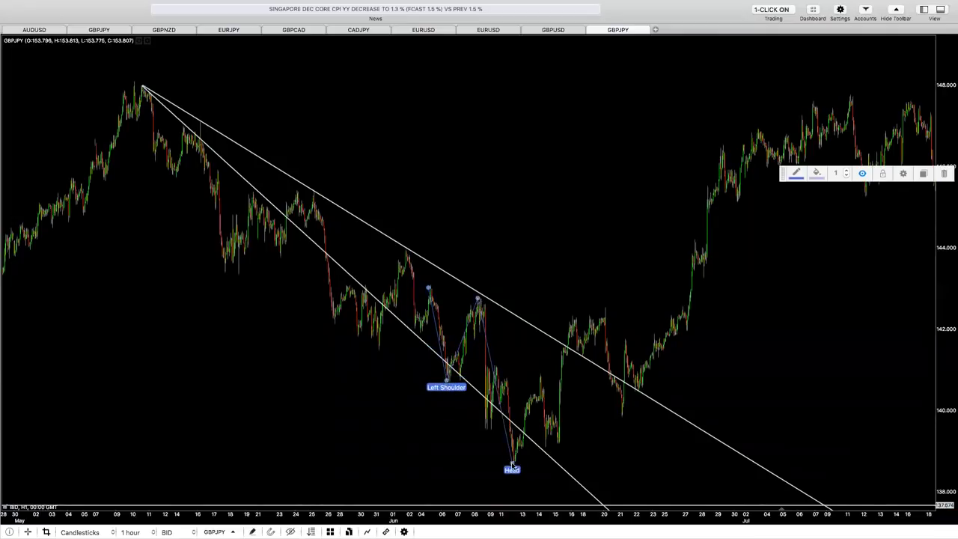
{"action": "left_click", "coordinate": [513, 459]}
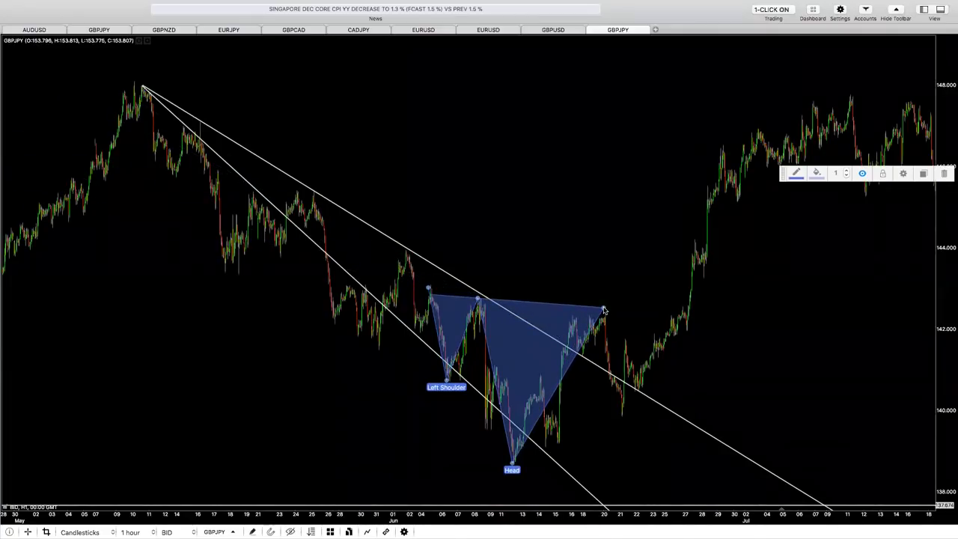
{"action": "left_click", "coordinate": [604, 308]}
{"action": "left_click", "coordinate": [623, 416]}
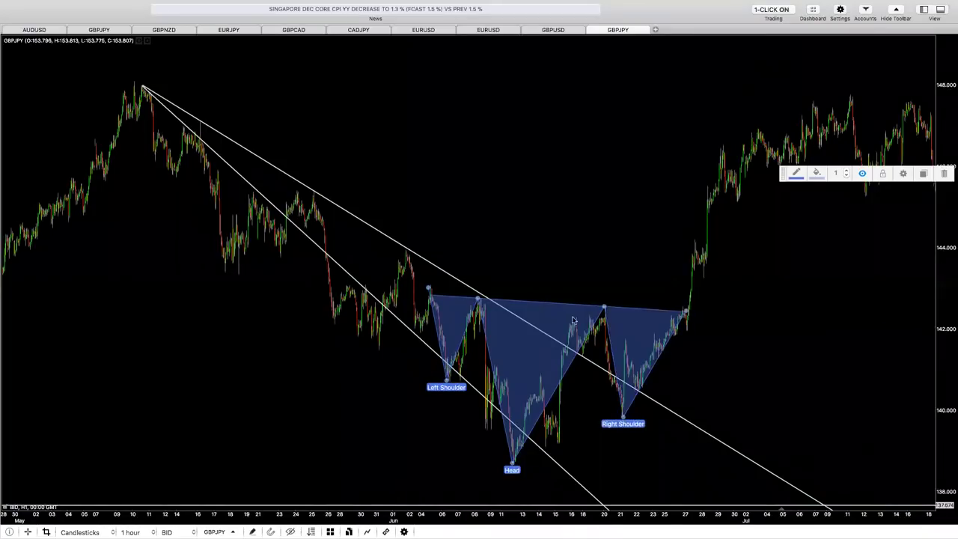
- Lower the two inner neckline points of the inverse head and shoulders to about 142.4 and 142.3 to flatten the neckline
{"action": "left_click_drag", "start_coordinate": [604, 309], "coordinate": [604, 315]}
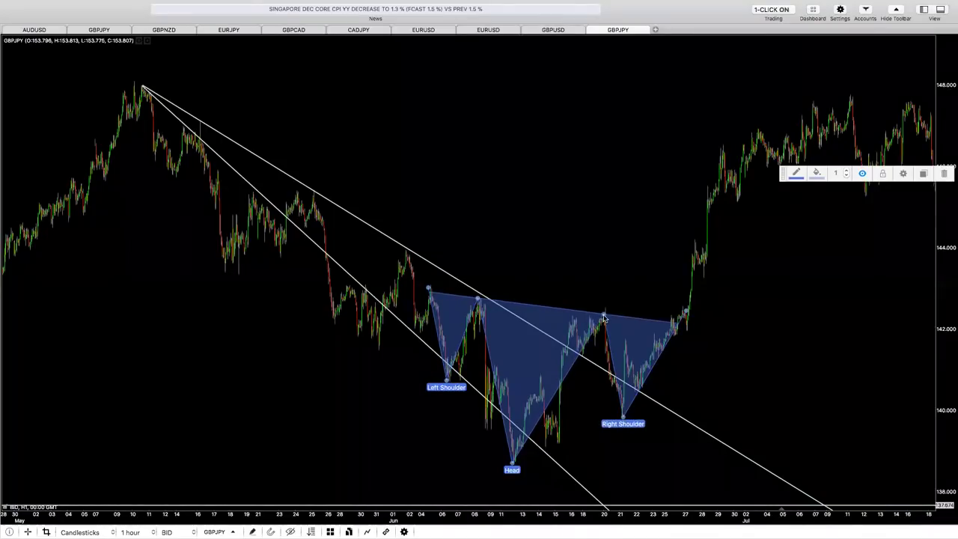
{"action": "left_click_drag", "start_coordinate": [484, 311], "coordinate": [484, 313]}
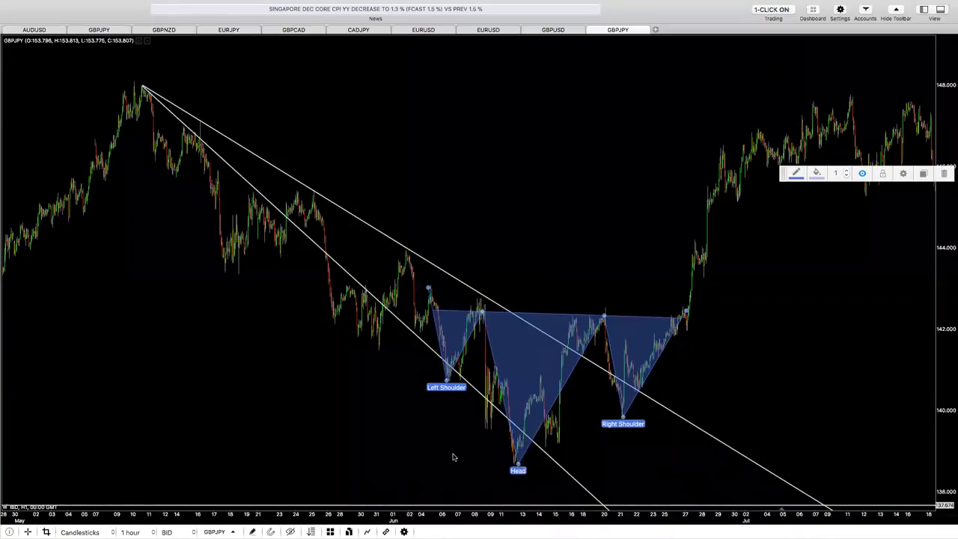
{"action": "scroll", "coordinate": [442, 459], "scroll_direction": "right", "scroll_amount": 5}
{"action": "scroll", "coordinate": [535, 498], "scroll_direction": "left", "scroll_amount": 5}
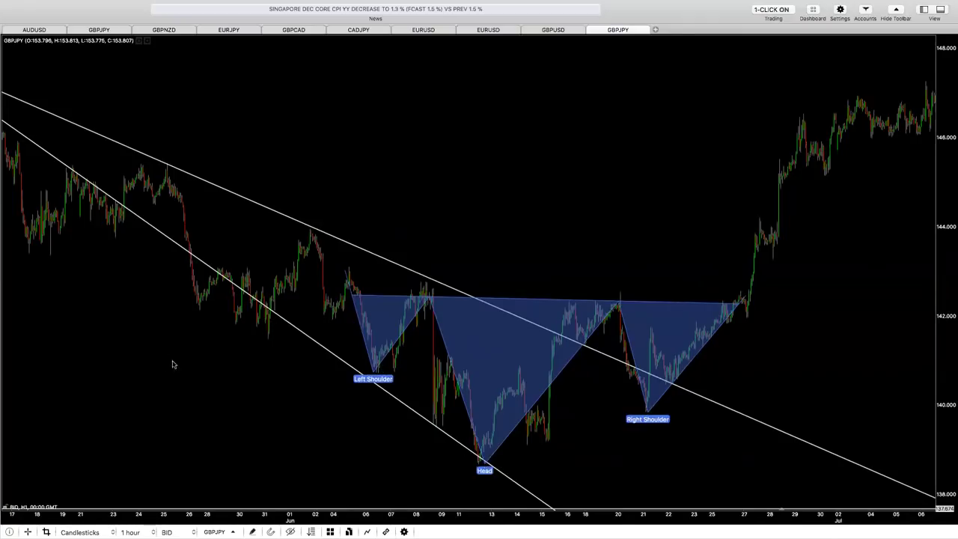
{"action": "scroll", "coordinate": [319, 415], "scroll_direction": "down", "scroll_amount": 3}
{"action": "scroll", "coordinate": [213, 116], "scroll_direction": "up", "scroll_amount": 2}
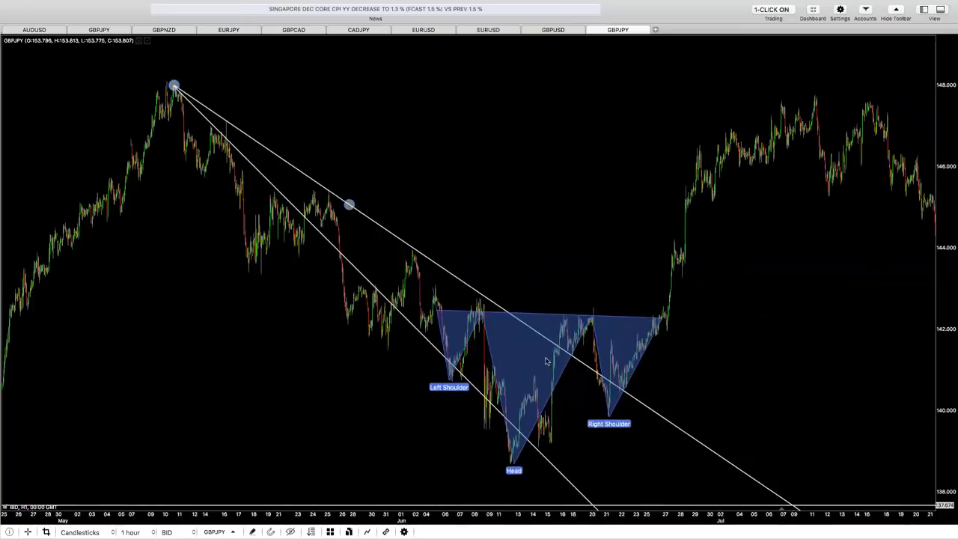
- Examine the right shoulder, the descending trend line break with its retest, and the late-June breakout above the inverse pattern's neckline
{"action": "scroll", "coordinate": [489, 363], "scroll_direction": "up", "scroll_amount": 3}
{"action": "left_click_drag", "start_coordinate": [489, 363], "coordinate": [783, 458]}
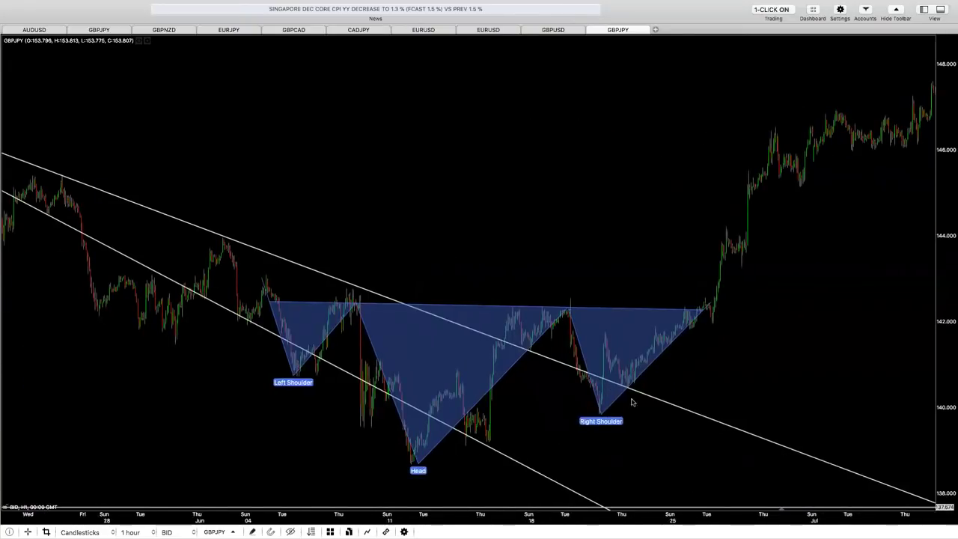
{"action": "left_click", "coordinate": [628, 389]}
{"action": "scroll", "coordinate": [648, 385], "scroll_direction": "down", "scroll_amount": 3}
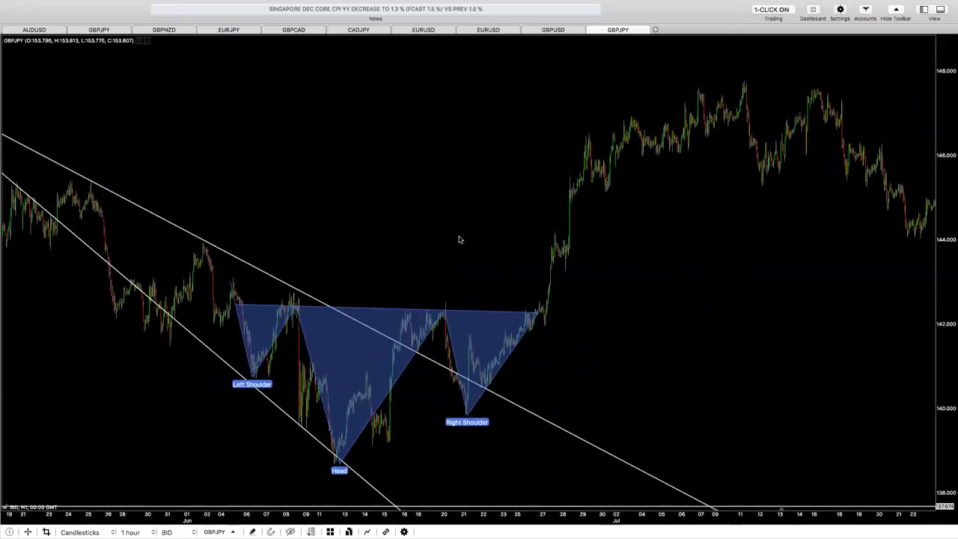
{"action": "scroll", "coordinate": [648, 385], "scroll_direction": "left", "scroll_amount": 5}
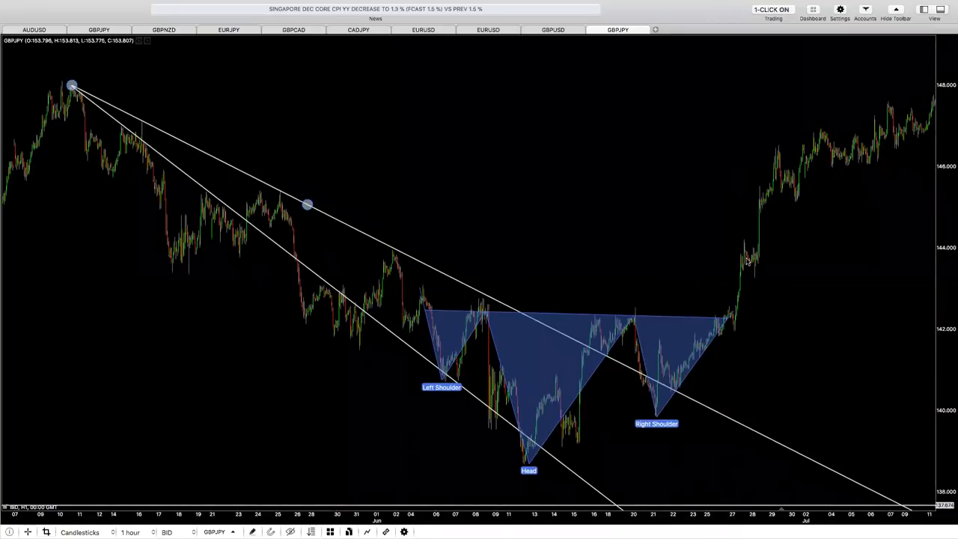
{"action": "scroll", "coordinate": [638, 328], "scroll_direction": "right", "scroll_amount": 3}
{"action": "scroll", "coordinate": [638, 328], "scroll_direction": "up", "scroll_amount": 3}
{"action": "scroll", "coordinate": [583, 357], "scroll_direction": "left", "scroll_amount": 5}
{"action": "scroll", "coordinate": [594, 267], "scroll_direction": "up", "scroll_amount": 4}
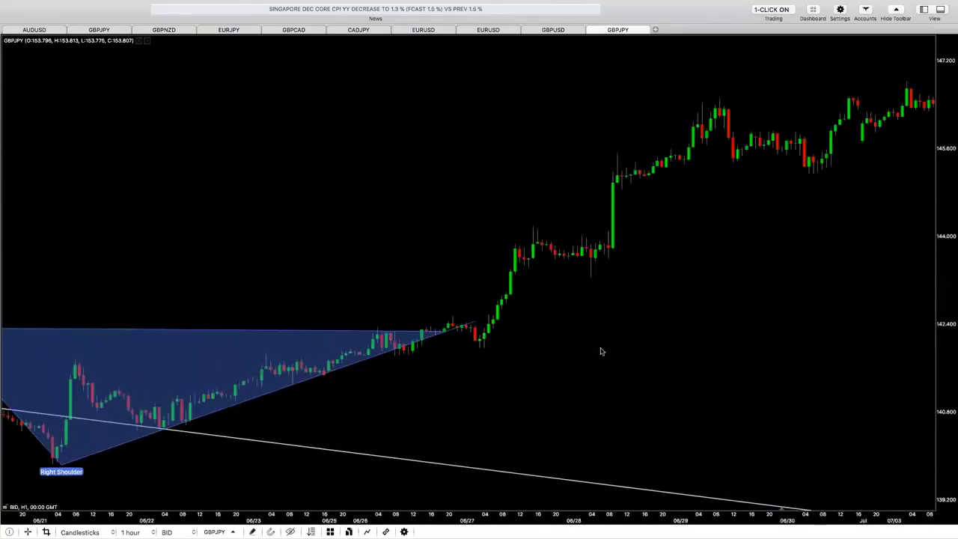
{"action": "scroll", "coordinate": [601, 348], "scroll_direction": "left", "scroll_amount": 2}
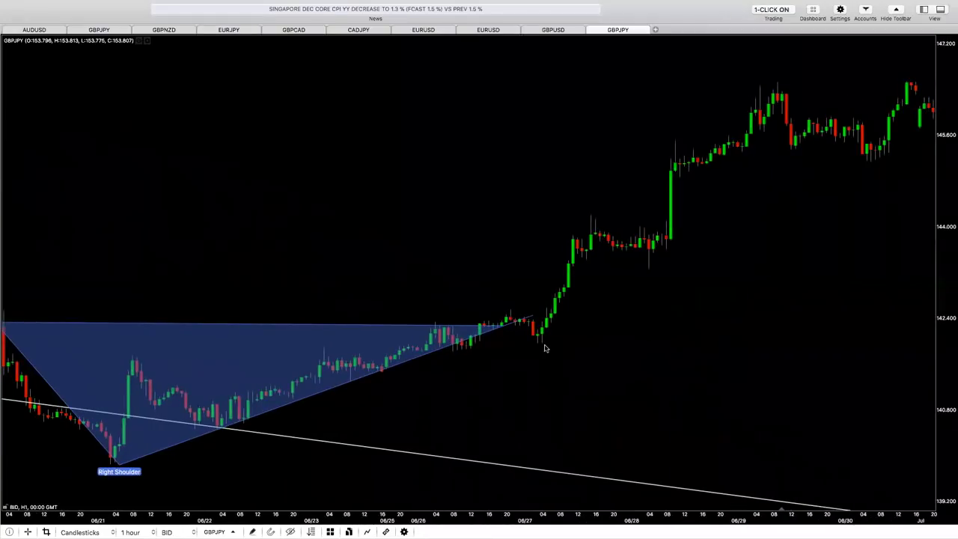
{"action": "scroll", "coordinate": [725, 154], "scroll_direction": "down", "scroll_amount": 8}
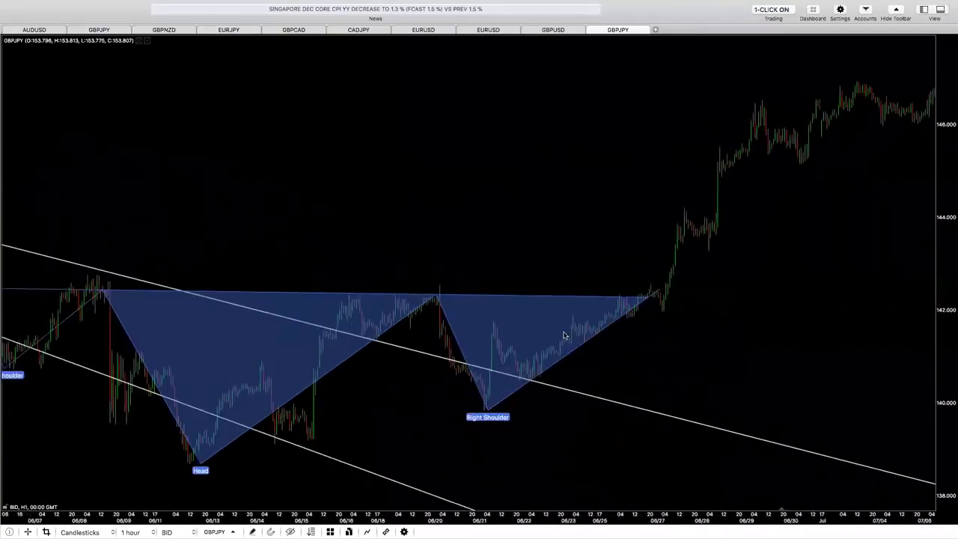
{"action": "scroll", "coordinate": [713, 354], "scroll_direction": "left", "scroll_amount": 8}
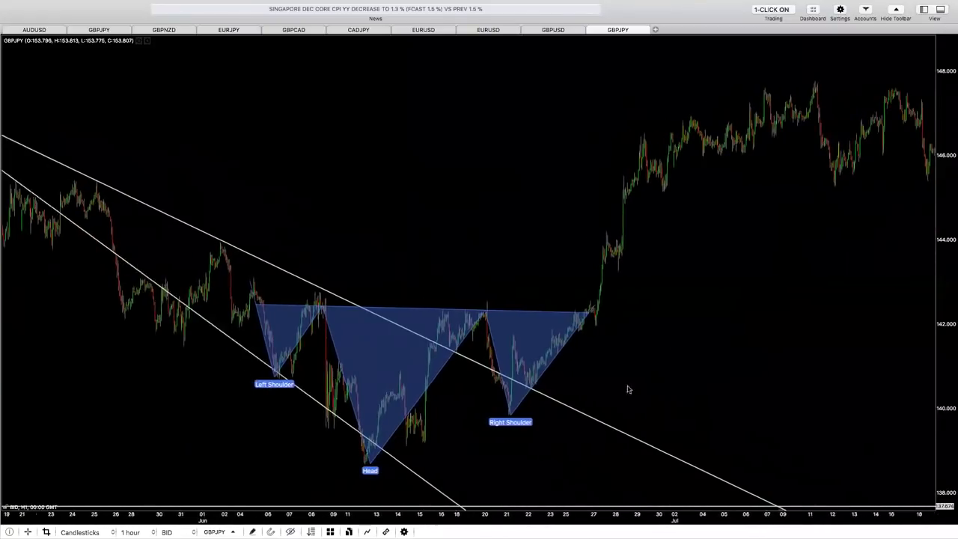
{"action": "left_click", "coordinate": [252, 531]}
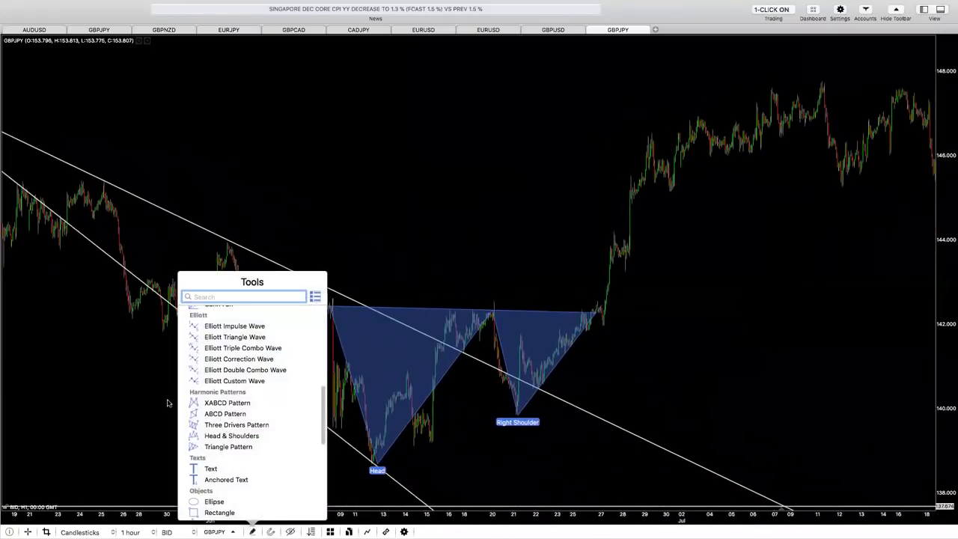
{"action": "scroll", "coordinate": [237, 343], "scroll_direction": "up", "scroll_amount": 10}
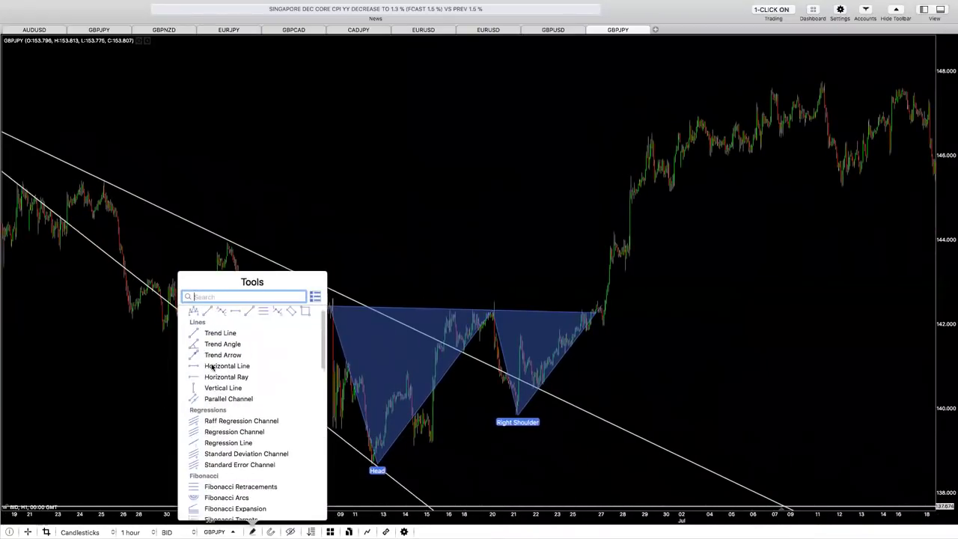
{"action": "left_click", "coordinate": [212, 366]}
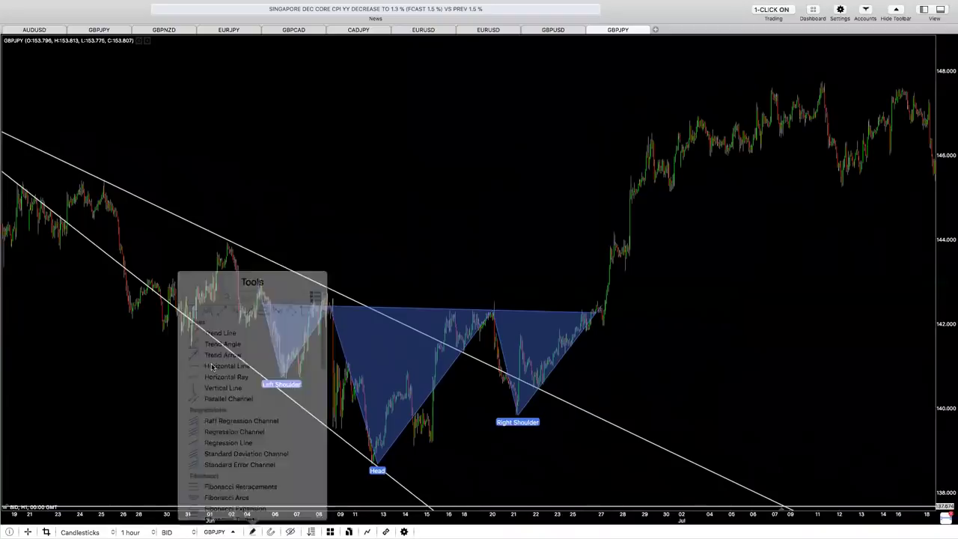
- Draw a vertical trend segment from the head's low near 138.7 up to the neckline at about 142.4
{"action": "left_click", "coordinate": [252, 531]}
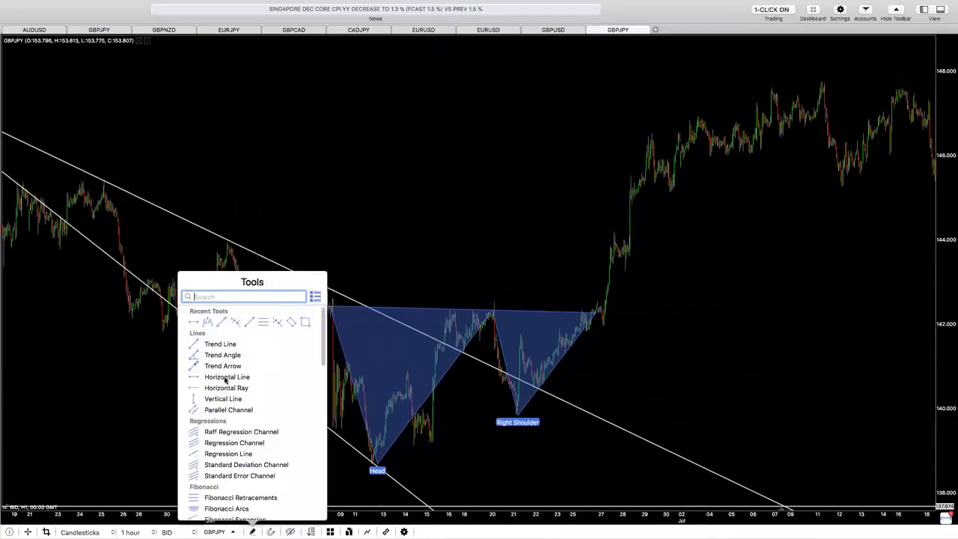
{"action": "left_click", "coordinate": [249, 322]}
{"action": "left_click_drag", "start_coordinate": [374, 463], "coordinate": [372, 307]}
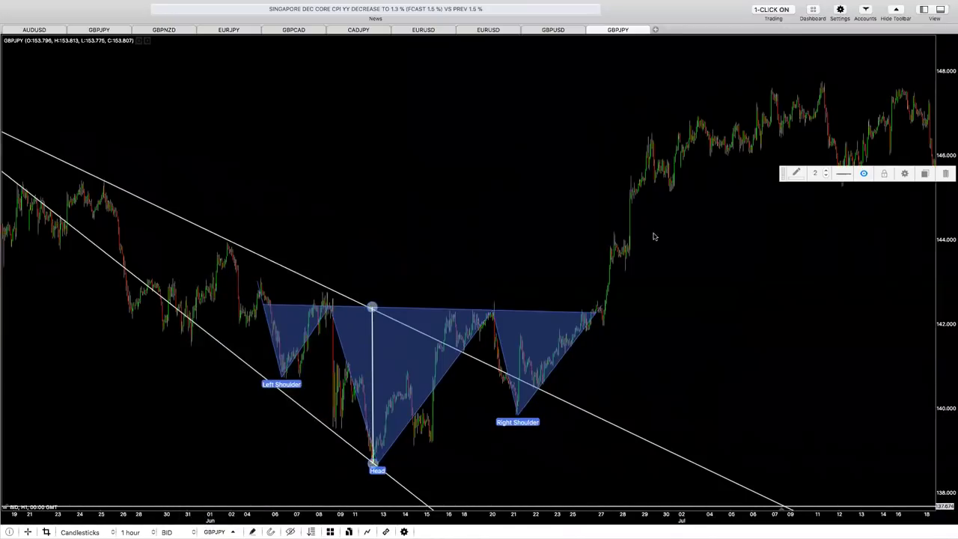
- Duplicate the head's height segment and place the copy at the June 27 breakout, reaching from about 142.2 to 146.0
{"action": "key", "text": "super+c"}
{"action": "key", "text": "super+v"}
{"action": "mouse_move", "coordinate": [613, 210]}
{"action": "left_mouse_down"}
{"action": "mouse_move", "coordinate": [596, 217]}
{"action": "mouse_move", "coordinate": [606, 217]}
{"action": "left_mouse_up"}
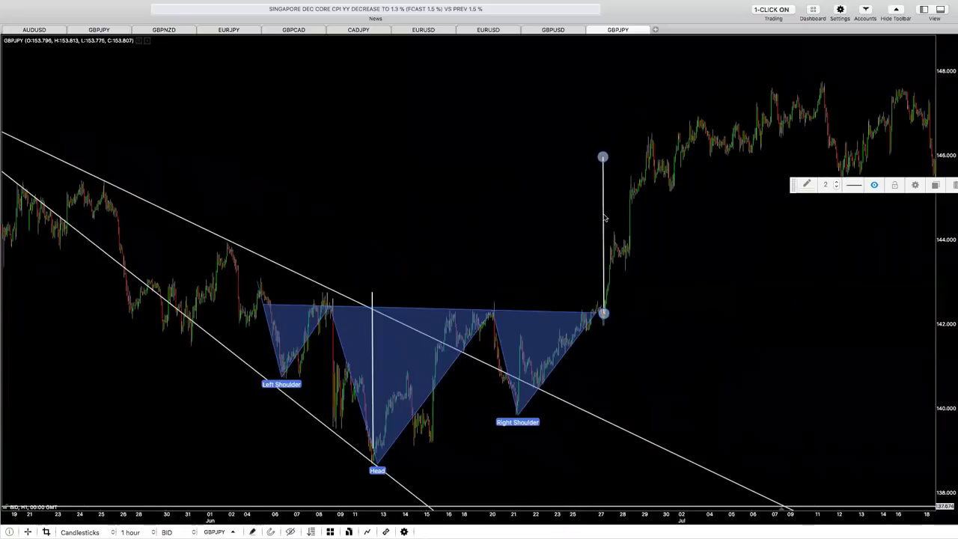
- Measure the pip distance from the neckline breakout at about 142.3 up to the target area at about 146.1
{"action": "left_click_drag", "start_coordinate": [441, 305], "coordinate": [456, 363]}
{"action": "left_click_drag", "start_coordinate": [530, 305], "coordinate": [643, 154]}
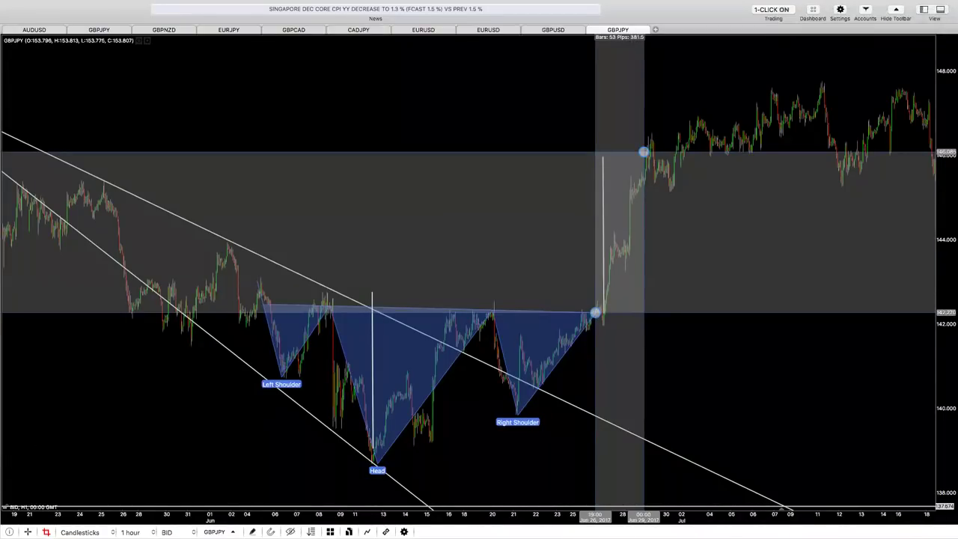
{"action": "left_click", "coordinate": [265, 454]}
- Delete the vertical height segment over the head, keeping the target segment at the breakout
{"action": "scroll", "coordinate": [261, 412], "scroll_direction": "left", "scroll_amount": 2}
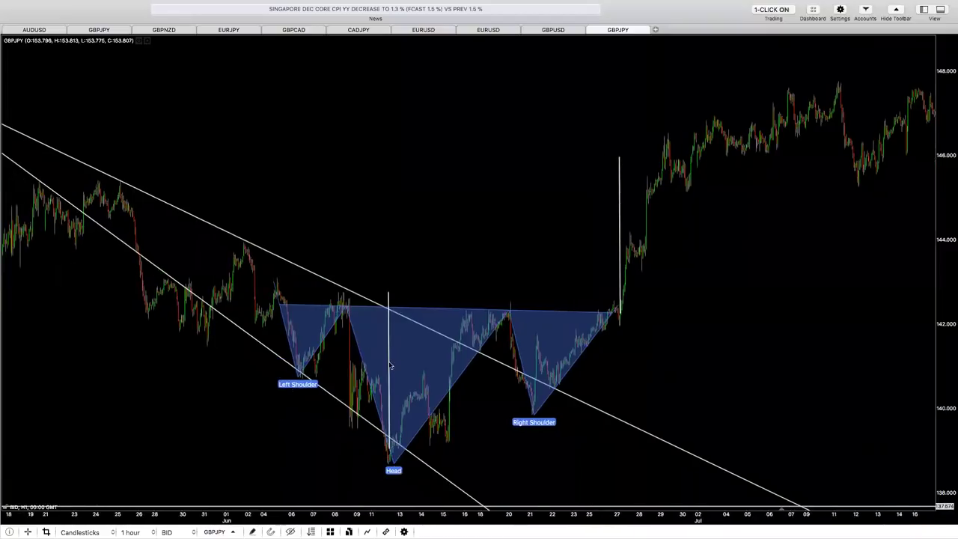
{"action": "left_click", "coordinate": [388, 364]}
{"action": "key", "text": "Delete"}
- Draw a smaller inverse Head & Shoulders pattern inside the large head, with shoulders near 139.6 and 139.1 and the head near 138.7
{"action": "scroll", "coordinate": [206, 449], "scroll_direction": "right", "scroll_amount": 5}
{"action": "scroll", "coordinate": [696, 417], "scroll_direction": "left", "scroll_amount": 5}
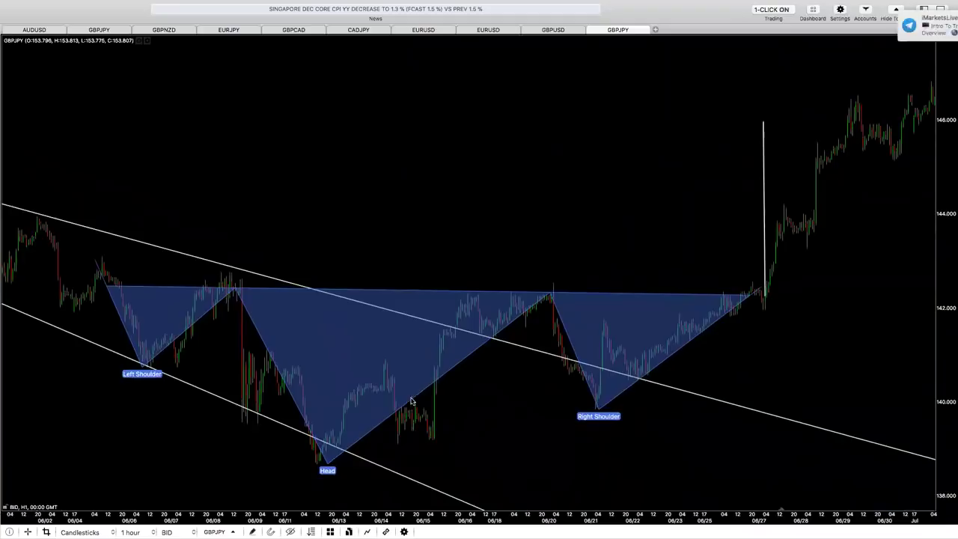
{"action": "scroll", "coordinate": [411, 401], "scroll_direction": "up", "scroll_amount": 3}
{"action": "scroll", "coordinate": [476, 409], "scroll_direction": "left", "scroll_amount": 5}
{"action": "left_click", "coordinate": [252, 531]}
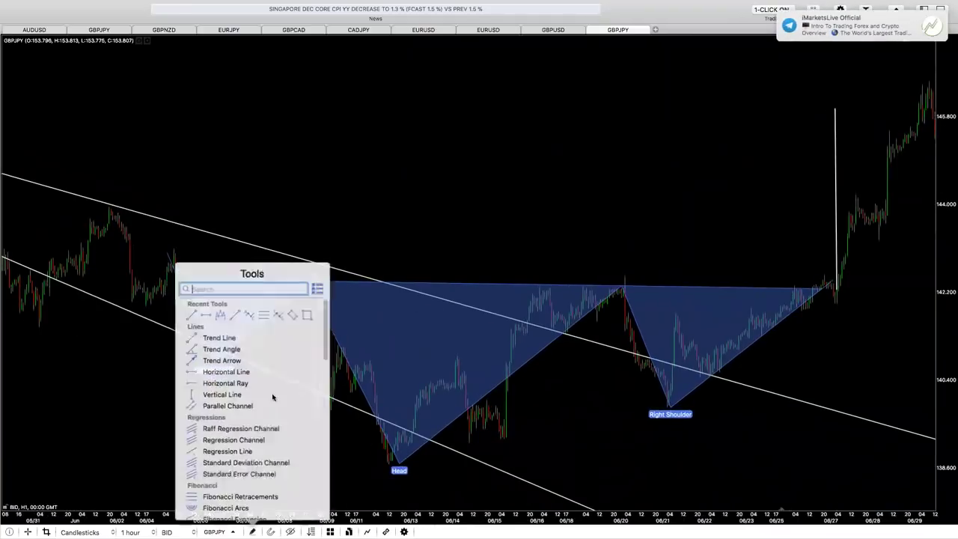
{"action": "scroll", "coordinate": [226, 493], "scroll_direction": "down", "scroll_amount": 10}
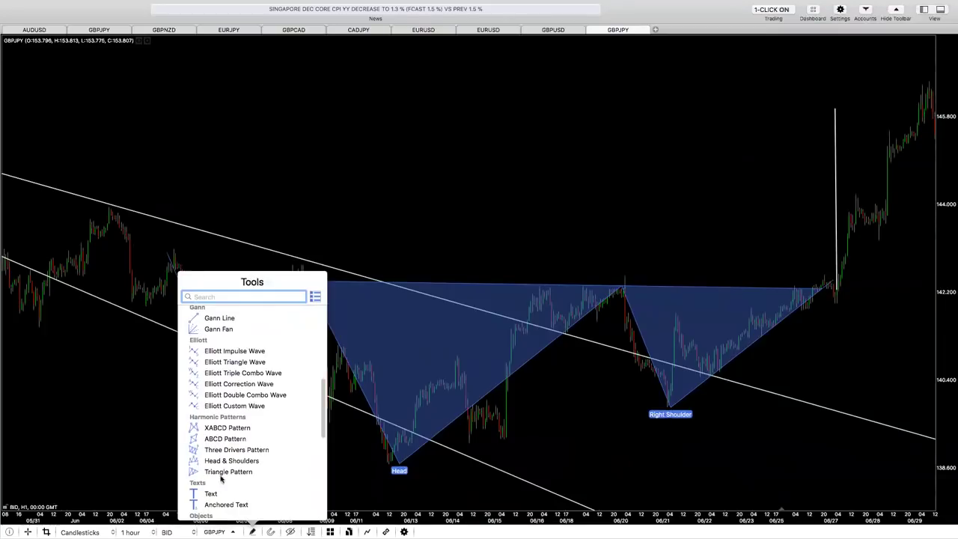
{"action": "left_click", "coordinate": [221, 461]}
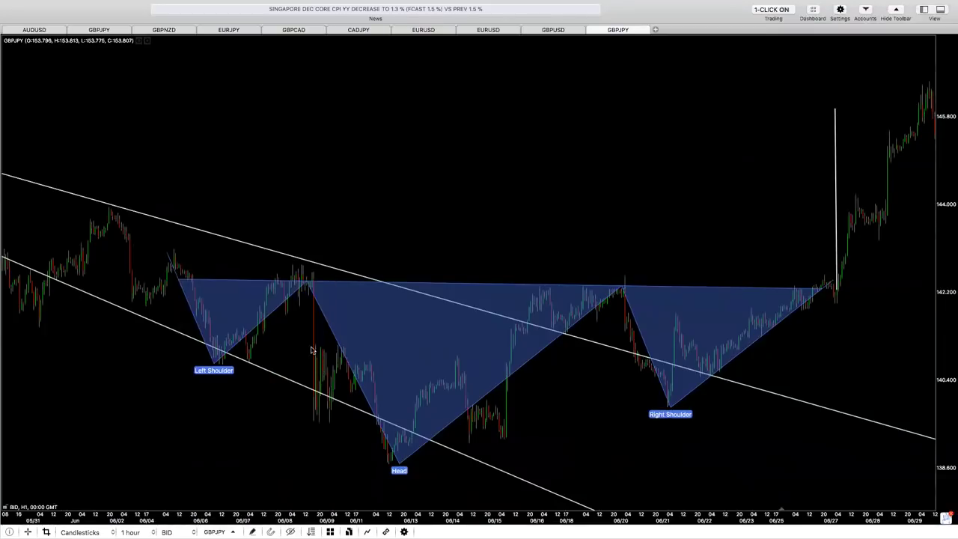
{"action": "left_click", "coordinate": [312, 350]}
{"action": "left_click", "coordinate": [344, 346]}
{"action": "left_click", "coordinate": [387, 454]}
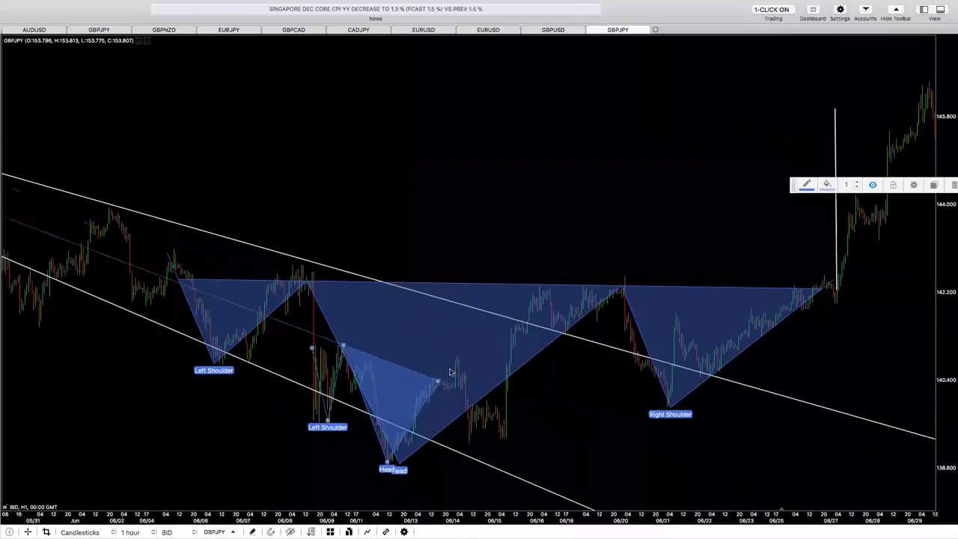
{"action": "left_click", "coordinate": [456, 362]}
{"action": "left_click", "coordinate": [470, 440]}
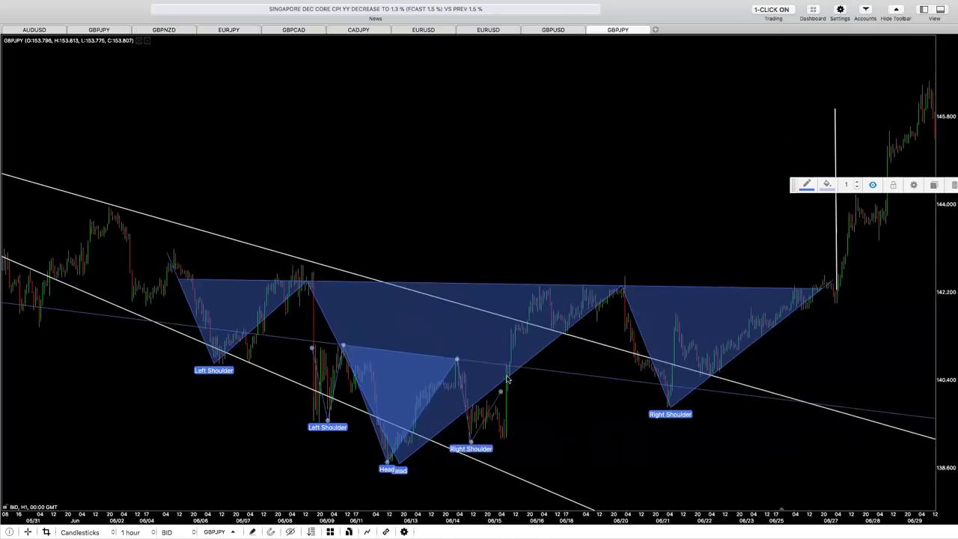
{"action": "left_click", "coordinate": [510, 364]}
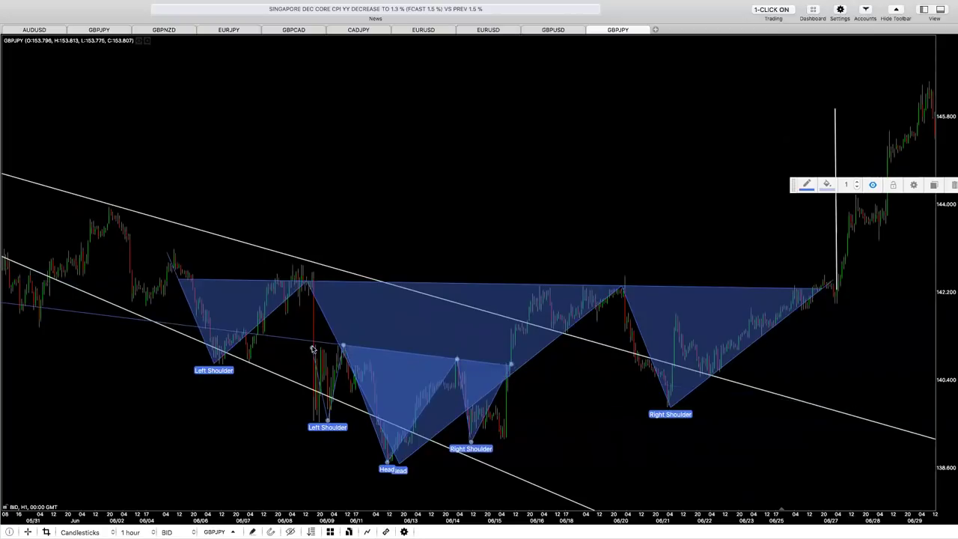
{"action": "left_click", "coordinate": [350, 377]}
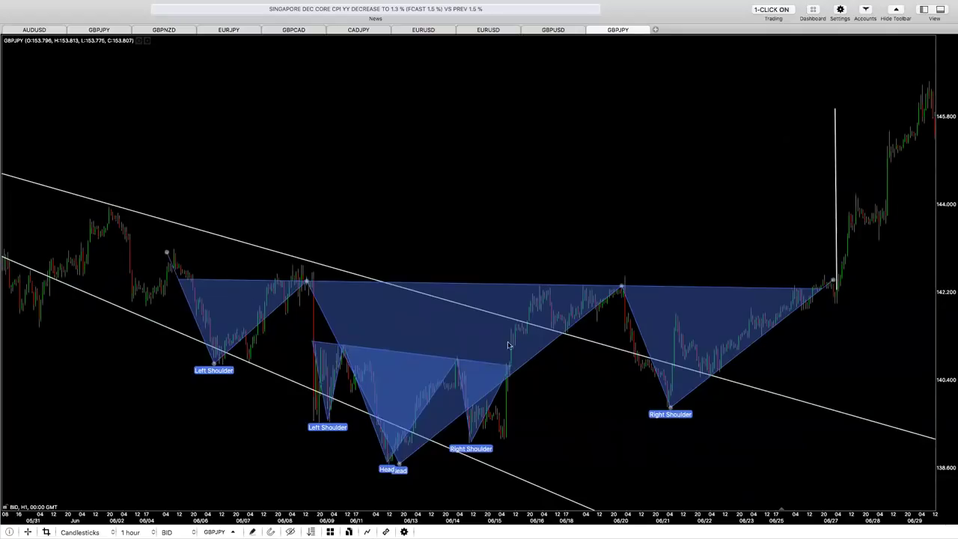
{"action": "scroll", "coordinate": [258, 415], "scroll_direction": "left", "scroll_amount": 3}
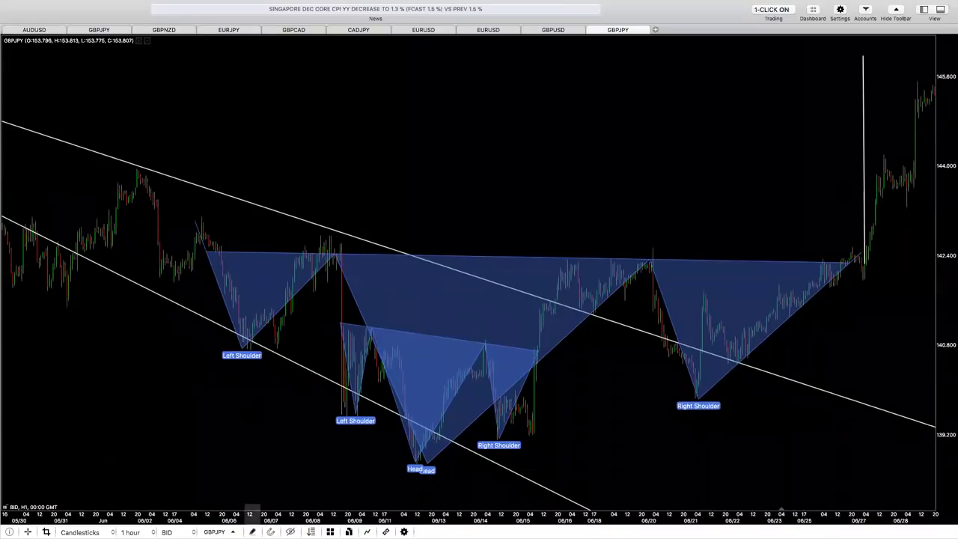
- Draw an Elliott wave as a W over the left shoulder's double bottom, with lows near 140.8 and its last leg along about 141.5
{"action": "left_click", "coordinate": [252, 531]}
{"action": "scroll", "coordinate": [225, 438], "scroll_direction": "up", "scroll_amount": 3}
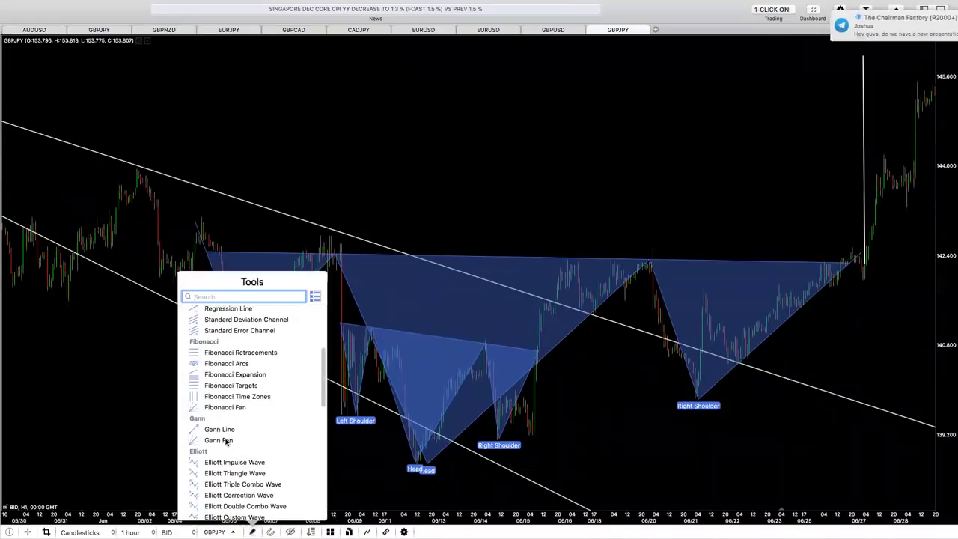
{"action": "scroll", "coordinate": [224, 436], "scroll_direction": "up", "scroll_amount": 5}
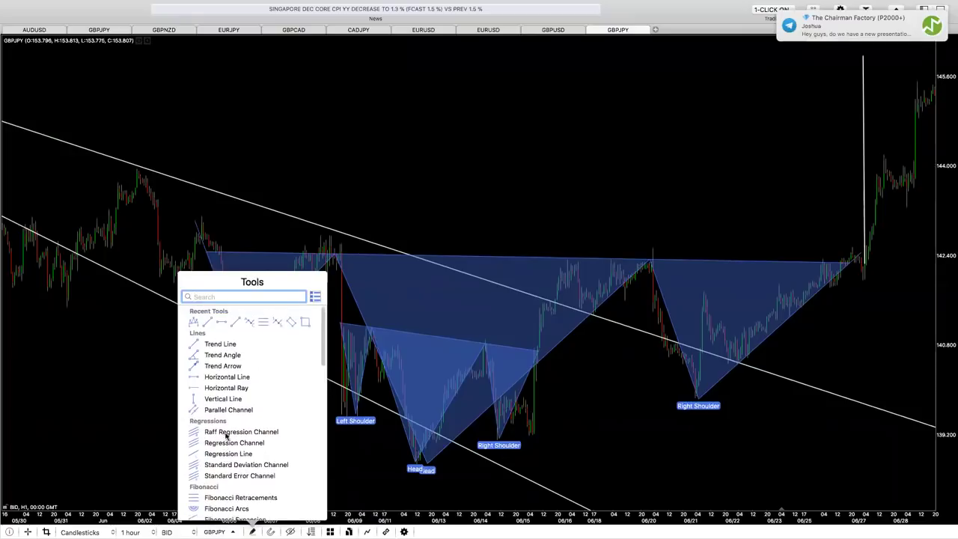
{"action": "scroll", "coordinate": [225, 436], "scroll_direction": "down", "scroll_amount": 10}
{"action": "scroll", "coordinate": [226, 434], "scroll_direction": "up", "scroll_amount": 3}
{"action": "scroll", "coordinate": [228, 436], "scroll_direction": "down", "scroll_amount": 5}
{"action": "scroll", "coordinate": [240, 438], "scroll_direction": "up", "scroll_amount": 3}
{"action": "scroll", "coordinate": [213, 422], "scroll_direction": "up", "scroll_amount": 8}
{"action": "left_click", "coordinate": [209, 411]}
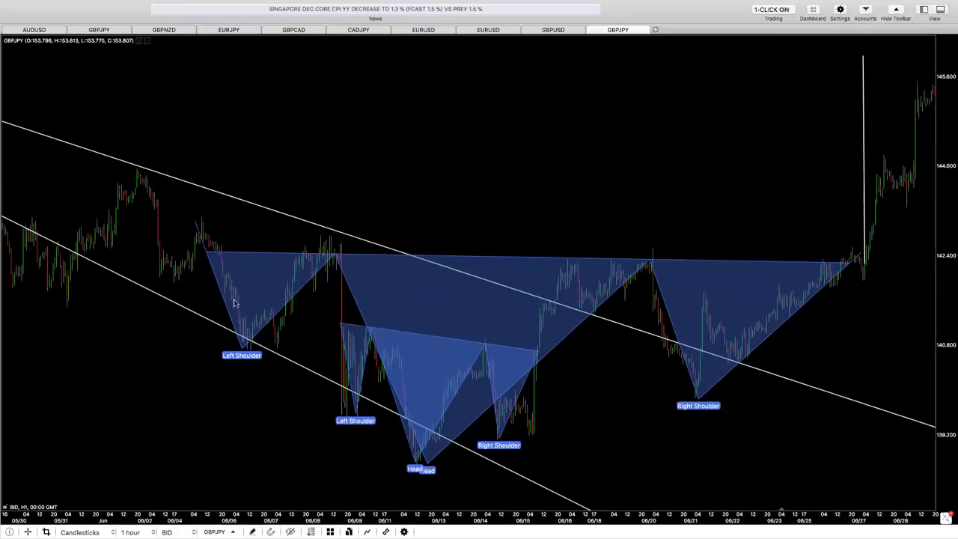
{"action": "left_click", "coordinate": [238, 309]}
{"action": "left_click", "coordinate": [247, 348]}
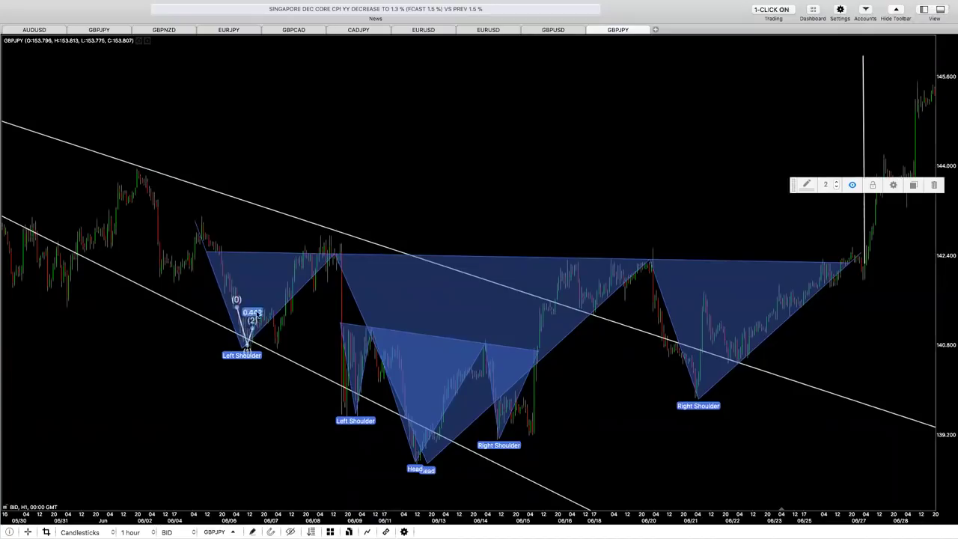
{"action": "left_click", "coordinate": [262, 311]}
{"action": "left_click", "coordinate": [274, 347]}
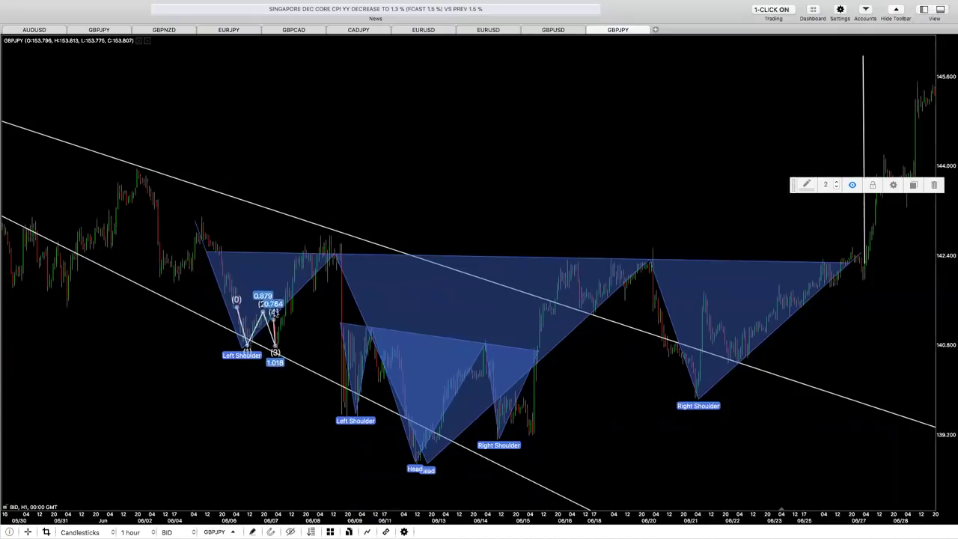
{"action": "left_click", "coordinate": [285, 306]}
{"action": "left_click", "coordinate": [295, 308]}
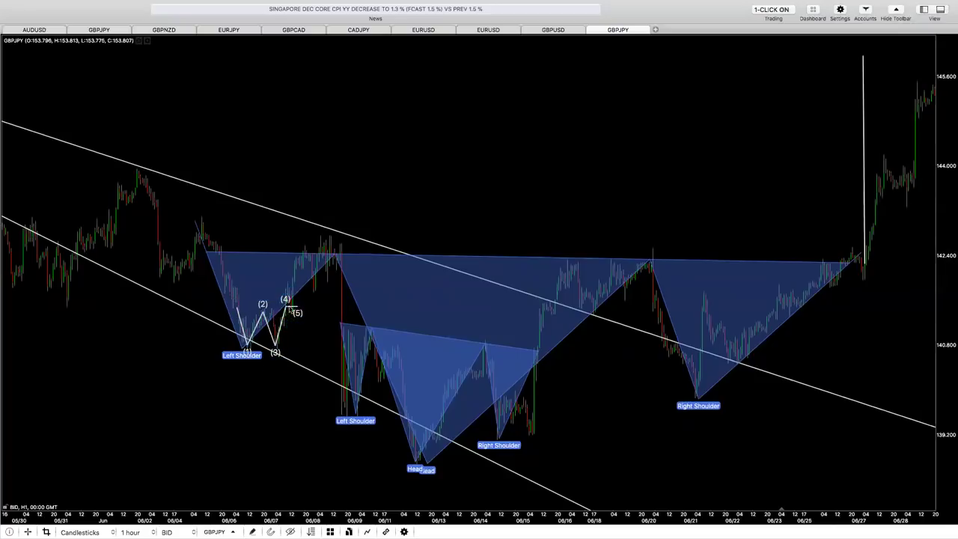
{"action": "left_click", "coordinate": [233, 309]}
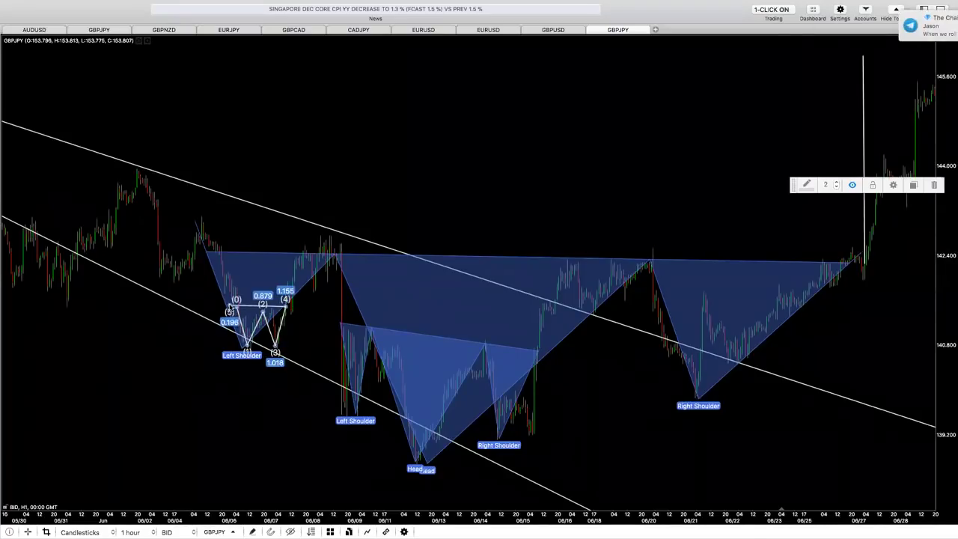
{"action": "left_click", "coordinate": [300, 320]}
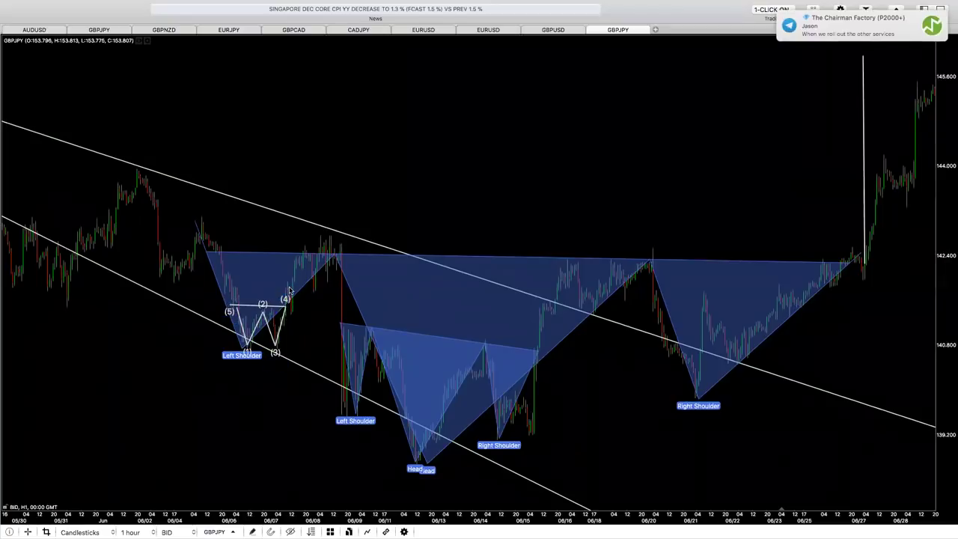
- Examine the double bottom marked inside the left shoulder and the breakout above its neckline around June 6 to 7
{"action": "scroll", "coordinate": [279, 314], "scroll_direction": "up", "scroll_amount": 5}
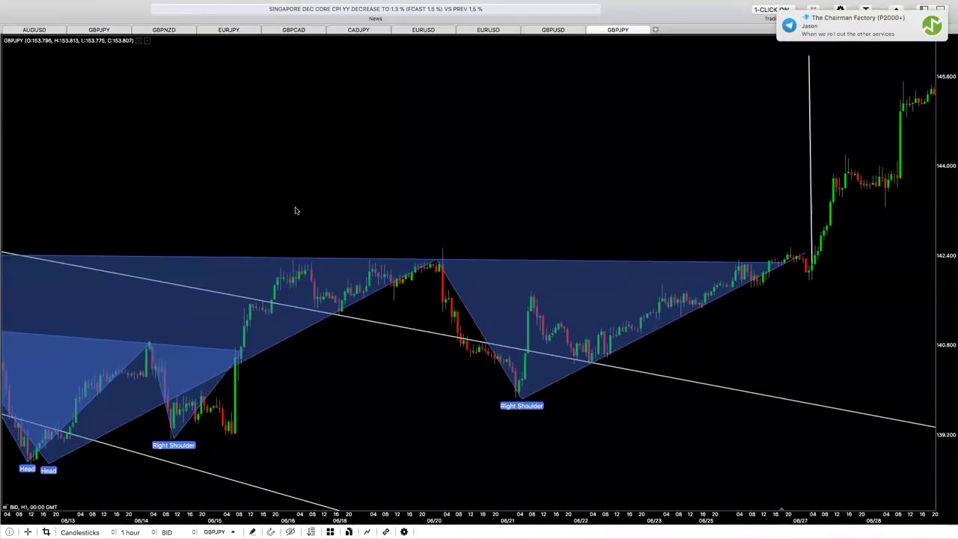
{"action": "scroll", "coordinate": [667, 282], "scroll_direction": "left", "scroll_amount": 10}
{"action": "scroll", "coordinate": [667, 282], "scroll_direction": "left", "scroll_amount": 2}
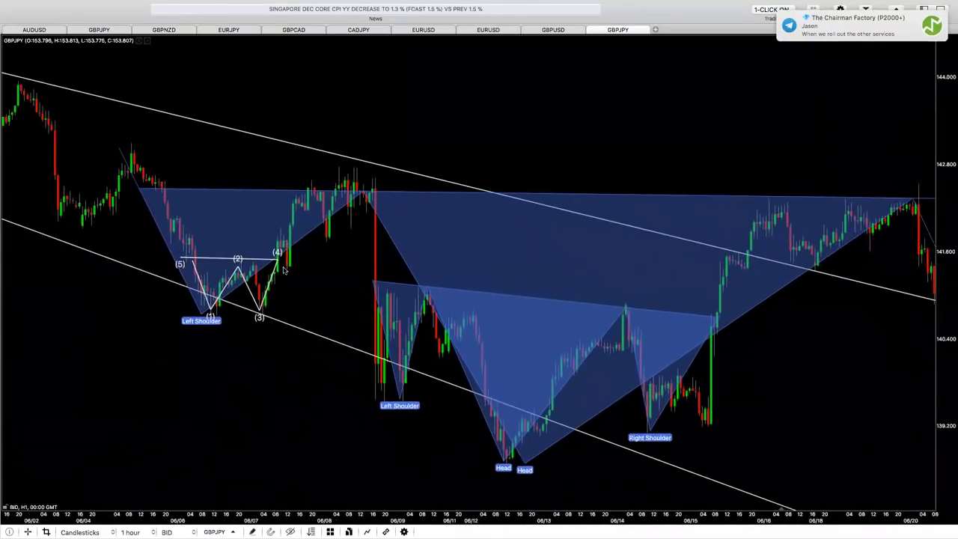
{"action": "scroll", "coordinate": [791, 402], "scroll_direction": "right", "scroll_amount": 2}
{"action": "left_click", "coordinate": [237, 295]}
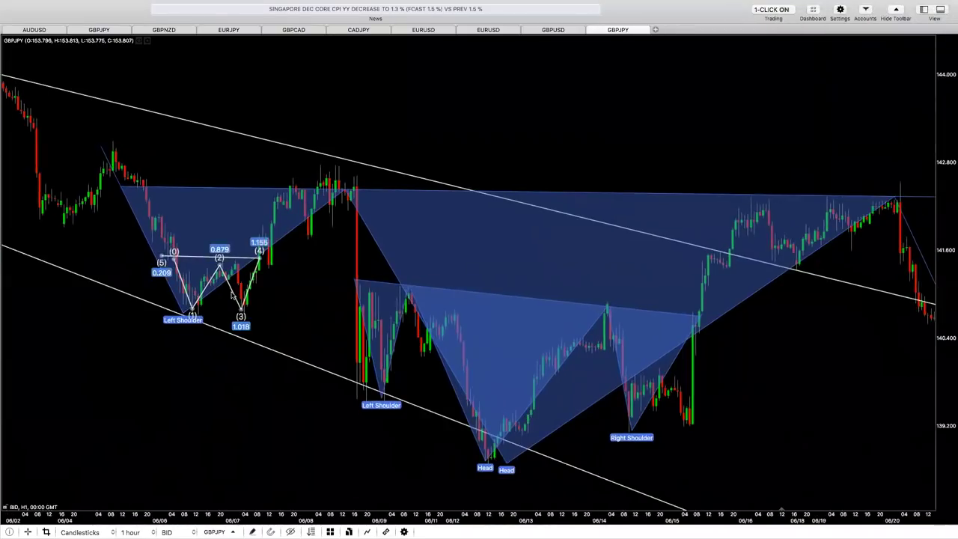
- Duplicate the W-shaped Elliott wave and place the copy over the smaller pattern's right shoulder, with lows near 139.3 and its neckline near 140
{"action": "left_click", "coordinate": [252, 531]}
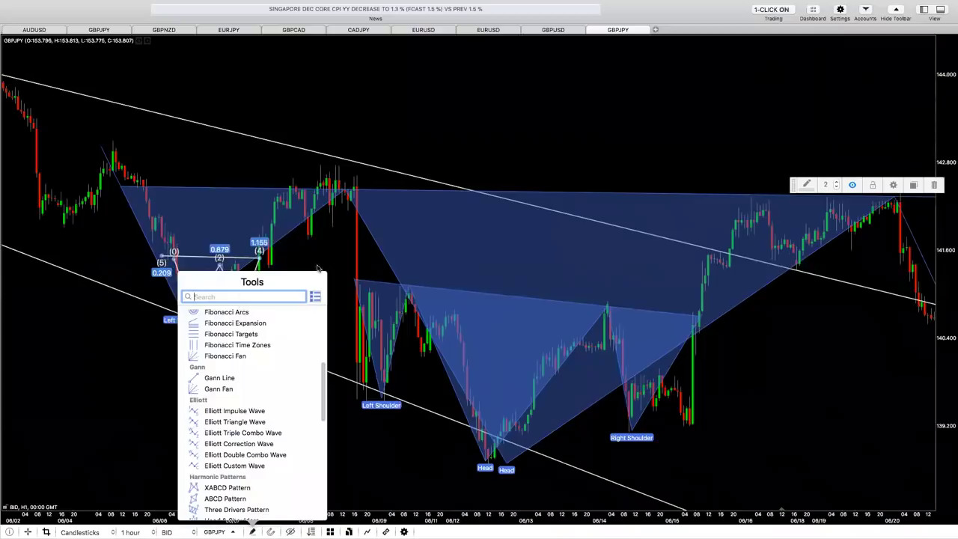
{"action": "left_click", "coordinate": [317, 268]}
{"action": "left_click", "coordinate": [254, 286]}
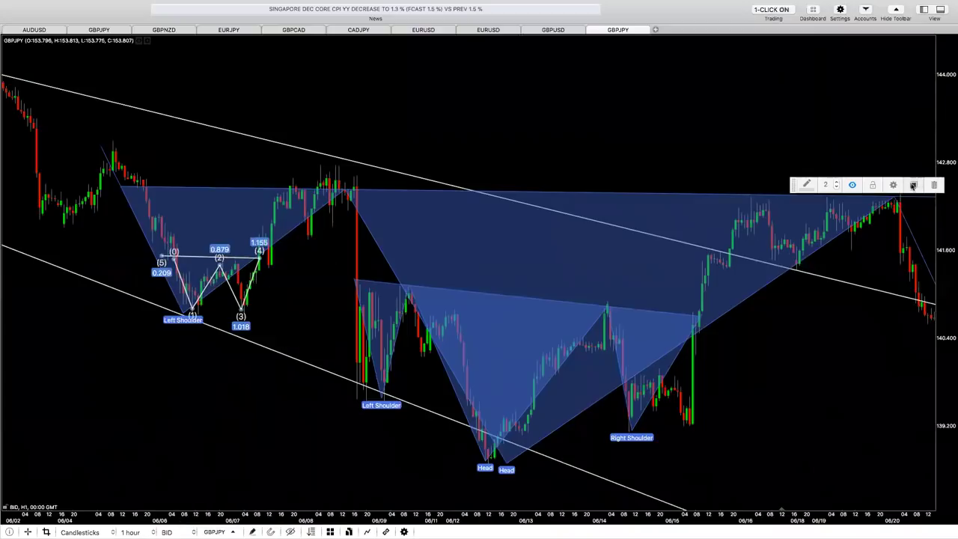
{"action": "left_click", "coordinate": [912, 186]}
{"action": "left_click_drag", "start_coordinate": [256, 255], "coordinate": [678, 370]}
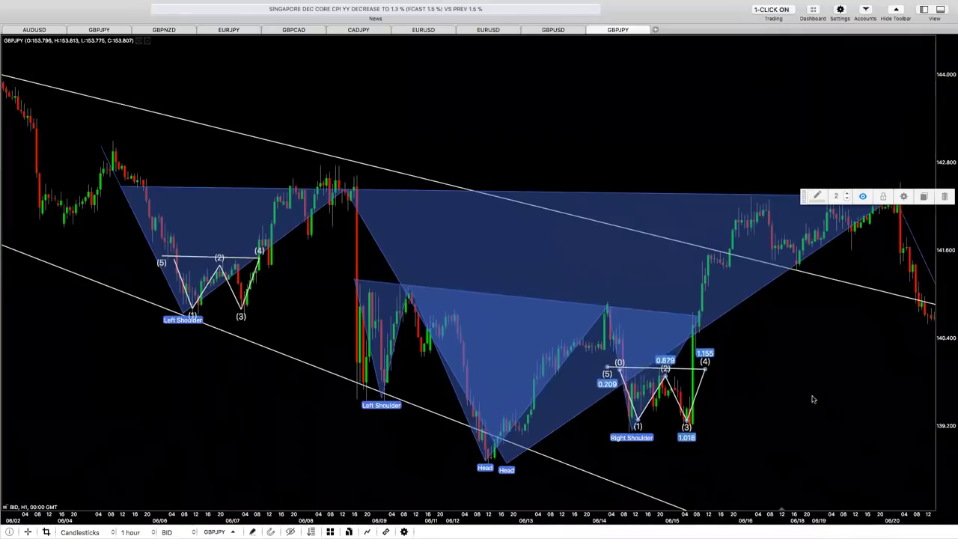
{"action": "left_click", "coordinate": [812, 396]}
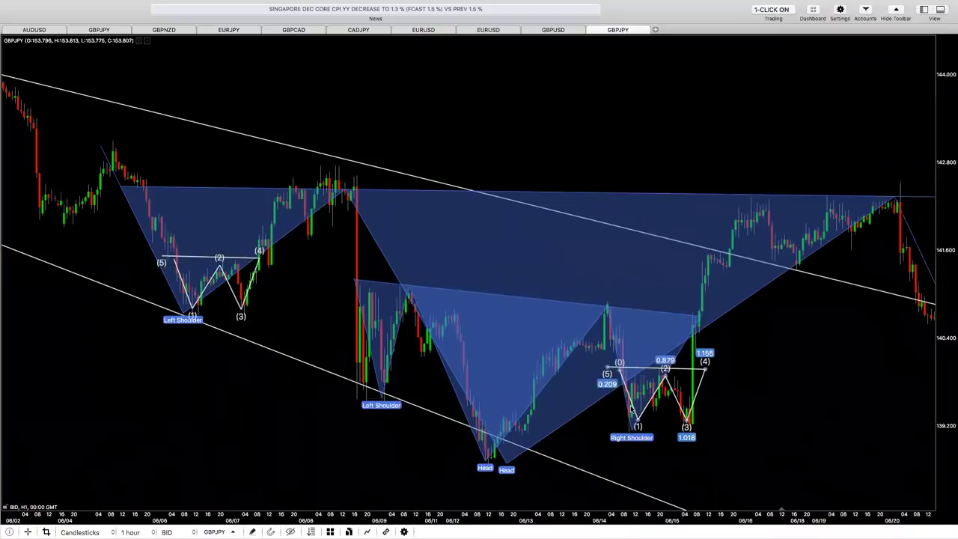
- Examine the whole decline from the May high near 148 through the nested June patterns to the breakout and target segment
{"action": "scroll", "coordinate": [464, 443], "scroll_direction": "down", "scroll_amount": 5}
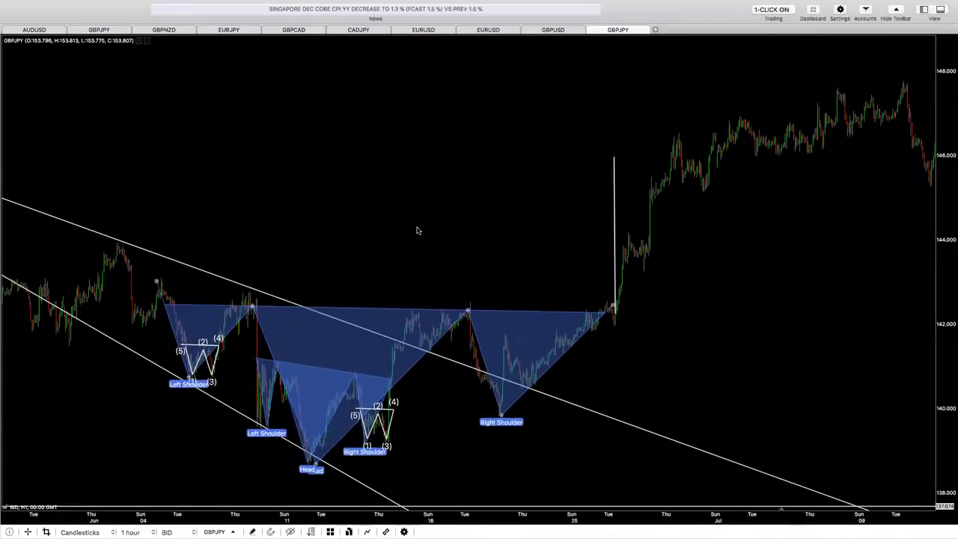
{"action": "scroll", "coordinate": [598, 398], "scroll_direction": "up", "scroll_amount": 3}
{"action": "scroll", "coordinate": [445, 447], "scroll_direction": "left", "scroll_amount": 3}
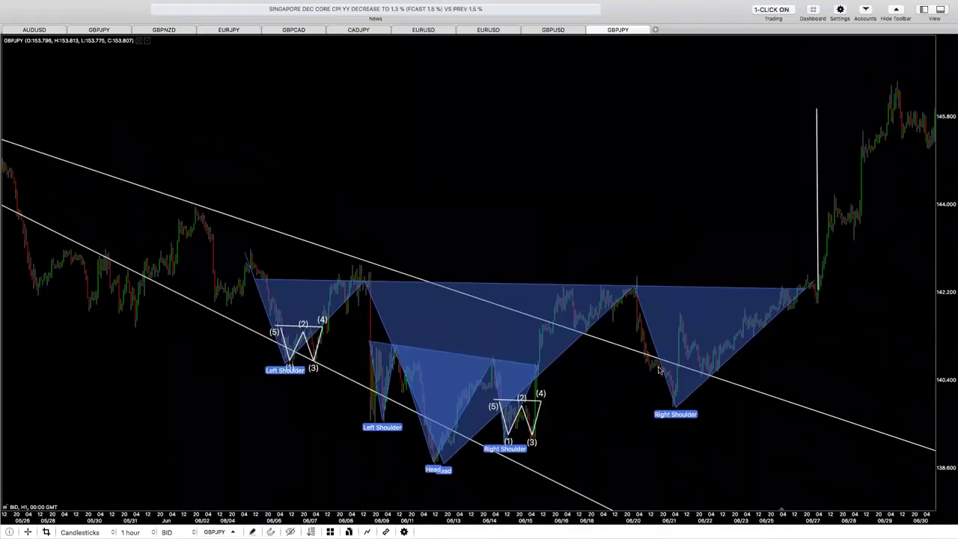
{"action": "scroll", "coordinate": [765, 217], "scroll_direction": "down", "scroll_amount": 5}
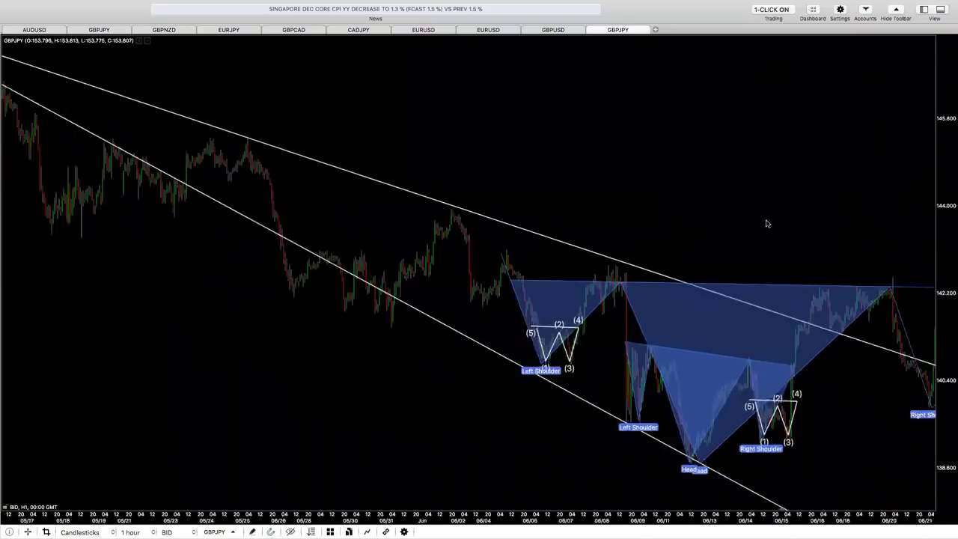
{"action": "scroll", "coordinate": [378, 338], "scroll_direction": "left", "scroll_amount": 10}
{"action": "scroll", "coordinate": [331, 308], "scroll_direction": "right", "scroll_amount": 3}
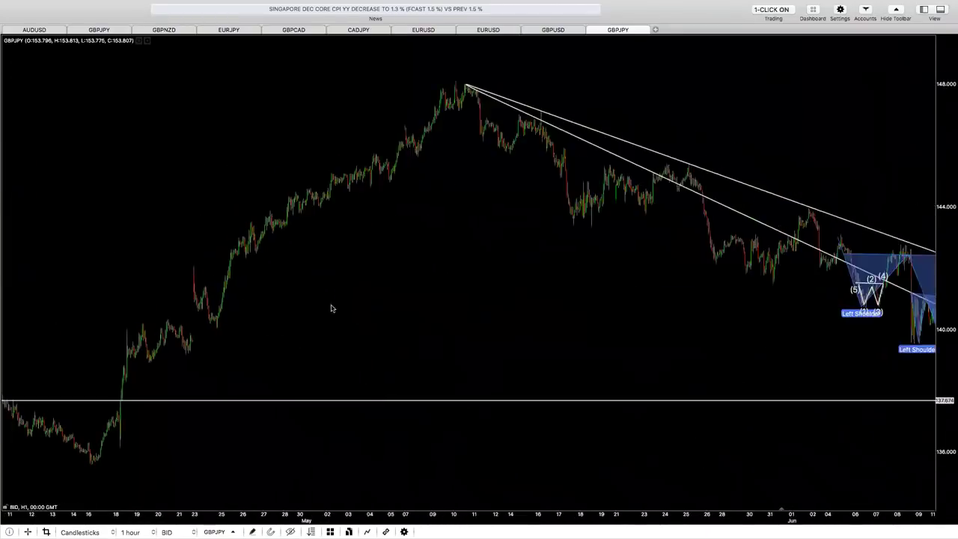
{"action": "scroll", "coordinate": [545, 342], "scroll_direction": "left", "scroll_amount": 5}
{"action": "scroll", "coordinate": [619, 238], "scroll_direction": "up", "scroll_amount": 5}
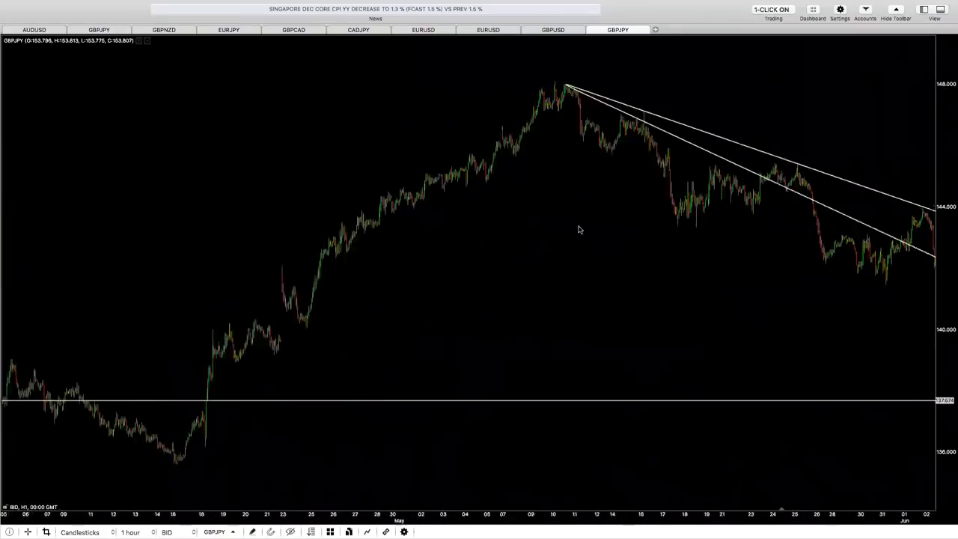
{"action": "left_click_drag", "start_coordinate": [581, 243], "coordinate": [499, 223]}
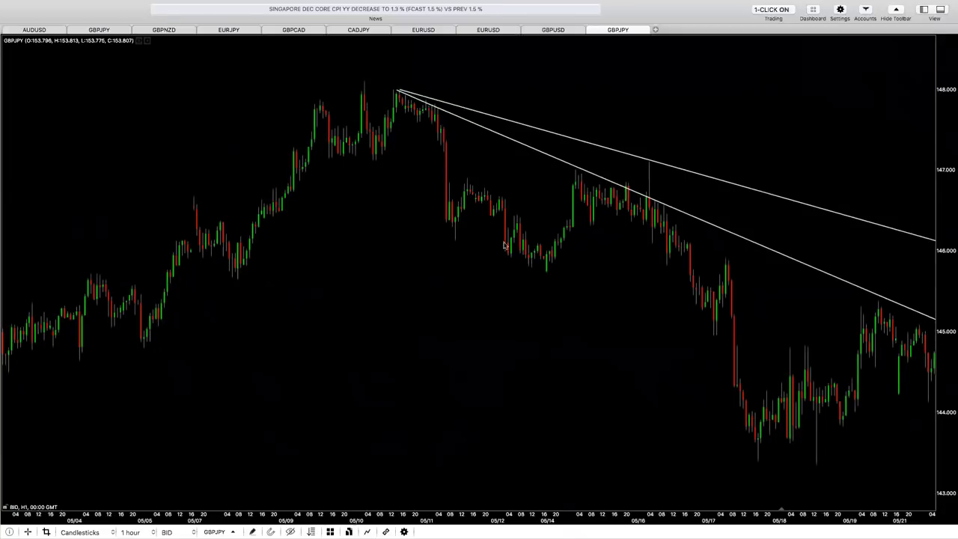
{"action": "scroll", "coordinate": [663, 346], "scroll_direction": "right", "scroll_amount": 10}
{"action": "scroll", "coordinate": [752, 269], "scroll_direction": "left", "scroll_amount": 4}
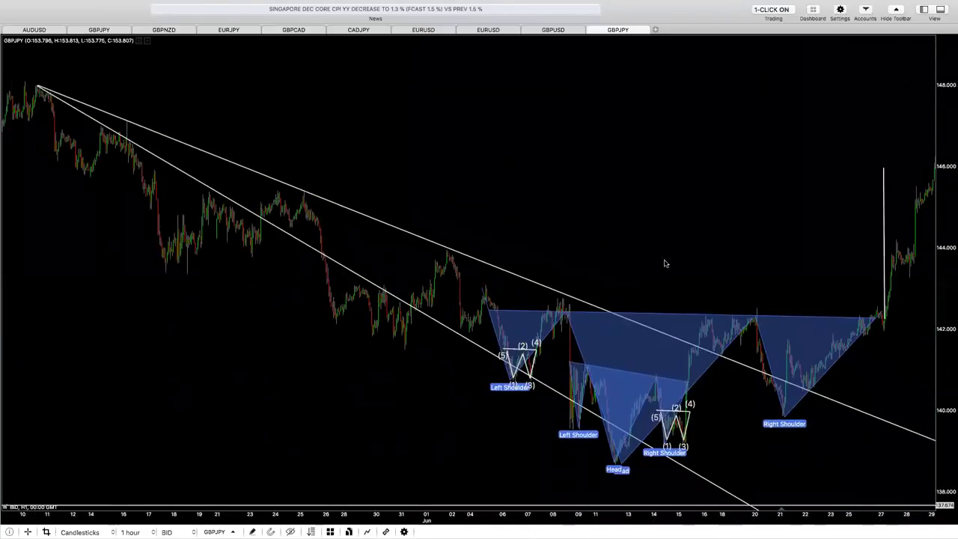
{"action": "scroll", "coordinate": [324, 516], "scroll_direction": "down", "scroll_amount": 2}
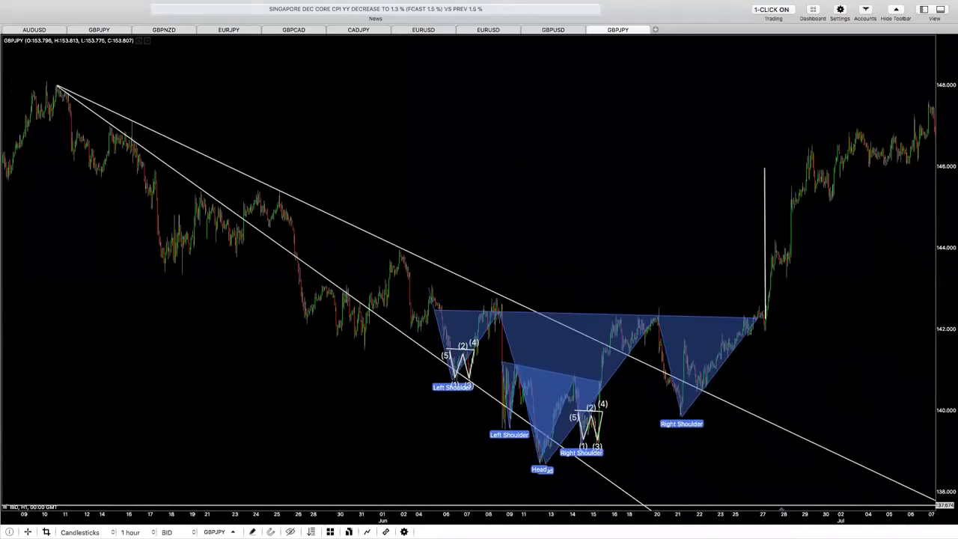
- Switch to the Safari window and load facebook.com in a new tab
{"action": "mouse_move", "coordinate": [335, 524]}
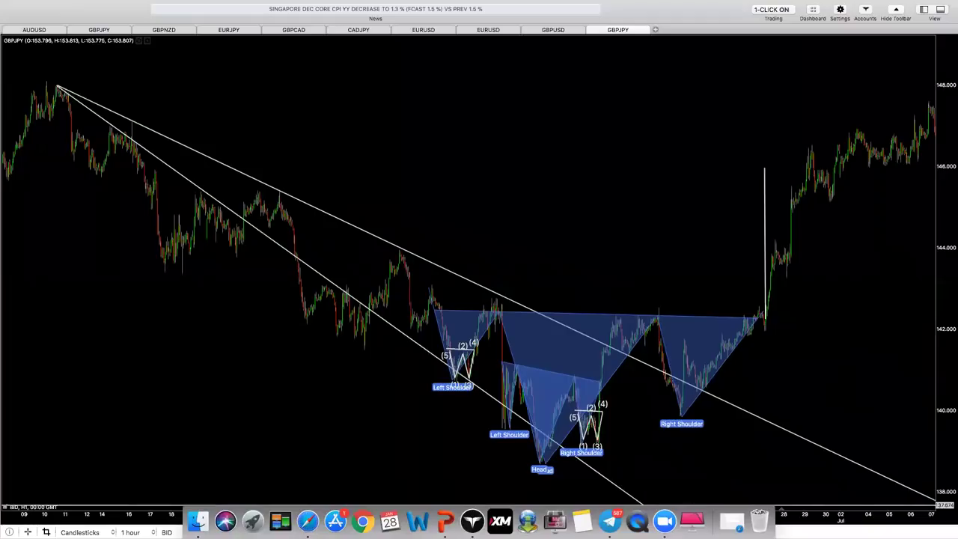
{"action": "left_click", "coordinate": [726, 523]}
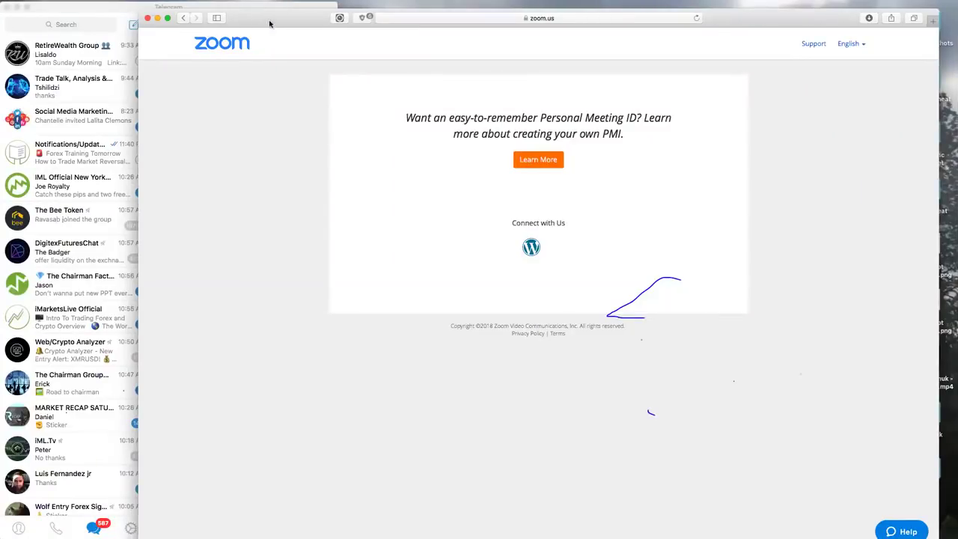
{"action": "left_click_drag", "start_coordinate": [269, 23], "coordinate": [206, 23]}
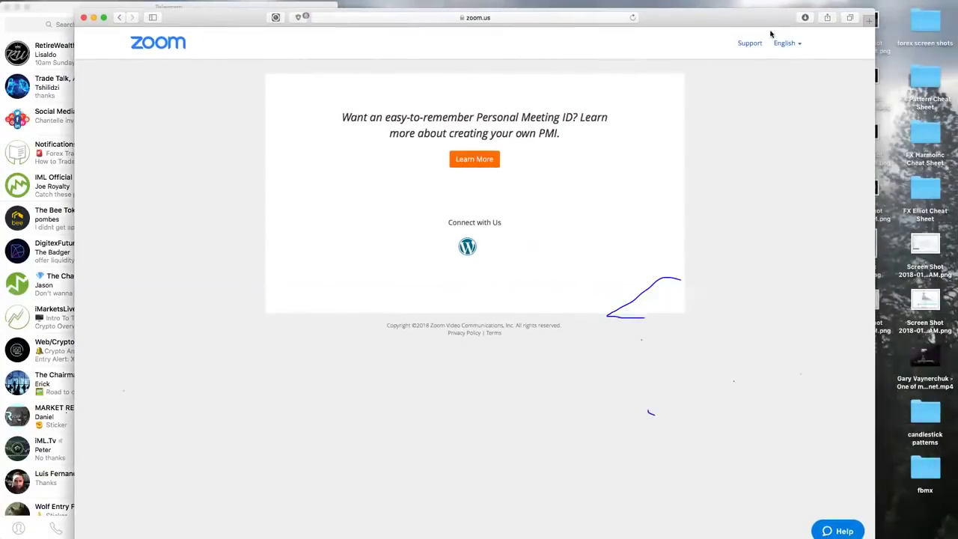
{"action": "left_click", "coordinate": [866, 21]}
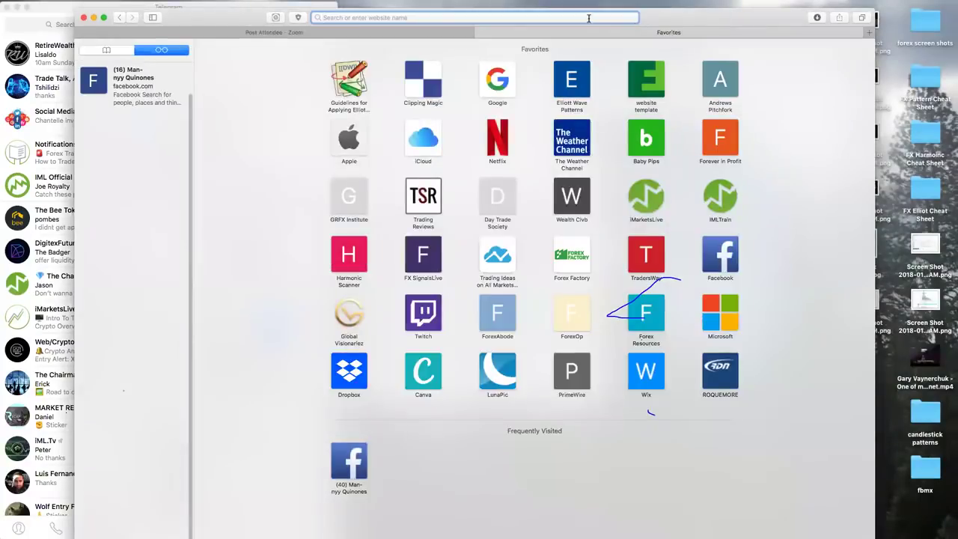
{"action": "type", "text": "FA"}
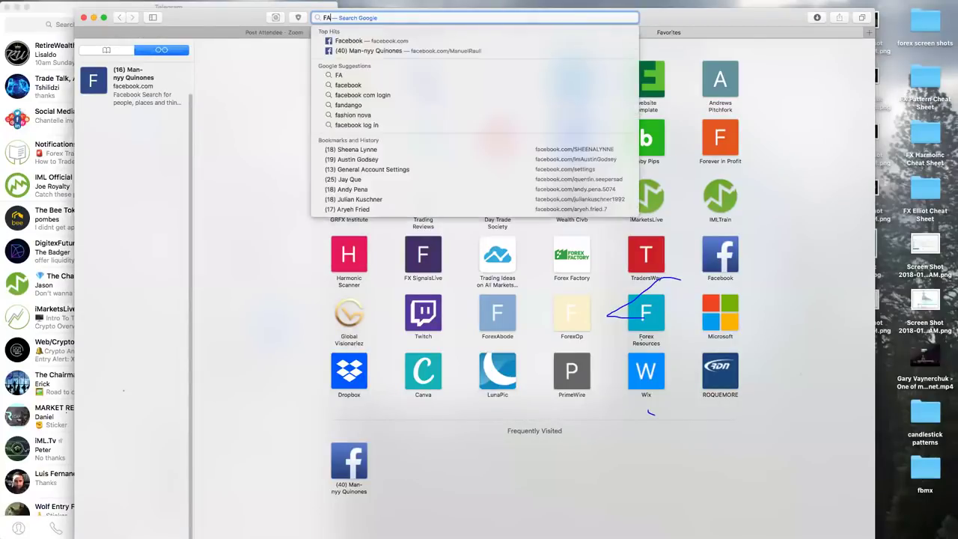
{"action": "key", "text": "BackSpace"}
{"action": "key", "text": "BackSpace"}
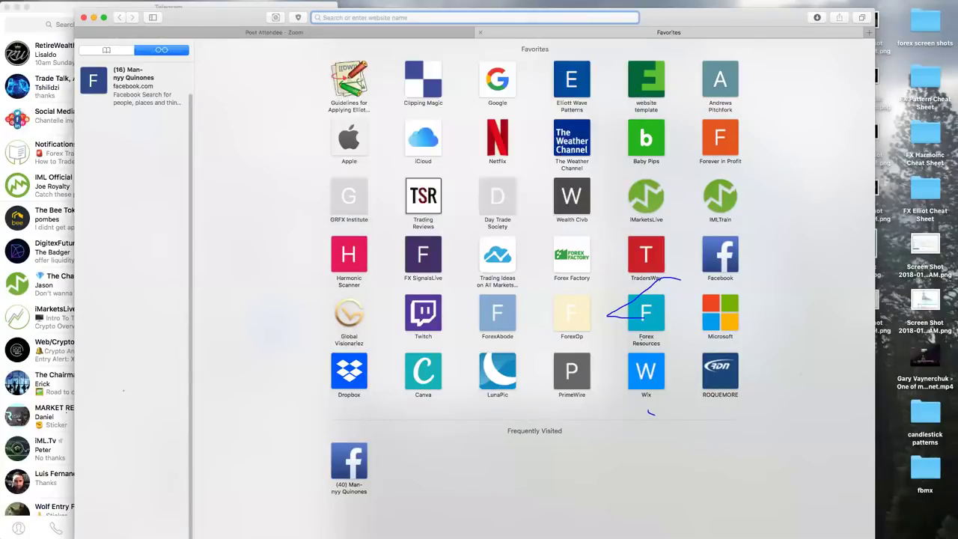
{"action": "type", "text": "FACEbook.com"}
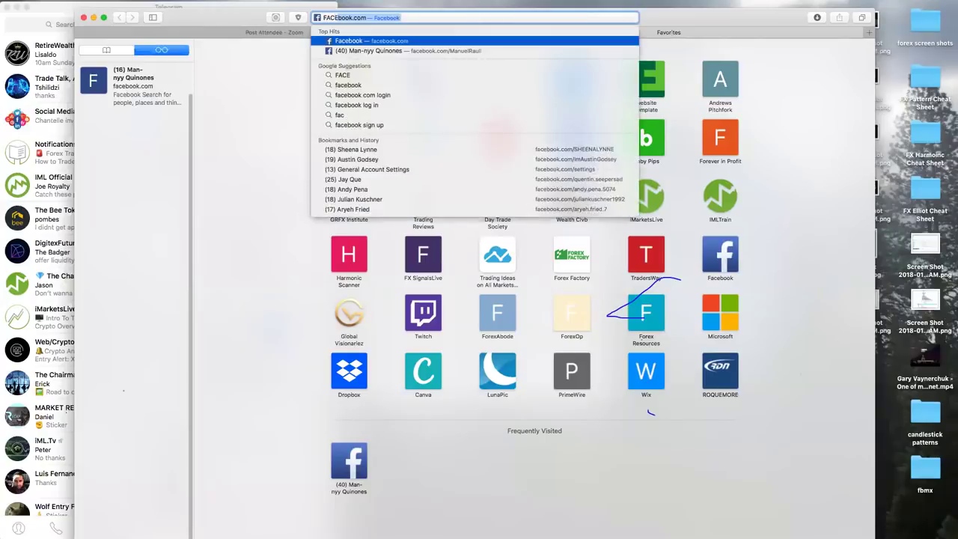
{"action": "key", "text": "Return"}
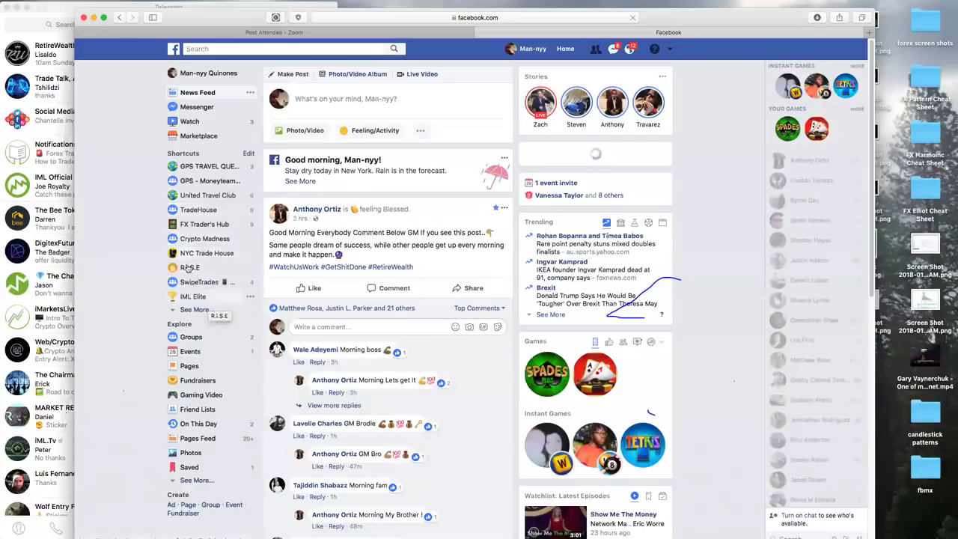
- Open the FX Trader's Hub group and show its photo albums
{"action": "left_click", "coordinate": [193, 227]}
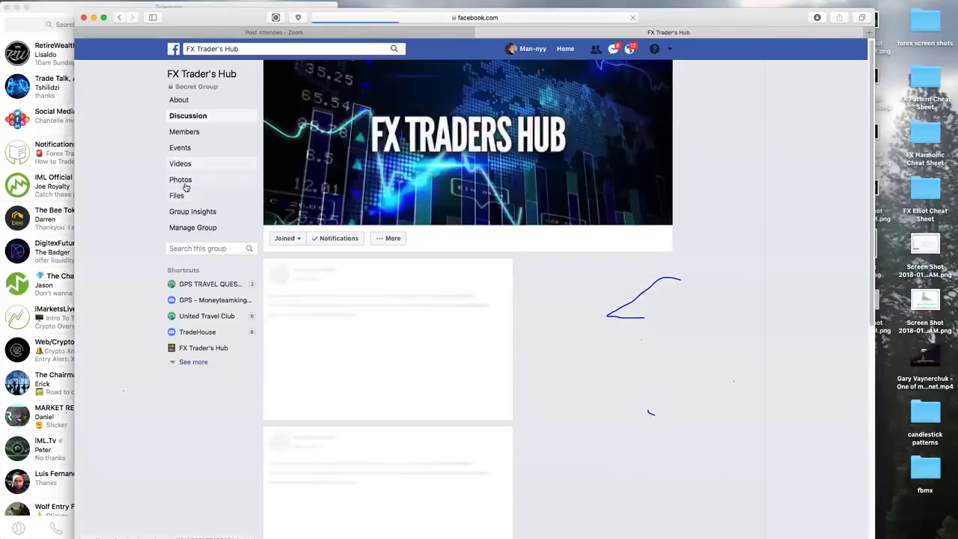
{"action": "left_click", "coordinate": [184, 181]}
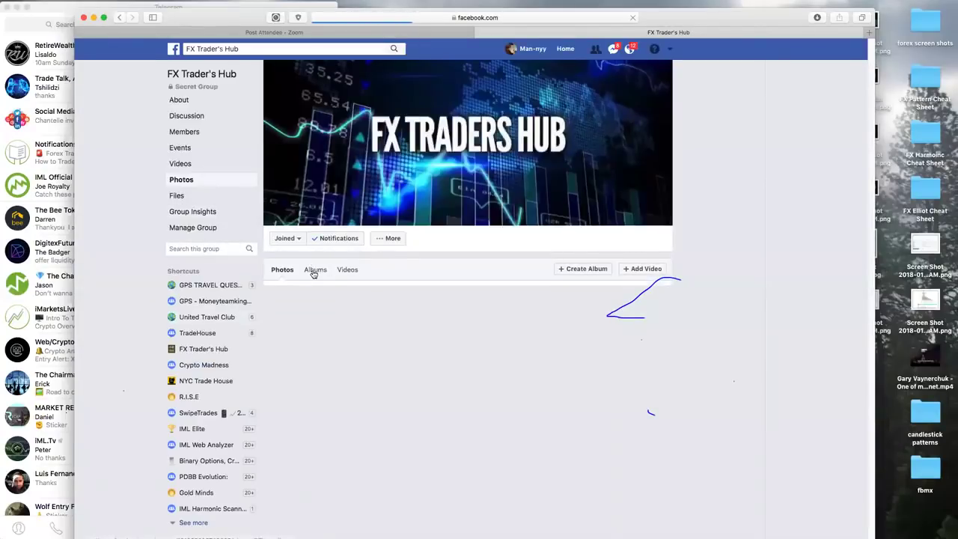
{"action": "left_click", "coordinate": [313, 271]}
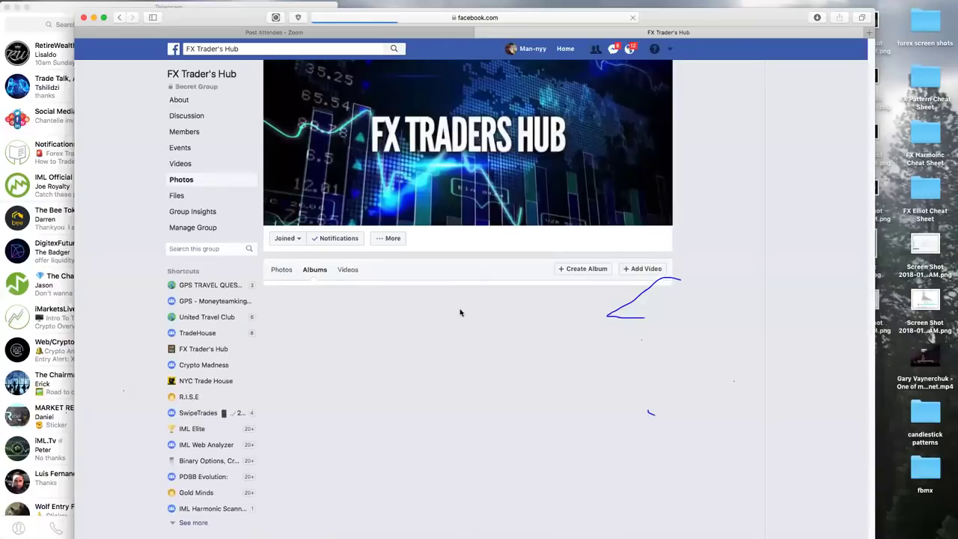
{"action": "scroll", "coordinate": [430, 441], "scroll_direction": "down", "scroll_amount": 3}
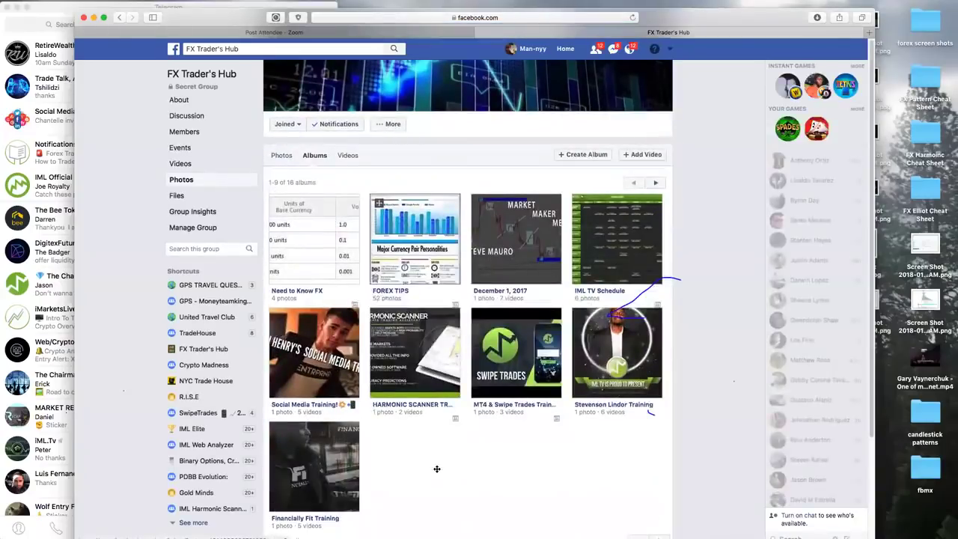
{"action": "scroll", "coordinate": [437, 468], "scroll_direction": "down", "scroll_amount": 1}
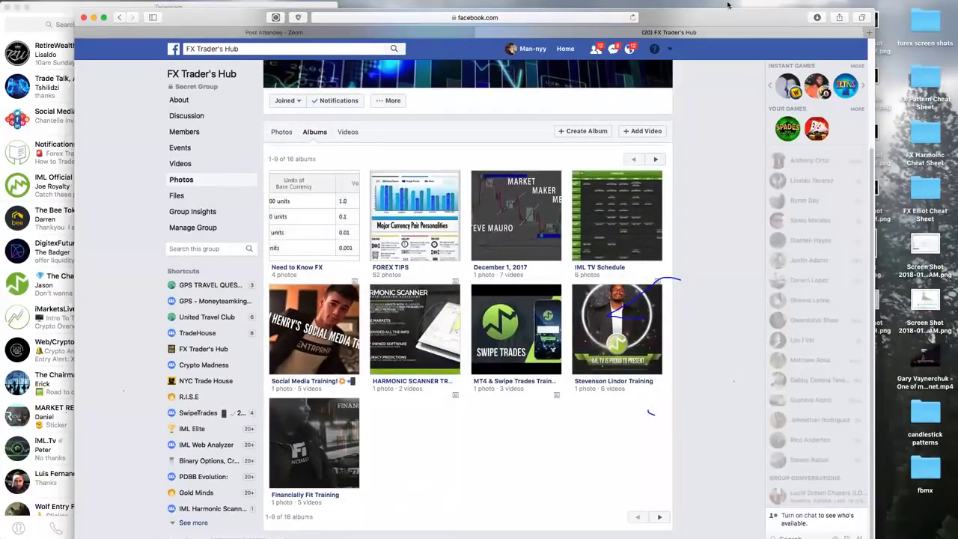
{"action": "left_click_drag", "start_coordinate": [763, 16], "coordinate": [713, 16]}
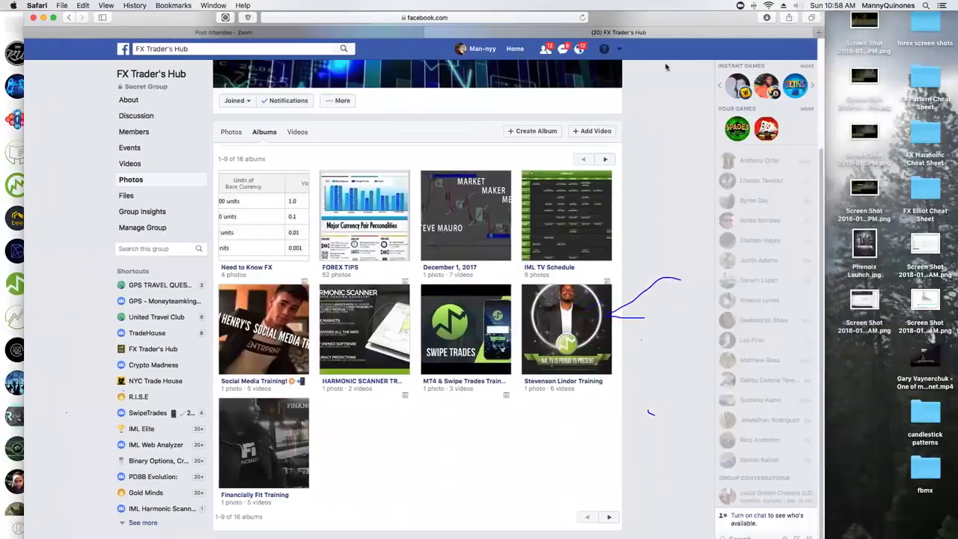
- Open the PRICE PATTERNS album from the second page of albums and look through its chart pattern illustrations
{"action": "left_click", "coordinate": [610, 517]}
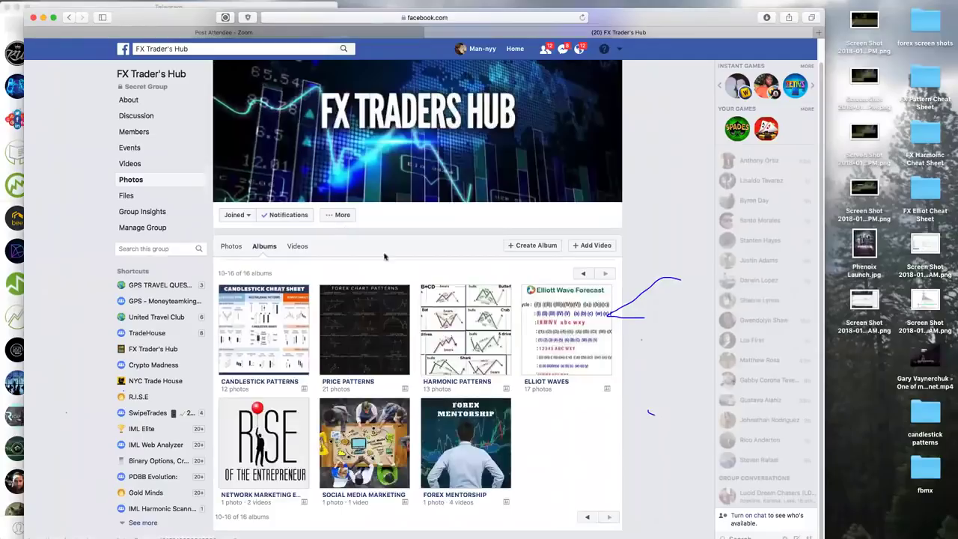
{"action": "left_click", "coordinate": [346, 364]}
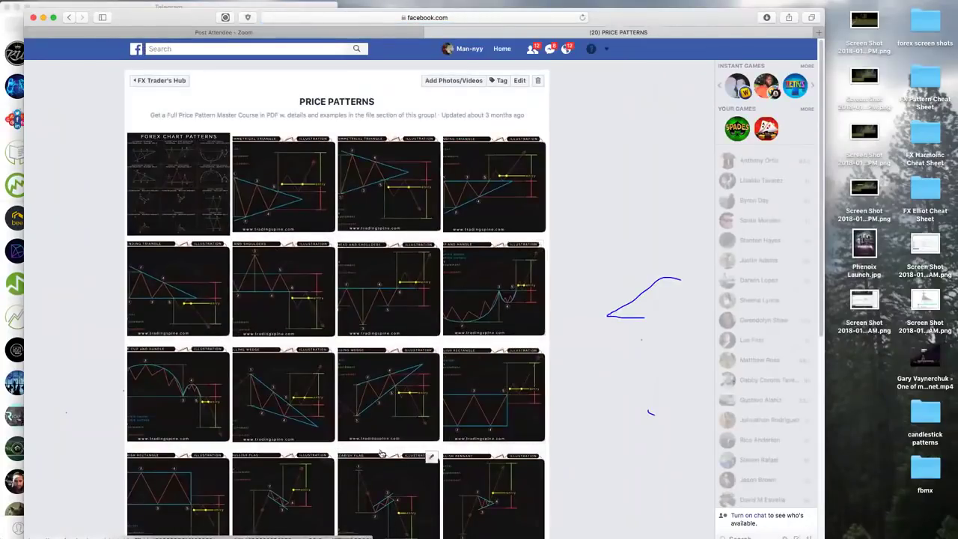
{"action": "scroll", "coordinate": [204, 335], "scroll_direction": "down", "scroll_amount": 1}
{"action": "scroll", "coordinate": [204, 335], "scroll_direction": "down", "scroll_amount": 5}
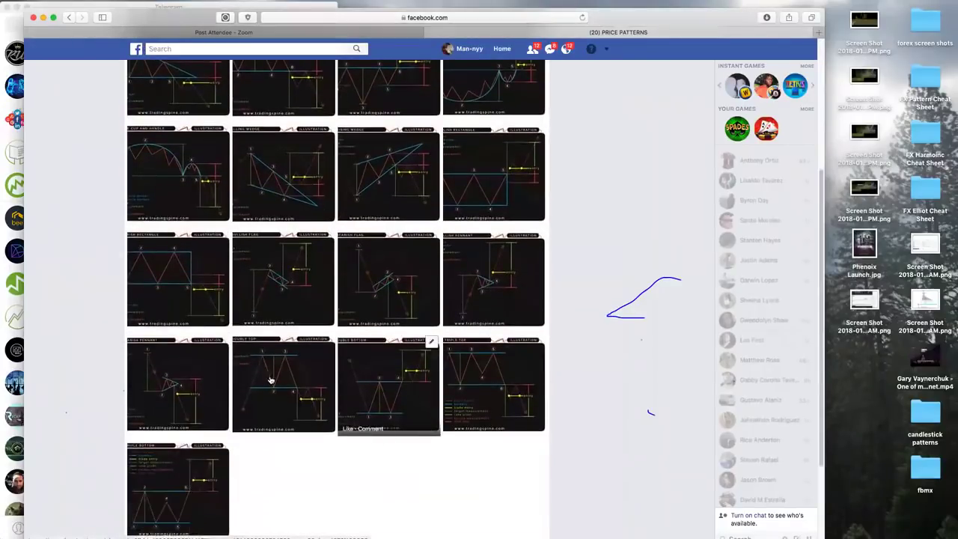
{"action": "scroll", "coordinate": [366, 375], "scroll_direction": "up", "scroll_amount": 6}
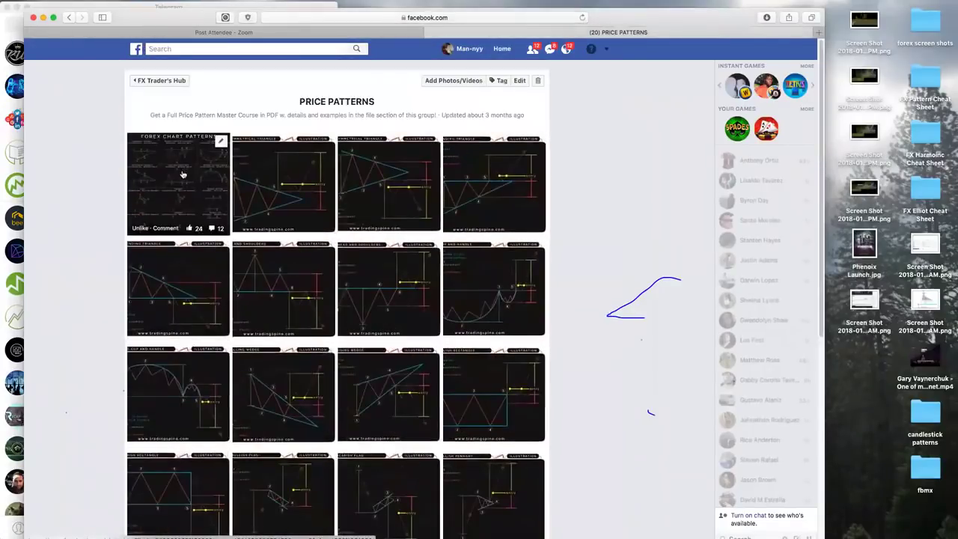
- View the Forex Chart Patterns cheat sheet image, dismissing the Zoom login window, and return to the album
{"action": "left_click", "coordinate": [182, 177]}
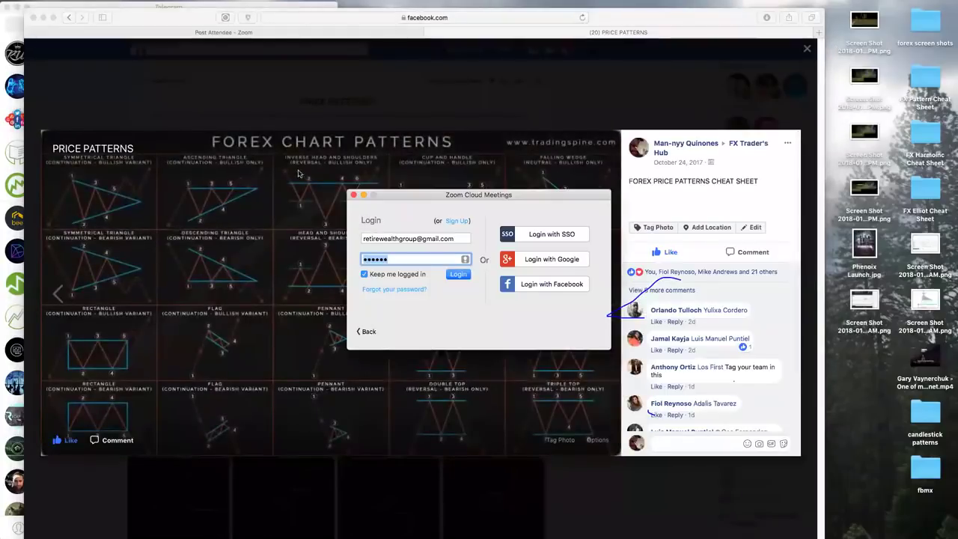
{"action": "left_click", "coordinate": [354, 195]}
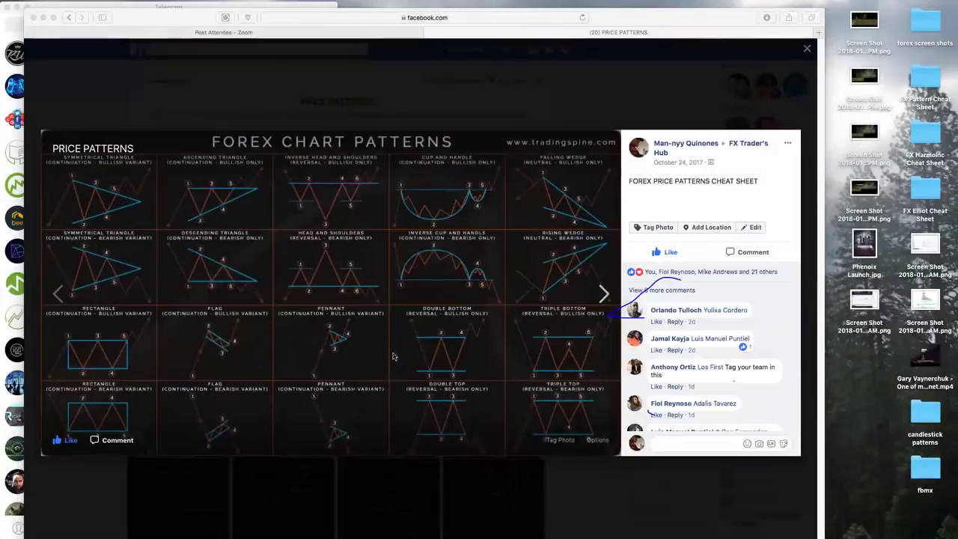
{"action": "left_click", "coordinate": [797, 54]}
{"action": "left_click", "coordinate": [547, 48]}
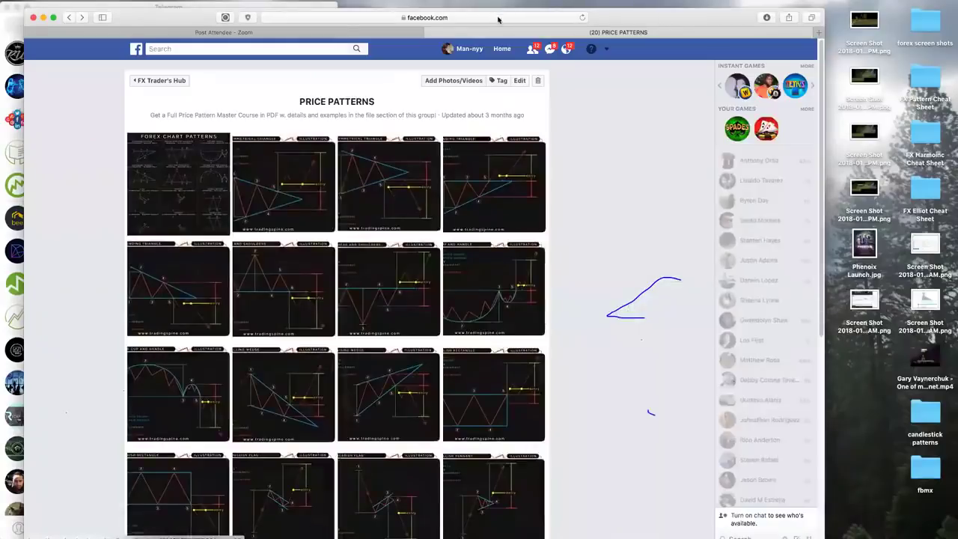
- Go to google.com, search for FOREX PRICE PATTERNS and show the image results
{"action": "left_click", "coordinate": [492, 18]}
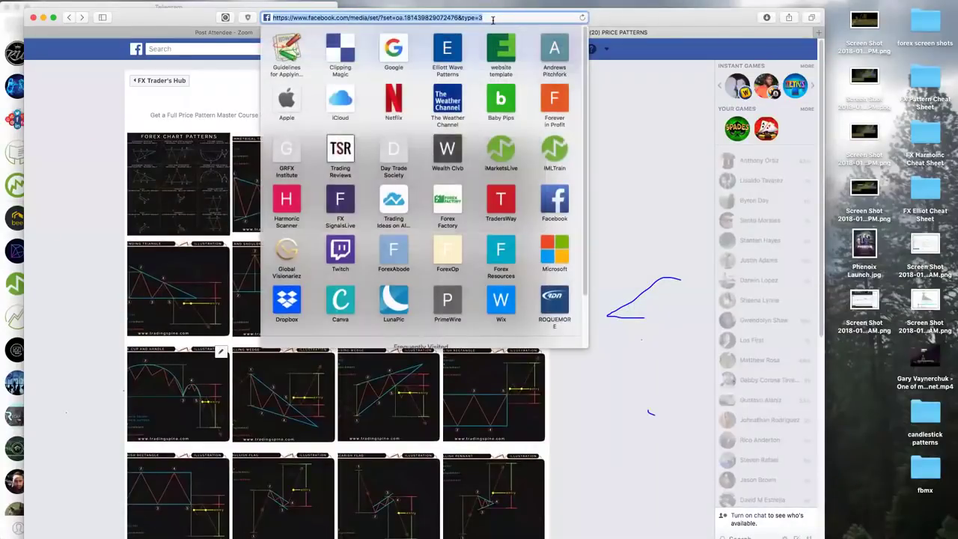
{"action": "type", "text": "GOOGle.com"}
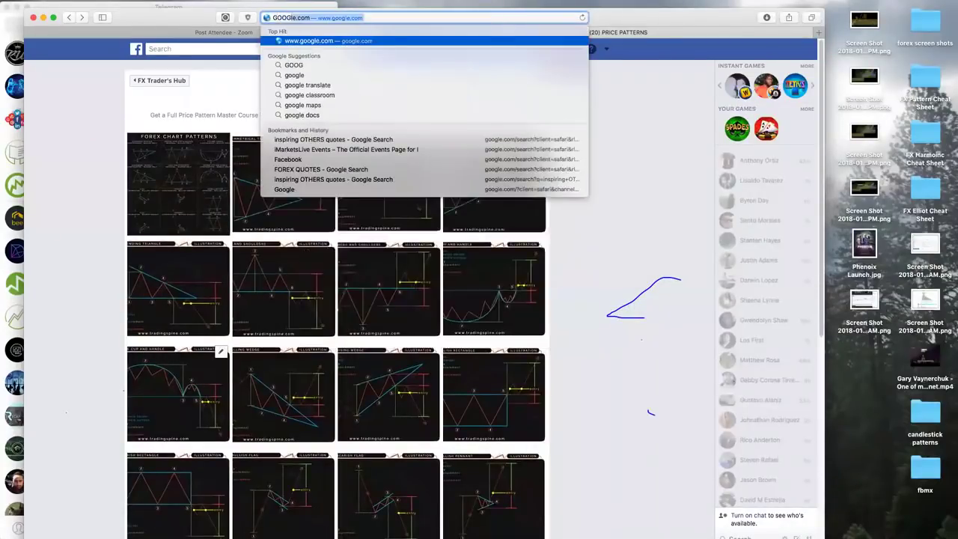
{"action": "key", "text": "Return"}
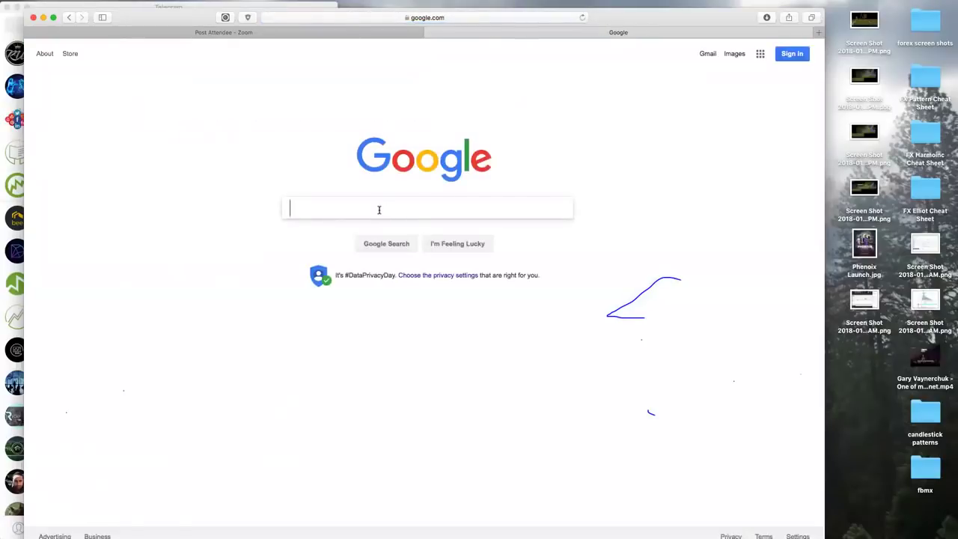
{"action": "type", "text": "FOREX PRICE PATTER"}
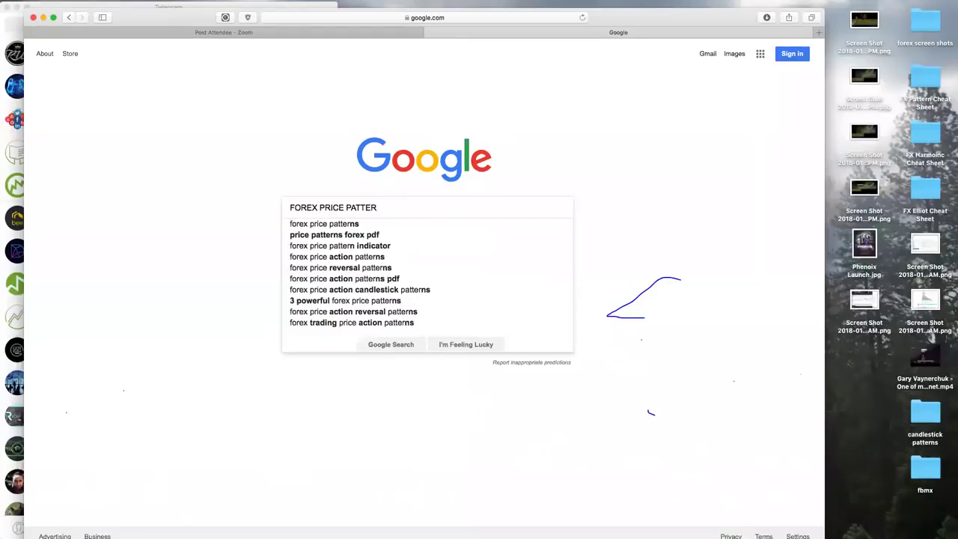
{"action": "type", "text": "NS"}
{"action": "key", "text": "Return"}
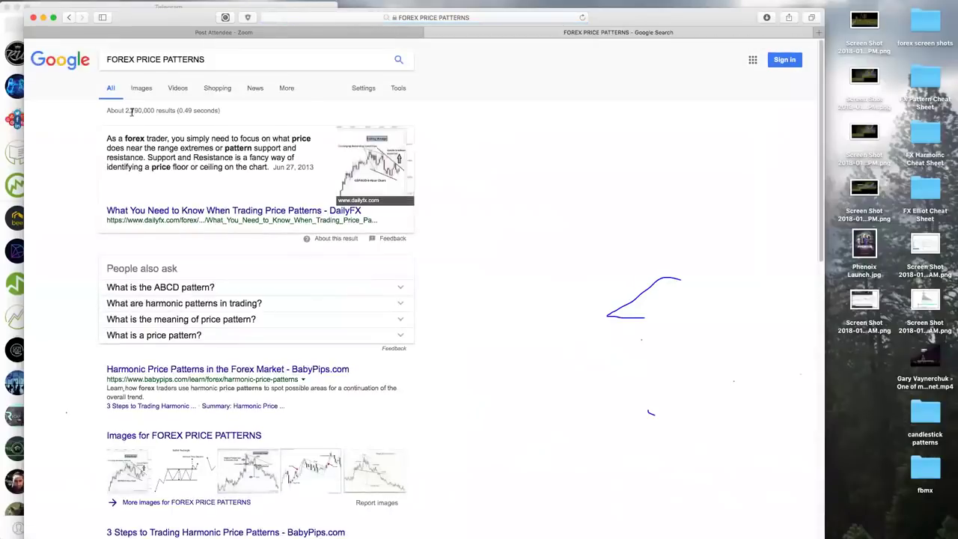
{"action": "left_click", "coordinate": [140, 88]}
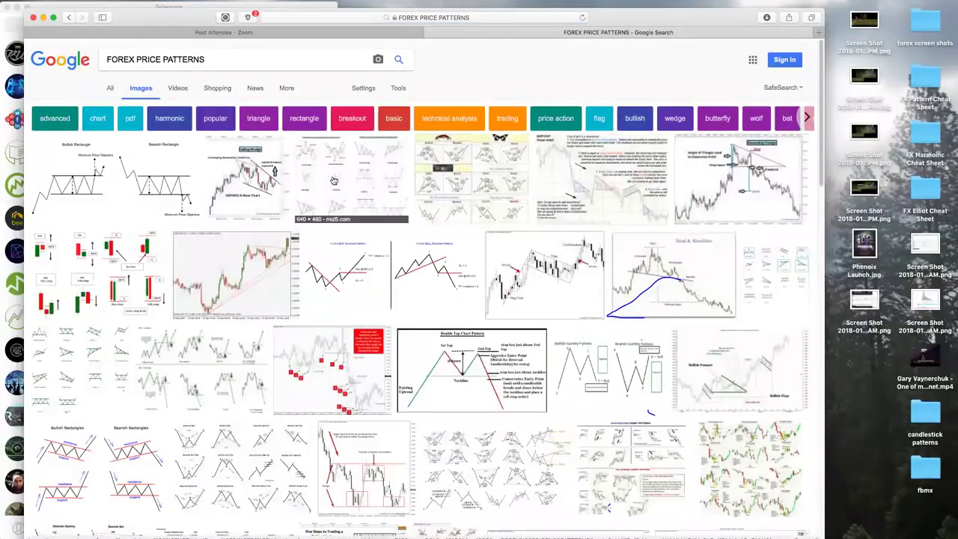
- Look through the forex price pattern image results for chart pattern and candlestick cheat sheets, and return to the start of the results
{"action": "scroll", "coordinate": [374, 375], "scroll_direction": "down", "scroll_amount": 2}
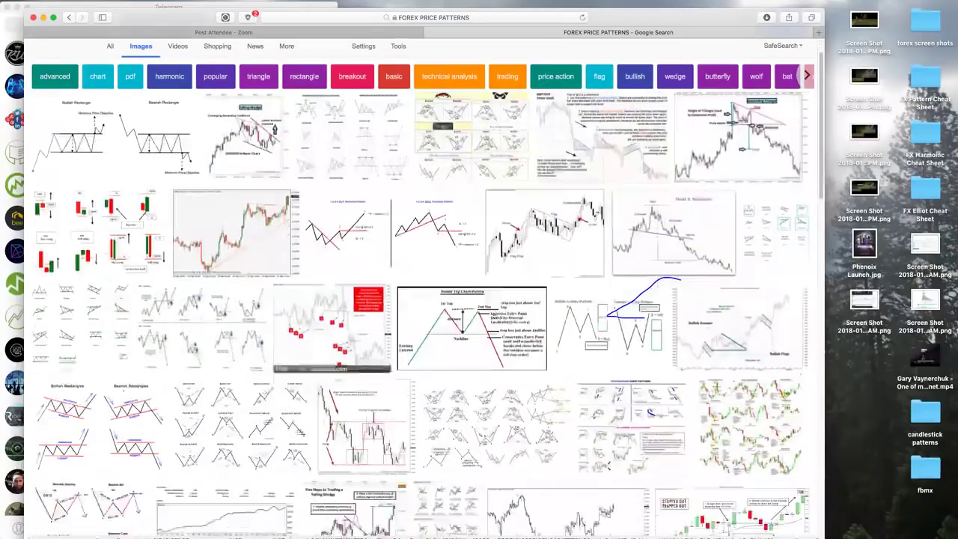
{"action": "scroll", "coordinate": [501, 365], "scroll_direction": "down", "scroll_amount": 3}
{"action": "scroll", "coordinate": [500, 365], "scroll_direction": "down", "scroll_amount": 8}
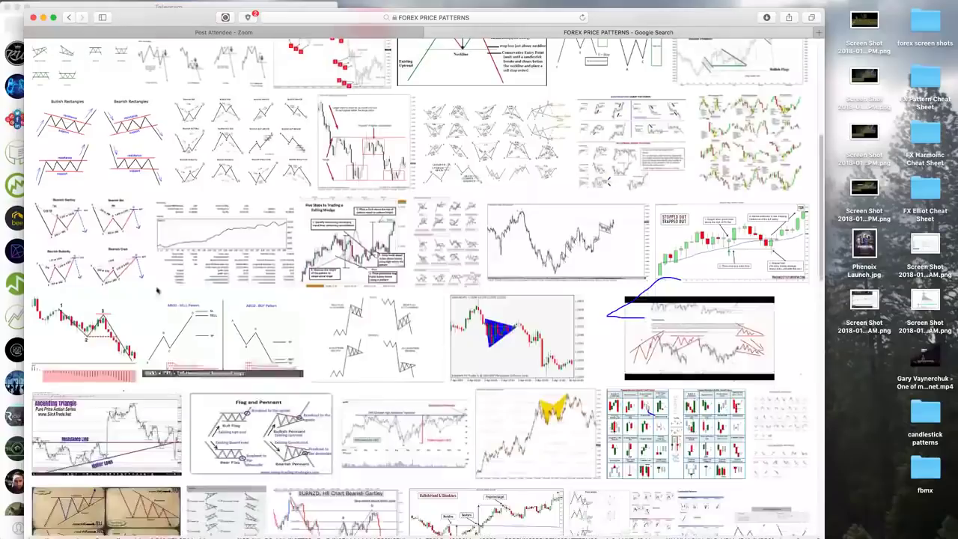
{"action": "scroll", "coordinate": [423, 423], "scroll_direction": "down", "scroll_amount": 3}
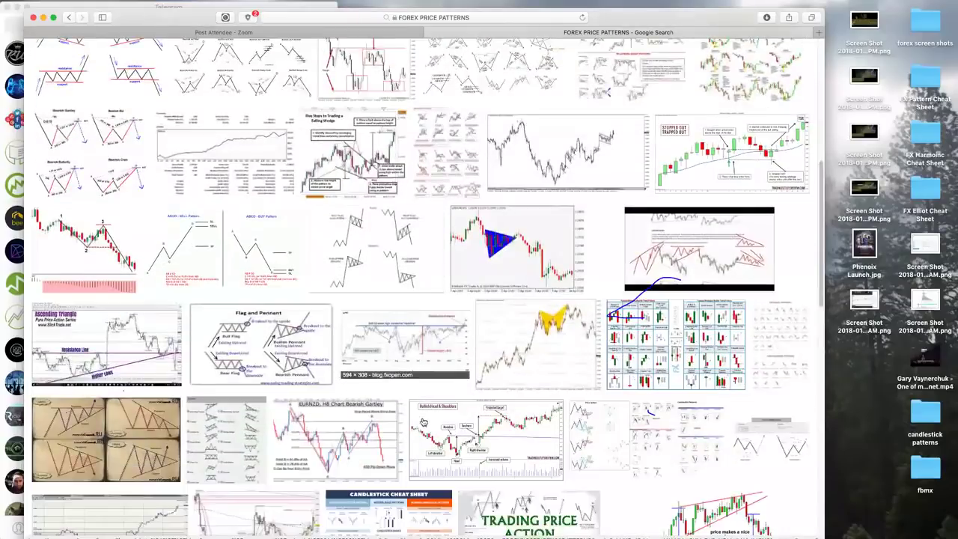
{"action": "scroll", "coordinate": [423, 423], "scroll_direction": "down", "scroll_amount": 3}
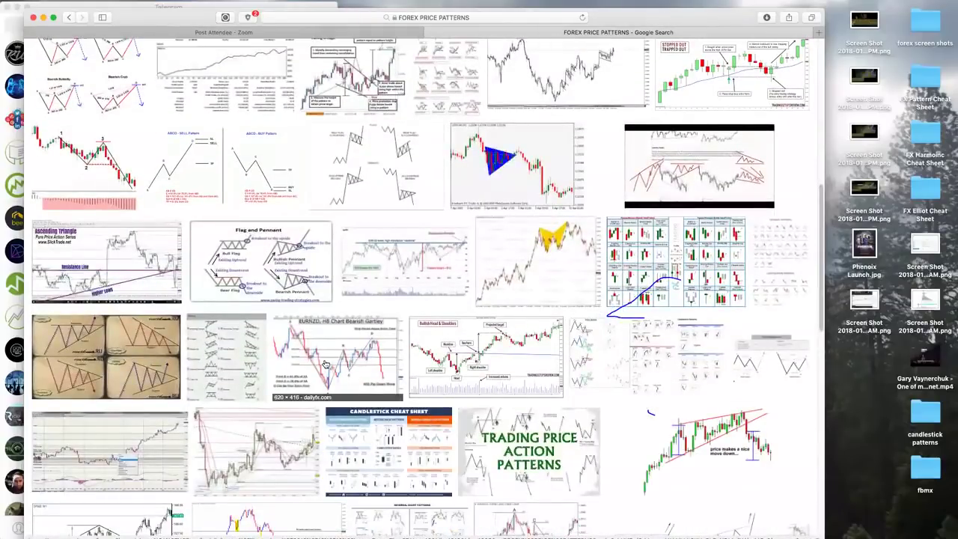
{"action": "scroll", "coordinate": [362, 394], "scroll_direction": "down", "scroll_amount": 3}
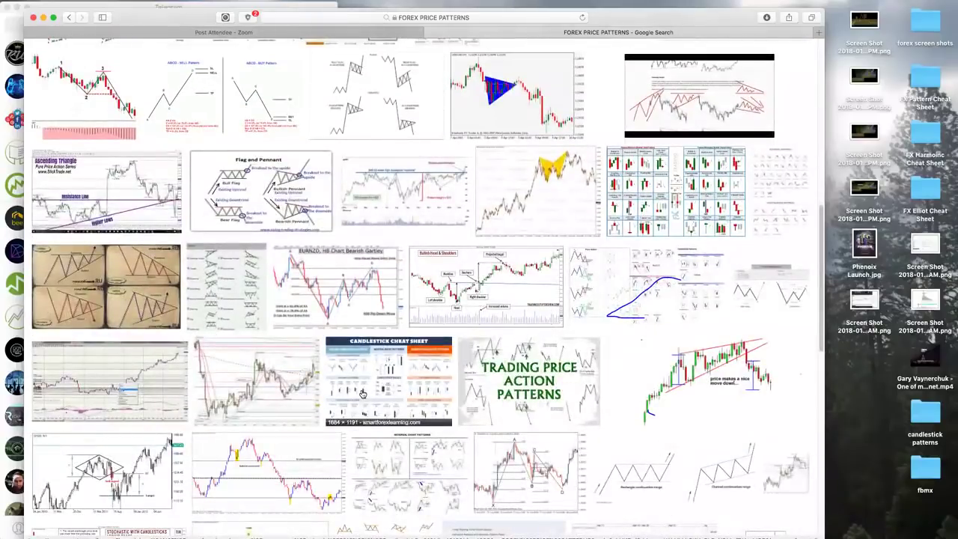
{"action": "scroll", "coordinate": [361, 395], "scroll_direction": "down", "scroll_amount": 1}
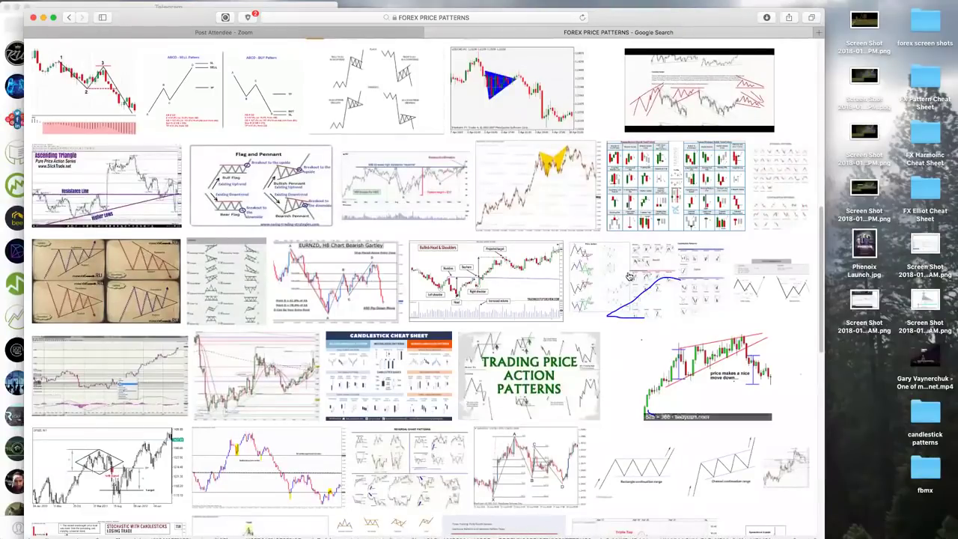
{"action": "scroll", "coordinate": [320, 151], "scroll_direction": "down", "scroll_amount": 15}
{"action": "scroll", "coordinate": [320, 151], "scroll_direction": "up", "scroll_amount": 3}
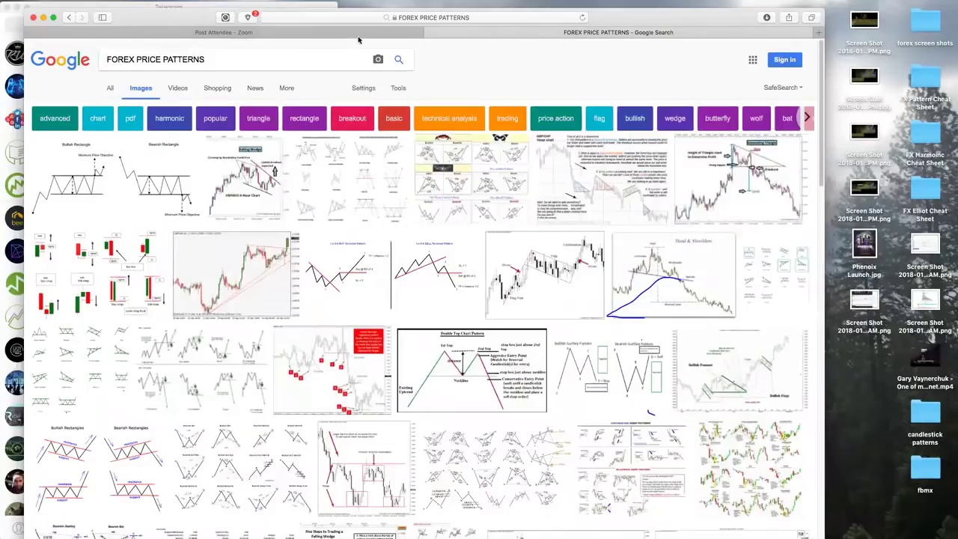
- Minimize the Safari window and switch to Trade Interceptor with the GBPJPY hourly chart
{"action": "left_click", "coordinate": [429, 33]}
{"action": "left_click", "coordinate": [43, 17]}
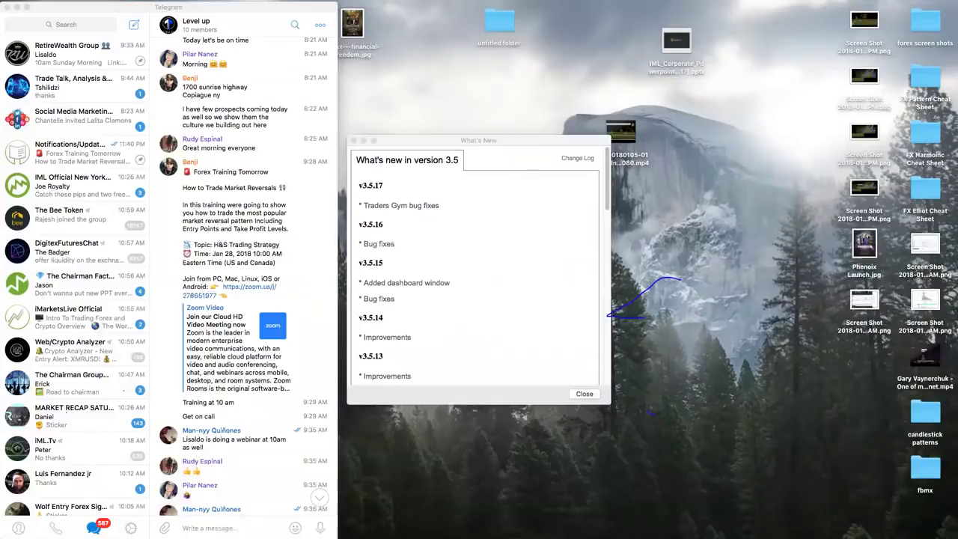
{"action": "mouse_move", "coordinate": [445, 533]}
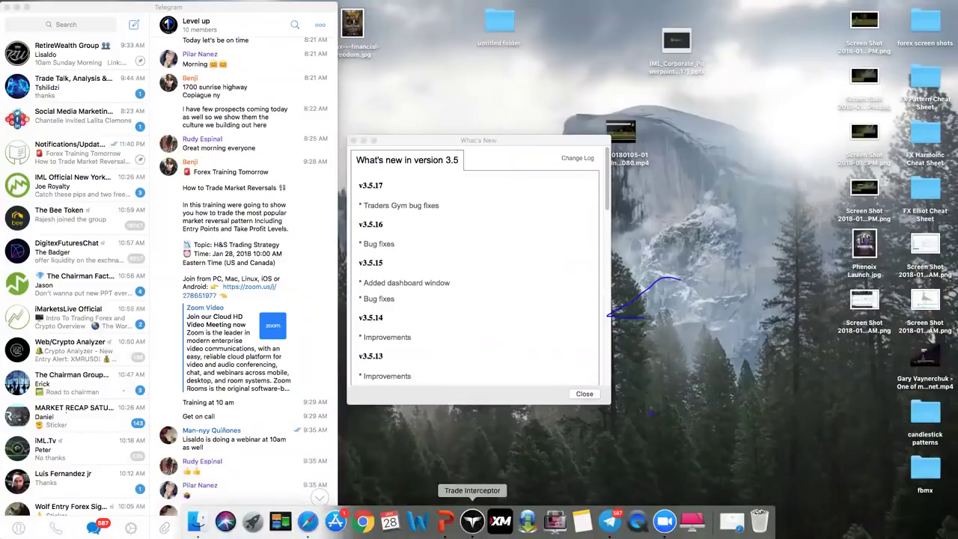
{"action": "left_click", "coordinate": [473, 522]}
{"action": "left_click", "coordinate": [473, 521]}
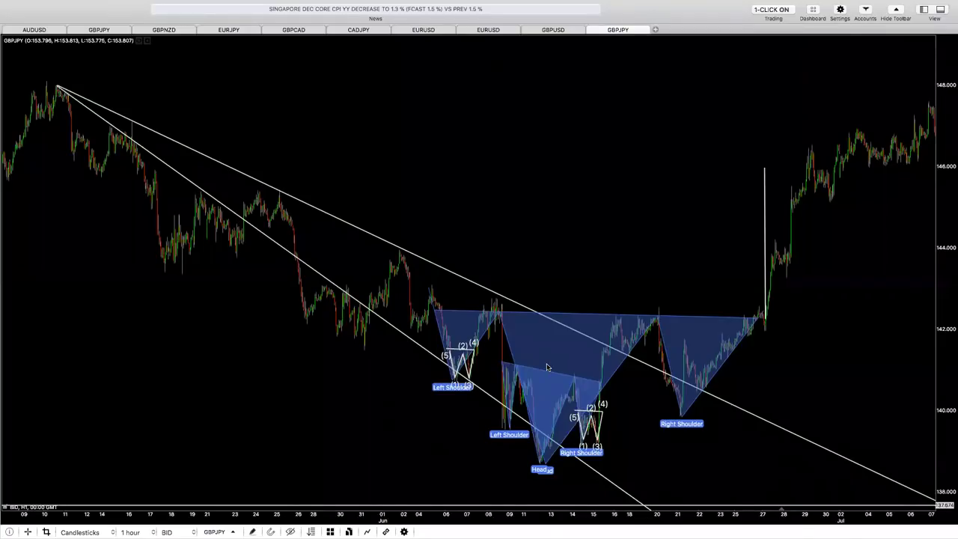
- Measure the GBPJPY rally from the August 30 level to the September 25, 2017 peak with the range tool, and close the tool
{"action": "scroll", "coordinate": [554, 378], "scroll_direction": "down", "scroll_amount": 5}
{"action": "scroll", "coordinate": [404, 225], "scroll_direction": "down", "scroll_amount": 3}
{"action": "scroll", "coordinate": [336, 202], "scroll_direction": "left", "scroll_amount": 5}
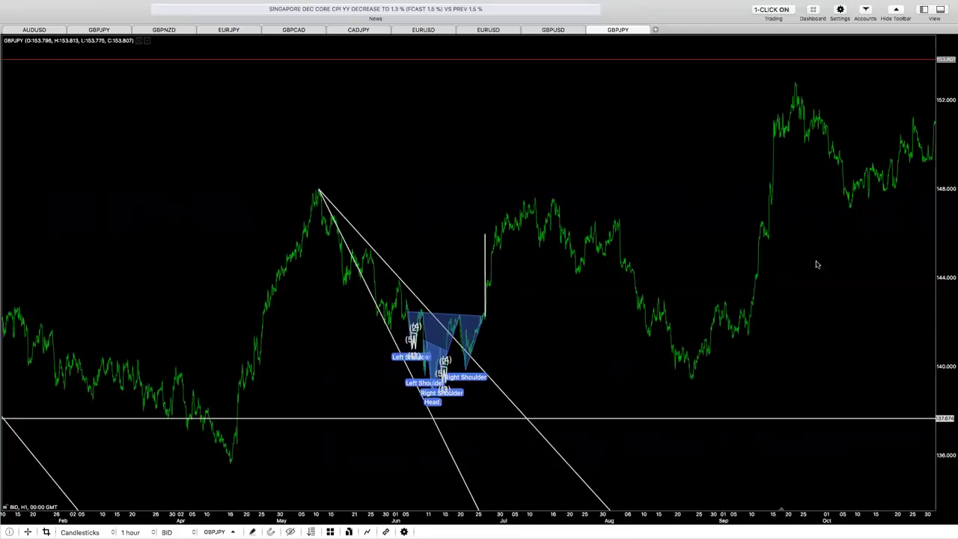
{"action": "scroll", "coordinate": [817, 264], "scroll_direction": "right", "scroll_amount": 5}
{"action": "left_click_drag", "start_coordinate": [509, 423], "coordinate": [741, 279]}
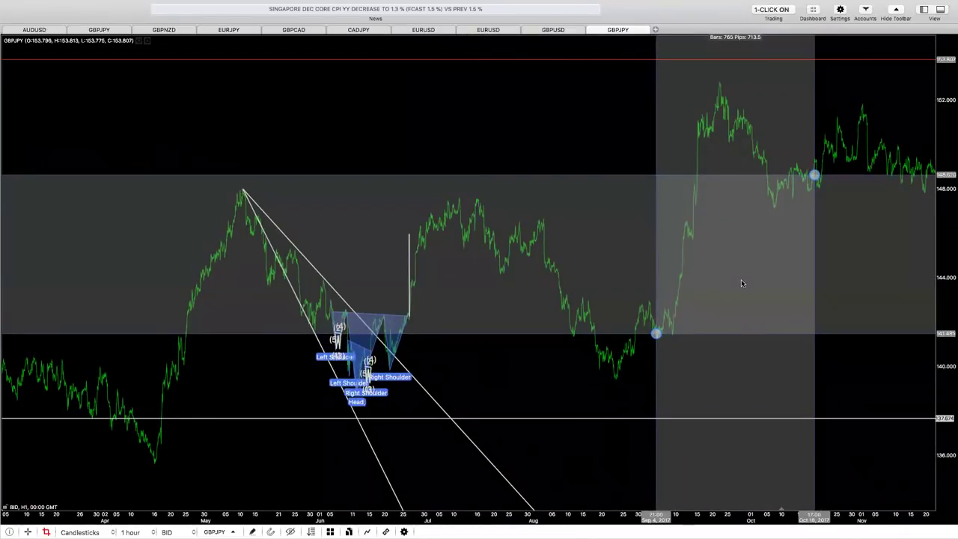
{"action": "left_click_drag", "start_coordinate": [783, 152], "coordinate": [579, 354]}
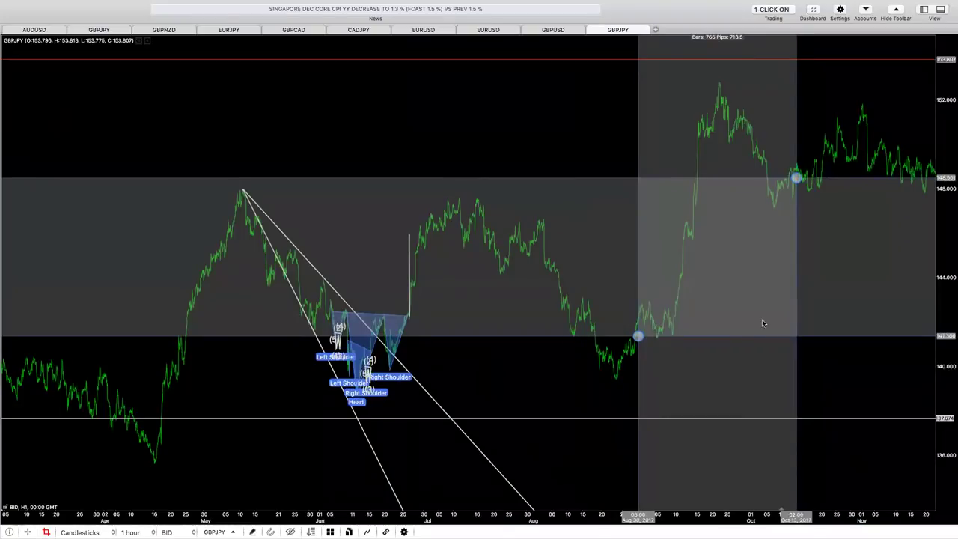
{"action": "left_click_drag", "start_coordinate": [796, 177], "coordinate": [728, 83]}
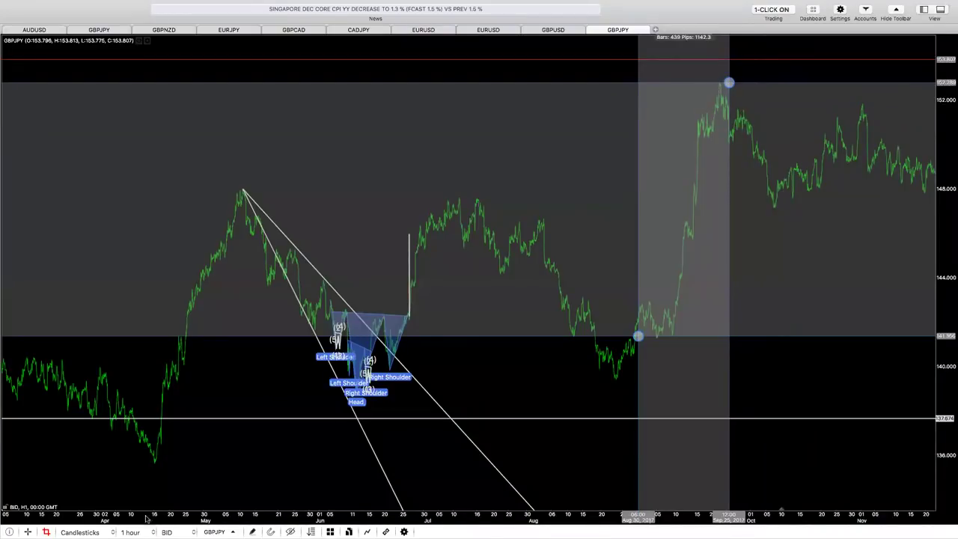
{"action": "left_click", "coordinate": [347, 432]}
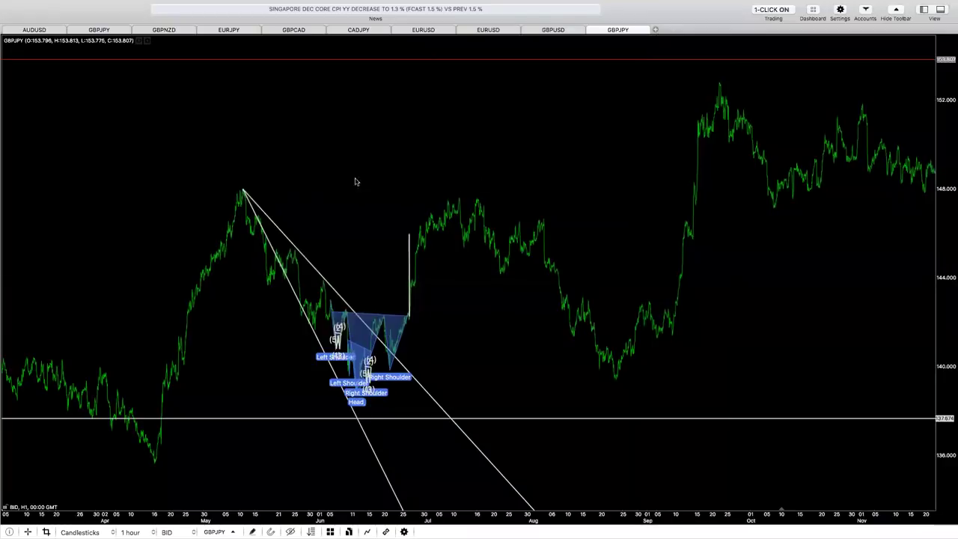